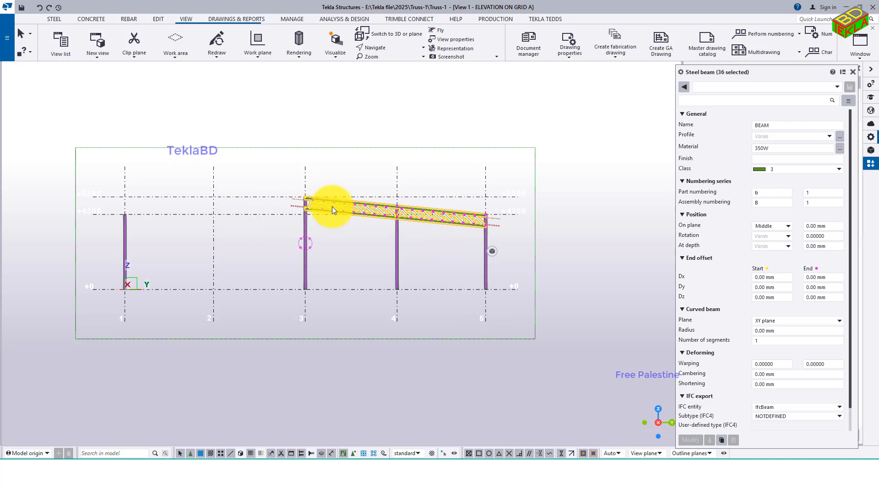
Mirror-copy the selected roof truss about the vertical line of grid 3 so it spans grids 1 to 3.
{"action": "right_click", "coordinate": [339, 182]}
{"action": "mouse_move", "coordinate": [400, 214]}
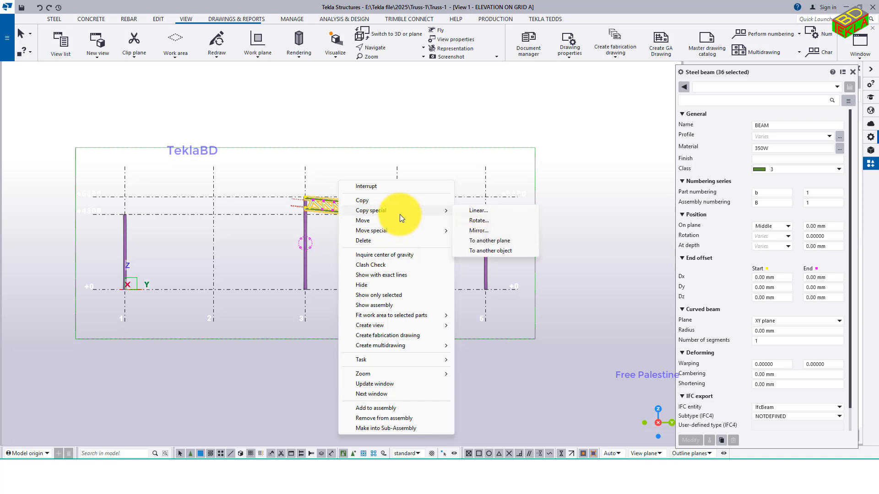
{"action": "left_click", "coordinate": [486, 234]}
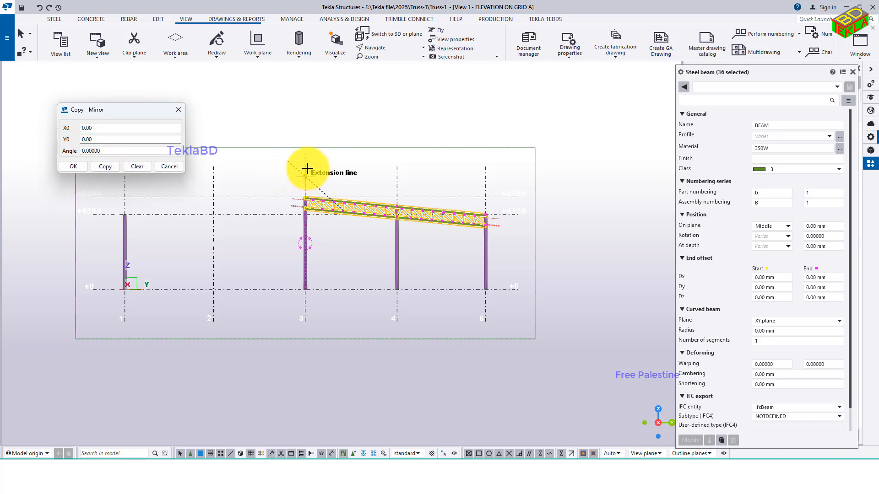
{"action": "scroll", "coordinate": [306, 172], "scroll_direction": "up", "scroll_amount": 3}
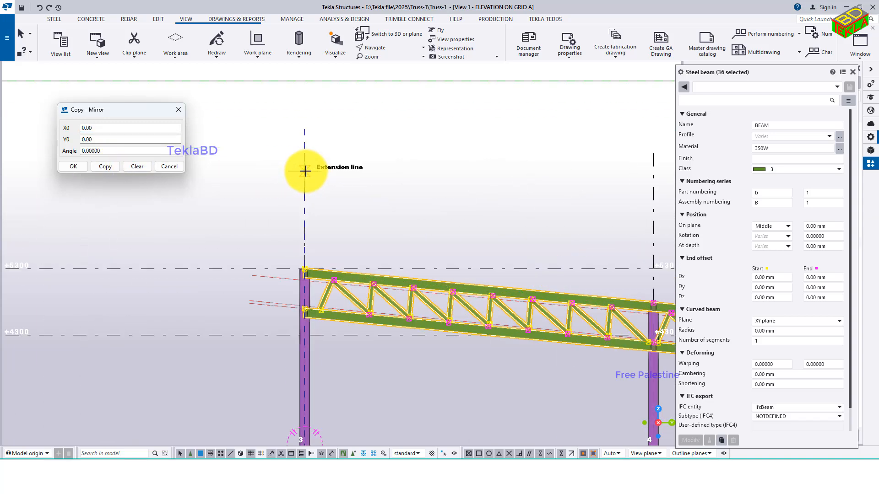
{"action": "scroll", "coordinate": [304, 170], "scroll_direction": "down", "scroll_amount": 4}
{"action": "left_click", "coordinate": [305, 183]}
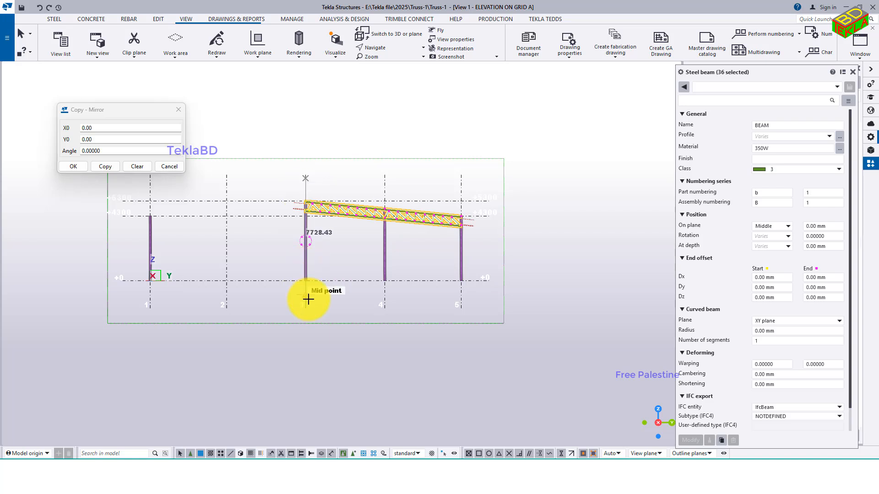
{"action": "left_click", "coordinate": [305, 295]}
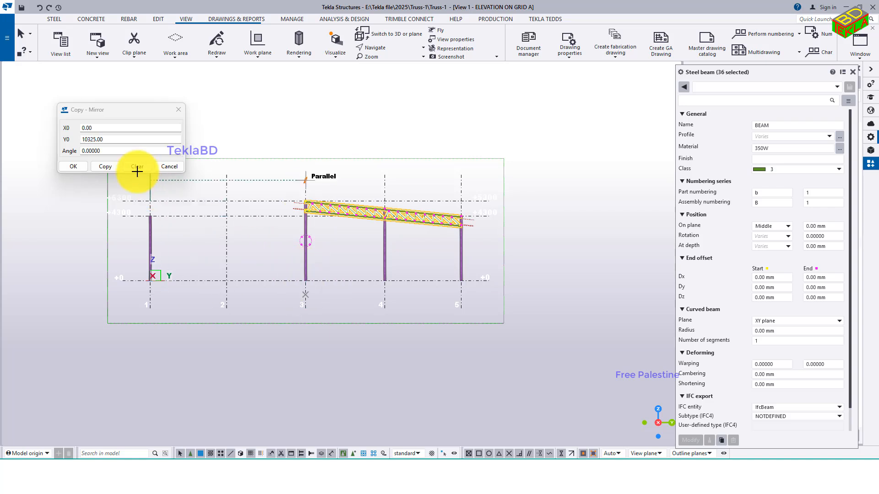
{"action": "left_click", "coordinate": [110, 168]}
{"action": "left_click", "coordinate": [73, 167]}
{"action": "right_click", "coordinate": [186, 178]}
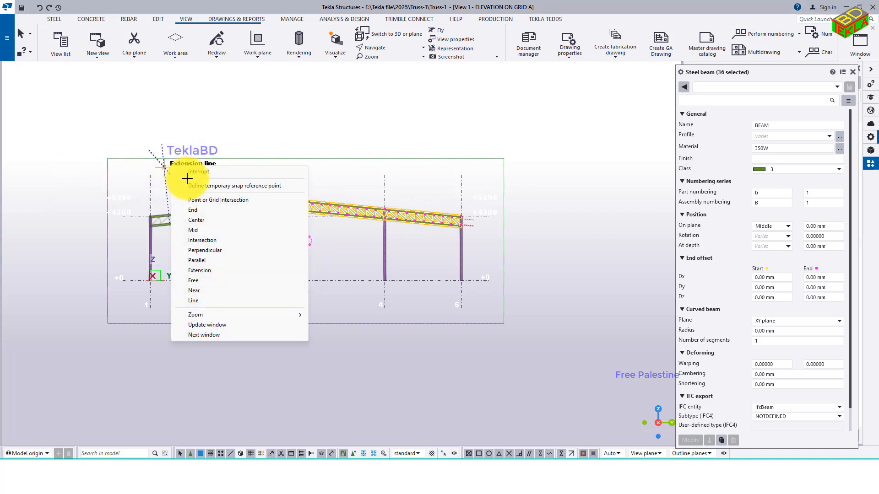
{"action": "left_click", "coordinate": [198, 172]}
{"action": "scroll", "coordinate": [299, 214], "scroll_direction": "down", "scroll_amount": 3}
{"action": "scroll", "coordinate": [273, 213], "scroll_direction": "up", "scroll_amount": 5}
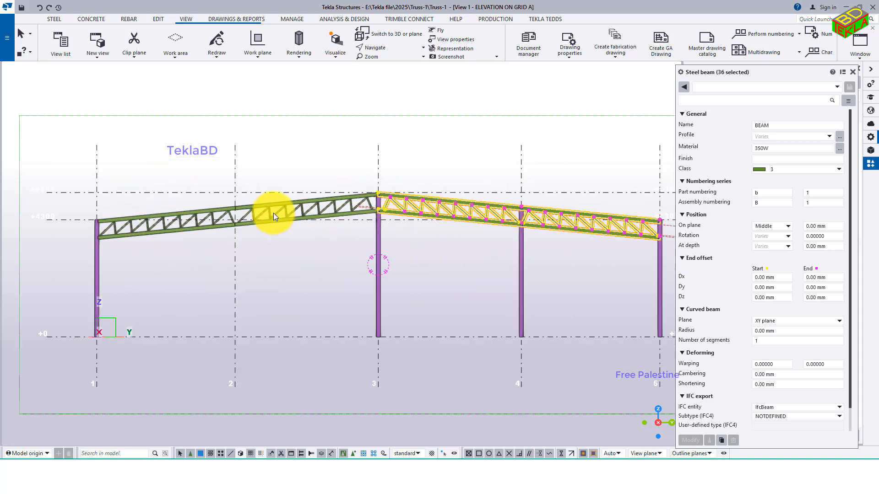
{"action": "left_click", "coordinate": [298, 172]}
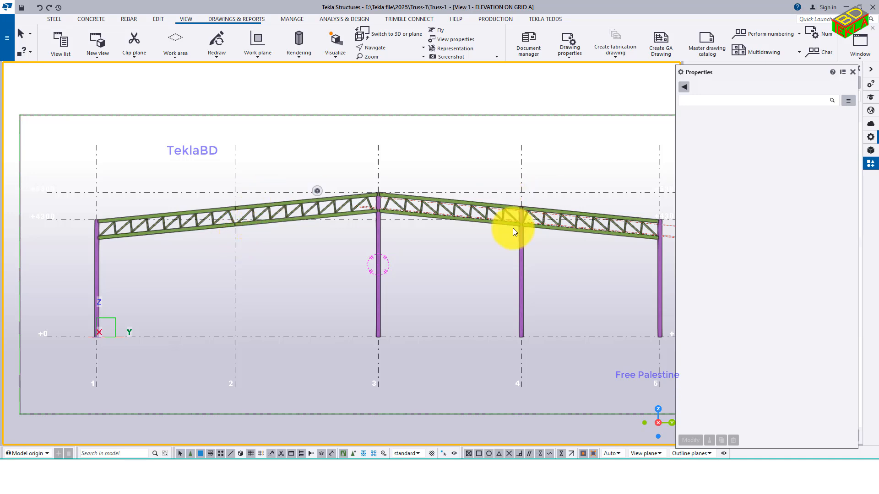
Mirror-copy the grid 4 column about the vertical line of grid 3 onto grid 2.
{"action": "left_click_drag", "start_coordinate": [501, 186], "coordinate": [546, 362]}
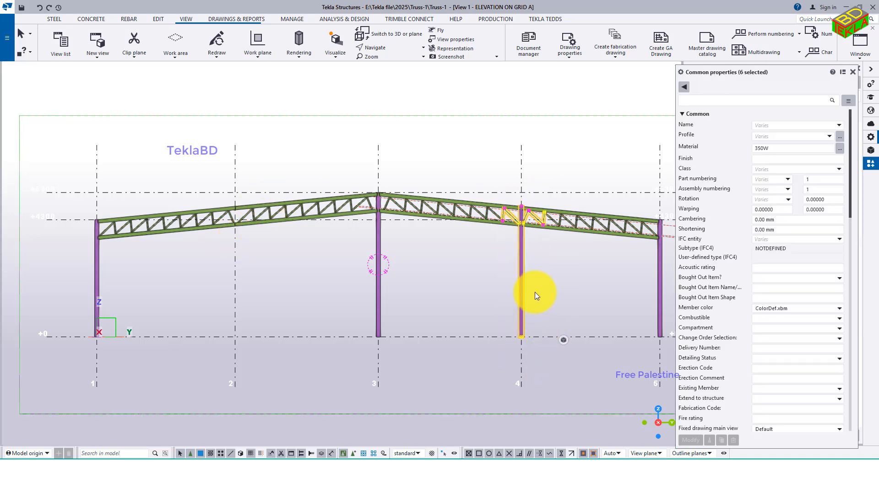
{"action": "left_click", "coordinate": [526, 284]}
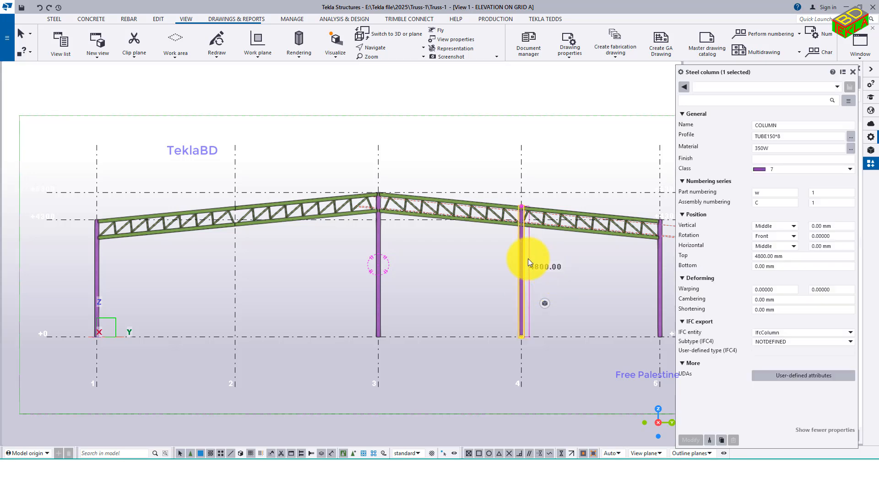
{"action": "right_click", "coordinate": [454, 173]}
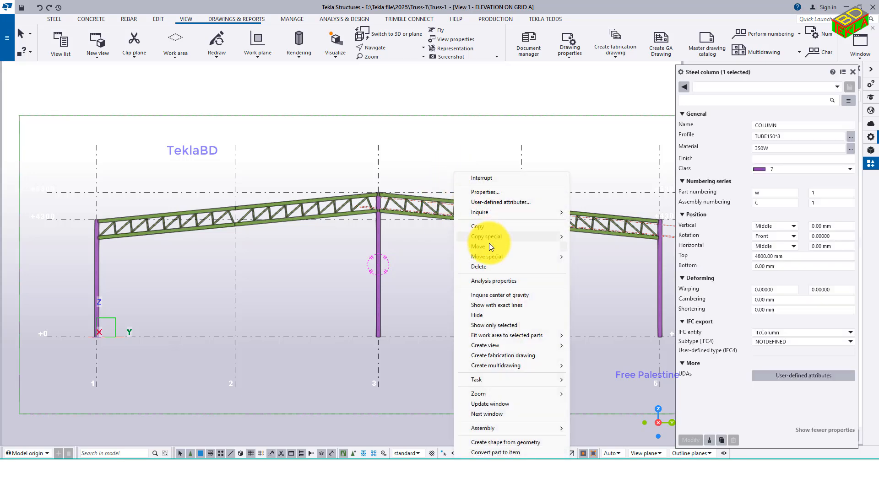
{"action": "mouse_move", "coordinate": [500, 239]}
{"action": "left_click", "coordinate": [600, 257]}
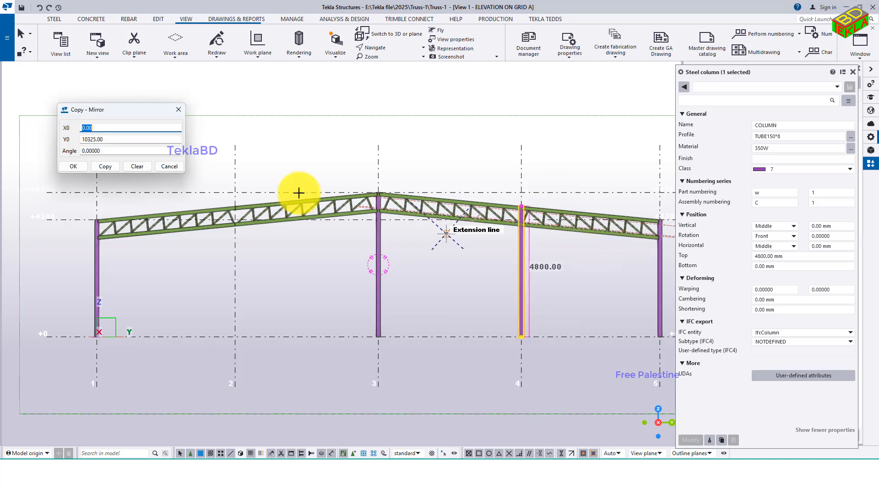
{"action": "left_click", "coordinate": [137, 167]}
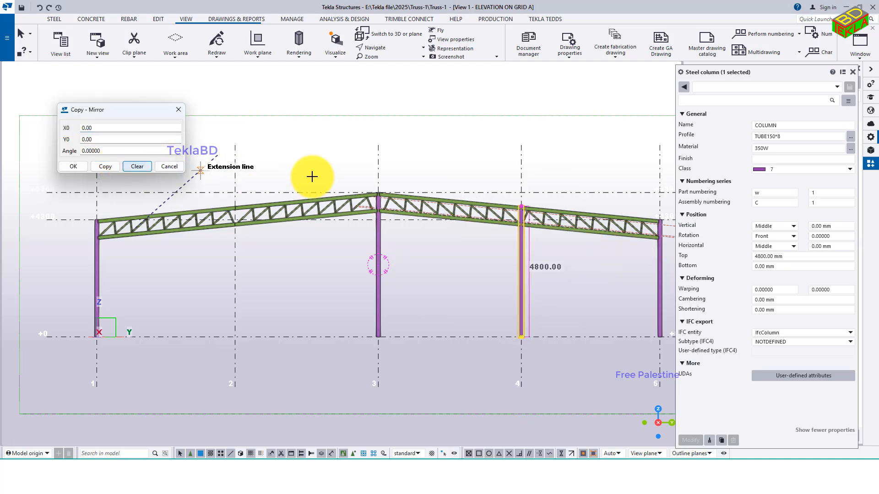
{"action": "left_click", "coordinate": [379, 164]}
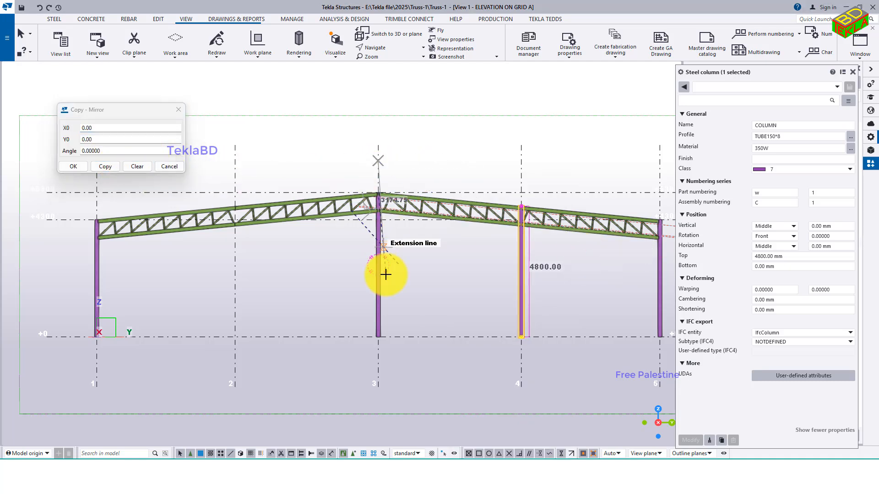
{"action": "scroll", "coordinate": [377, 362], "scroll_direction": "up", "scroll_amount": 2}
{"action": "left_click", "coordinate": [378, 362]}
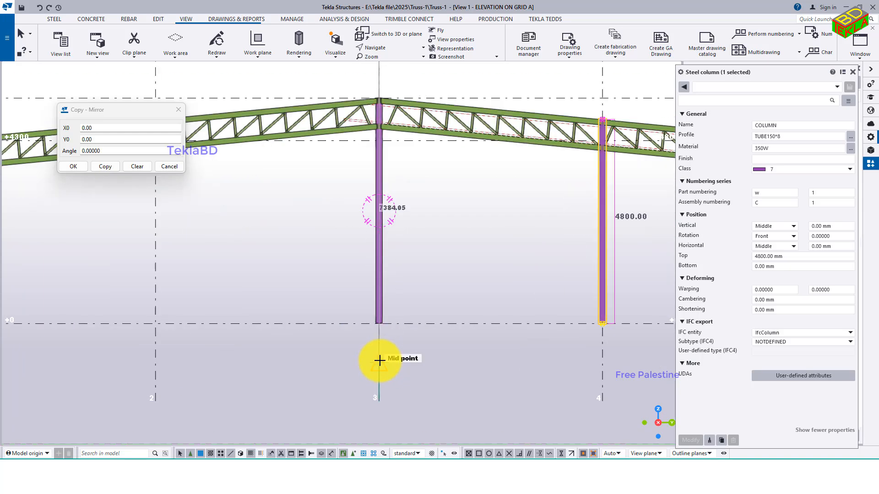
{"action": "left_click", "coordinate": [108, 169]}
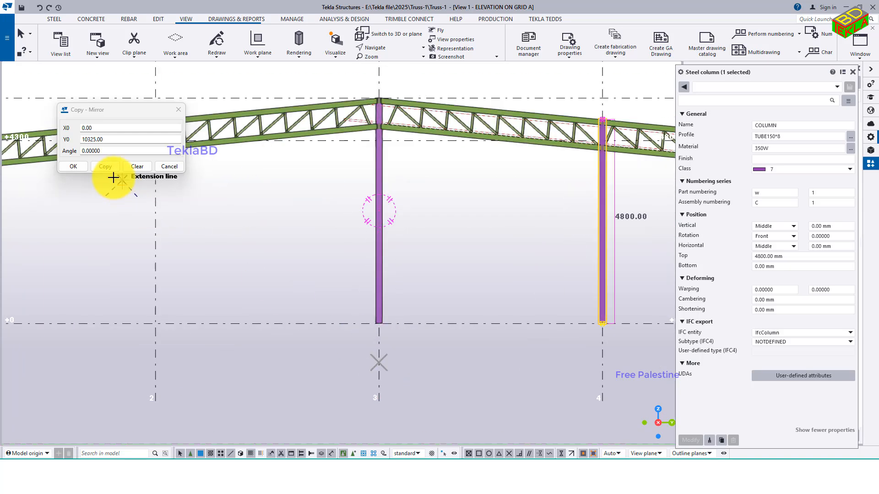
{"action": "left_click", "coordinate": [78, 168]}
{"action": "right_click", "coordinate": [205, 189]}
{"action": "left_click", "coordinate": [212, 196]}
{"action": "scroll", "coordinate": [240, 205], "scroll_direction": "down", "scroll_amount": 5}
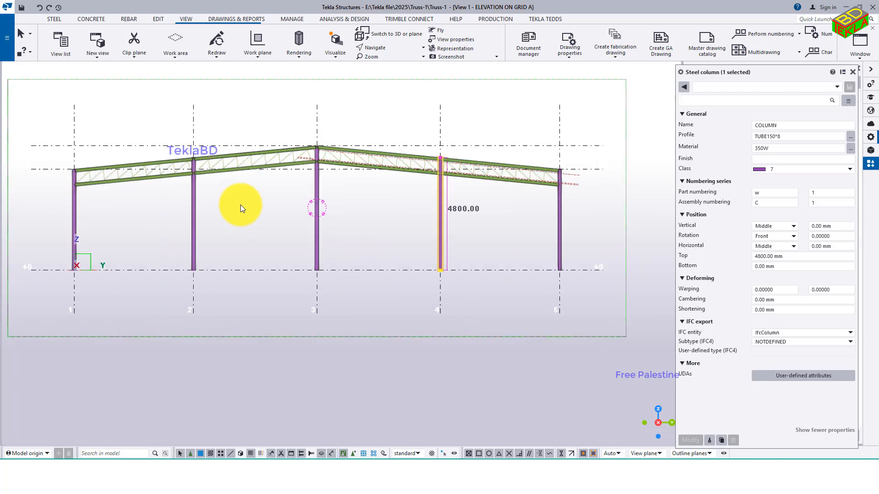
{"action": "left_click", "coordinate": [247, 208]}
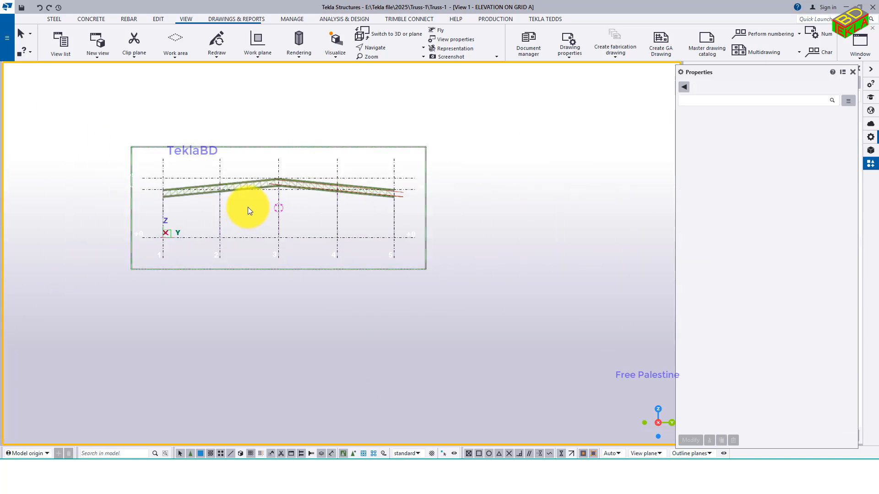
Select all columns and truss members of the grid A frame and switch to the 3D view.
{"action": "scroll", "coordinate": [192, 206], "scroll_direction": "up", "scroll_amount": 3}
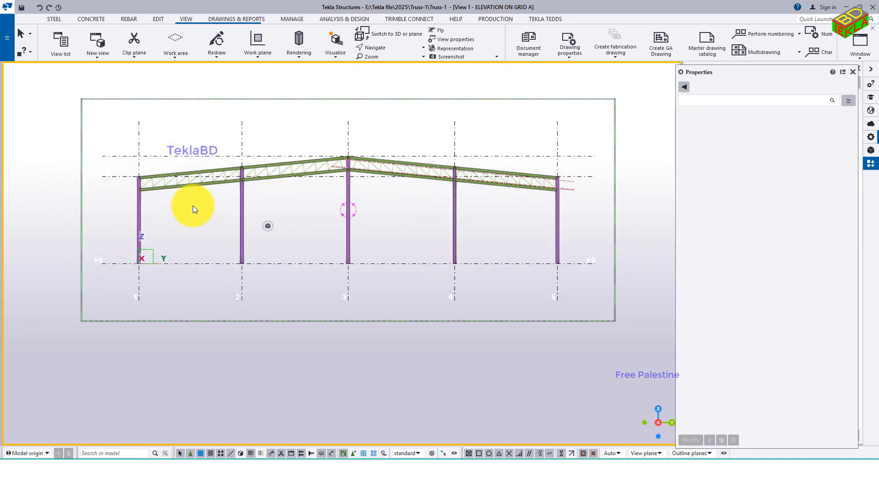
{"action": "left_click_drag", "start_coordinate": [125, 140], "coordinate": [573, 296]}
{"action": "scroll", "coordinate": [446, 262], "scroll_direction": "down", "scroll_amount": 5}
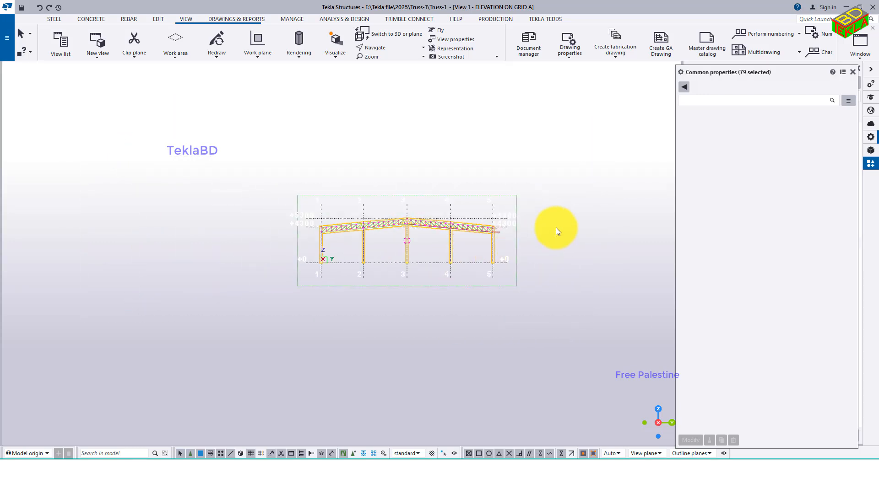
{"action": "right_click", "coordinate": [556, 229]}
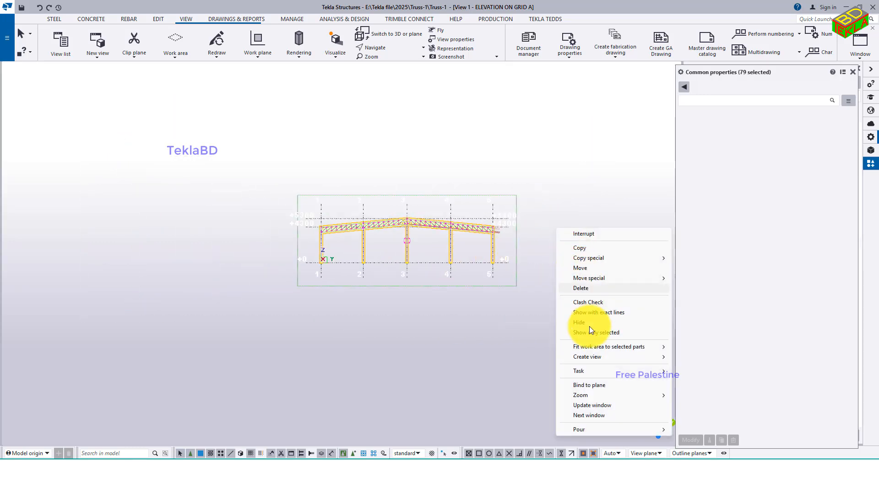
{"action": "left_click", "coordinate": [590, 416]}
{"action": "scroll", "coordinate": [239, 250], "scroll_direction": "up", "scroll_amount": 5}
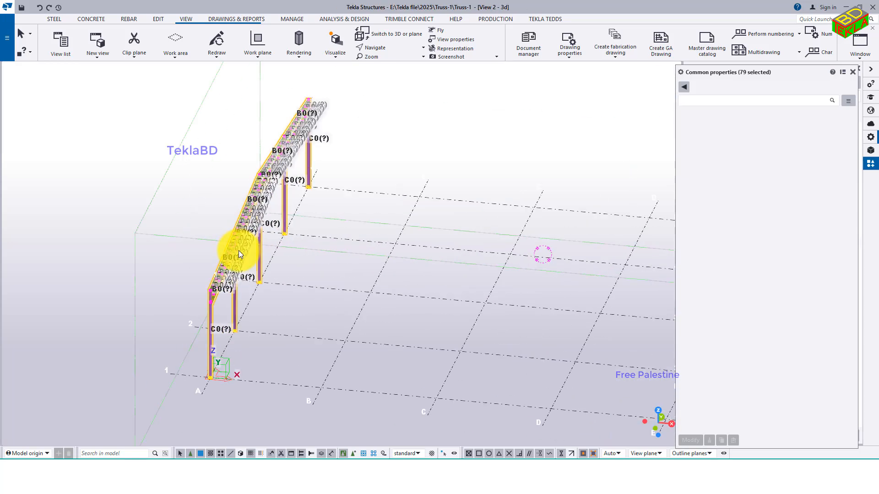
{"action": "scroll", "coordinate": [212, 207], "scroll_direction": "down", "scroll_amount": 5}
{"action": "scroll", "coordinate": [212, 206], "scroll_direction": "down", "scroll_amount": 2}
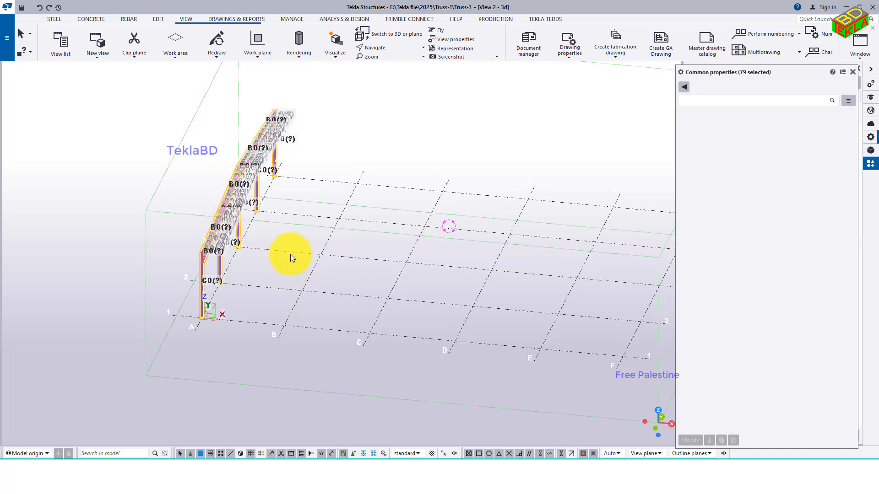
Copy the selected frame from grid A to grid B, using the ends of the two grid lines as reference points.
{"action": "right_click", "coordinate": [290, 237]}
{"action": "left_click", "coordinate": [314, 259]}
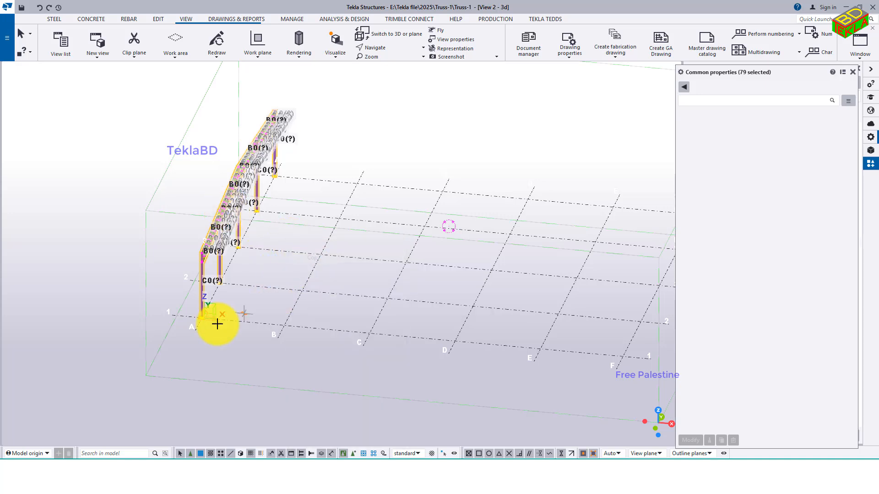
{"action": "scroll", "coordinate": [195, 331], "scroll_direction": "up", "scroll_amount": 3}
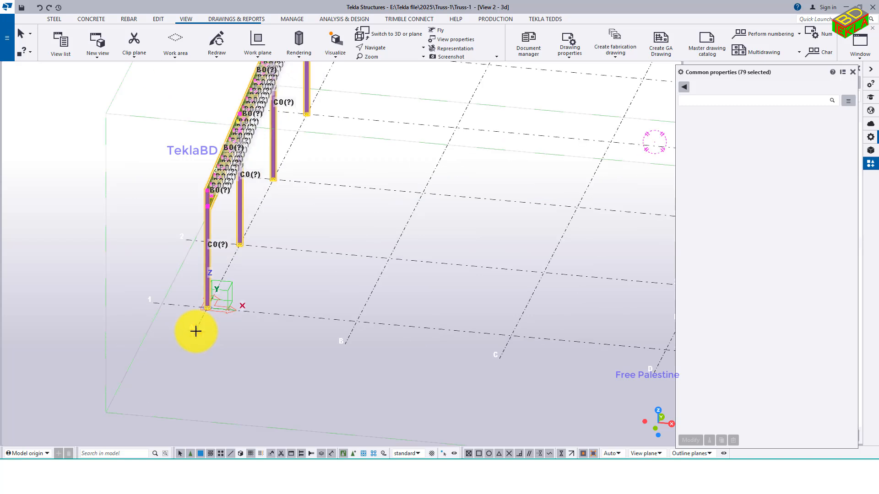
{"action": "left_click", "coordinate": [196, 330]}
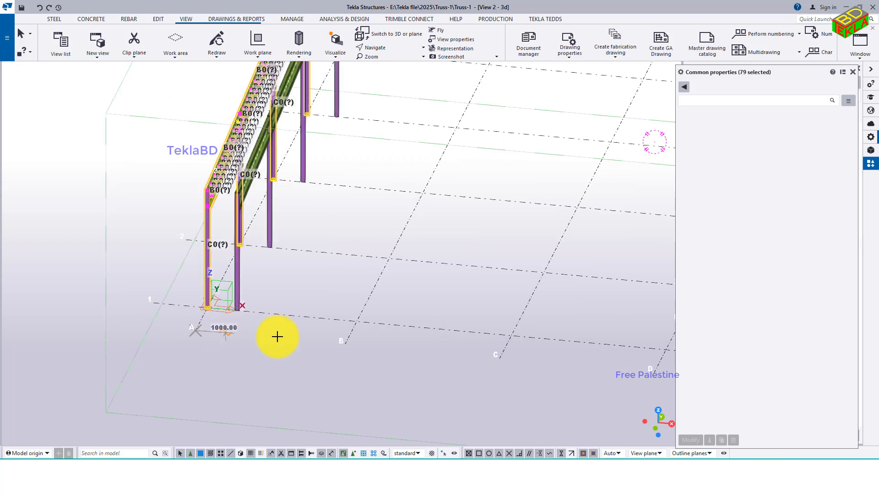
{"action": "left_click", "coordinate": [345, 343]}
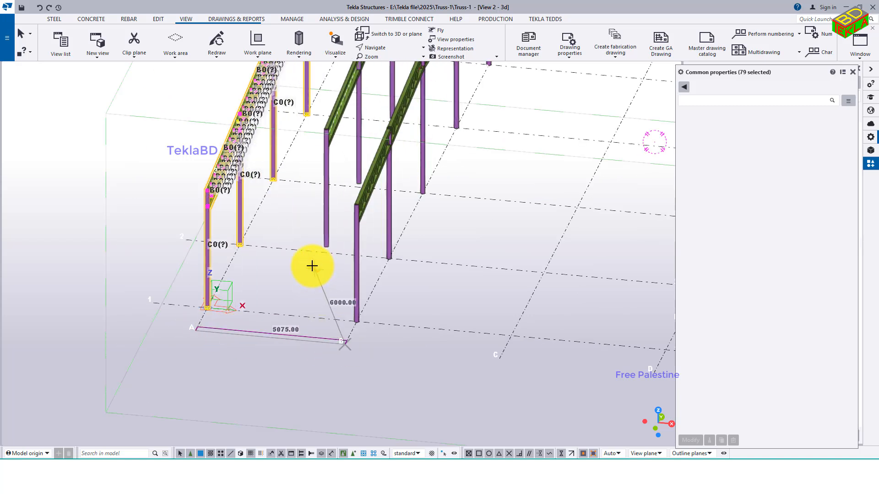
{"action": "right_click", "coordinate": [312, 266]}
{"action": "left_click", "coordinate": [319, 271]}
{"action": "scroll", "coordinate": [289, 269], "scroll_direction": "down", "scroll_amount": 3}
{"action": "left_click", "coordinate": [290, 266]}
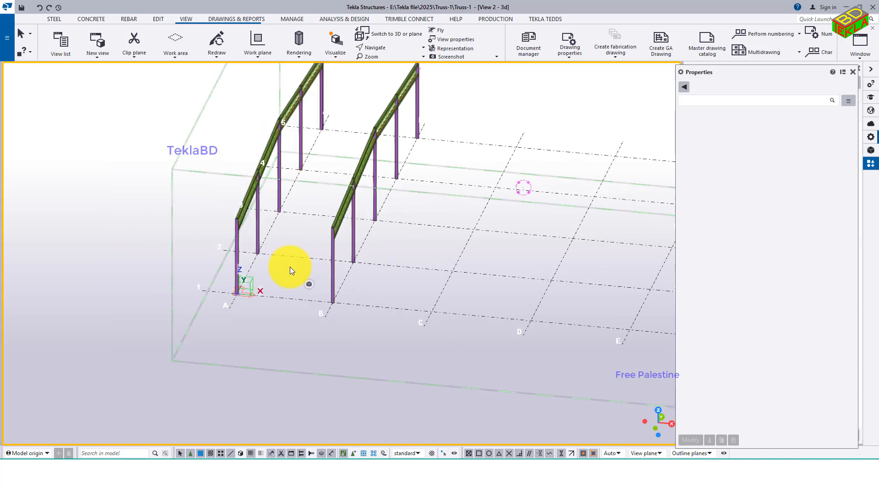
{"action": "scroll", "coordinate": [287, 249], "scroll_direction": "down", "scroll_amount": 2}
{"action": "mouse_move", "coordinate": [293, 252]}
{"action": "middle_mouse_down", "text": "ctrl"}
{"action": "mouse_move", "coordinate": [268, 227]}
{"action": "mouse_move", "coordinate": [286, 263]}
{"action": "middle_mouse_up", "text": "ctrl"}
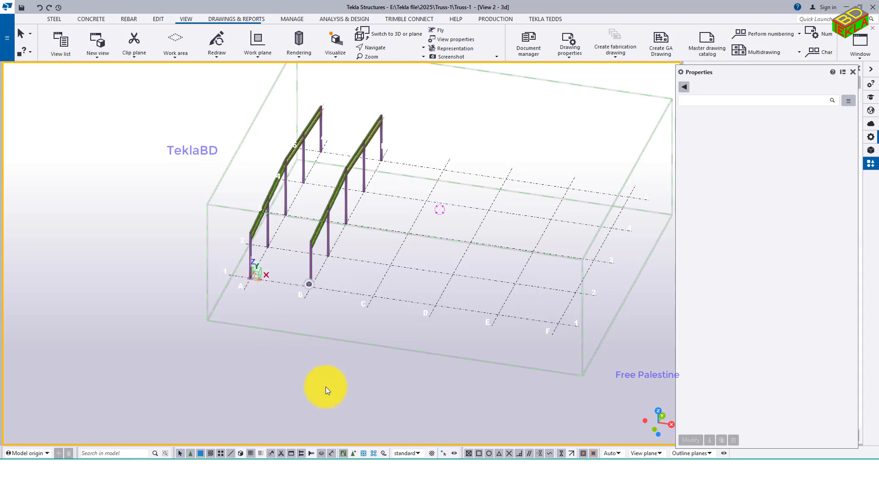
Switch to the structural drawing PDF in Foxit Reader and examine the grid sections and the strut and roof bracing schedules.
{"action": "left_click", "coordinate": [639, 419]}
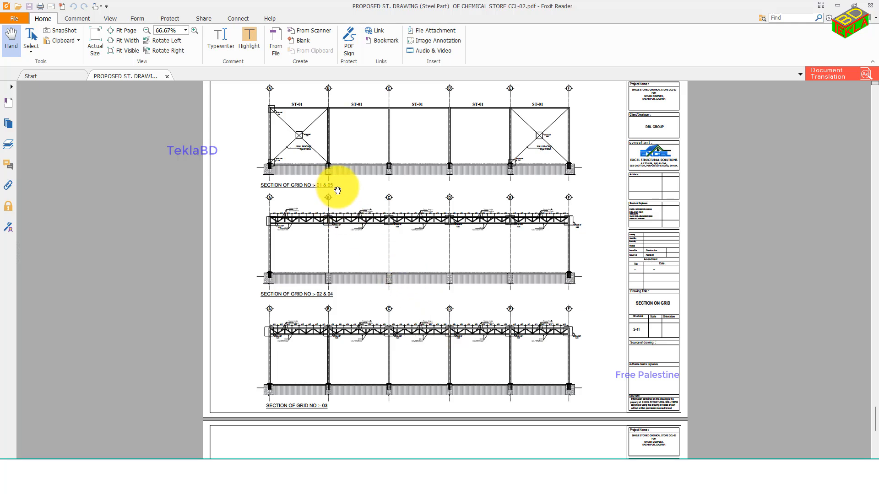
{"action": "scroll", "coordinate": [294, 92], "scroll_direction": "up", "scroll_amount": 3, "text": "ctrl"}
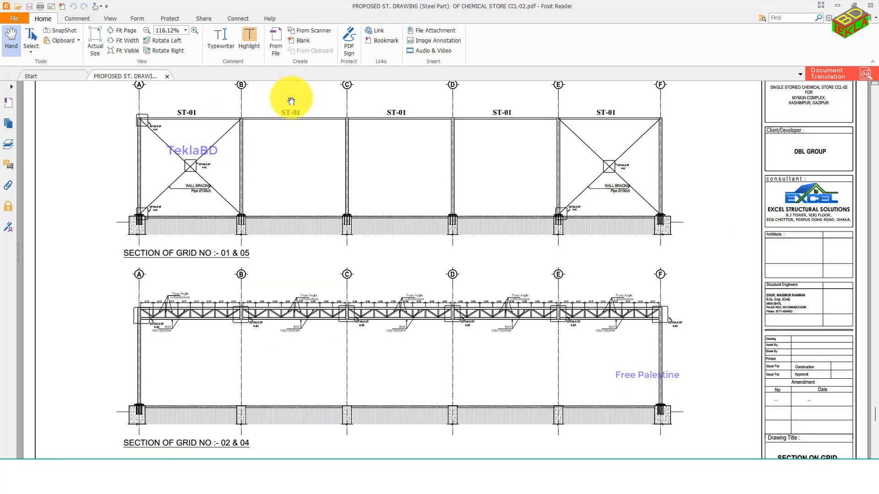
{"action": "scroll", "coordinate": [162, 113], "scroll_direction": "up", "scroll_amount": 5, "text": "ctrl"}
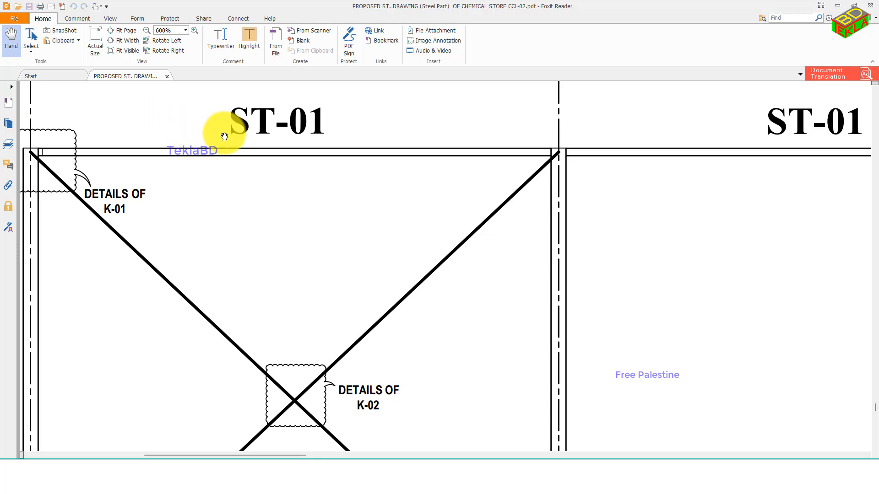
{"action": "scroll", "coordinate": [273, 132], "scroll_direction": "down", "scroll_amount": 6, "text": "ctrl"}
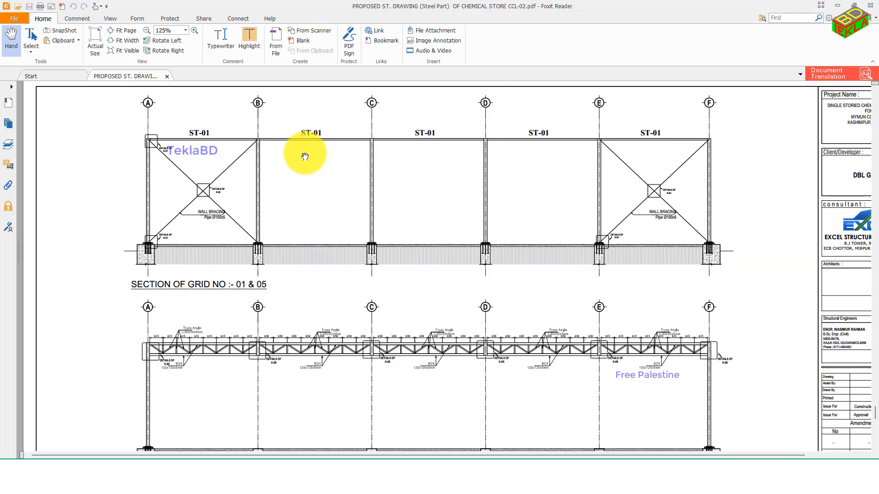
{"action": "scroll", "coordinate": [304, 157], "scroll_direction": "down", "scroll_amount": 10}
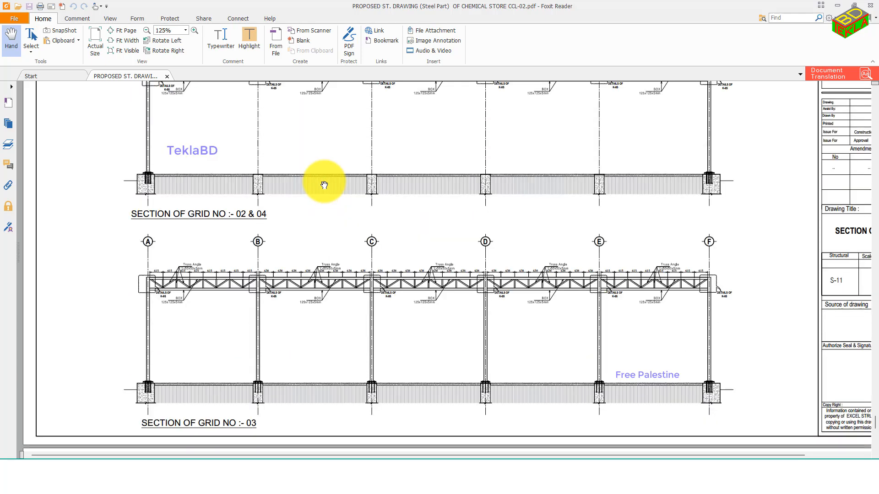
{"action": "scroll", "coordinate": [385, 345], "scroll_direction": "up", "scroll_amount": 2, "text": "ctrl"}
{"action": "left_click_drag", "start_coordinate": [386, 345], "coordinate": [325, 339]}
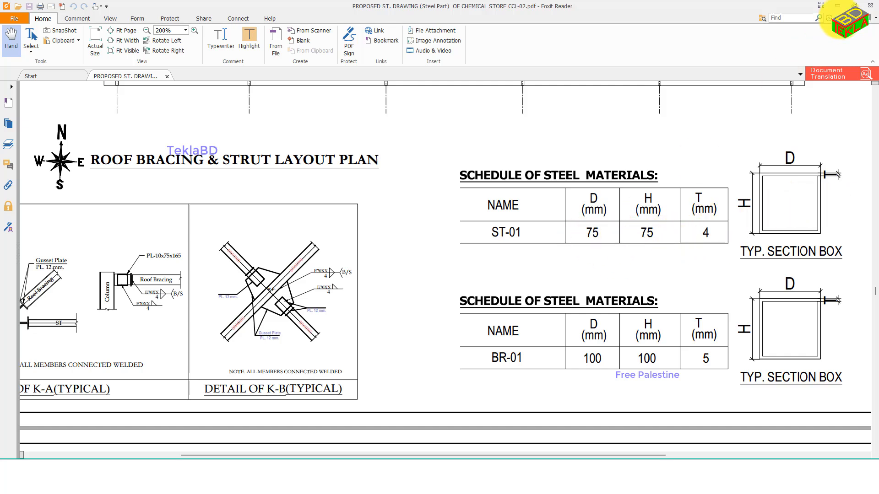
Return to the Tekla Structures model and open the elevation view on grid 1 at the column tops of grids A and B.
{"action": "left_click", "coordinate": [839, 7]}
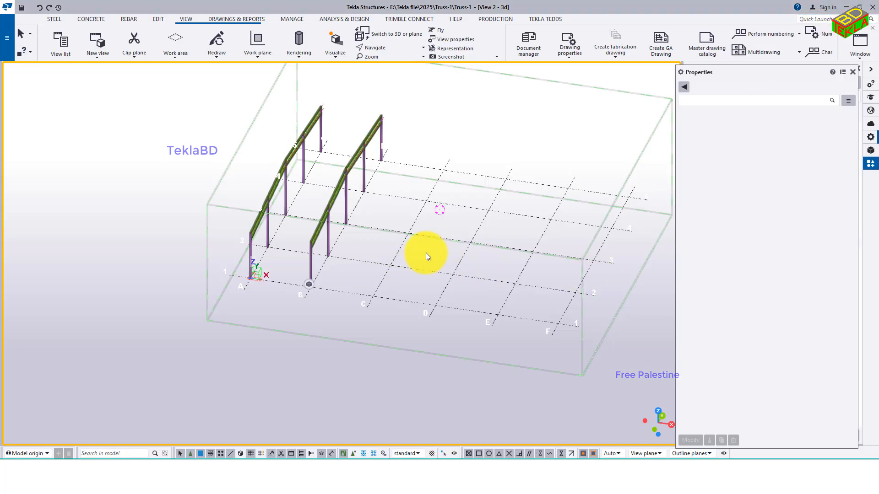
{"action": "scroll", "coordinate": [353, 268], "scroll_direction": "up", "scroll_amount": 2}
{"action": "left_click", "coordinate": [306, 295]}
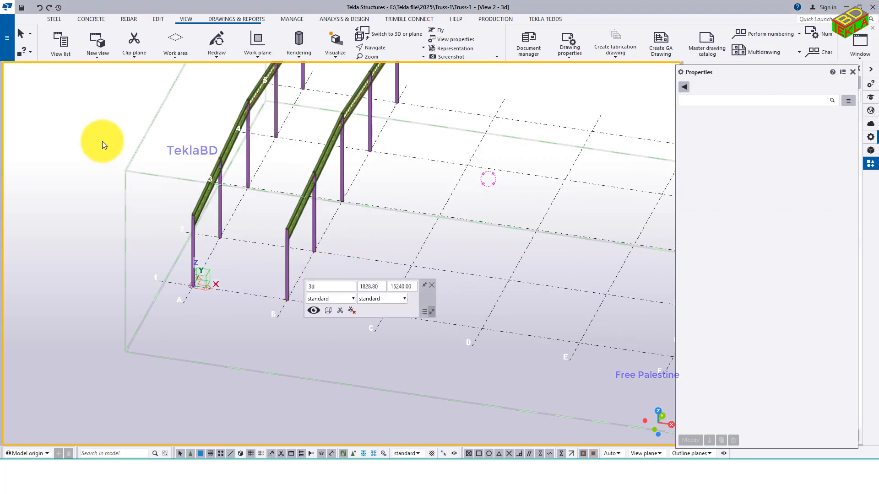
{"action": "left_click", "coordinate": [58, 44]}
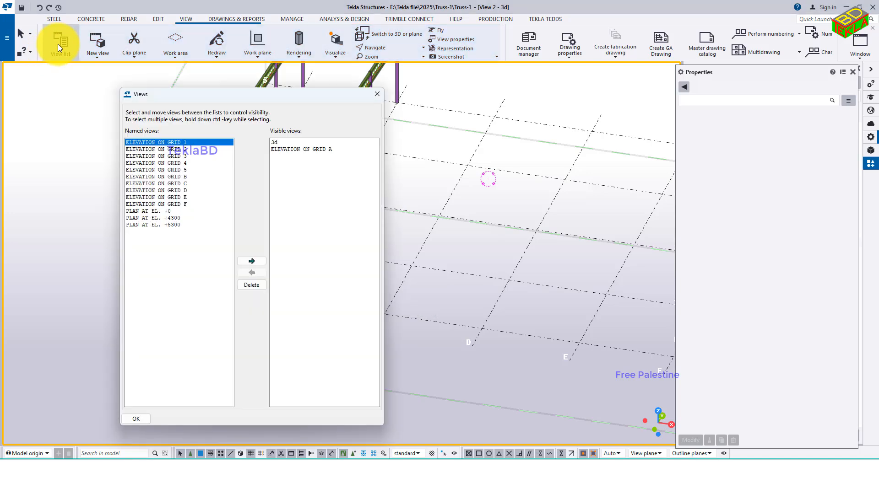
{"action": "left_click", "coordinate": [251, 261]}
{"action": "left_click", "coordinate": [377, 95]}
{"action": "scroll", "coordinate": [167, 238], "scroll_direction": "up", "scroll_amount": 6}
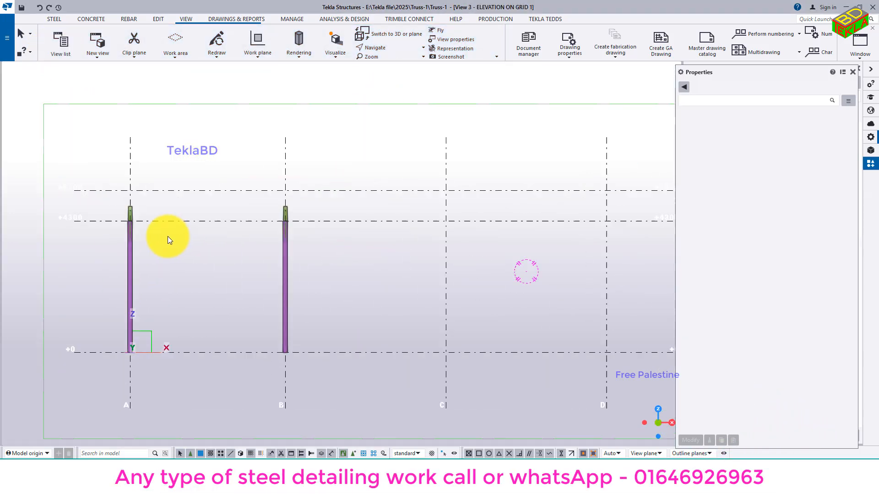
{"action": "middle_click_drag", "start_coordinate": [217, 231], "coordinate": [247, 215]}
{"action": "scroll", "coordinate": [247, 215], "scroll_direction": "down", "scroll_amount": 4}
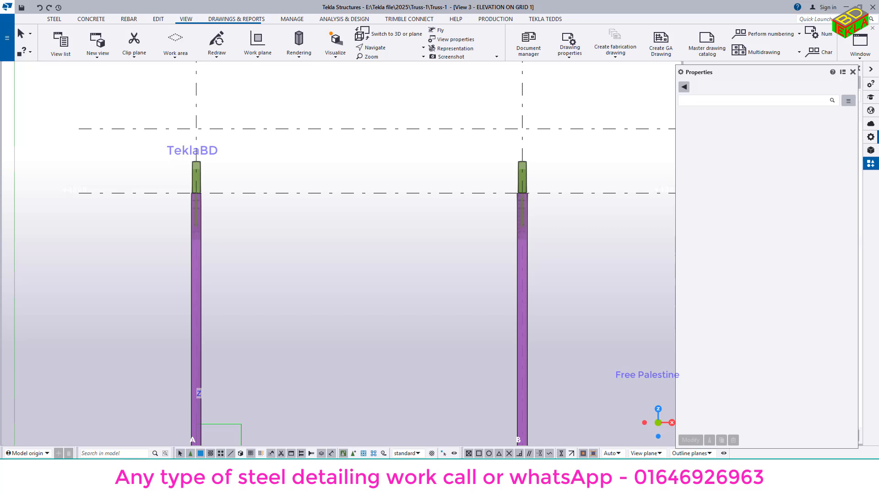
Switch to the structural drawing PDF in Foxit Reader and examine the grid frame sections through to the section of grid 01 and 05.
{"action": "left_click", "coordinate": [621, 481]}
{"action": "scroll", "coordinate": [499, 323], "scroll_direction": "down", "scroll_amount": 3}
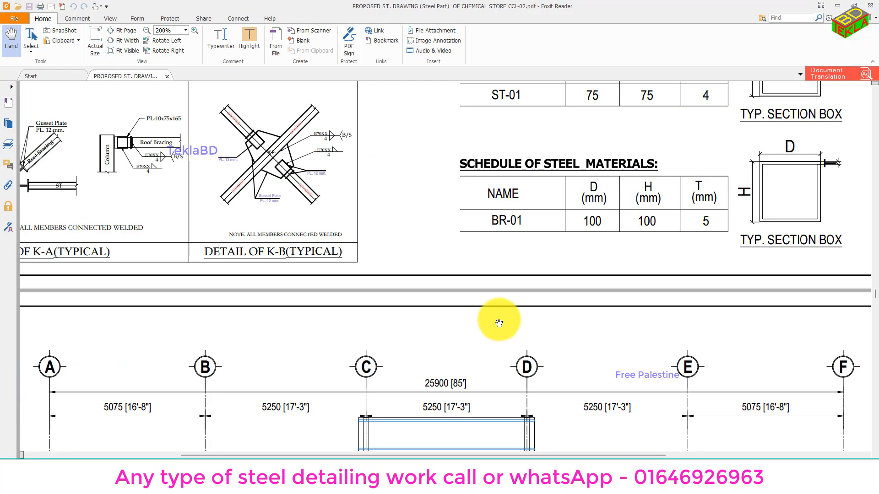
{"action": "scroll", "coordinate": [499, 323], "scroll_direction": "down", "scroll_amount": 15}
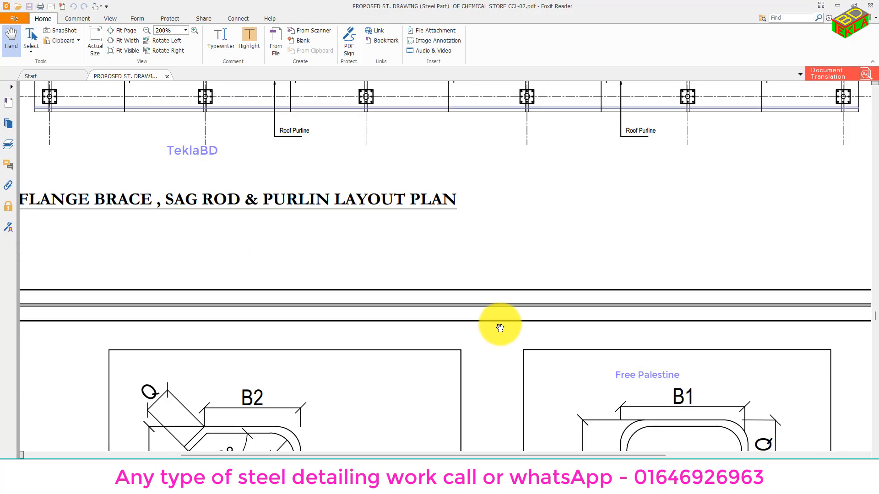
{"action": "scroll", "coordinate": [500, 327], "scroll_direction": "down", "scroll_amount": 15}
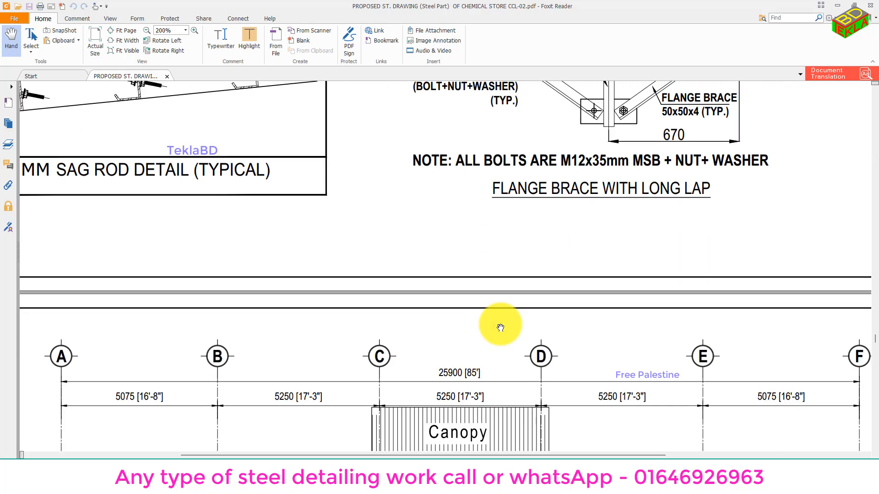
{"action": "scroll", "coordinate": [500, 328], "scroll_direction": "down", "scroll_amount": 15}
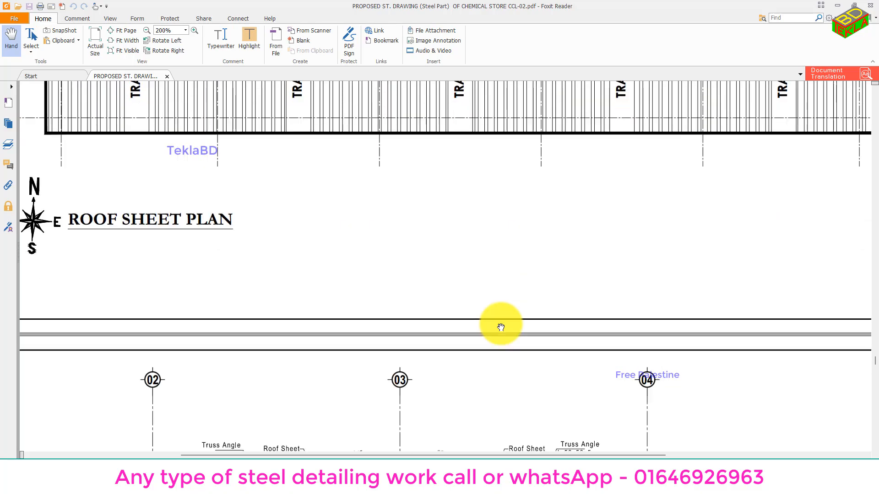
{"action": "scroll", "coordinate": [501, 328], "scroll_direction": "down", "scroll_amount": 12}
{"action": "scroll", "coordinate": [500, 328], "scroll_direction": "down", "scroll_amount": 2, "text": "ctrl"}
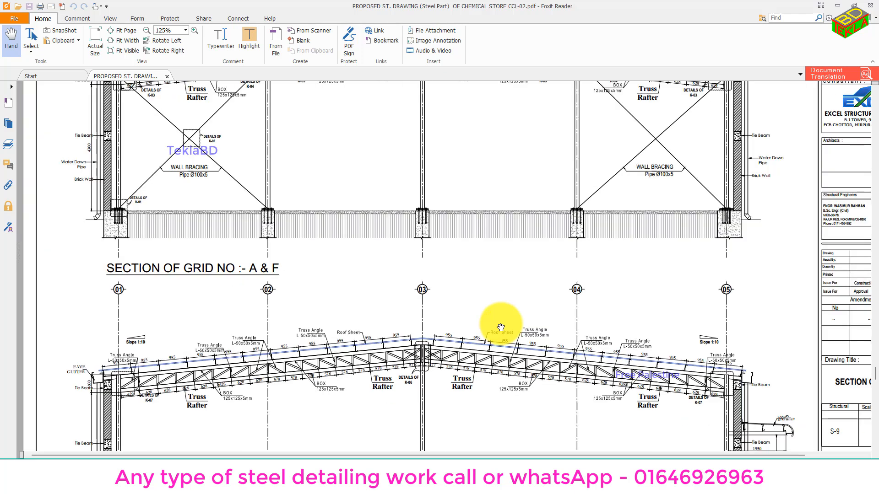
{"action": "scroll", "coordinate": [501, 328], "scroll_direction": "down", "scroll_amount": 10}
{"action": "scroll", "coordinate": [568, 342], "scroll_direction": "up", "scroll_amount": 1}
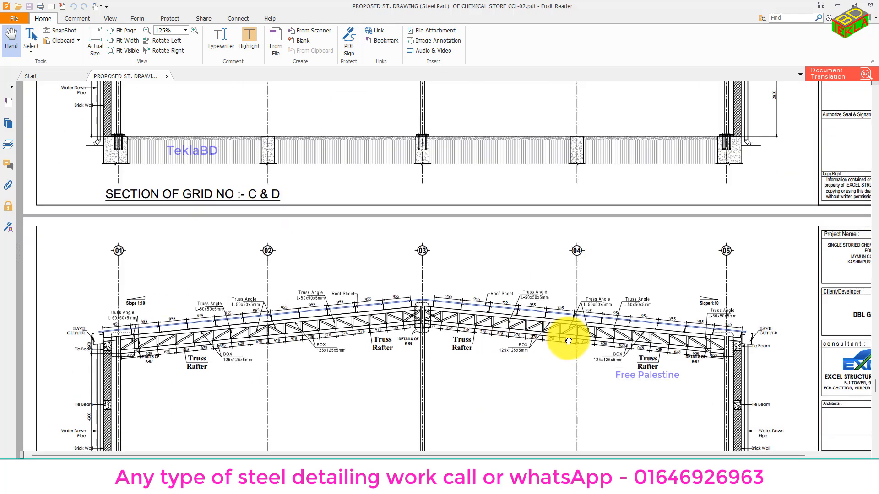
{"action": "scroll", "coordinate": [568, 341], "scroll_direction": "up", "scroll_amount": 1, "text": "ctrl"}
{"action": "left_click_drag", "start_coordinate": [504, 337], "coordinate": [593, 342]}
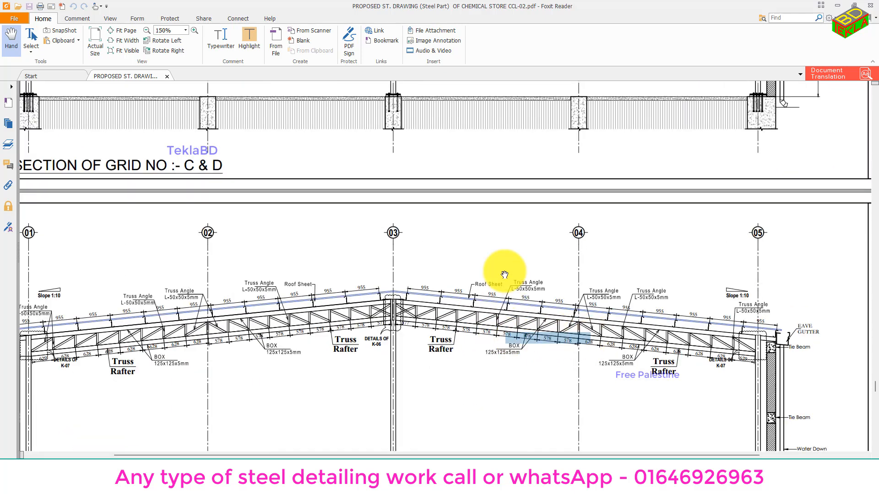
{"action": "scroll", "coordinate": [568, 270], "scroll_direction": "down", "scroll_amount": 8}
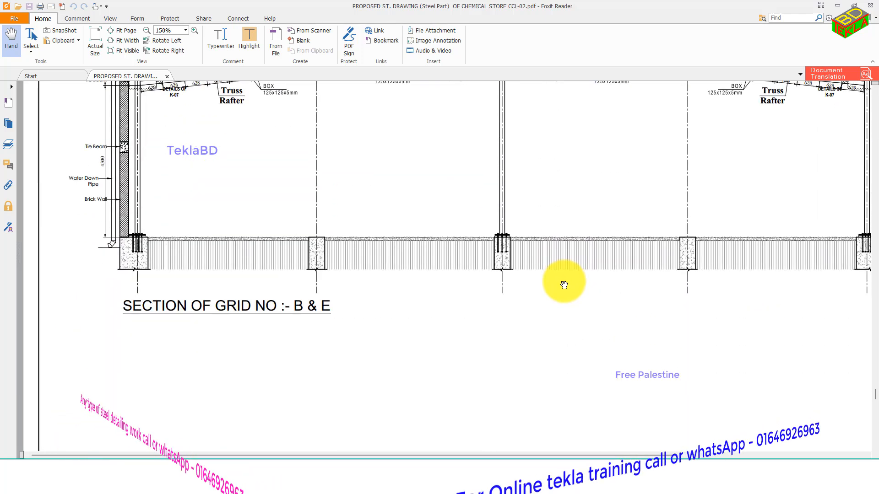
{"action": "scroll", "coordinate": [564, 285], "scroll_direction": "down", "scroll_amount": 10}
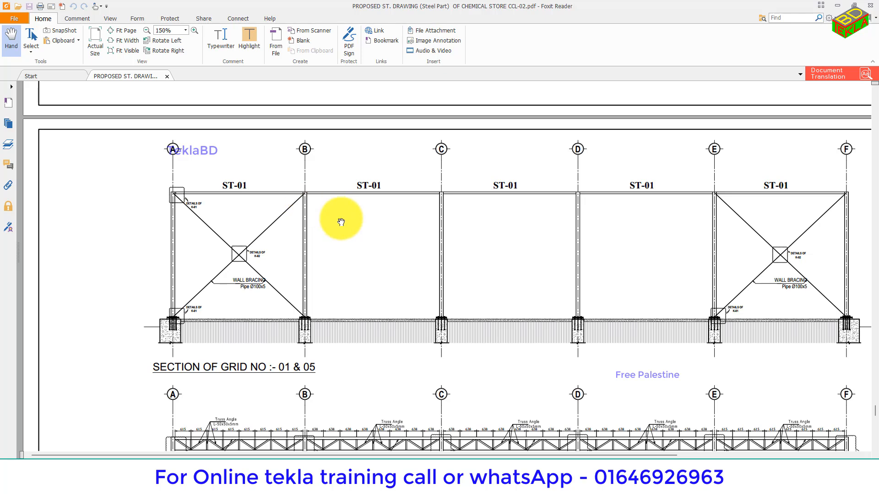
{"action": "mouse_move", "coordinate": [568, 451]}
Switch back to Tekla Structures and model a steel beam at level +4300 from grid A to grid B.
{"action": "left_click", "coordinate": [554, 423]}
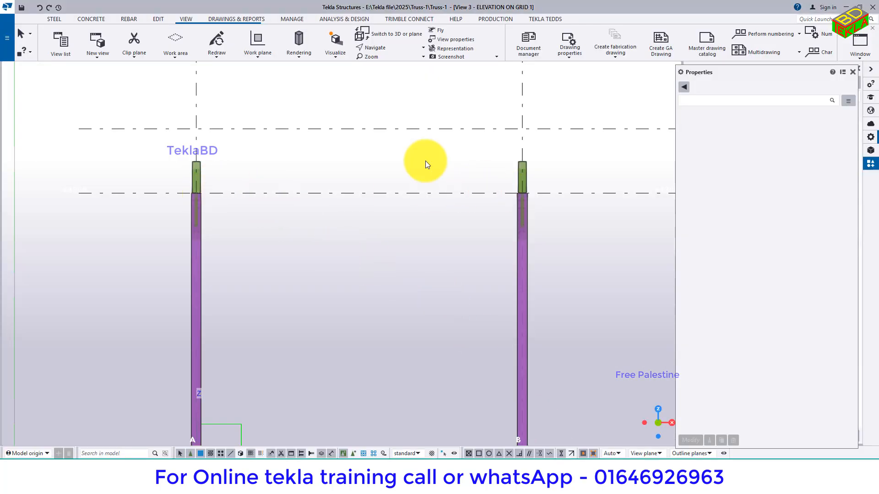
{"action": "left_click", "coordinate": [54, 19]}
{"action": "left_click", "coordinate": [91, 53]}
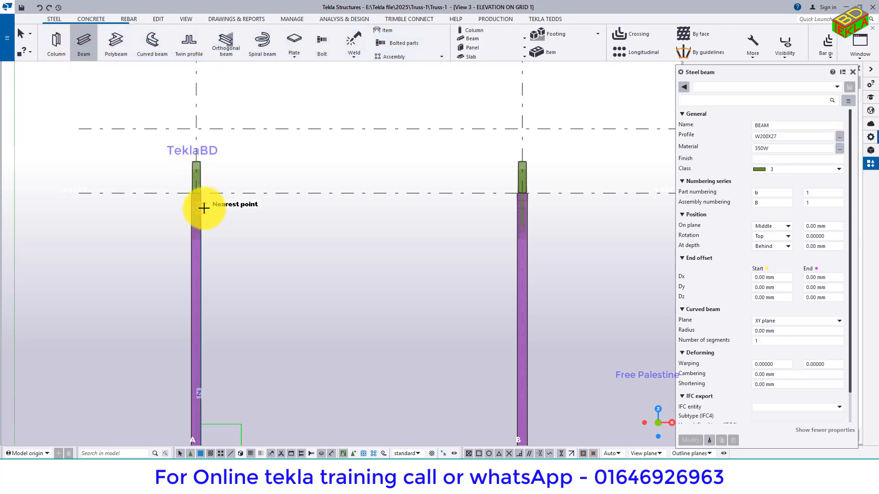
{"action": "left_click", "coordinate": [200, 195]}
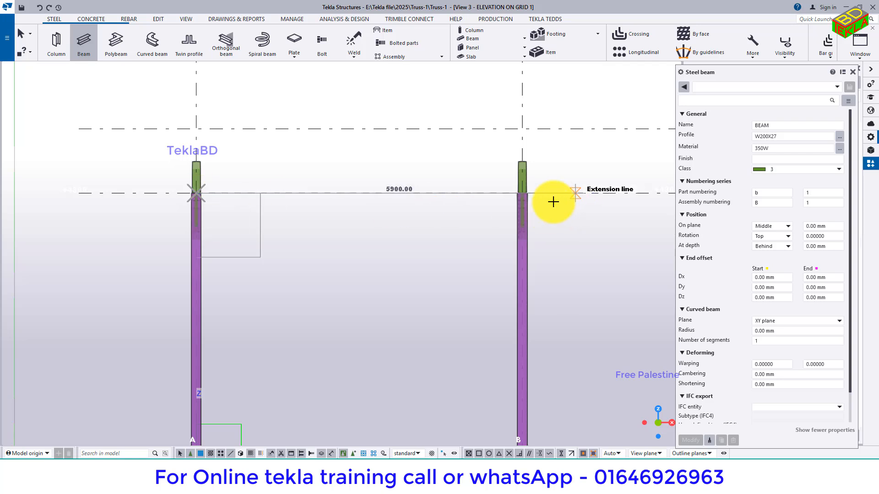
{"action": "left_click", "coordinate": [523, 195]}
{"action": "right_click", "coordinate": [452, 179]}
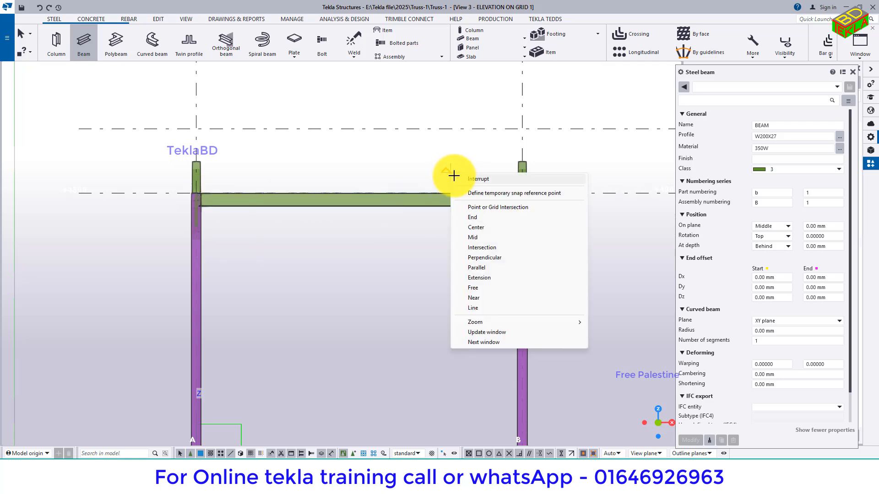
{"action": "left_click", "coordinate": [476, 192]}
Select the new beam and choose the P profile from the other rectangular hollow profiles in its profile catalog.
{"action": "left_click", "coordinate": [247, 204]}
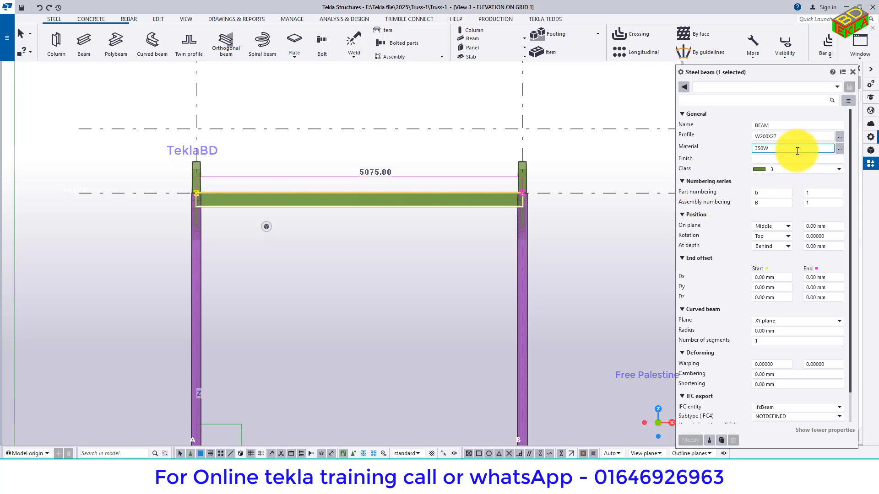
{"action": "left_click", "coordinate": [839, 138]}
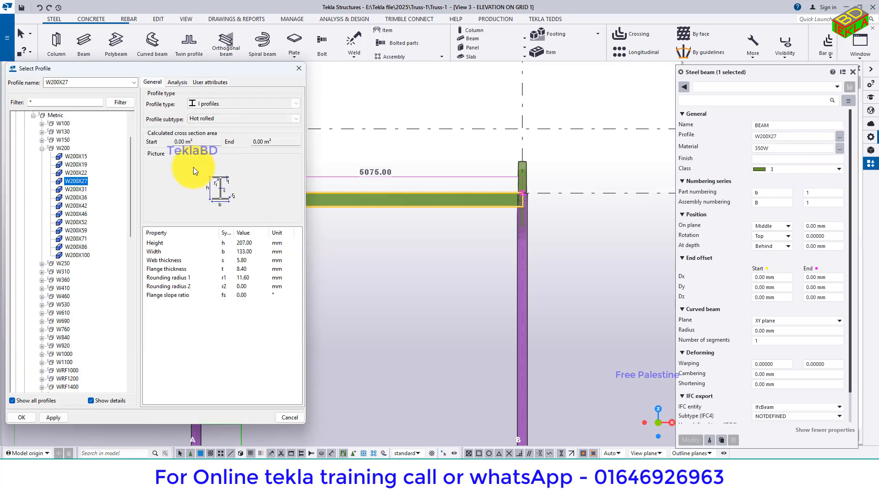
{"action": "left_click", "coordinate": [43, 150]}
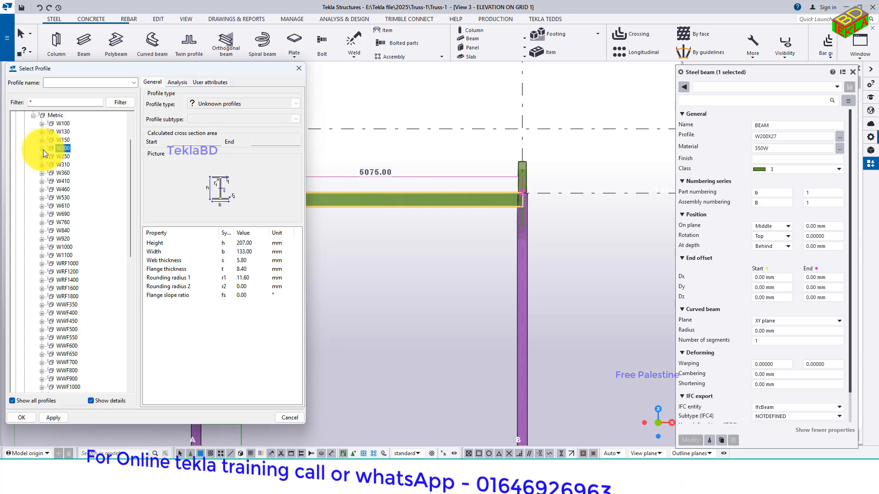
{"action": "left_click", "coordinate": [32, 116]}
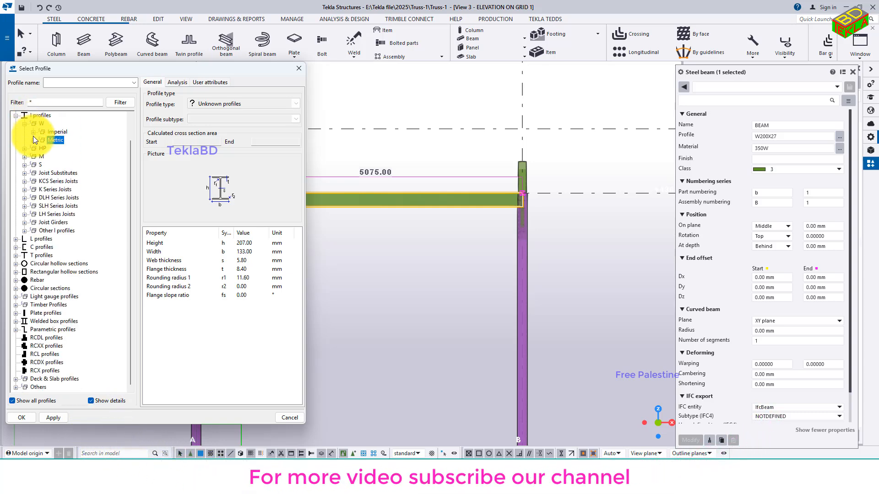
{"action": "left_click", "coordinate": [16, 273]}
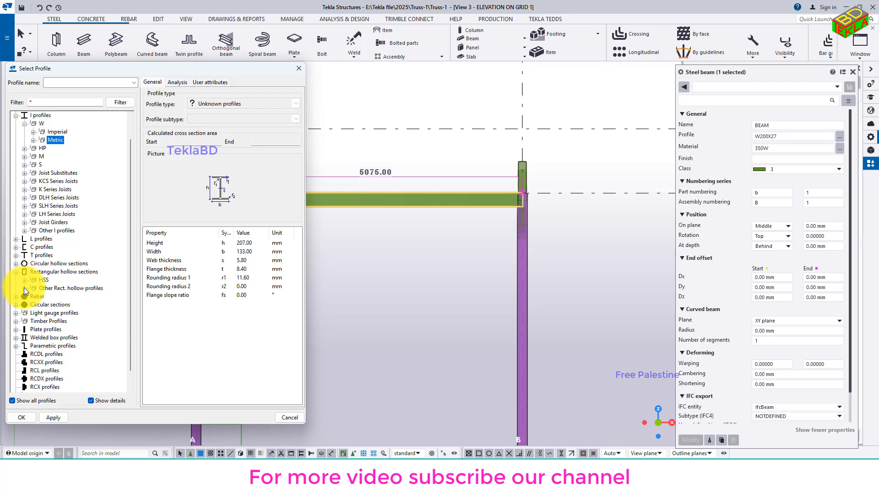
{"action": "left_click", "coordinate": [24, 288]}
{"action": "left_click", "coordinate": [46, 297]}
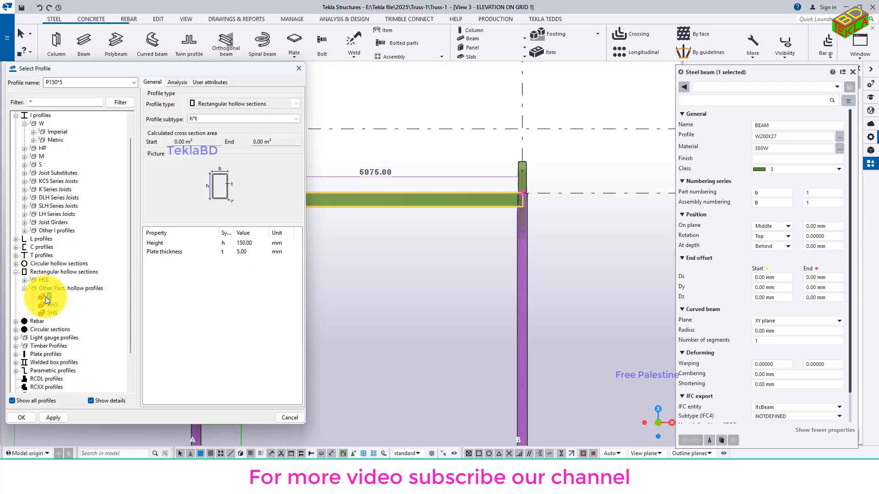
Set the hollow profile's height to 75 mm and plate thickness to 4 mm, and apply P75*4 to the beam.
{"action": "left_click", "coordinate": [252, 245]}
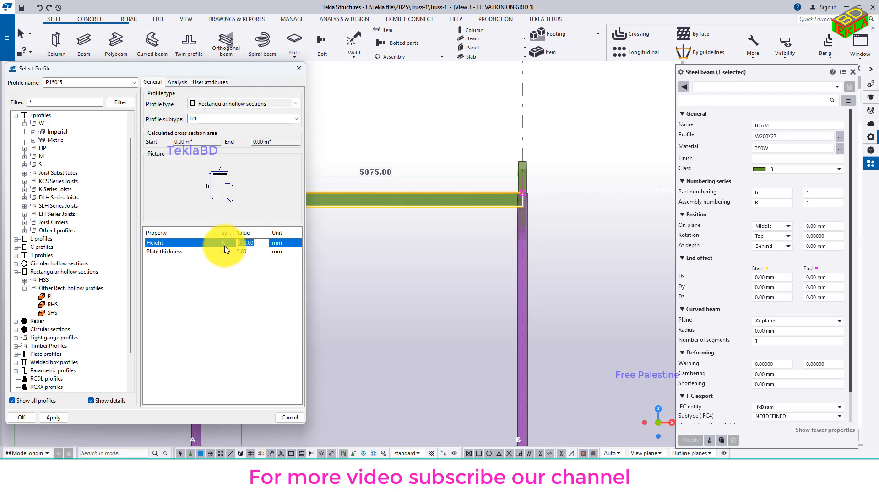
{"action": "type", "text": "75"}
{"action": "left_click", "coordinate": [249, 252]}
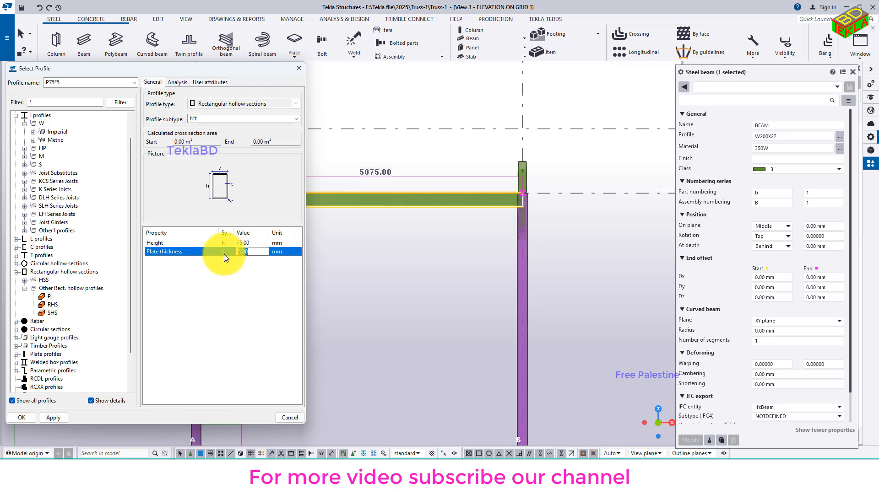
{"action": "type", "text": "4"}
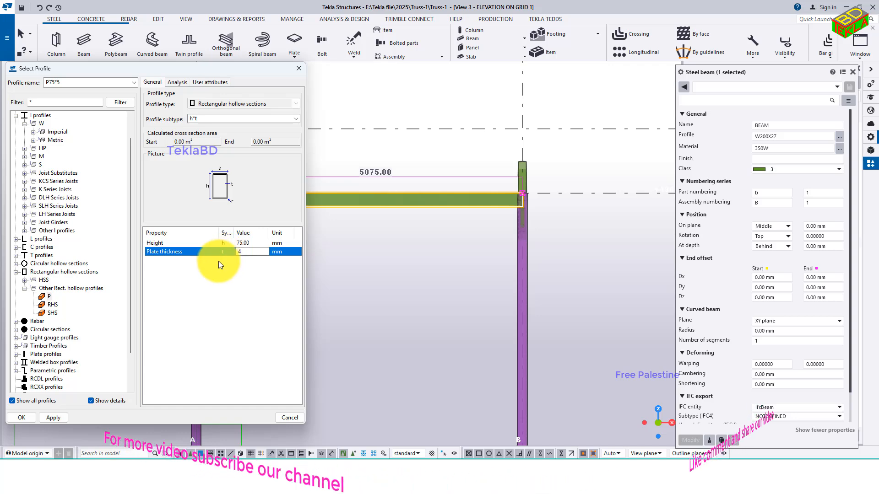
{"action": "left_click", "coordinate": [45, 420]}
{"action": "left_click", "coordinate": [26, 418]}
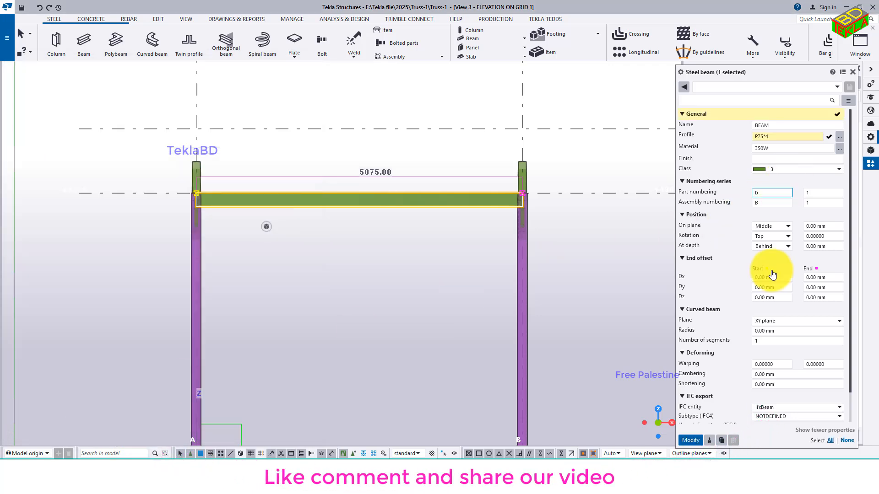
{"action": "left_click", "coordinate": [695, 441]}
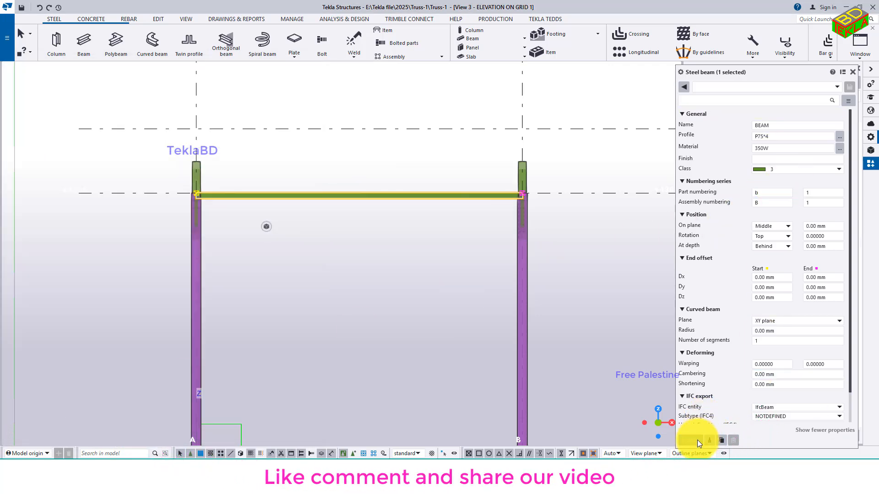
{"action": "left_click", "coordinate": [399, 232]}
Check the strut's end at the grid A column and add the elevation on grid 2 to the visible views.
{"action": "scroll", "coordinate": [195, 191], "scroll_direction": "up", "scroll_amount": 3}
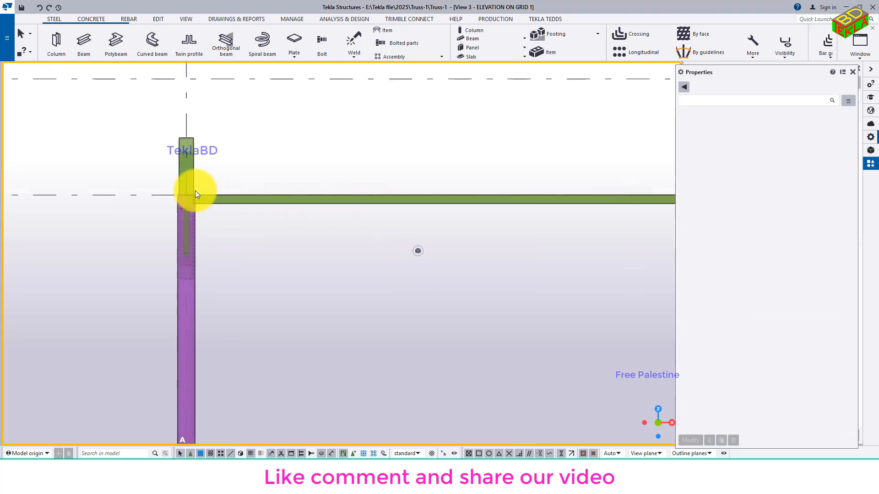
{"action": "scroll", "coordinate": [184, 197], "scroll_direction": "up", "scroll_amount": 4}
{"action": "scroll", "coordinate": [219, 202], "scroll_direction": "down", "scroll_amount": 4}
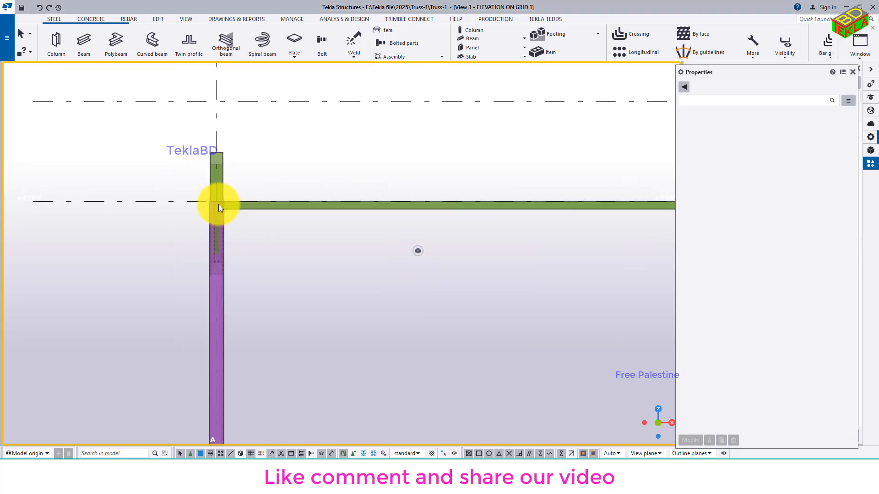
{"action": "scroll", "coordinate": [219, 204], "scroll_direction": "down", "scroll_amount": 4}
{"action": "scroll", "coordinate": [234, 222], "scroll_direction": "down", "scroll_amount": 2}
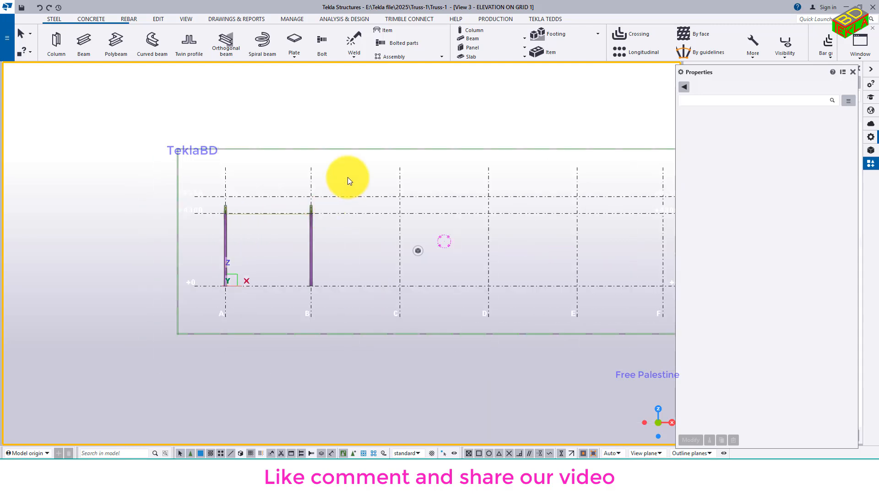
{"action": "scroll", "coordinate": [181, 21], "scroll_direction": "down", "scroll_amount": 3}
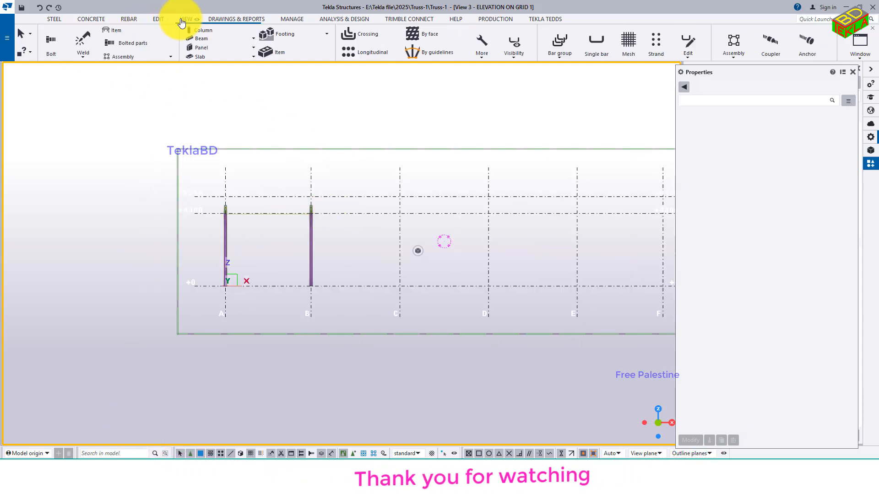
{"action": "left_click", "coordinate": [182, 19]}
{"action": "left_click", "coordinate": [60, 44]}
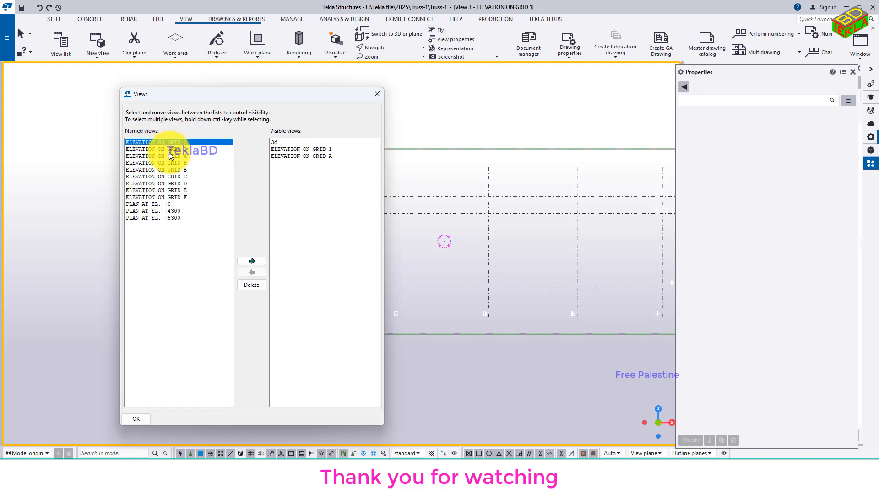
{"action": "left_click", "coordinate": [251, 263]}
{"action": "left_click", "coordinate": [377, 95]}
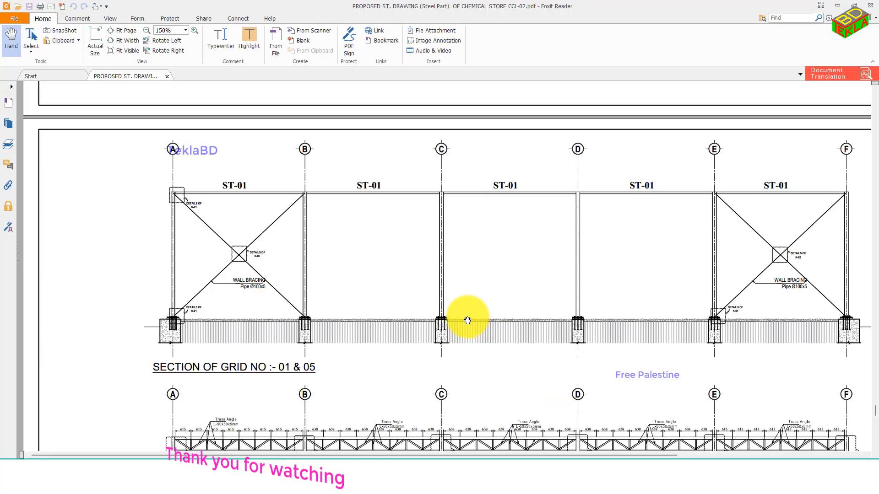
Examine the truss panel spacings and member sizes in the PDF section of grids 02 and 04, from A to F.
{"action": "scroll", "coordinate": [467, 319], "scroll_direction": "down", "scroll_amount": 3}
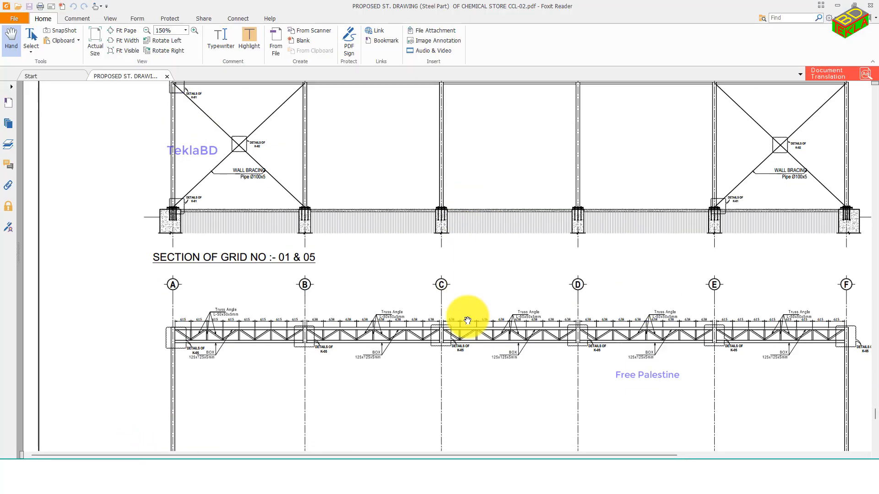
{"action": "scroll", "coordinate": [467, 319], "scroll_direction": "down", "scroll_amount": 3}
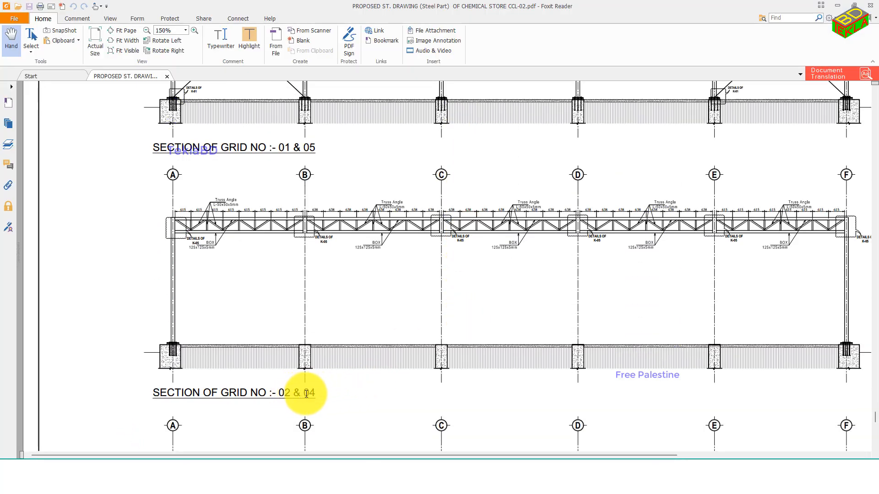
{"action": "scroll", "coordinate": [220, 210], "scroll_direction": "up", "scroll_amount": 1, "text": "ctrl"}
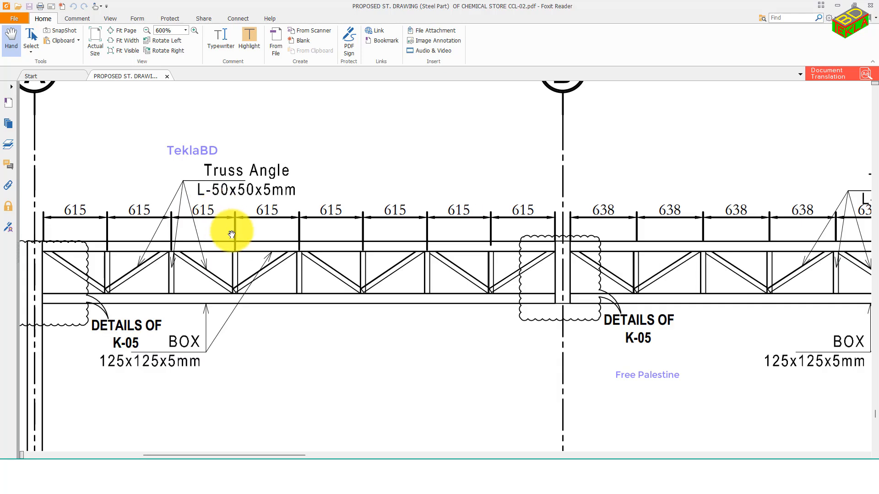
{"action": "scroll", "coordinate": [232, 232], "scroll_direction": "down", "scroll_amount": 1, "text": "ctrl"}
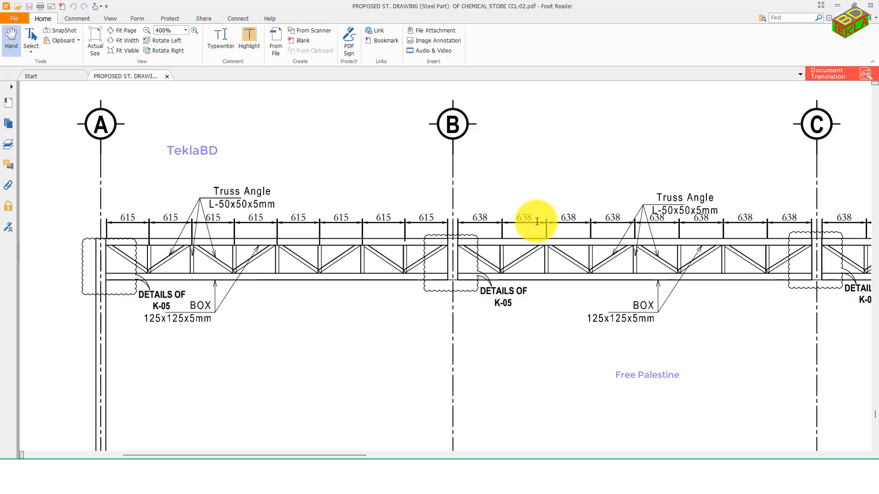
{"action": "scroll", "coordinate": [337, 239], "scroll_direction": "down", "scroll_amount": 2, "text": "ctrl"}
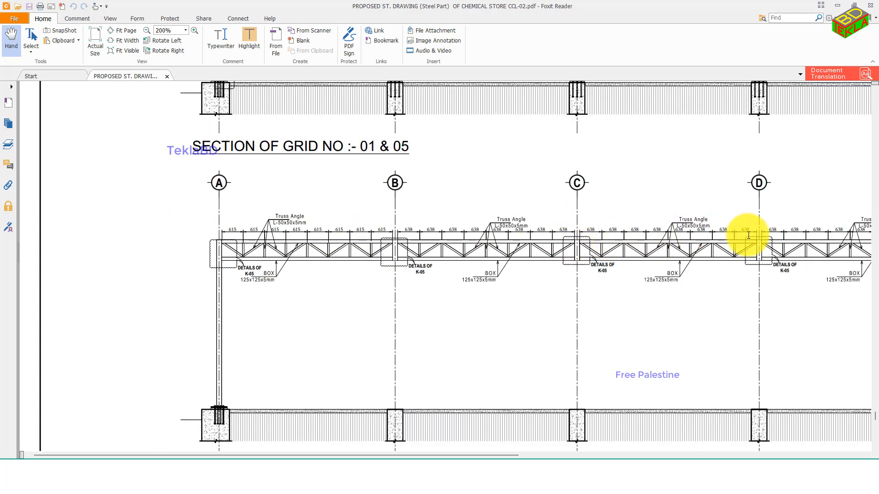
{"action": "scroll", "coordinate": [753, 236], "scroll_direction": "up", "scroll_amount": 2}
{"action": "scroll", "coordinate": [748, 243], "scroll_direction": "down", "scroll_amount": 1}
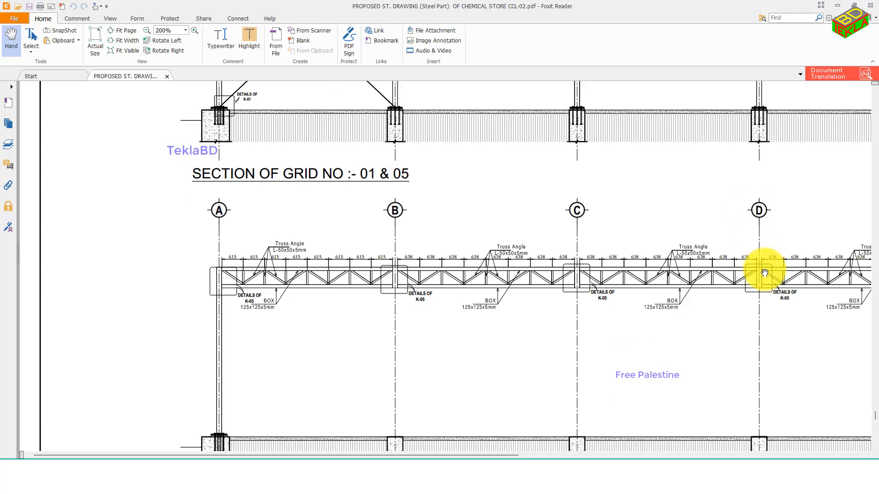
{"action": "left_click_drag", "start_coordinate": [647, 295], "coordinate": [393, 275]}
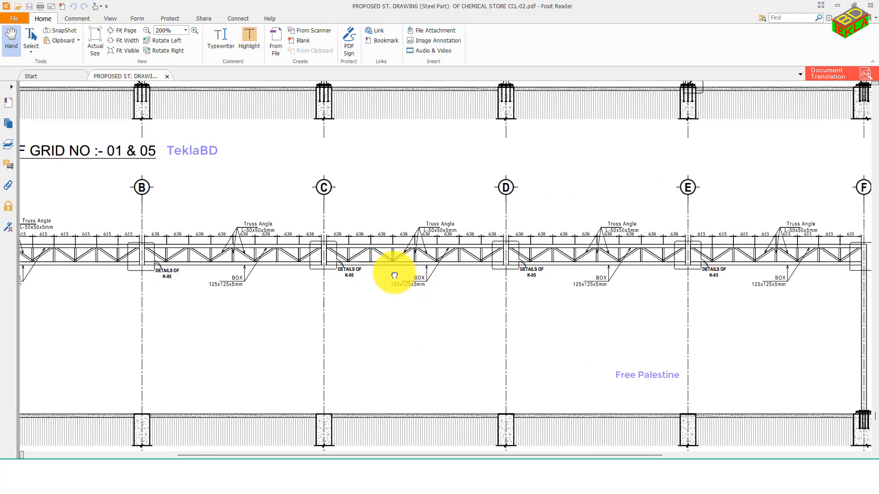
{"action": "left_click_drag", "start_coordinate": [609, 279], "coordinate": [576, 278]}
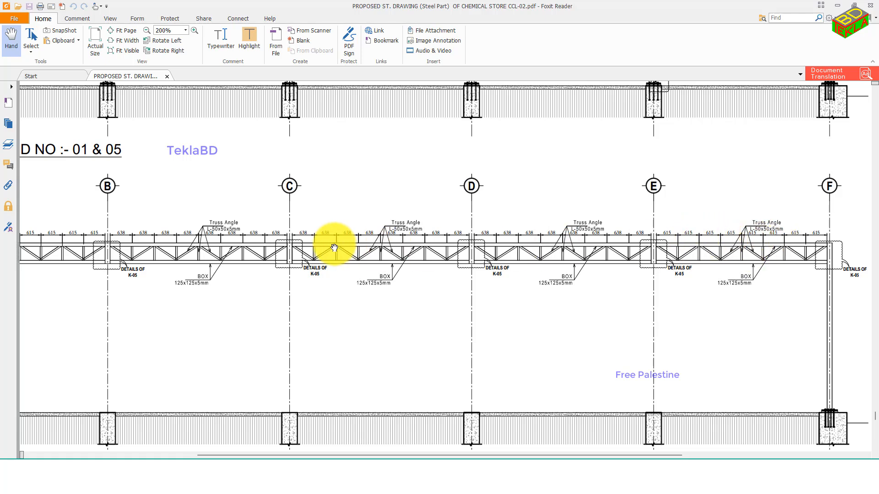
{"action": "left_click_drag", "start_coordinate": [297, 262], "coordinate": [527, 269]}
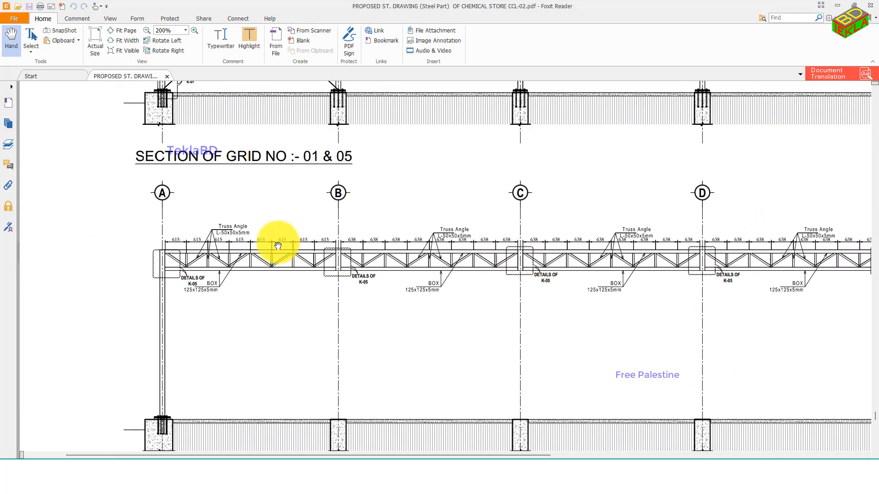
Switch back to Tekla Structures and bring up the 3D view of the model.
{"action": "left_click", "coordinate": [837, 5]}
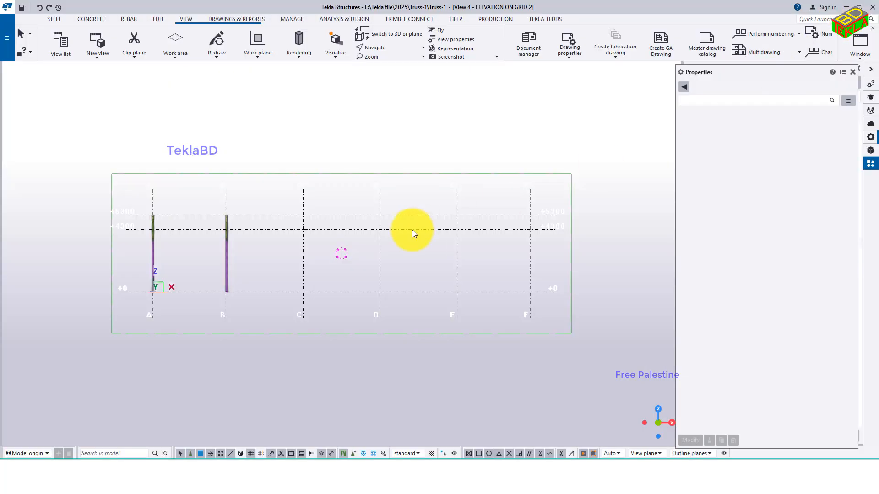
{"action": "right_click", "coordinate": [261, 198]}
{"action": "left_click", "coordinate": [292, 287]}
{"action": "right_click", "coordinate": [324, 252]}
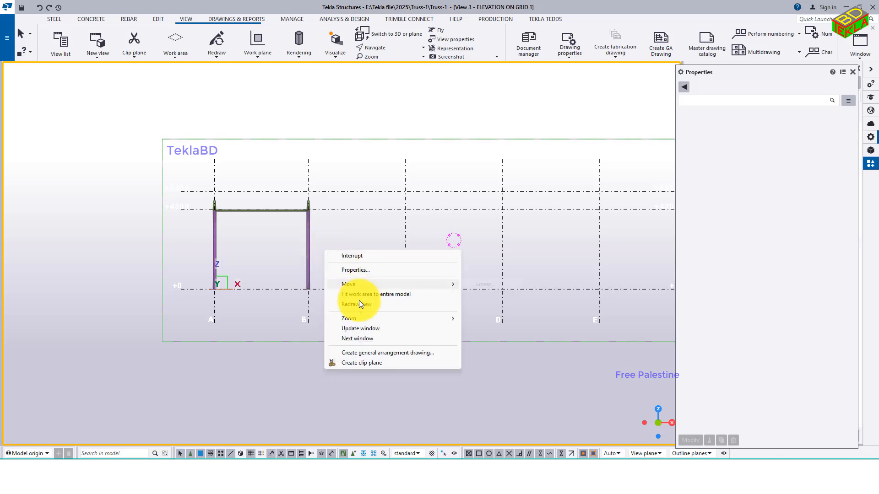
{"action": "left_click", "coordinate": [357, 339]}
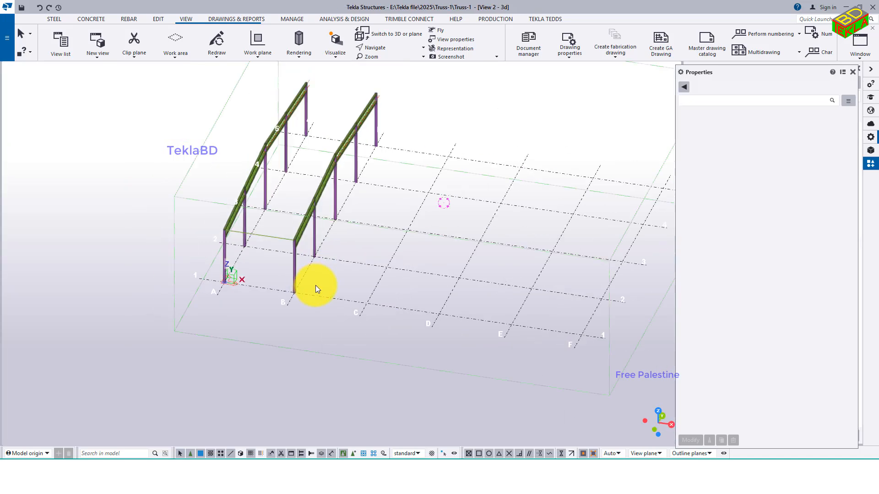
Copy the grid B frame together with the P75*4 strut from grid B to grid C.
{"action": "middle_click_drag", "start_coordinate": [316, 289], "coordinate": [360, 237], "text": "ctrl"}
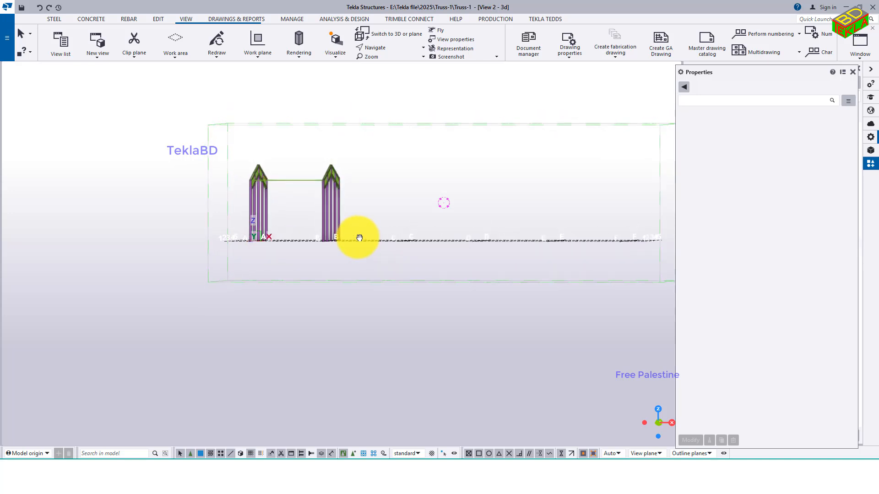
{"action": "left_click_drag", "start_coordinate": [349, 215], "coordinate": [297, 160]}
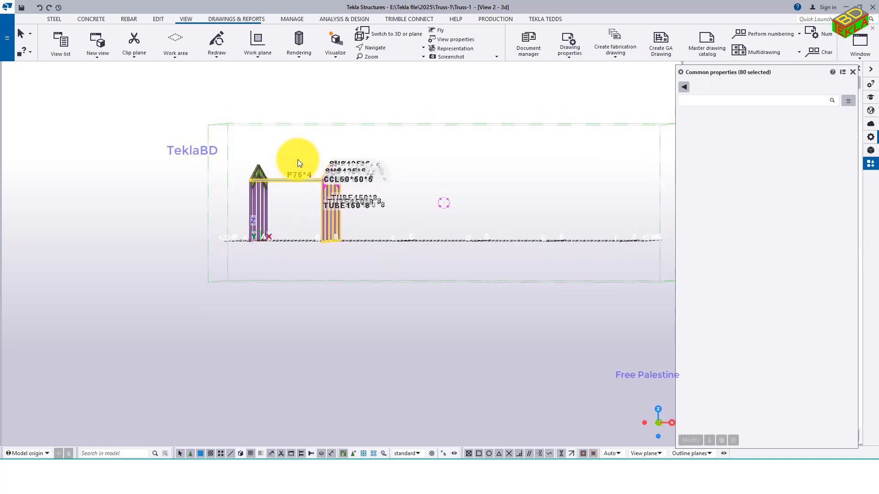
{"action": "right_click", "coordinate": [431, 146]}
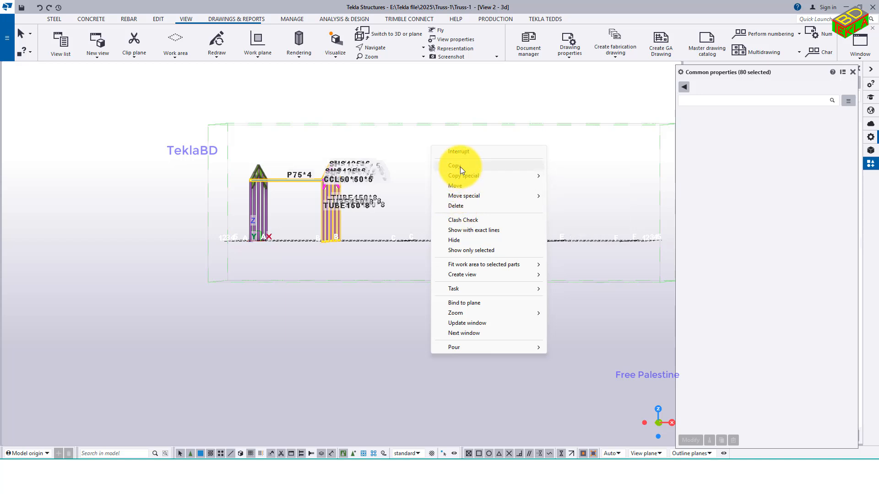
{"action": "key", "text": "Escape"}
{"action": "middle_click_drag", "start_coordinate": [432, 204], "coordinate": [314, 319], "text": "ctrl"}
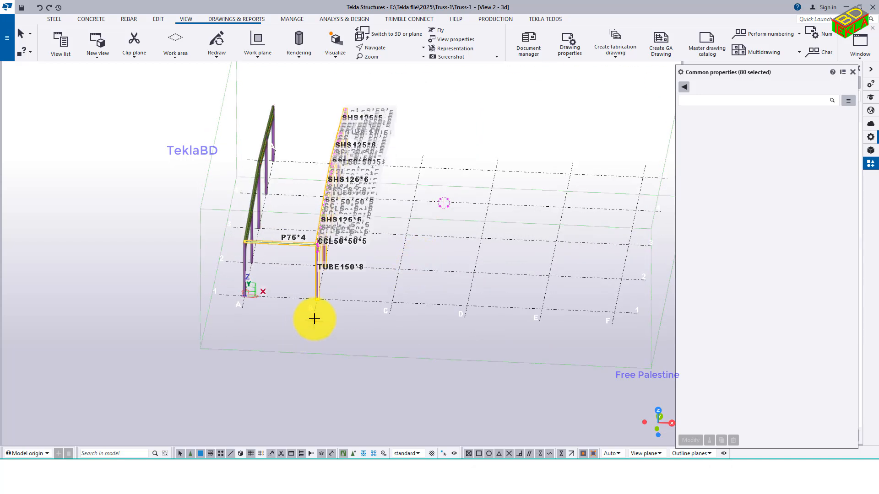
{"action": "left_click", "coordinate": [320, 311]}
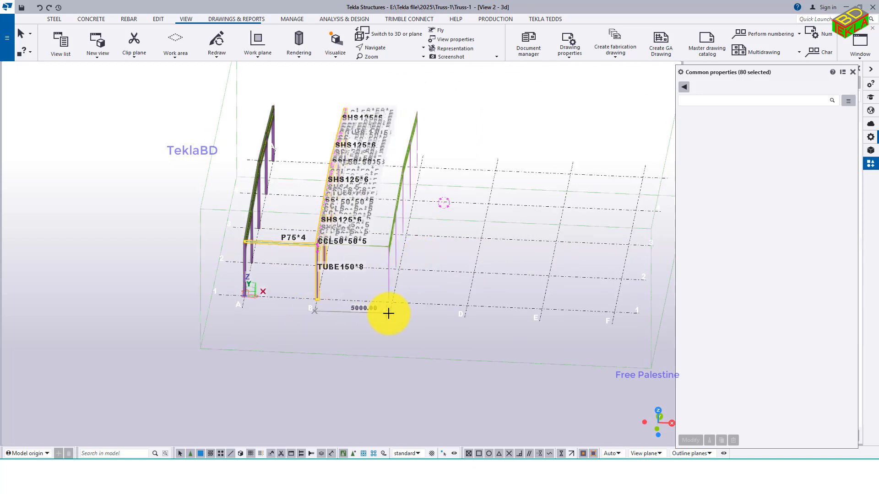
{"action": "right_click", "coordinate": [423, 278]}
{"action": "left_click", "coordinate": [439, 282]}
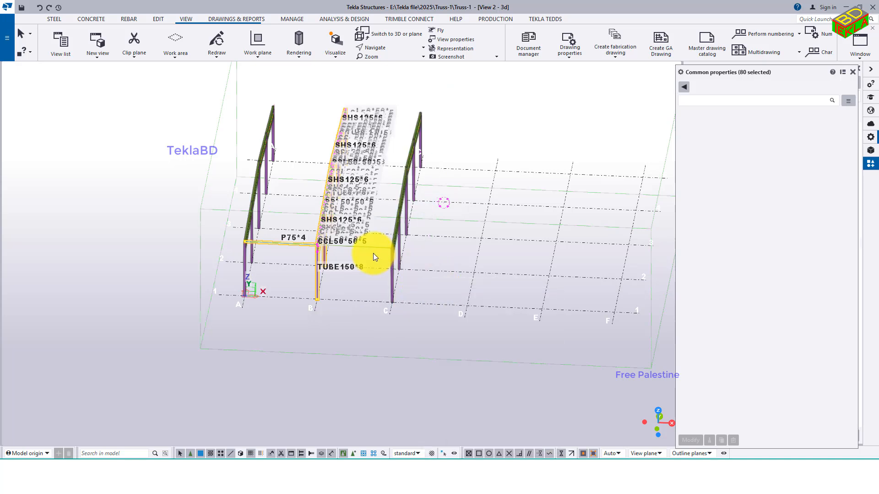
{"action": "left_click", "coordinate": [432, 254]}
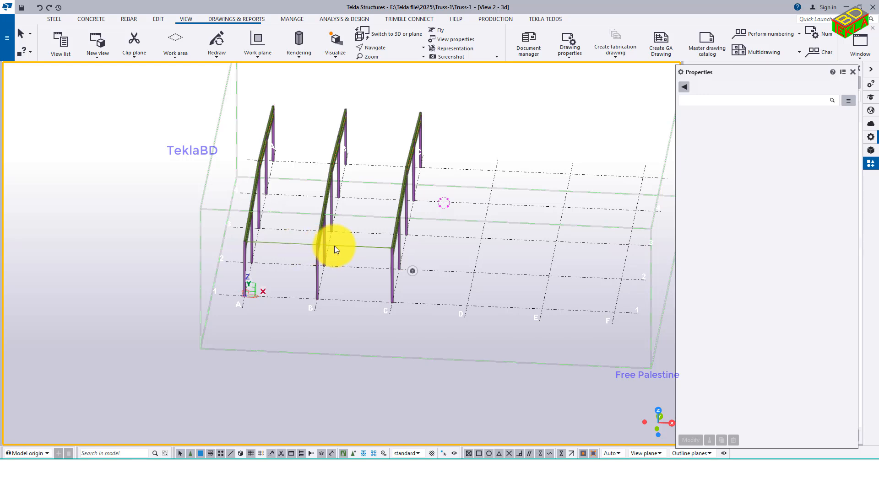
Check the copied frame in the 3D view and bring up the elevation on grid 2.
{"action": "middle_click_drag", "start_coordinate": [336, 259], "coordinate": [328, 280], "text": "ctrl"}
{"action": "right_click", "coordinate": [446, 167]}
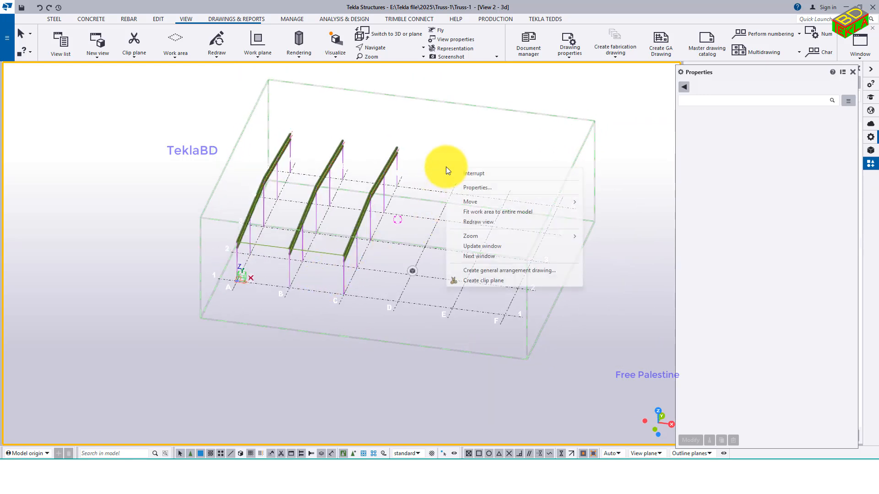
{"action": "left_click", "coordinate": [488, 257]}
{"action": "scroll", "coordinate": [424, 234], "scroll_direction": "up", "scroll_amount": 5}
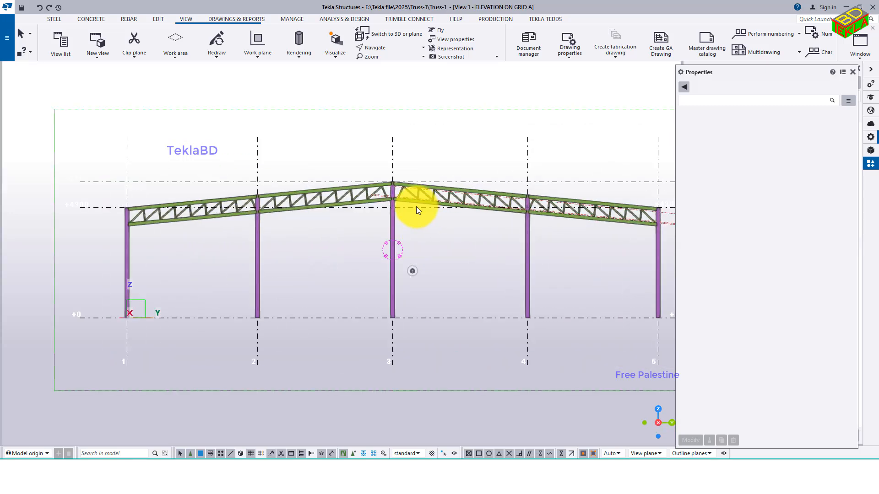
{"action": "right_click", "coordinate": [420, 167]}
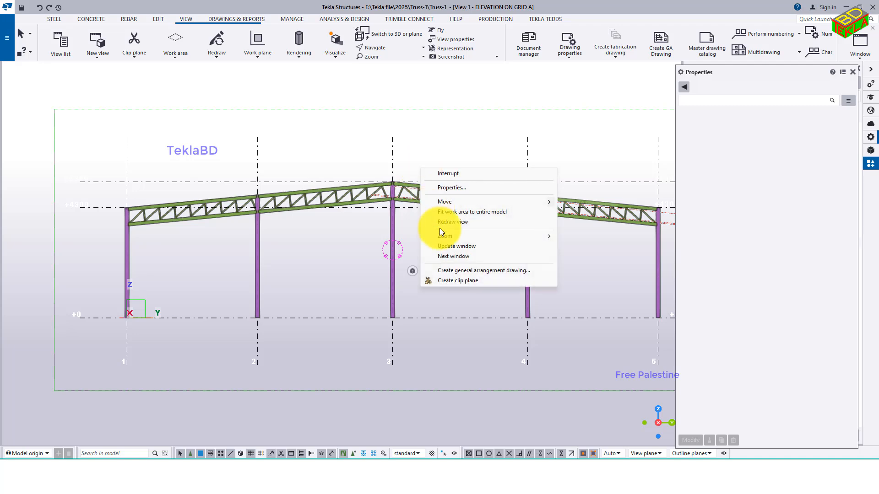
{"action": "left_click", "coordinate": [447, 259]}
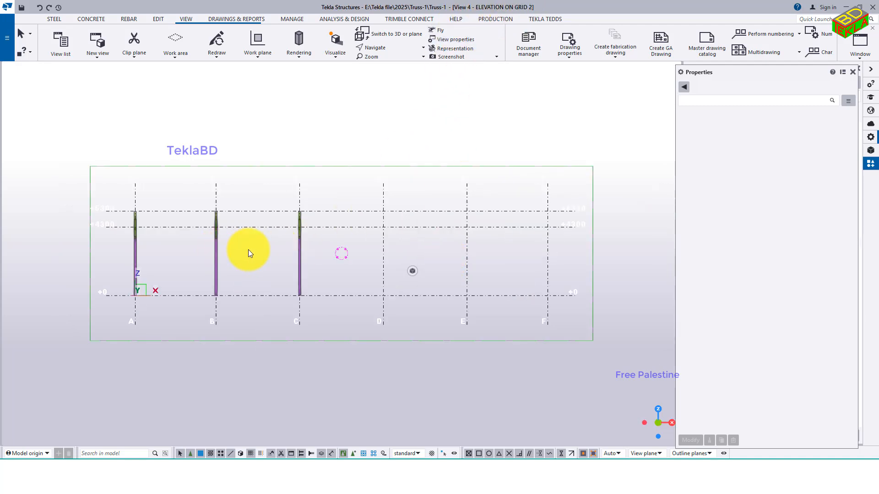
Hide the truss members at the grid A and B columns in the grid 2 elevation.
{"action": "middle_click_drag", "start_coordinate": [271, 248], "coordinate": [373, 231]}
{"action": "scroll", "coordinate": [262, 218], "scroll_direction": "up", "scroll_amount": 4}
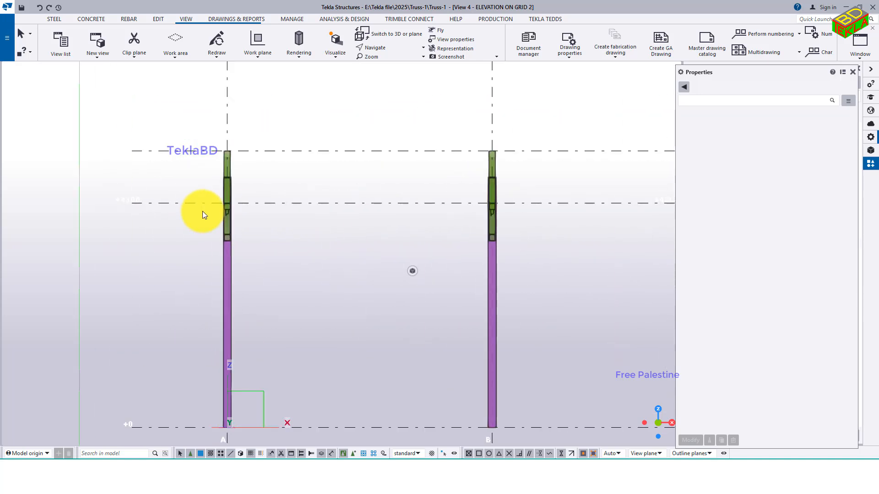
{"action": "scroll", "coordinate": [232, 206], "scroll_direction": "up", "scroll_amount": 2}
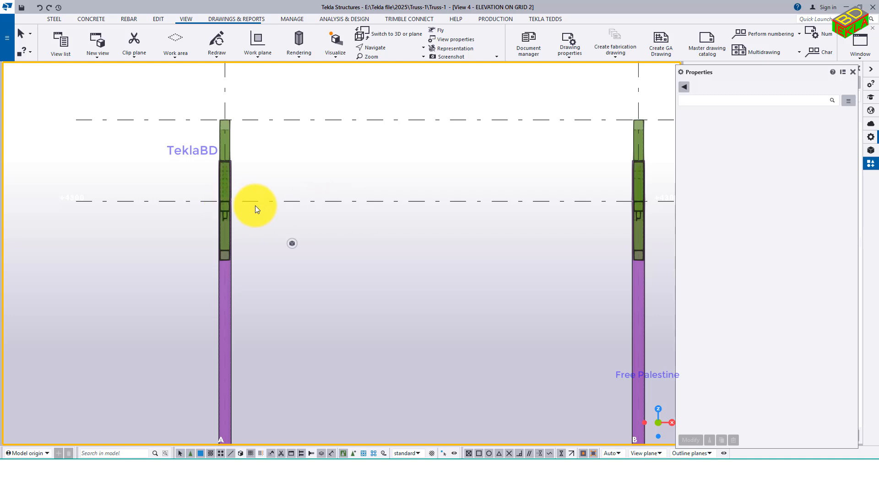
{"action": "middle_click_drag", "start_coordinate": [439, 216], "coordinate": [378, 194]}
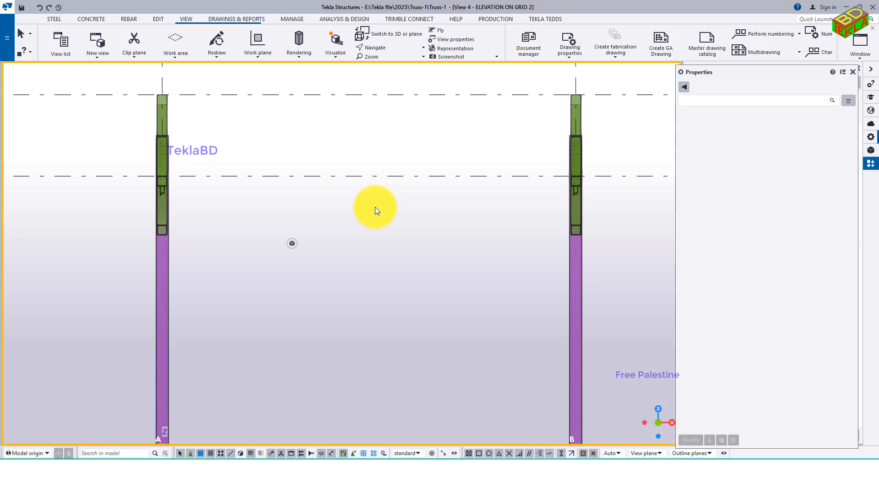
{"action": "scroll", "coordinate": [374, 215], "scroll_direction": "down", "scroll_amount": 2}
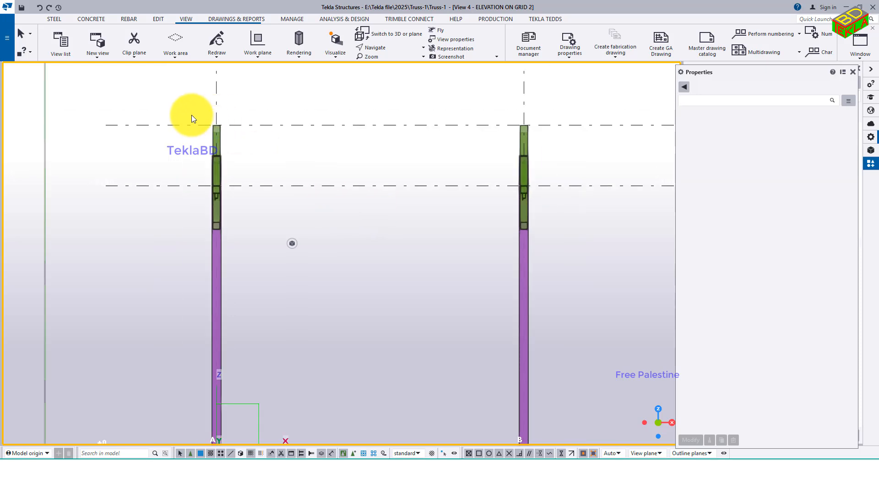
{"action": "left_click_drag", "start_coordinate": [190, 115], "coordinate": [552, 261]}
{"action": "right_click", "coordinate": [443, 240]}
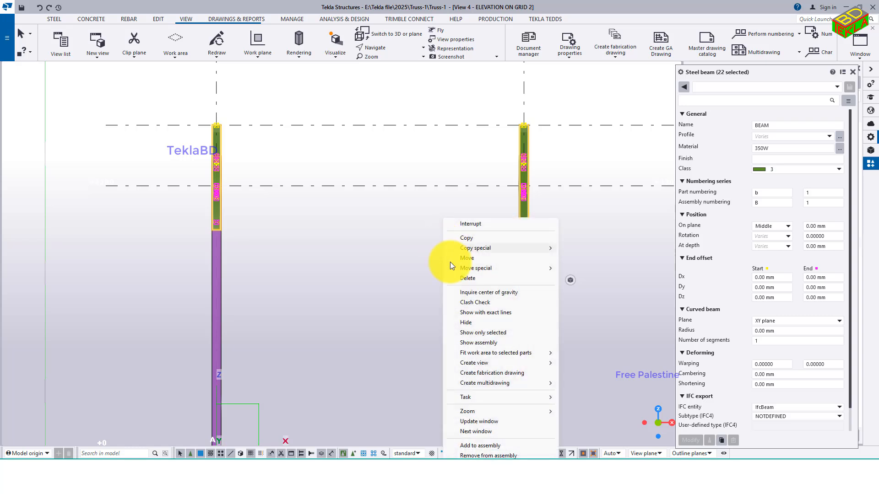
{"action": "left_click", "coordinate": [473, 324]}
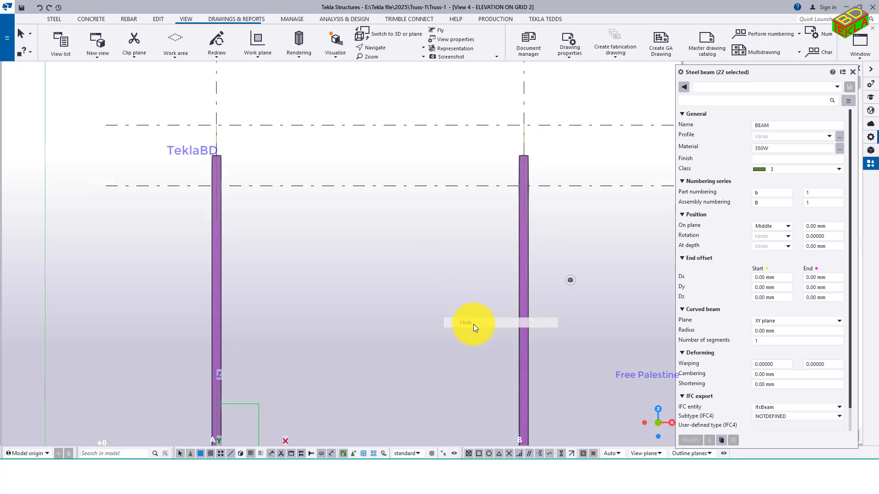
{"action": "left_click", "coordinate": [452, 234]}
{"action": "middle_click_drag", "start_coordinate": [277, 175], "coordinate": [274, 192]}
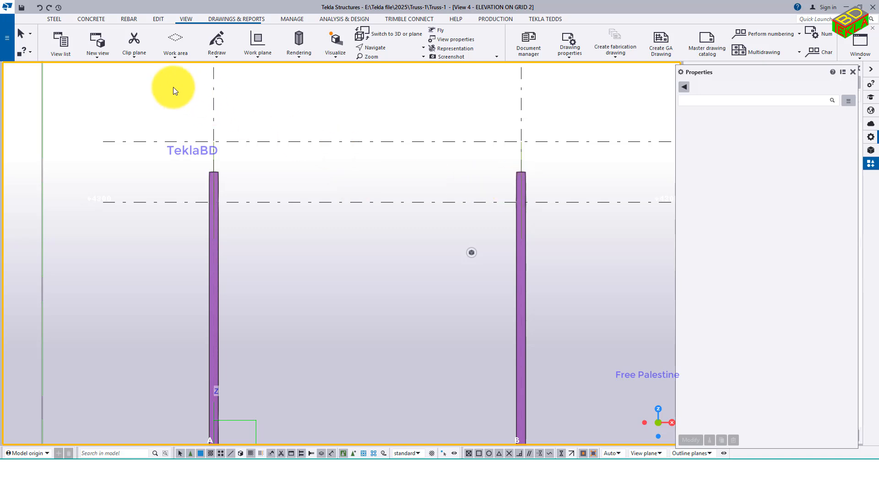
Model a P75*4 steel beam between the tops of the grid A and B columns on grid 2 and select it.
{"action": "left_click", "coordinate": [54, 18]}
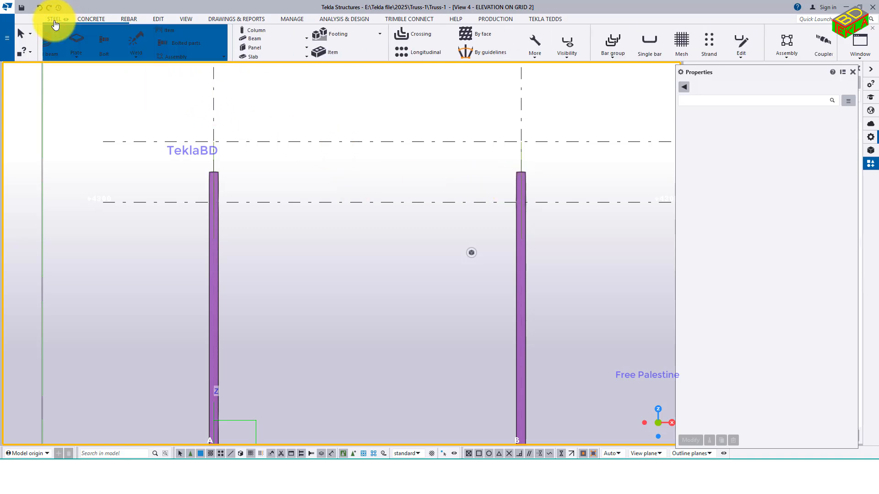
{"action": "left_click", "coordinate": [86, 41]}
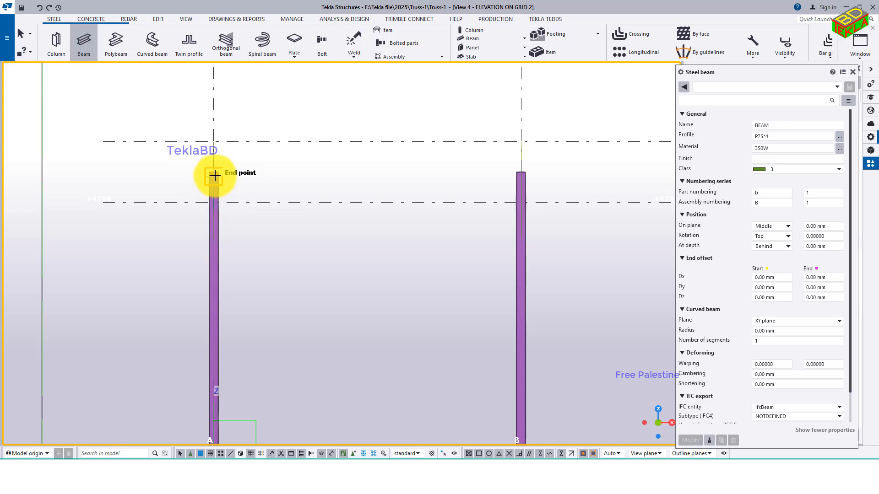
{"action": "left_click", "coordinate": [213, 173]}
{"action": "left_click", "coordinate": [516, 174]}
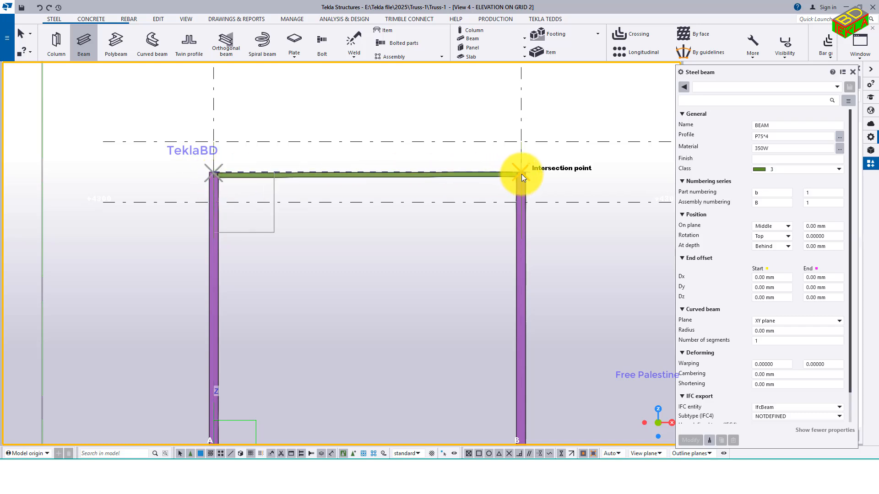
{"action": "scroll", "coordinate": [447, 174], "scroll_direction": "up", "scroll_amount": 3}
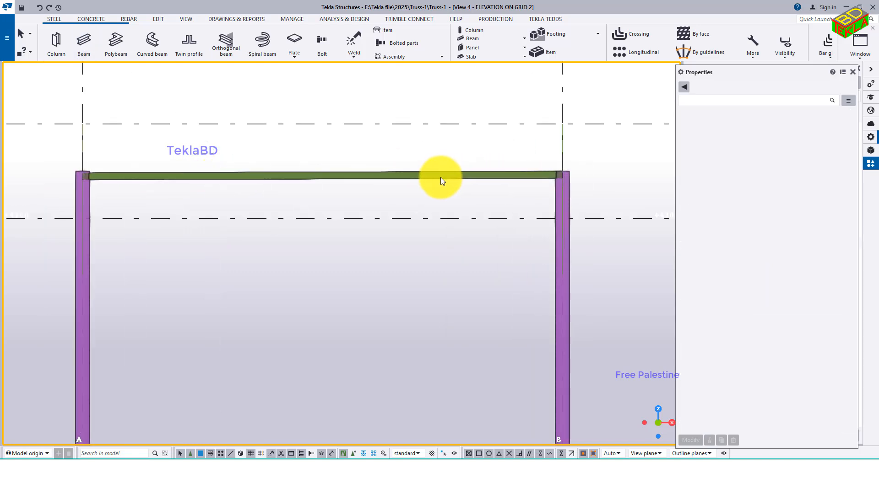
{"action": "left_click", "coordinate": [432, 178]}
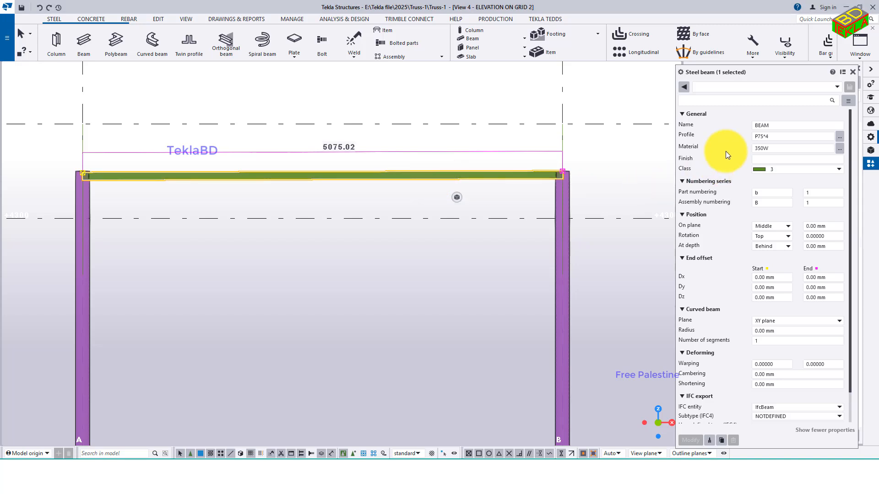
Change the selected grid A–B beam's profile to a P125*5 hollow section, with height 125 mm and plate thickness 5 mm.
{"action": "left_click", "coordinate": [840, 137]}
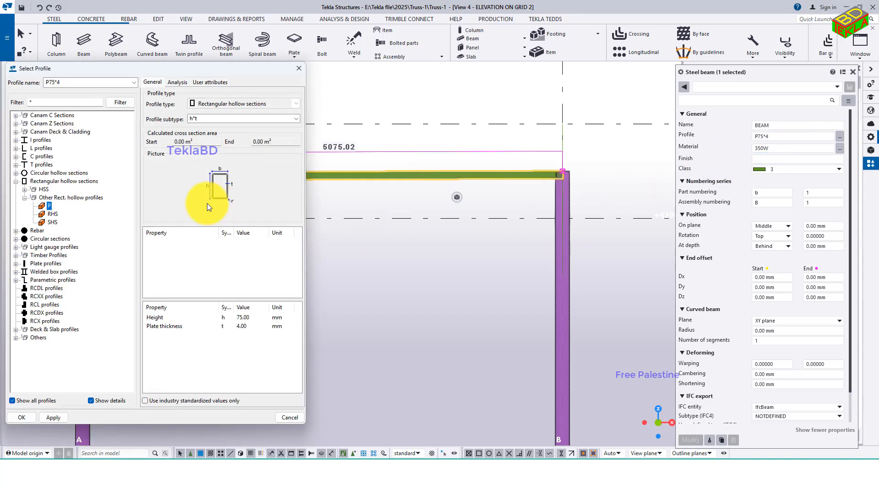
{"action": "left_click", "coordinate": [247, 317]}
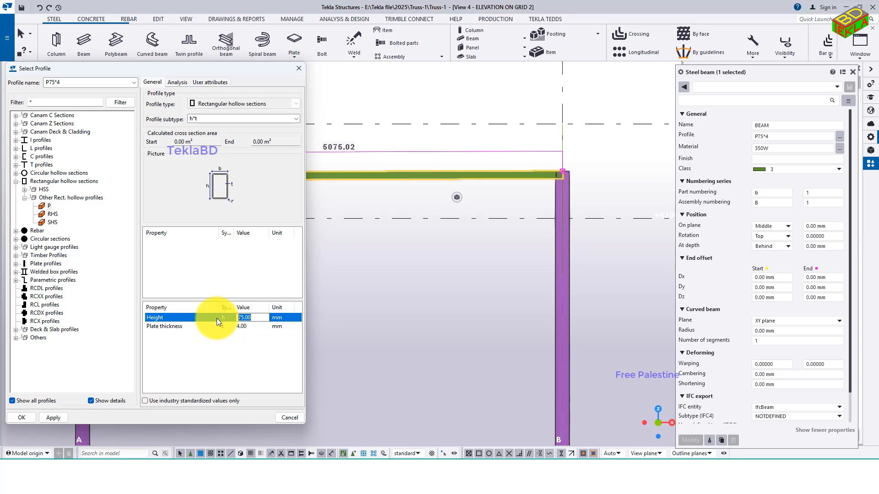
{"action": "type", "text": "125"}
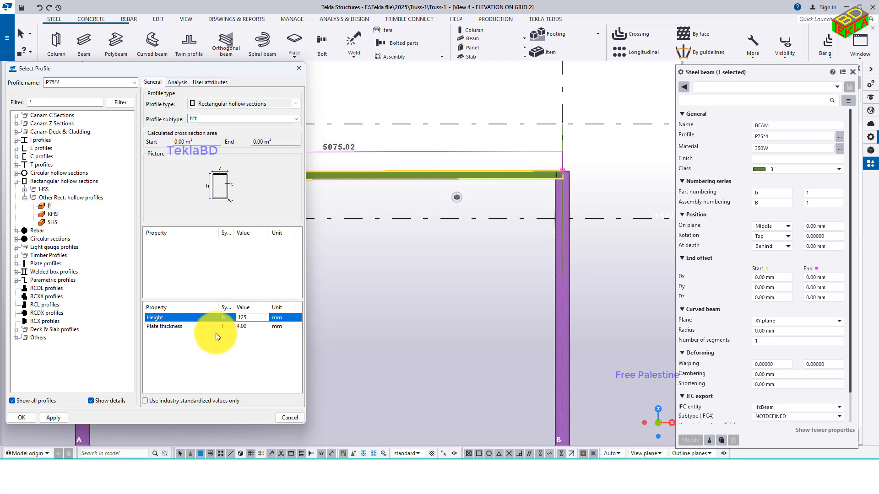
{"action": "left_click", "coordinate": [253, 327]}
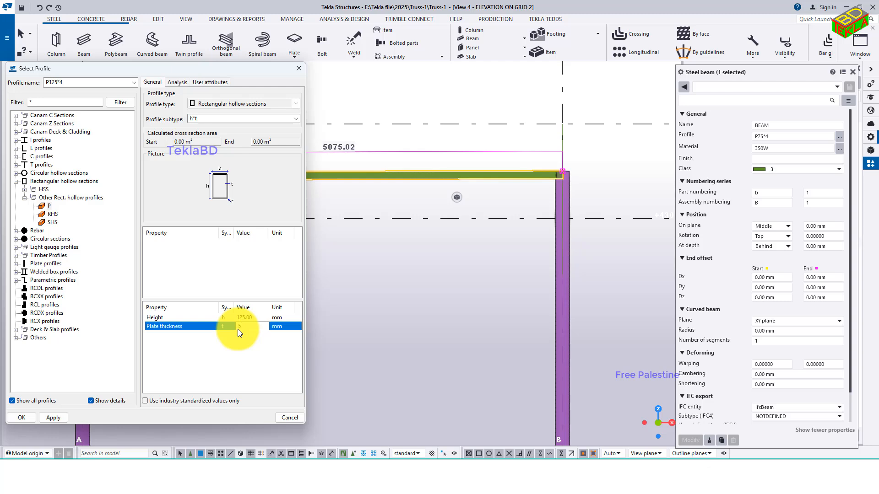
{"action": "left_click", "coordinate": [59, 418]}
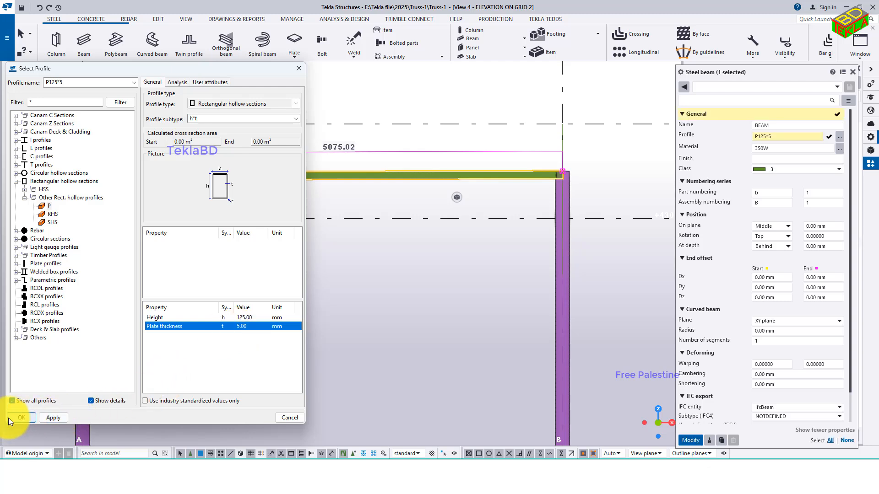
{"action": "left_click", "coordinate": [19, 418]}
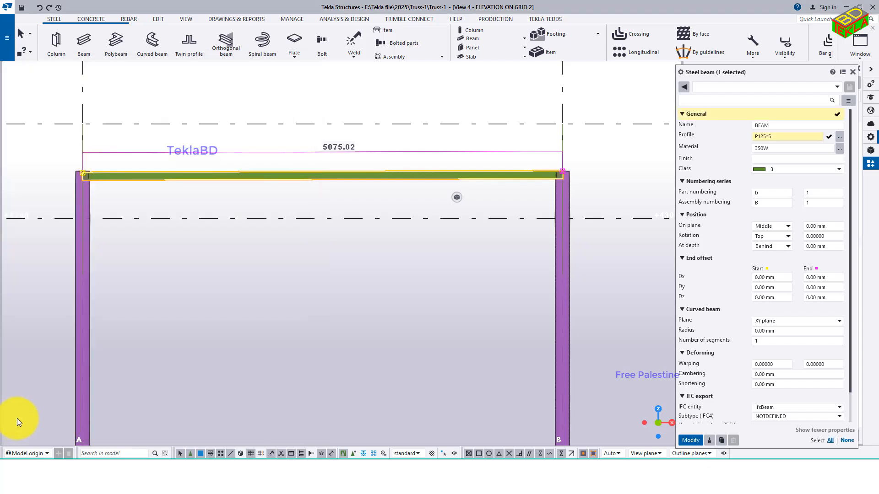
{"action": "left_click", "coordinate": [699, 443]}
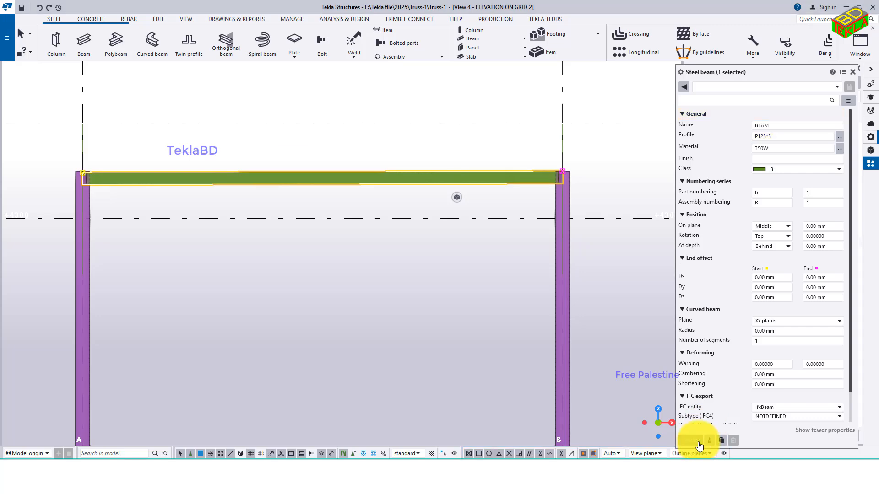
{"action": "left_click", "coordinate": [852, 72]}
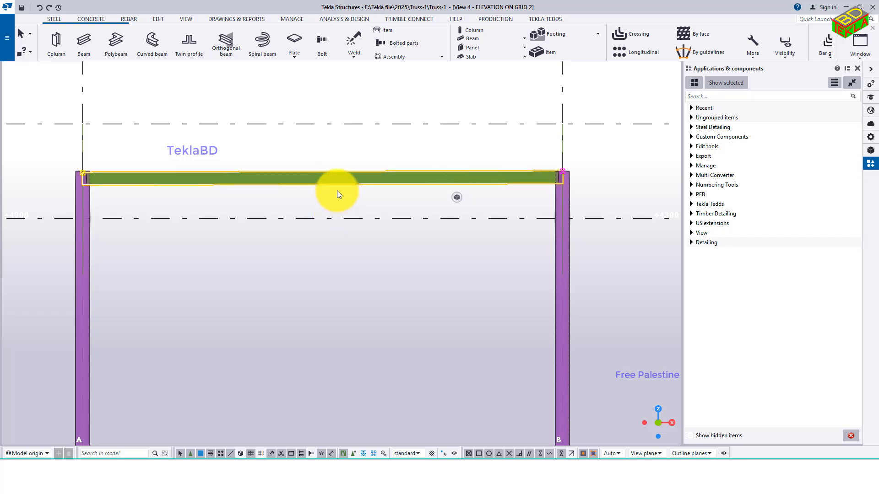
Make one linear copy of the P125*5 beam with a dZ offset of 600 mm.
{"action": "left_click", "coordinate": [344, 165]}
{"action": "left_click", "coordinate": [339, 174]}
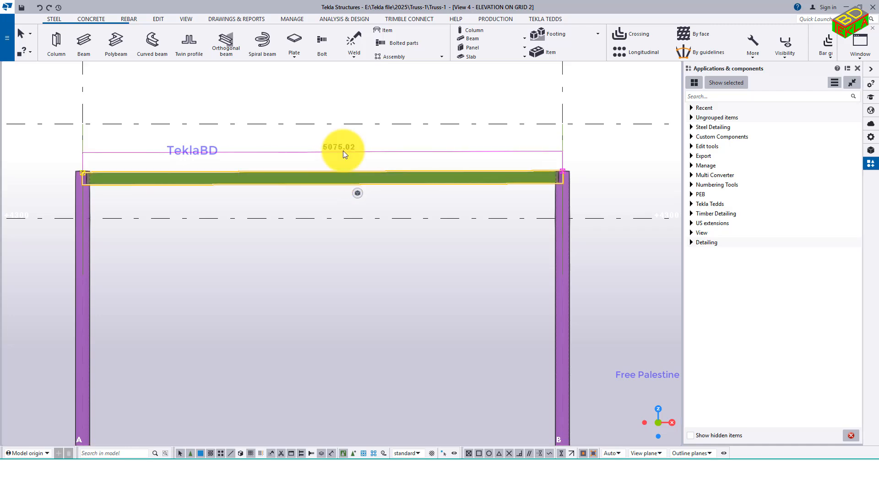
{"action": "right_click", "coordinate": [360, 165]}
{"action": "mouse_move", "coordinate": [412, 228]}
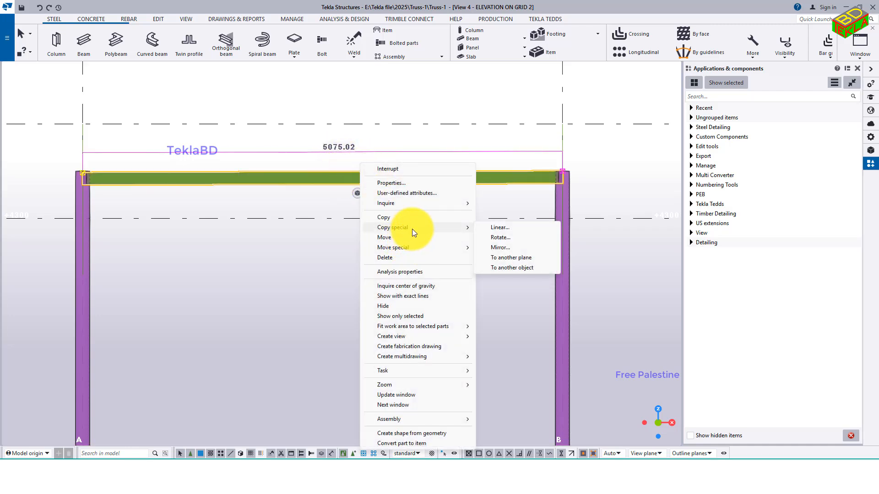
{"action": "left_click", "coordinate": [502, 229]}
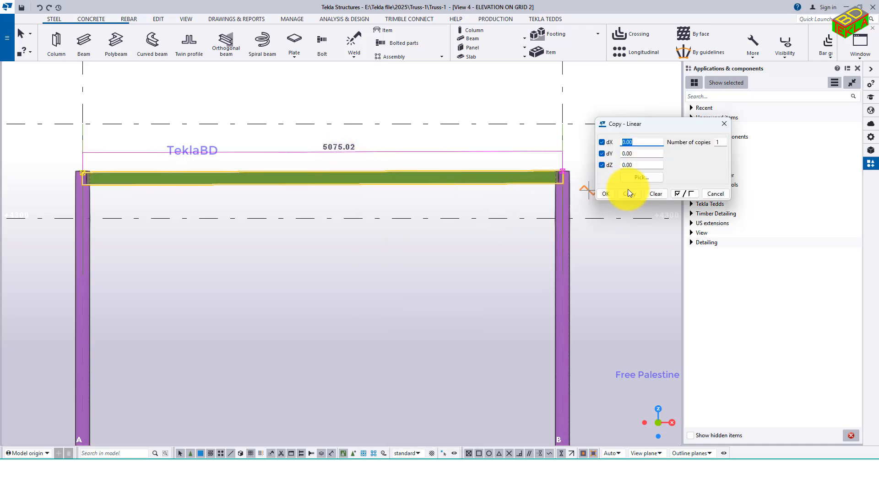
{"action": "left_click", "coordinate": [654, 192]}
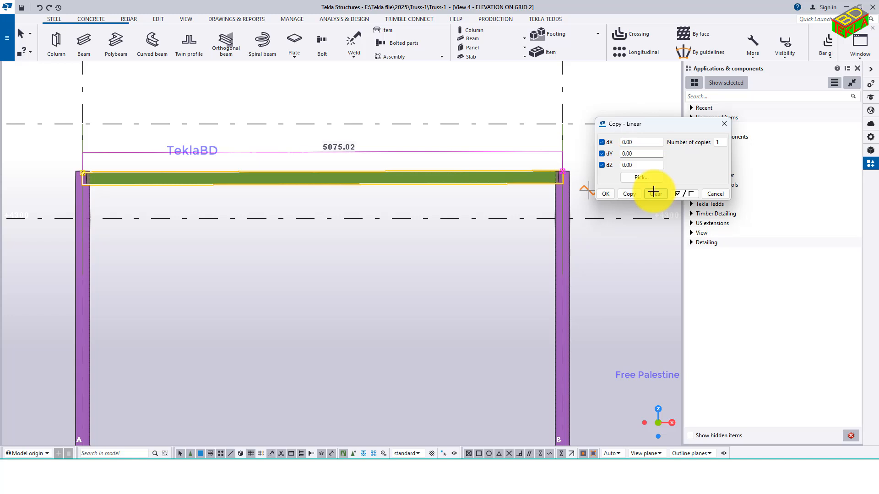
{"action": "double_click", "coordinate": [623, 165]}
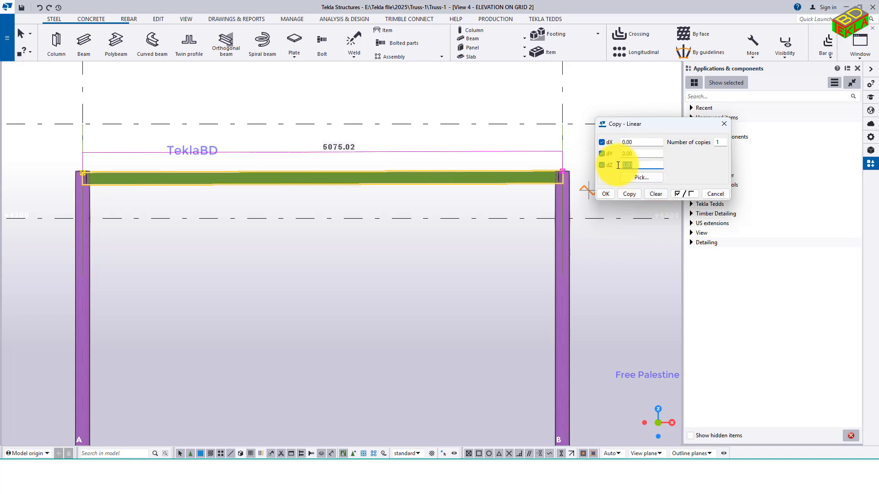
{"action": "left_click", "coordinate": [626, 194]}
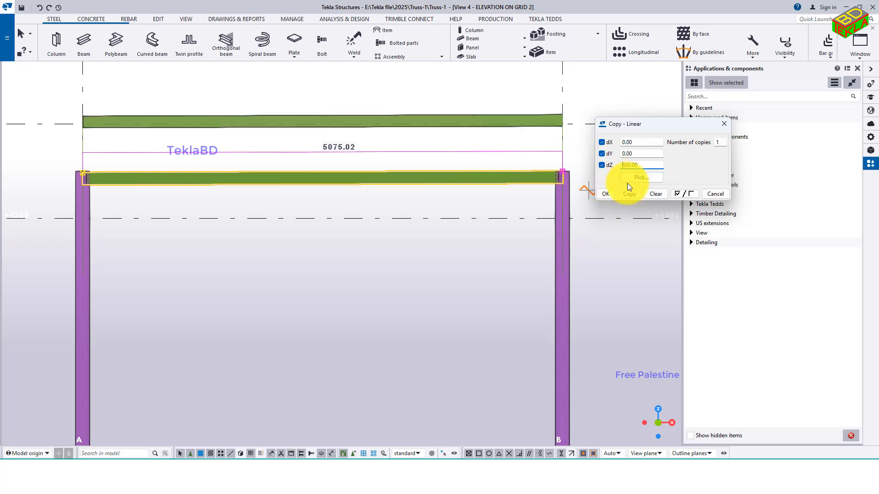
Copy the beam again with dZ -600 mm and delete the stray copy above the column tops.
{"action": "type", "text": "-"}
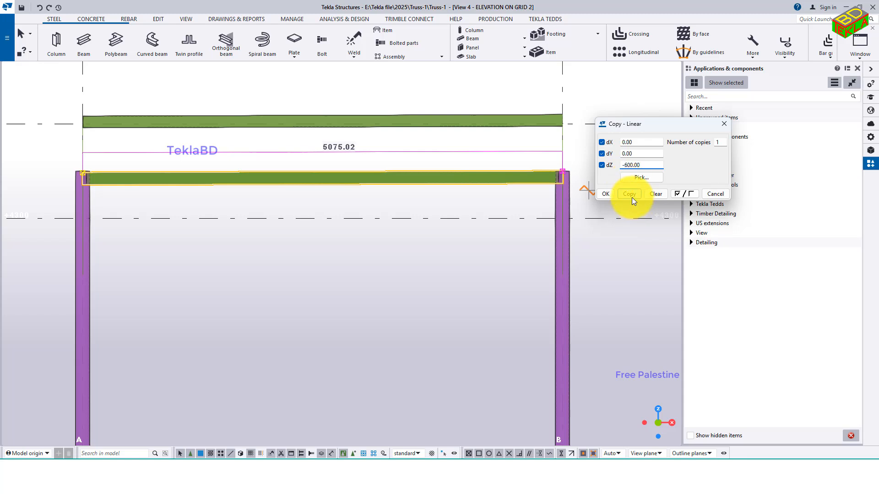
{"action": "left_click", "coordinate": [632, 197]}
{"action": "left_click", "coordinate": [609, 194]}
{"action": "right_click", "coordinate": [597, 169]}
{"action": "left_click", "coordinate": [600, 172]}
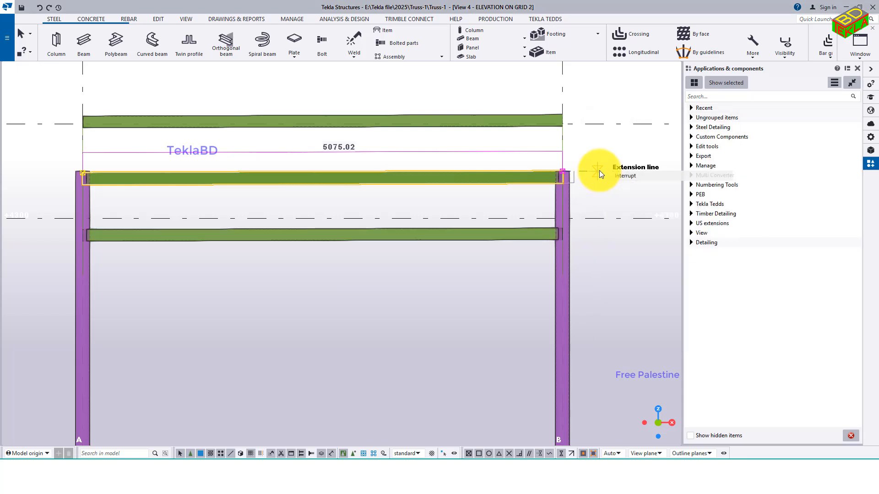
{"action": "left_click", "coordinate": [518, 125]}
{"action": "key", "text": "Delete"}
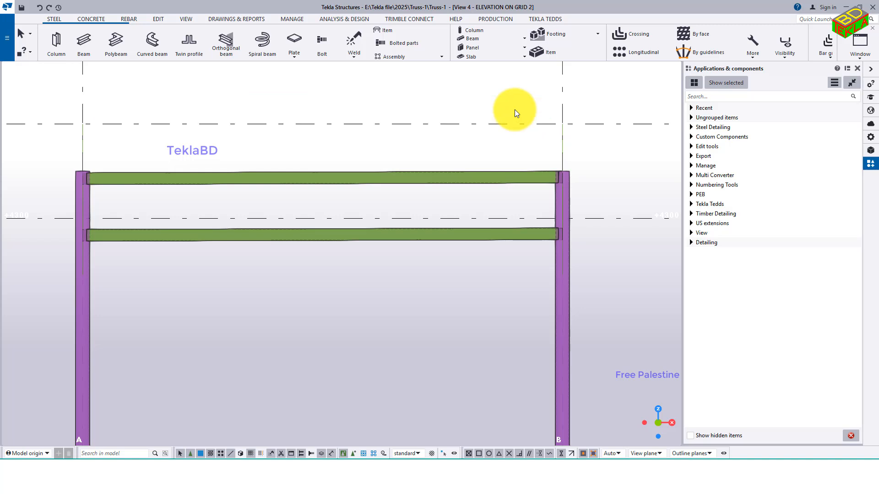
Try to copy the upper and lower beams from bay A–B to bay B–C, using the ends of grid lines A and B.
{"action": "scroll", "coordinate": [426, 154], "scroll_direction": "down", "scroll_amount": 4}
{"action": "scroll", "coordinate": [425, 156], "scroll_direction": "down", "scroll_amount": 1}
{"action": "middle_click_drag", "start_coordinate": [451, 180], "coordinate": [351, 178]}
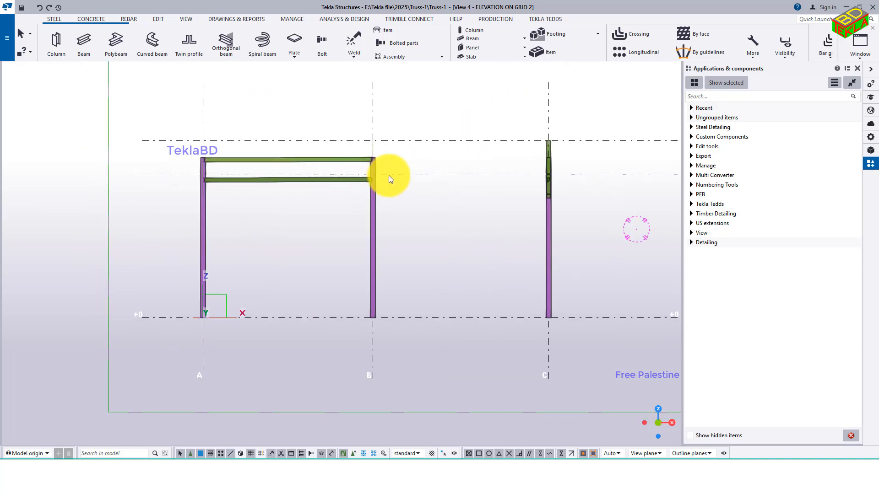
{"action": "left_click", "coordinate": [341, 179]}
{"action": "left_click", "coordinate": [336, 159], "text": "ctrl"}
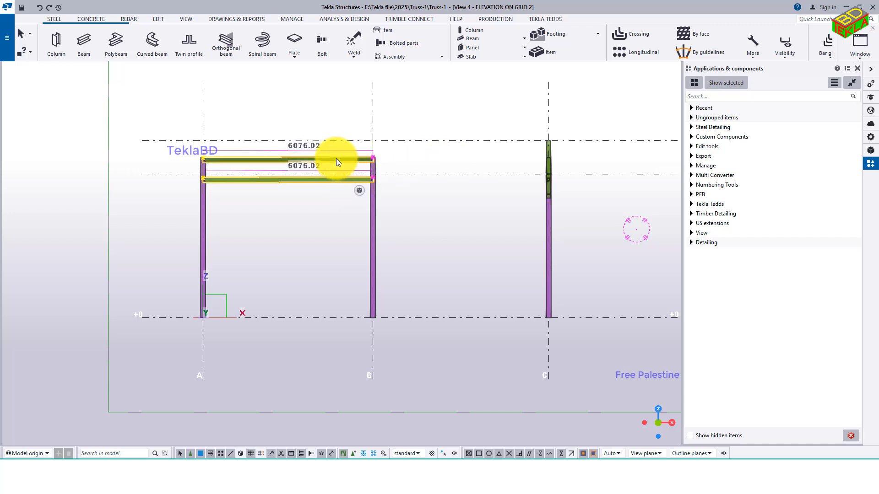
{"action": "right_click", "coordinate": [421, 156]}
{"action": "left_click", "coordinate": [445, 175]}
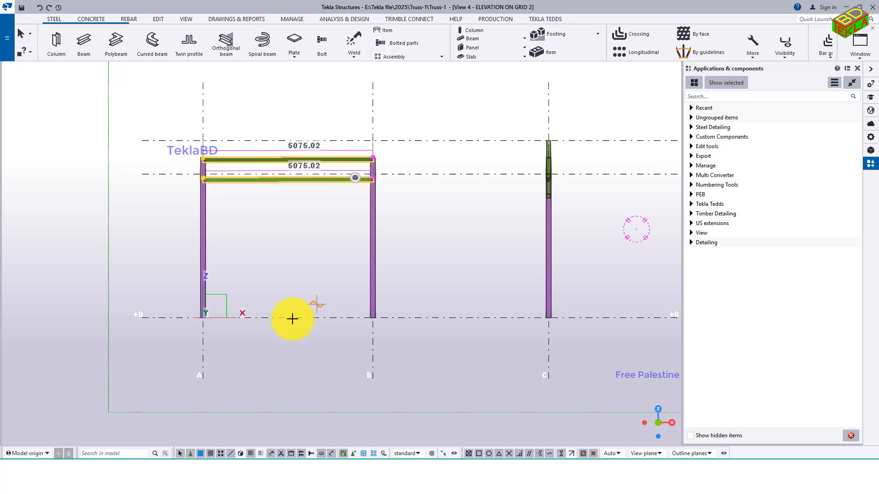
{"action": "left_click", "coordinate": [211, 381]}
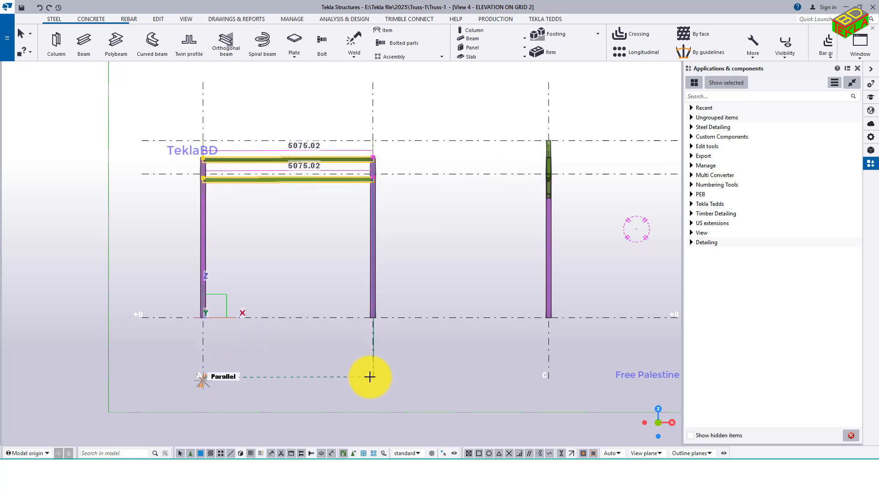
{"action": "left_click", "coordinate": [372, 378]}
{"action": "right_click", "coordinate": [417, 270]}
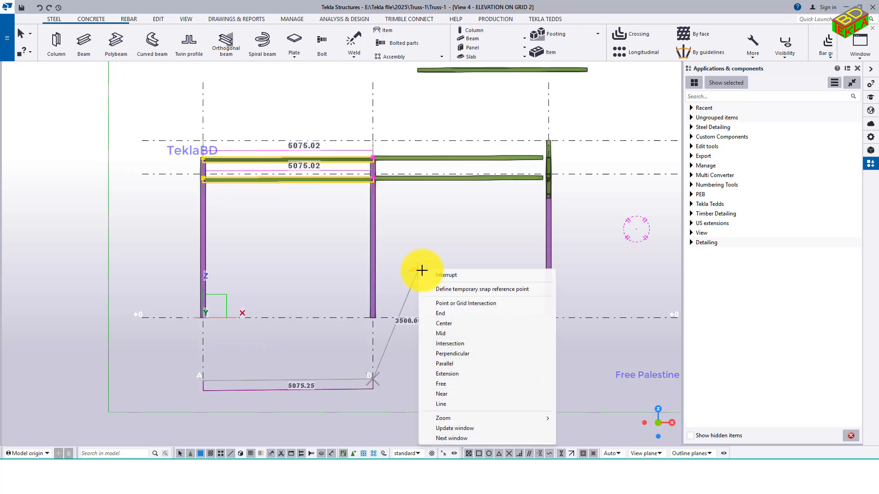
{"action": "left_click", "coordinate": [440, 275]}
Delete the two copied beams between grids B and C.
{"action": "left_click", "coordinate": [442, 180]}
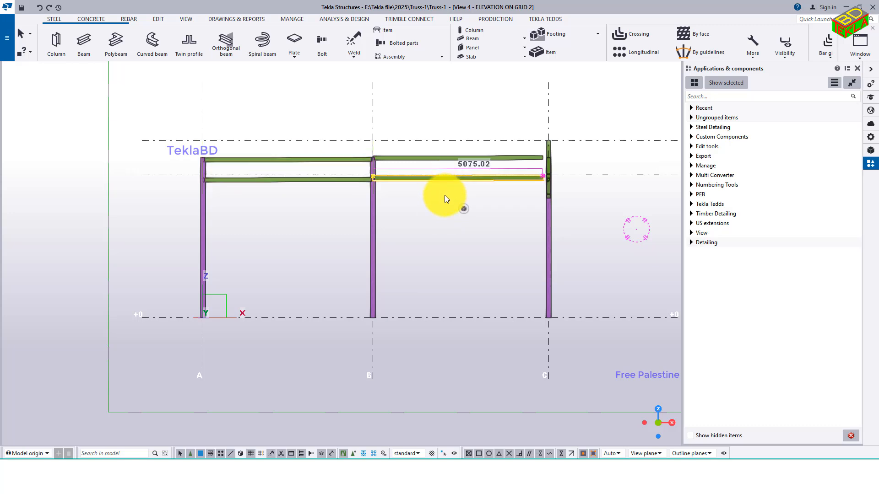
{"action": "key", "text": "Delete"}
{"action": "left_click", "coordinate": [443, 160]}
{"action": "key", "text": "Delete"}
Try copying both beams into bay B–C again, picking points level with each other on grid lines A and B.
{"action": "left_click", "coordinate": [342, 158]}
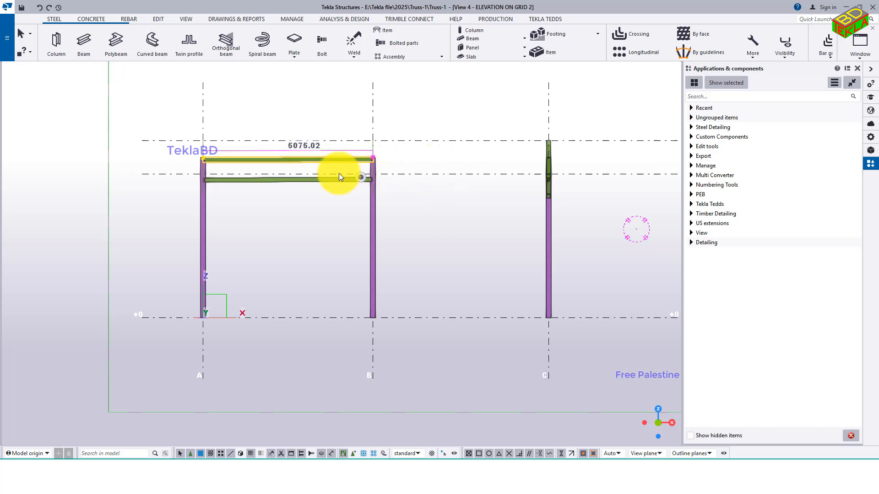
{"action": "left_click", "coordinate": [335, 179], "text": "ctrl"}
{"action": "right_click", "coordinate": [261, 256]}
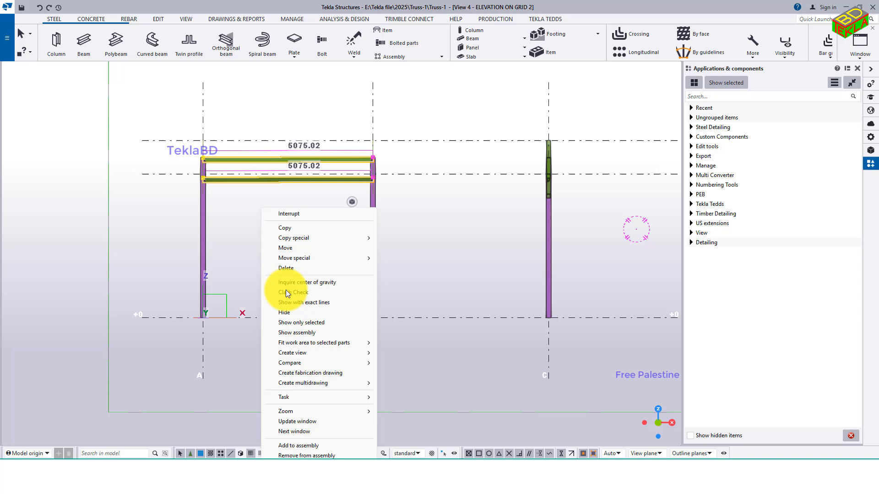
{"action": "left_click", "coordinate": [293, 247]}
{"action": "scroll", "coordinate": [202, 349], "scroll_direction": "up", "scroll_amount": 2}
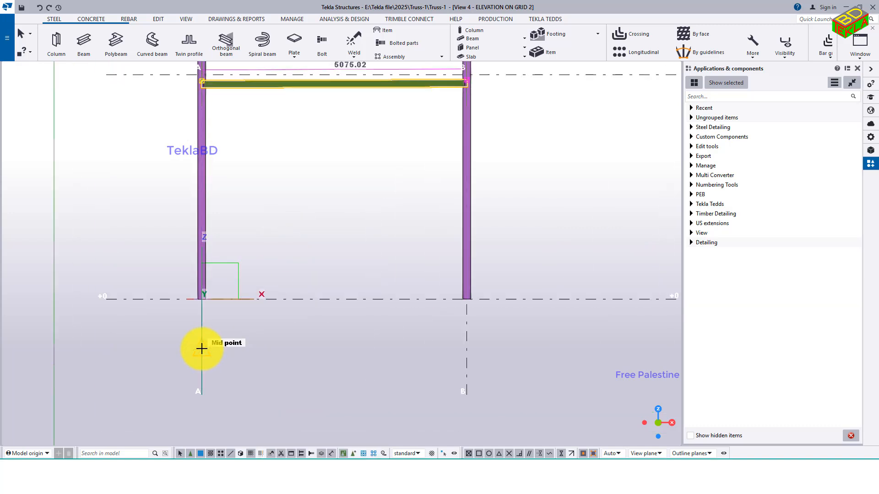
{"action": "left_click", "coordinate": [202, 349]}
{"action": "left_click", "coordinate": [466, 348]}
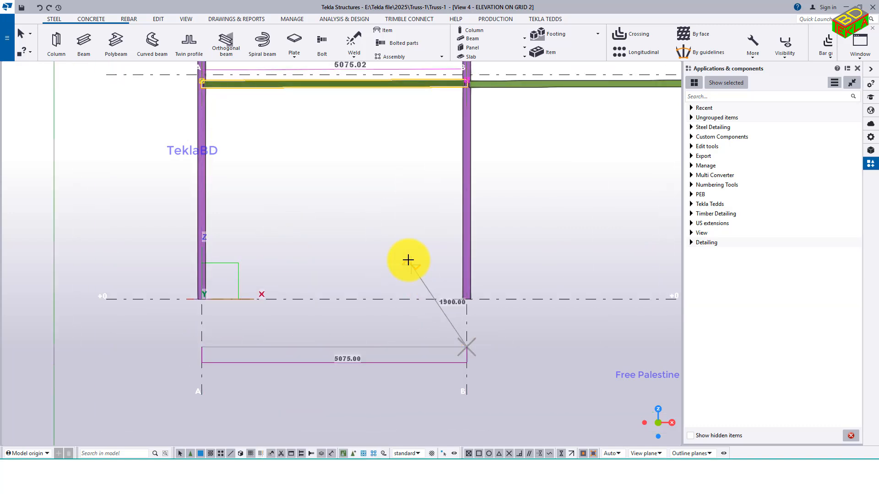
{"action": "scroll", "coordinate": [414, 265], "scroll_direction": "down", "scroll_amount": 3}
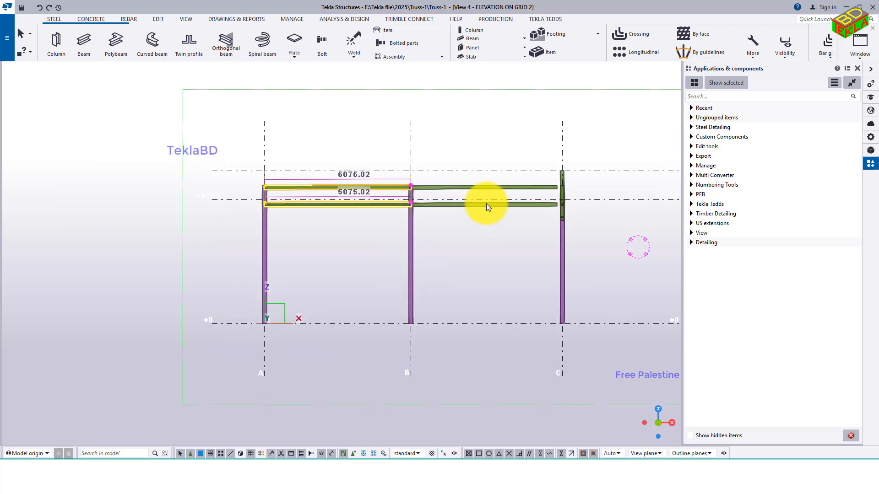
{"action": "scroll", "coordinate": [484, 201], "scroll_direction": "up", "scroll_amount": 3}
{"action": "scroll", "coordinate": [453, 243], "scroll_direction": "down", "scroll_amount": 2}
{"action": "middle_click_drag", "start_coordinate": [489, 243], "coordinate": [466, 215]}
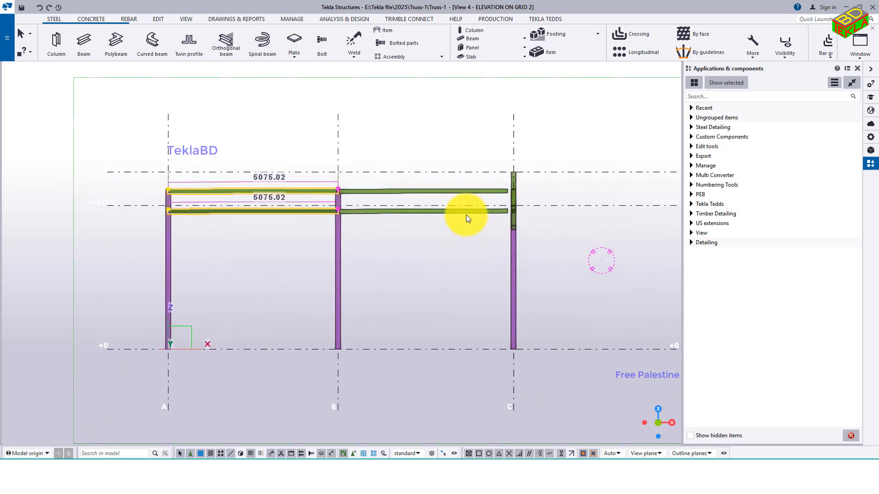
Delete both copied beams from bay B–C again.
{"action": "left_click", "coordinate": [466, 214]}
{"action": "key", "text": "Delete"}
{"action": "left_click", "coordinate": [462, 189]}
{"action": "key", "text": "Delete"}
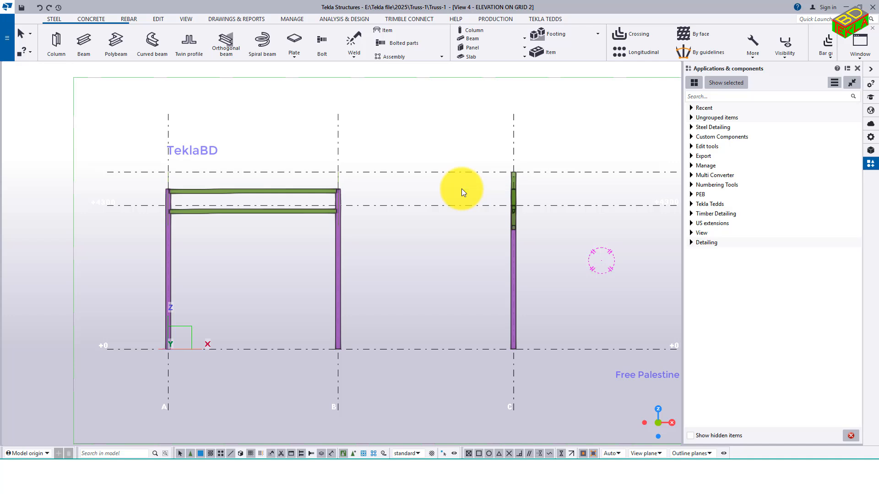
{"action": "scroll", "coordinate": [448, 194], "scroll_direction": "up", "scroll_amount": 2}
{"action": "middle_click_drag", "start_coordinate": [436, 196], "coordinate": [395, 179]}
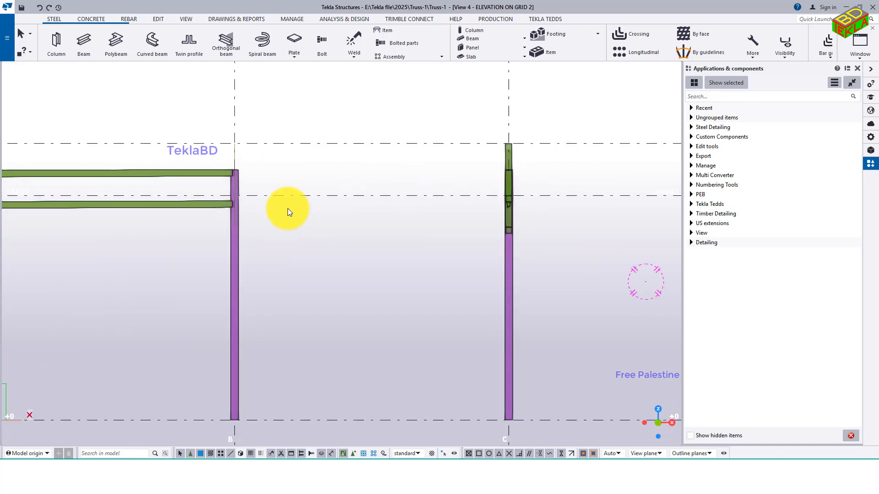
{"action": "left_click", "coordinate": [265, 167]}
{"action": "left_click", "coordinate": [85, 45]}
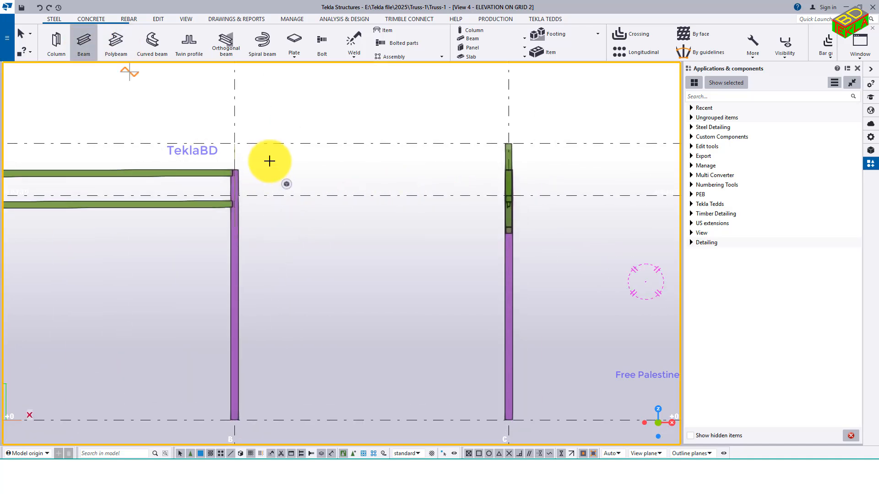
{"action": "left_click", "coordinate": [234, 171]}
{"action": "right_click", "coordinate": [449, 167]}
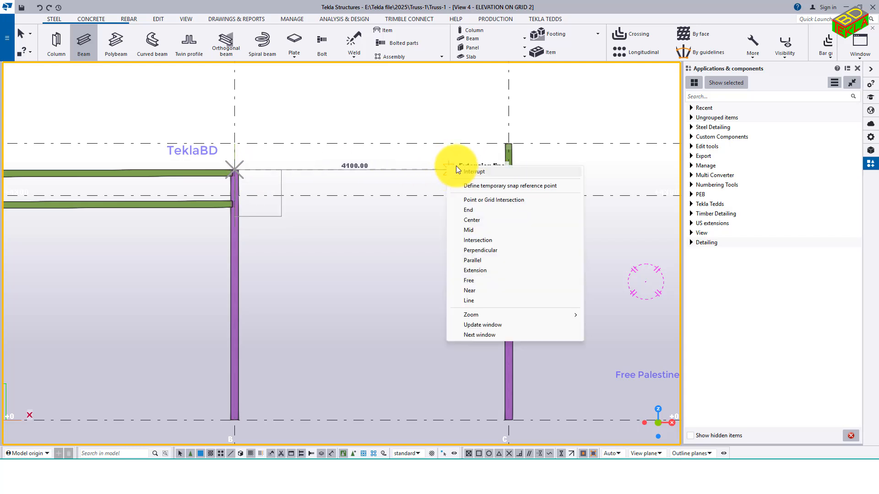
{"action": "left_click", "coordinate": [471, 172]}
Hide the truss members at the top of the grid C column in the grid 2 elevation.
{"action": "left_click_drag", "start_coordinate": [467, 113], "coordinate": [531, 236]}
{"action": "right_click", "coordinate": [549, 237]}
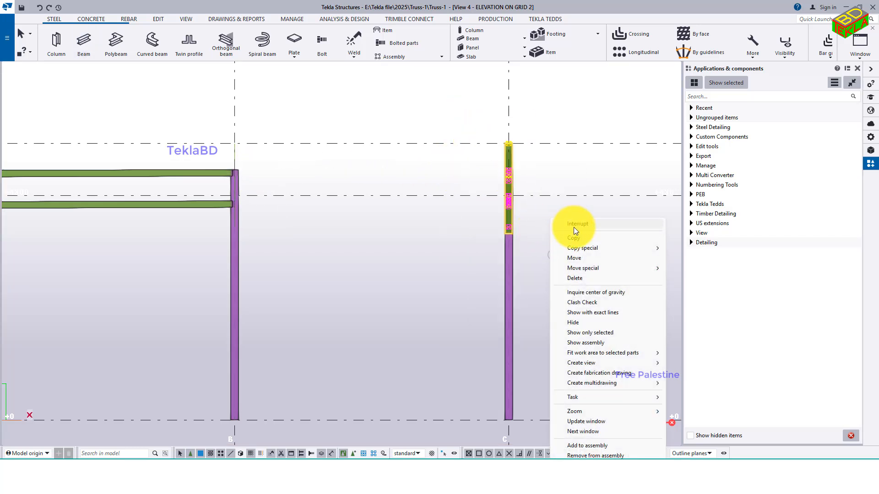
{"action": "left_click", "coordinate": [586, 323]}
{"action": "left_click", "coordinate": [376, 207]}
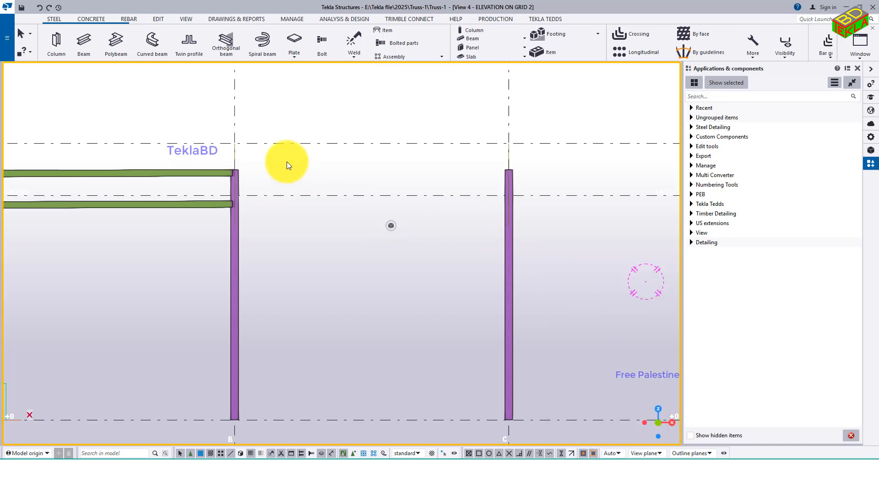
Model the upper chord beam between grids B and C, from the existing upper chord's top edge at grid B to the column top at grid C.
{"action": "left_click", "coordinate": [84, 44]}
{"action": "scroll", "coordinate": [233, 171], "scroll_direction": "up", "scroll_amount": 2}
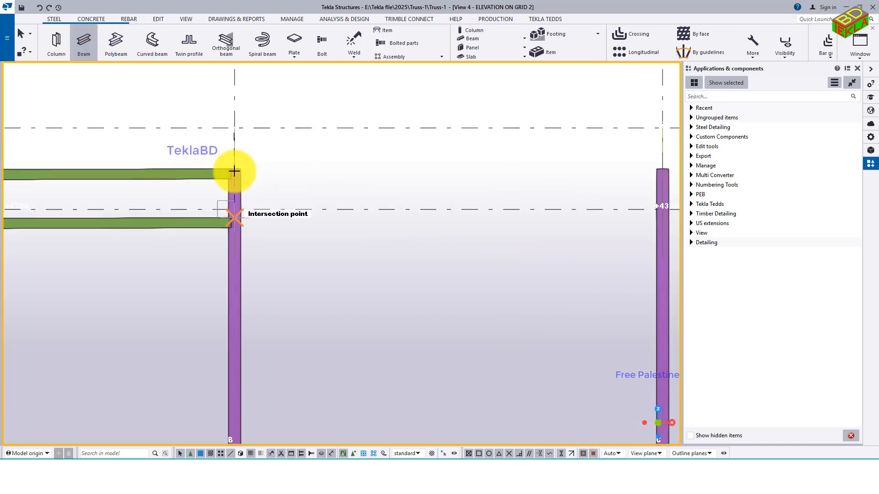
{"action": "scroll", "coordinate": [234, 171], "scroll_direction": "up", "scroll_amount": 1}
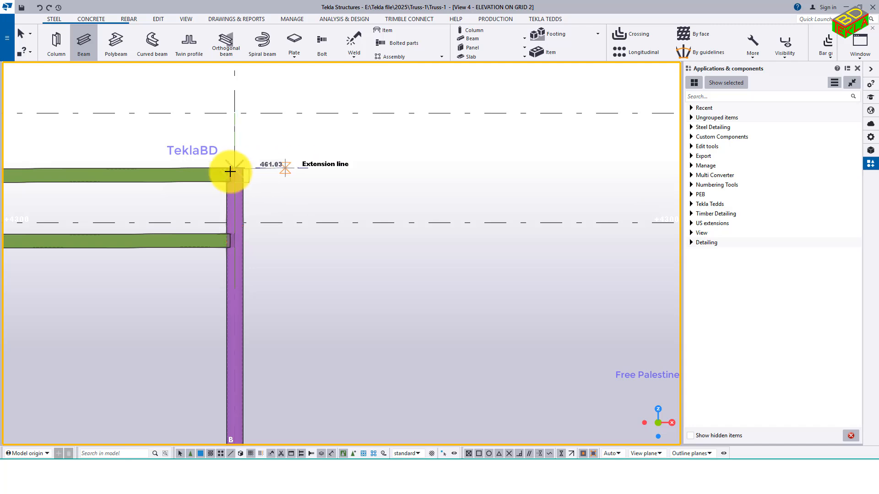
{"action": "left_click", "coordinate": [230, 171]}
{"action": "scroll", "coordinate": [230, 172], "scroll_direction": "down", "scroll_amount": 3}
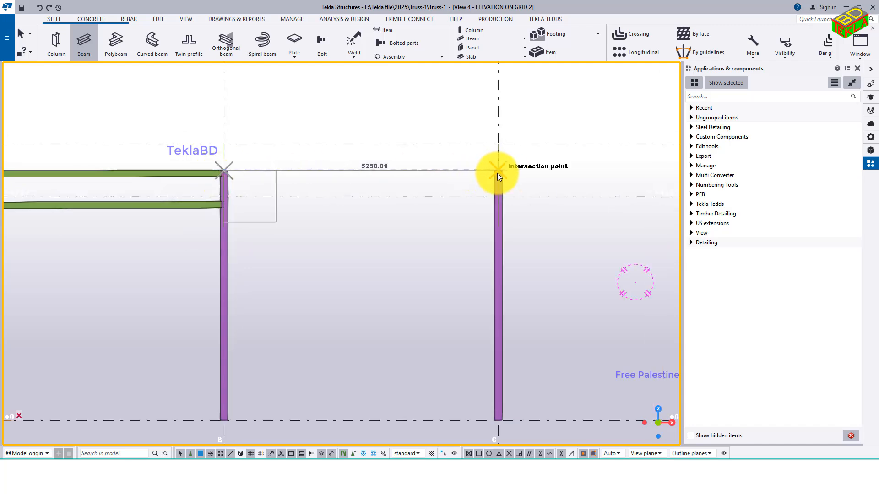
{"action": "left_click", "coordinate": [498, 174]}
Model a lower chord beam from the existing lower chord's end at grid B straight across to the grid C column.
{"action": "left_click", "coordinate": [225, 204]}
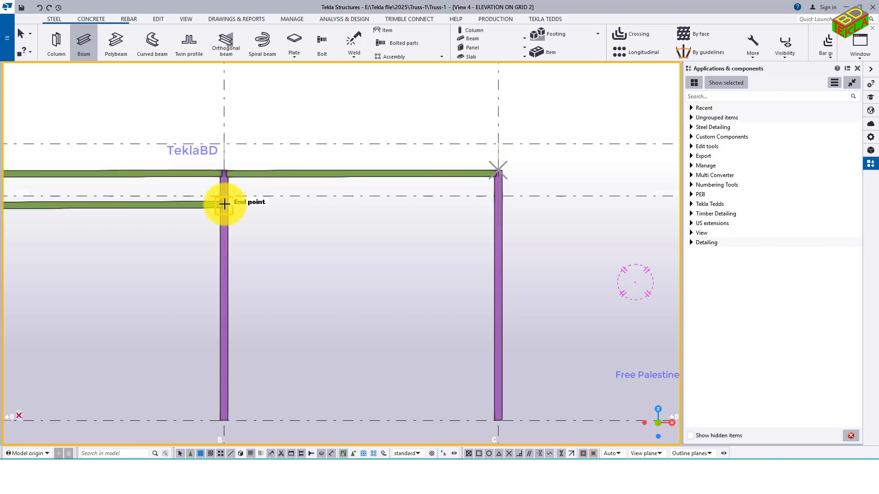
{"action": "left_click", "coordinate": [500, 209]}
{"action": "right_click", "coordinate": [431, 190]}
{"action": "left_click", "coordinate": [444, 194]}
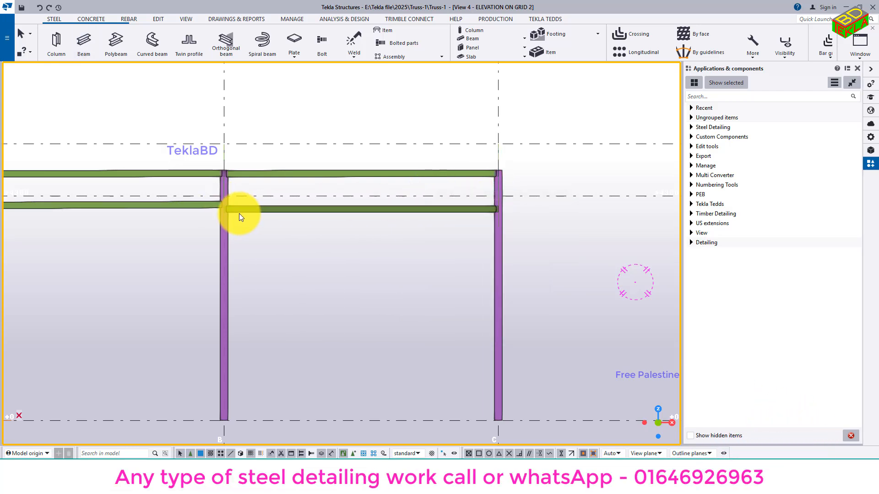
Set the lower B–C beam's At depth position to Middle and apply the modification.
{"action": "left_click", "coordinate": [240, 216]}
{"action": "double_click", "coordinate": [241, 216]}
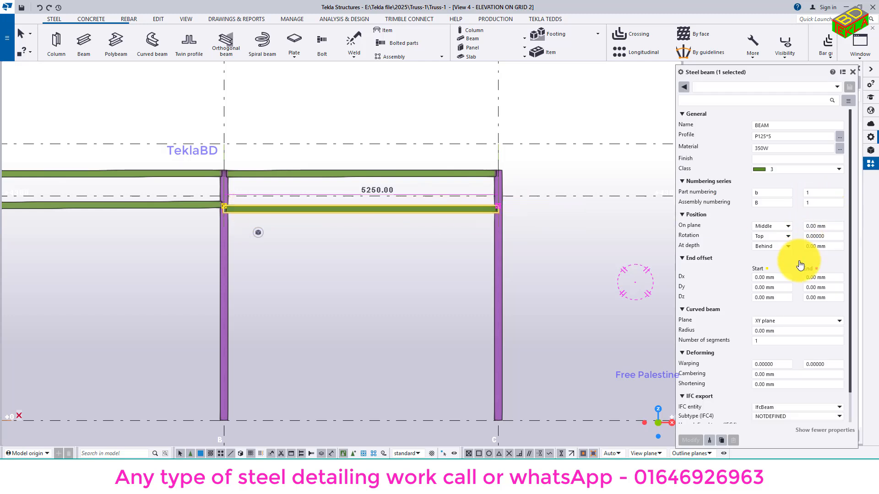
{"action": "left_click", "coordinate": [777, 247]}
{"action": "left_click", "coordinate": [776, 254]}
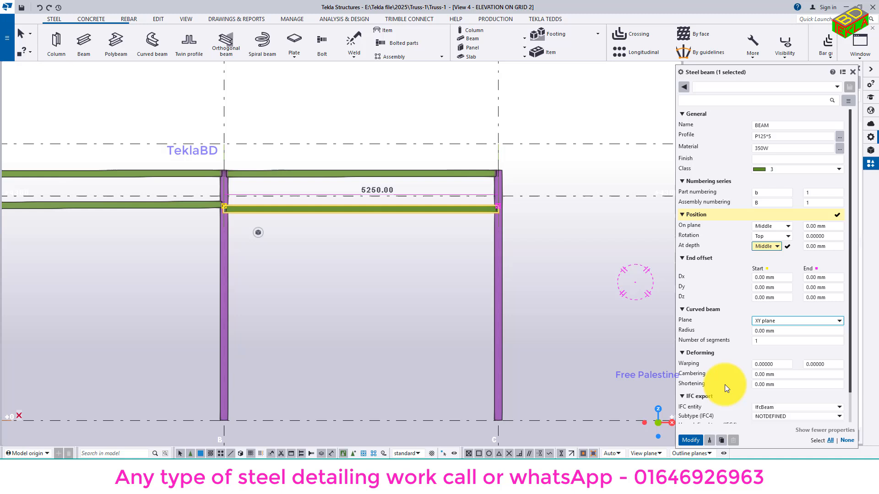
{"action": "left_click", "coordinate": [693, 441]}
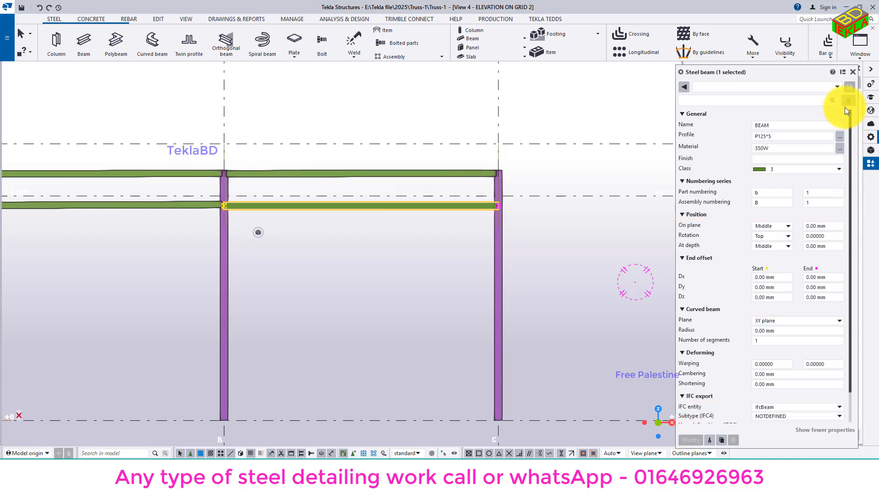
{"action": "left_click", "coordinate": [617, 139]}
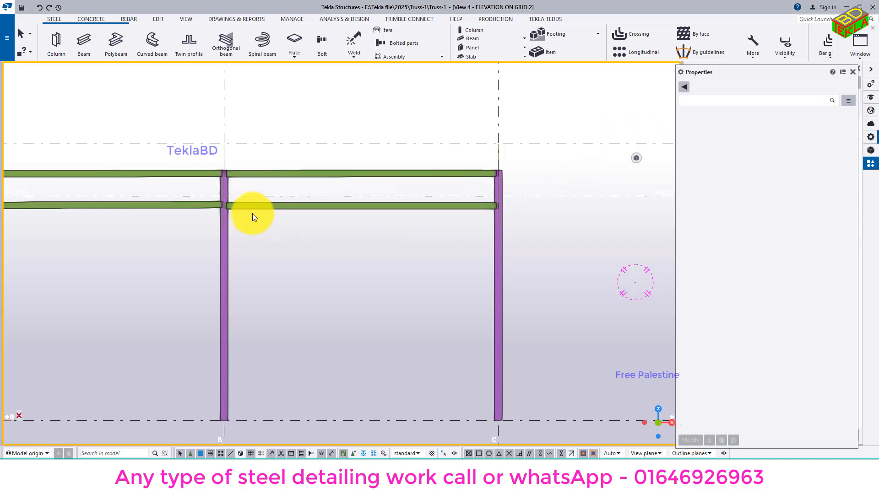
Check the lower B–C beam's alignment with the neighbouring chord at column B and delete the beam.
{"action": "scroll", "coordinate": [229, 209], "scroll_direction": "up", "scroll_amount": 5}
{"action": "scroll", "coordinate": [204, 196], "scroll_direction": "up", "scroll_amount": 3}
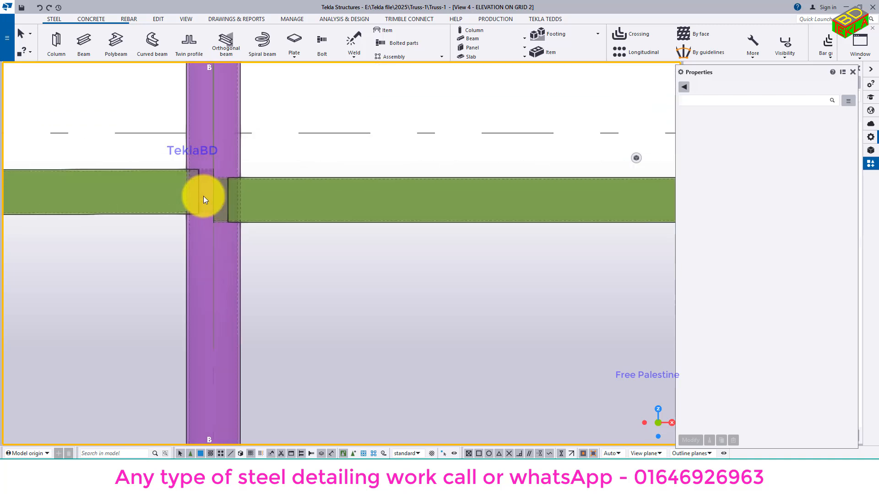
{"action": "left_click", "coordinate": [317, 183]}
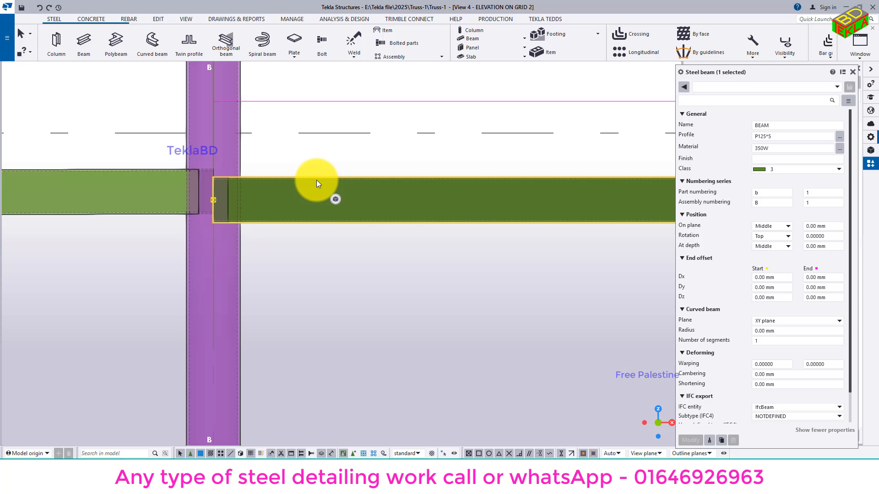
{"action": "key", "text": "Delete"}
Move the upper B–C beam linearly by dZ -600 mm to the lower chord level.
{"action": "scroll", "coordinate": [314, 183], "scroll_direction": "down", "scroll_amount": 4}
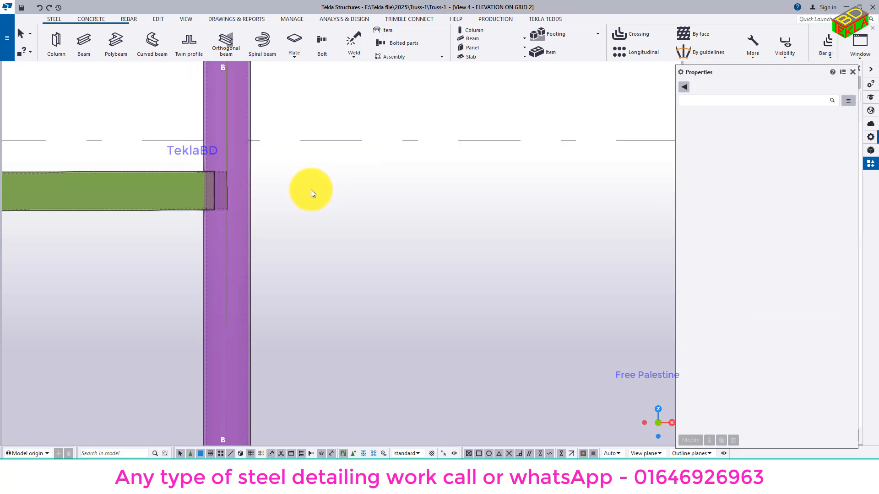
{"action": "left_click", "coordinate": [326, 135]}
{"action": "right_click", "coordinate": [333, 150]}
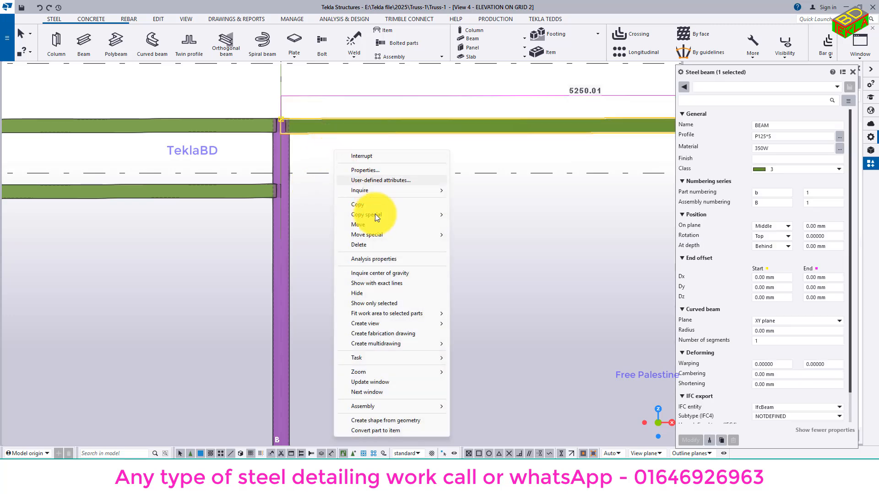
{"action": "mouse_move", "coordinate": [381, 213]}
{"action": "mouse_move", "coordinate": [383, 235]}
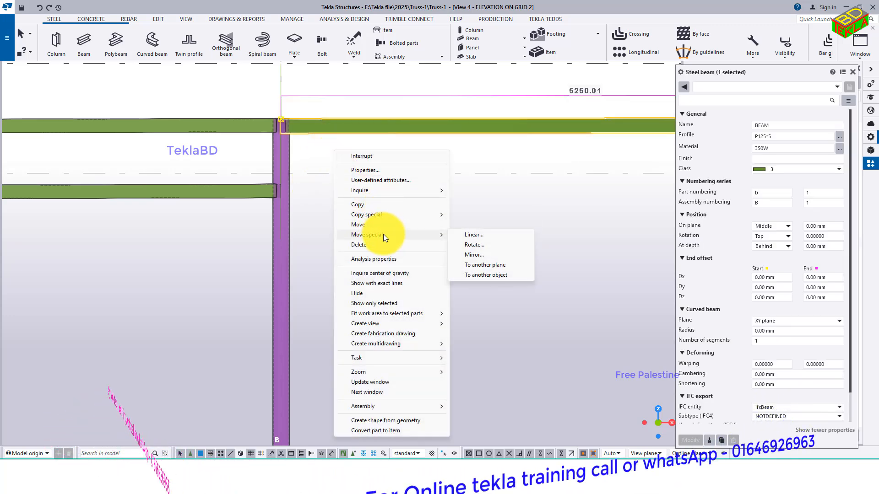
{"action": "left_click", "coordinate": [500, 235]}
{"action": "left_click", "coordinate": [535, 255]}
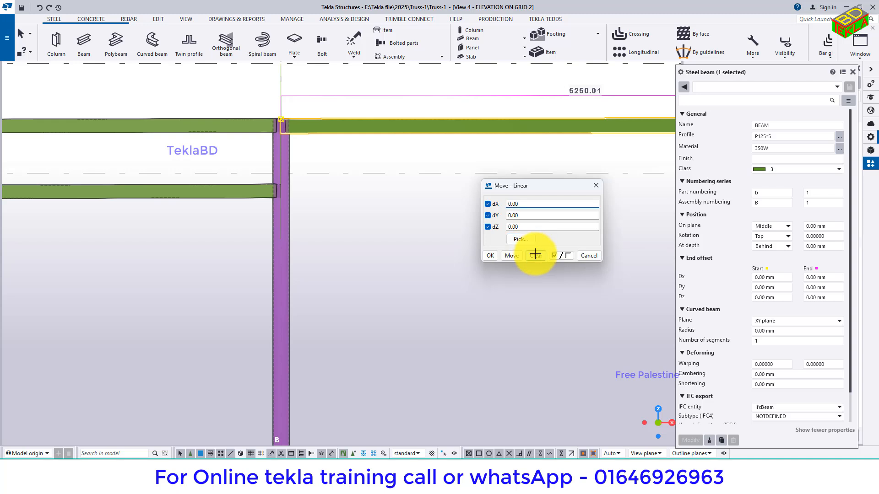
{"action": "left_click_drag", "start_coordinate": [528, 226], "coordinate": [483, 228]}
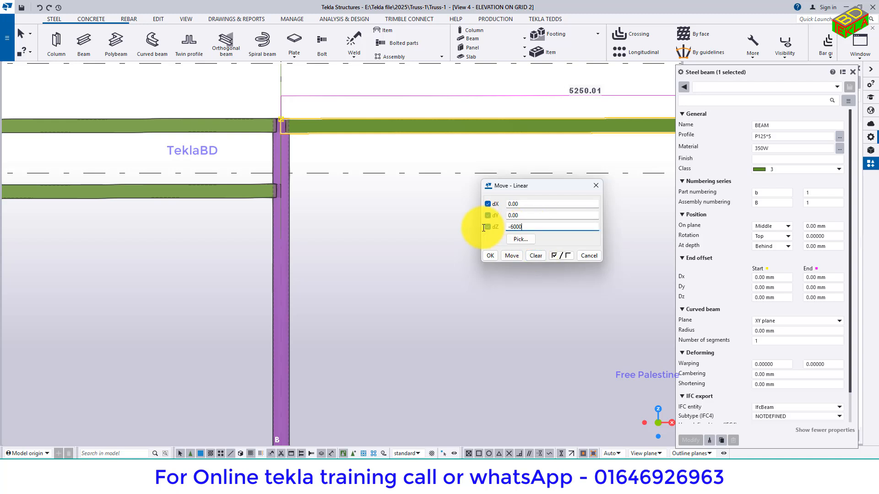
{"action": "type", "text": "-6000"}
{"action": "key", "text": "BackSpace"}
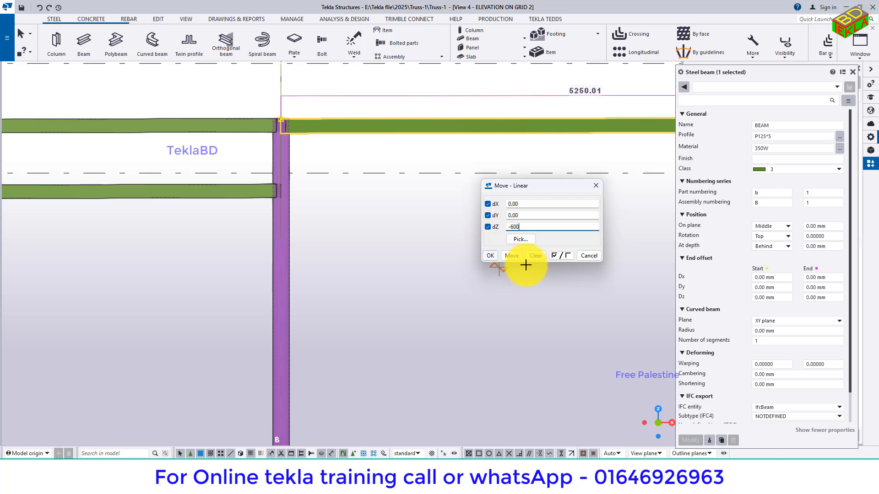
{"action": "left_click", "coordinate": [512, 257]}
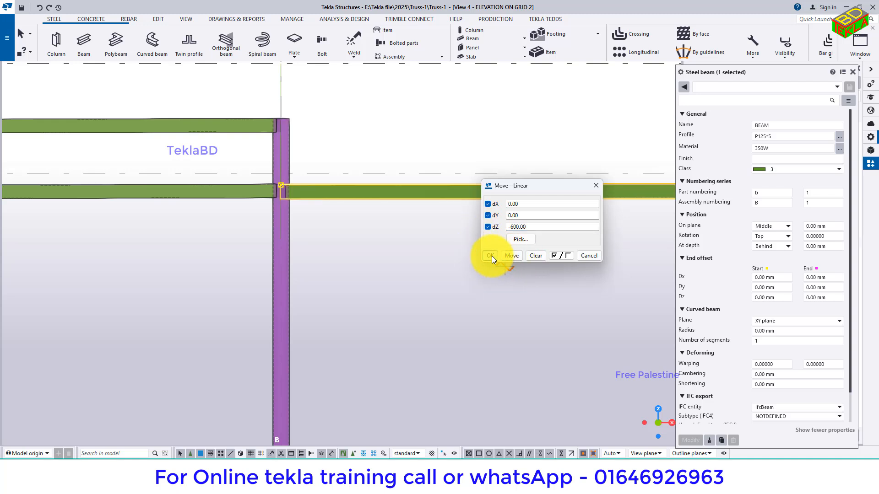
{"action": "left_click", "coordinate": [492, 255]}
{"action": "right_click", "coordinate": [457, 235]}
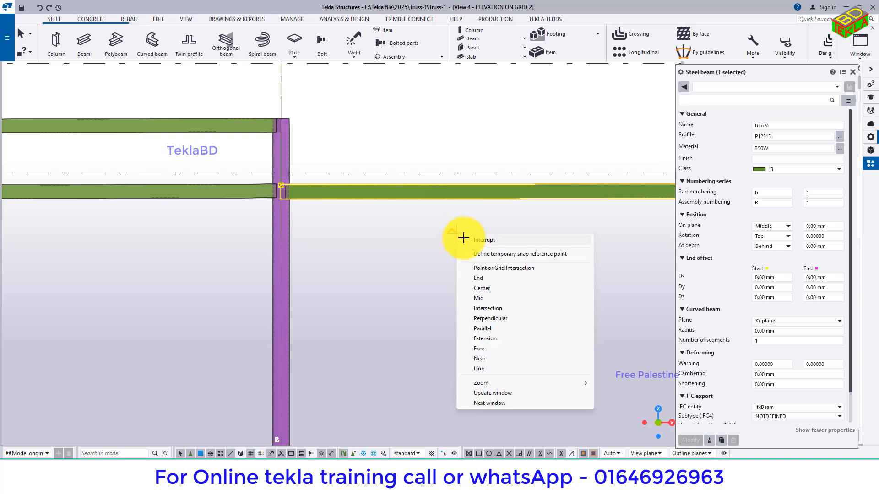
{"action": "left_click", "coordinate": [463, 238]}
Copy the lowered B–C beam linearly once by dZ 600 mm to form the upper chord.
{"action": "right_click", "coordinate": [433, 214]}
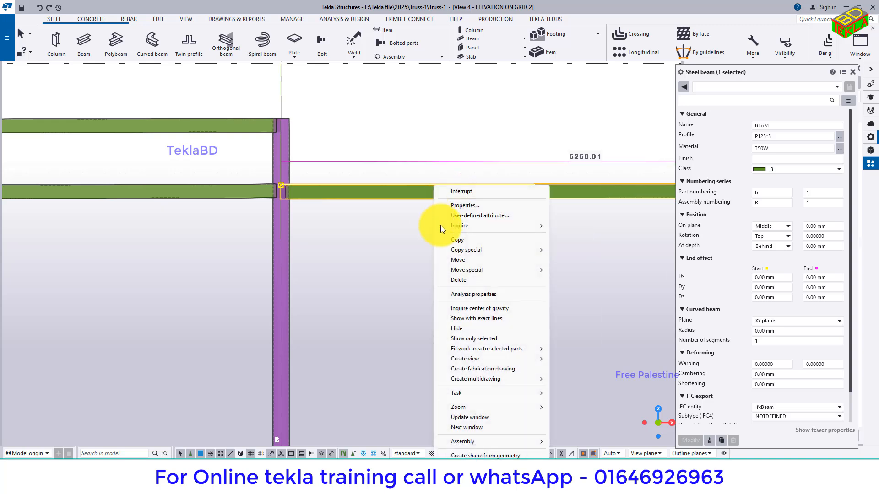
{"action": "mouse_move", "coordinate": [474, 249]}
{"action": "left_click", "coordinate": [573, 250]}
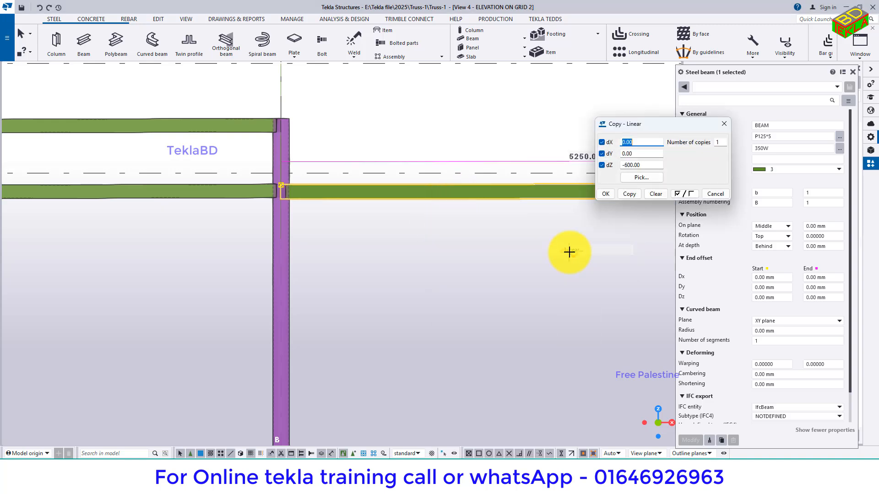
{"action": "left_click", "coordinate": [605, 167]}
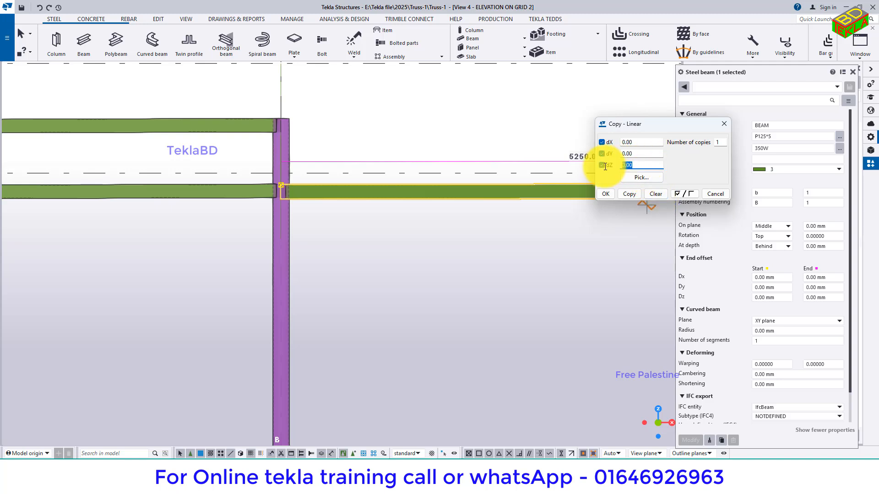
{"action": "type", "text": "60"}
{"action": "left_click", "coordinate": [633, 195]}
{"action": "left_click", "coordinate": [606, 194]}
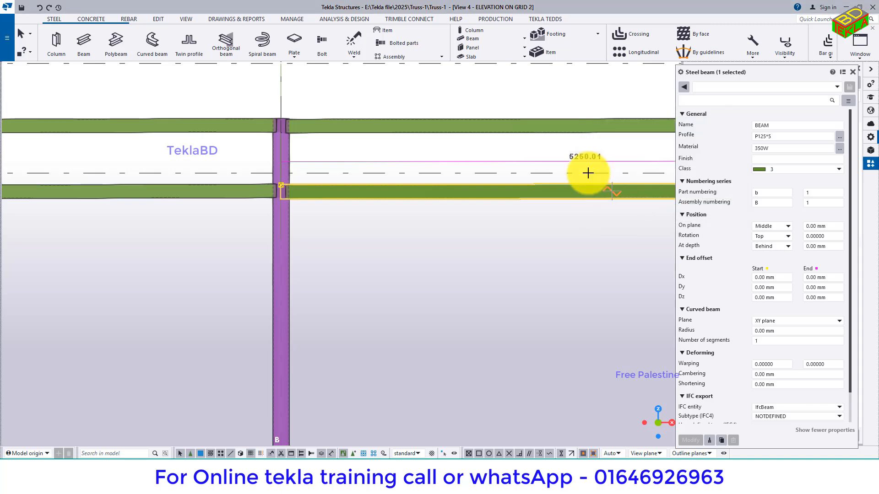
{"action": "right_click", "coordinate": [566, 152]}
{"action": "left_click", "coordinate": [575, 158]}
{"action": "scroll", "coordinate": [483, 170], "scroll_direction": "down", "scroll_amount": 5}
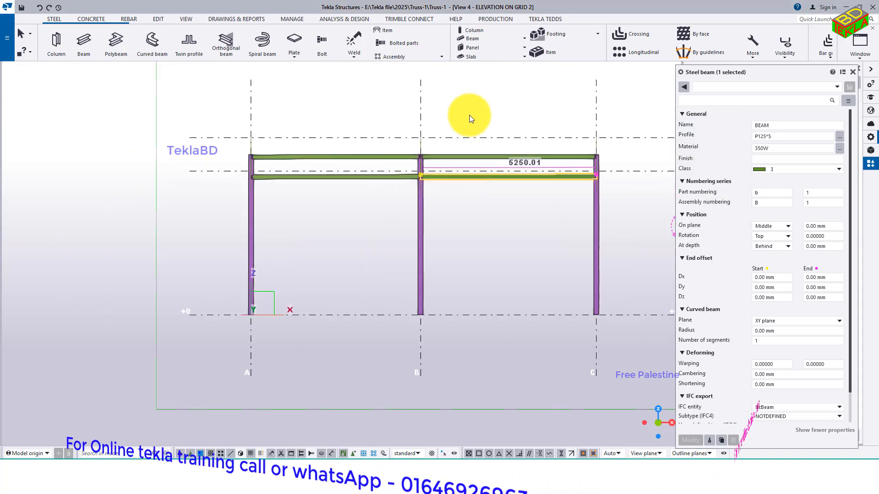
{"action": "left_click", "coordinate": [469, 115]}
Switch to the PDF drawing in Foxit Reader and examine the truss angle size and web spacing between grids A, B and C on grids 02 & 04.
{"action": "scroll", "coordinate": [254, 171], "scroll_direction": "up", "scroll_amount": 5}
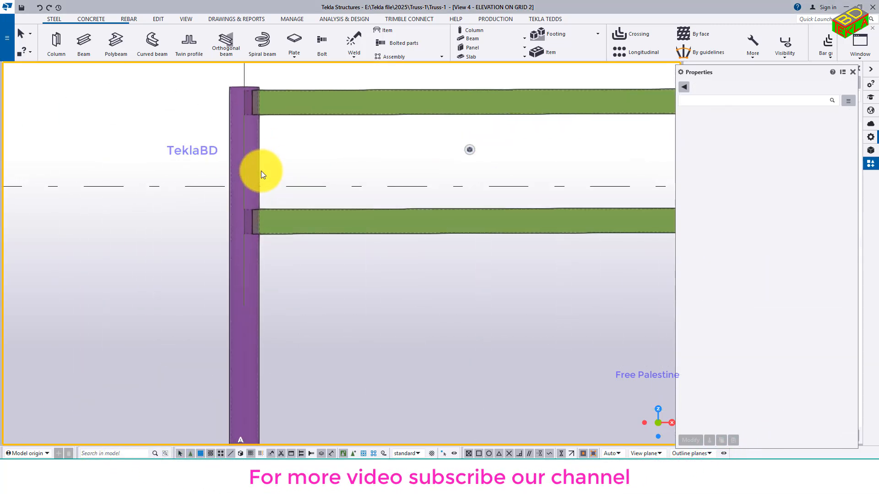
{"action": "scroll", "coordinate": [361, 169], "scroll_direction": "down", "scroll_amount": 3}
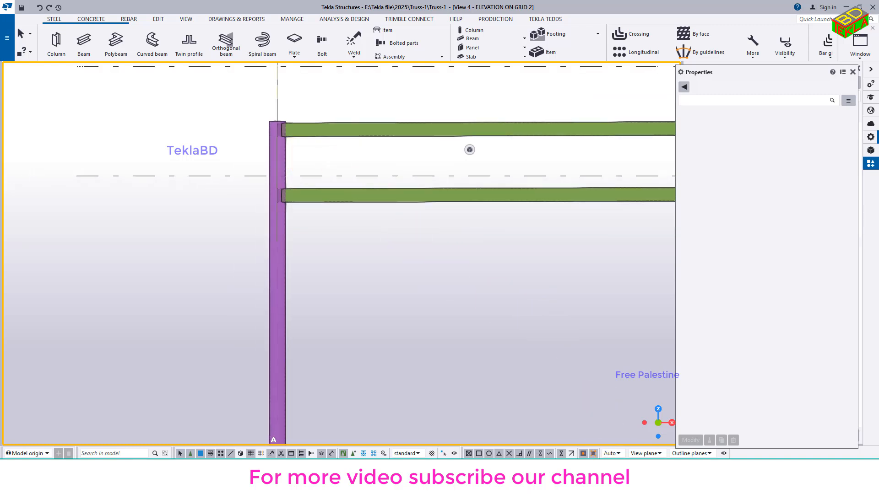
{"action": "left_click", "coordinate": [619, 478]}
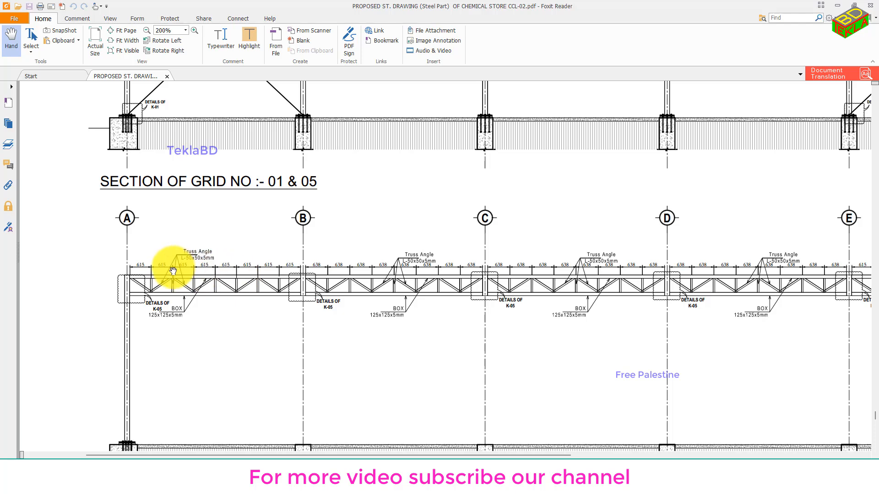
{"action": "scroll", "coordinate": [205, 287], "scroll_direction": "down", "scroll_amount": 1}
{"action": "scroll", "coordinate": [204, 287], "scroll_direction": "up", "scroll_amount": 5}
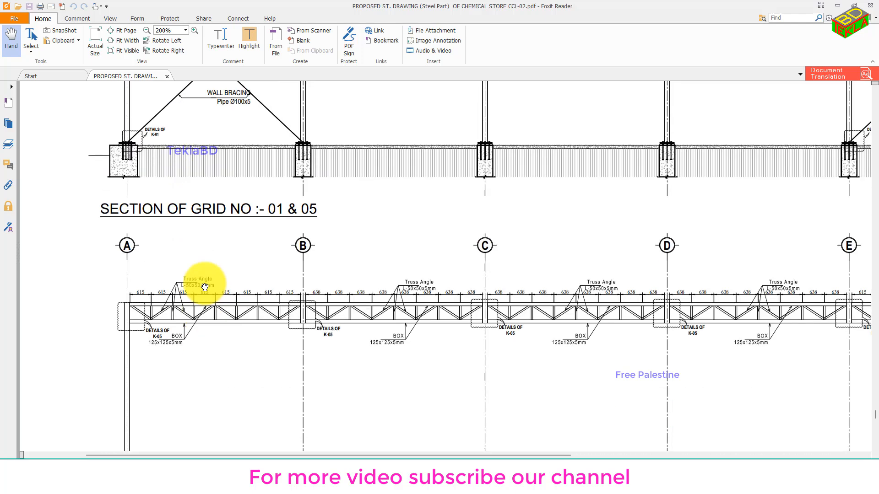
{"action": "scroll", "coordinate": [204, 286], "scroll_direction": "down", "scroll_amount": 5}
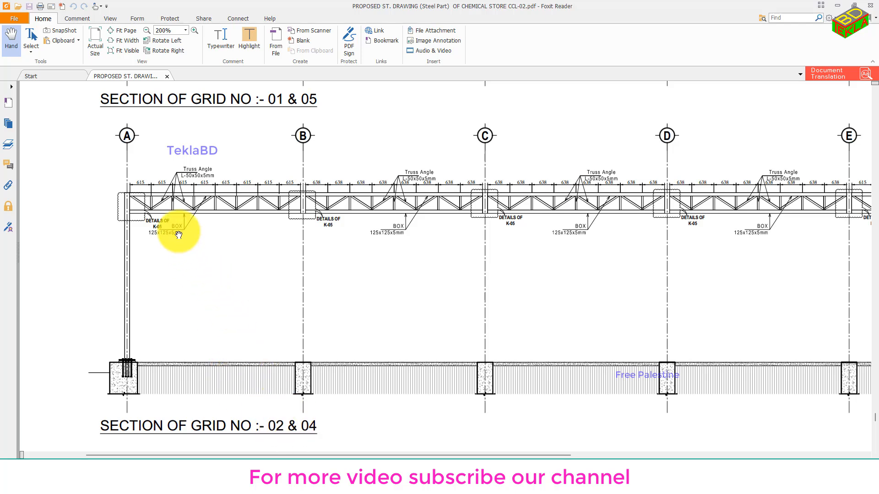
{"action": "scroll", "coordinate": [172, 208], "scroll_direction": "up", "scroll_amount": 1}
{"action": "scroll", "coordinate": [172, 209], "scroll_direction": "up", "scroll_amount": 2, "text": "ctrl"}
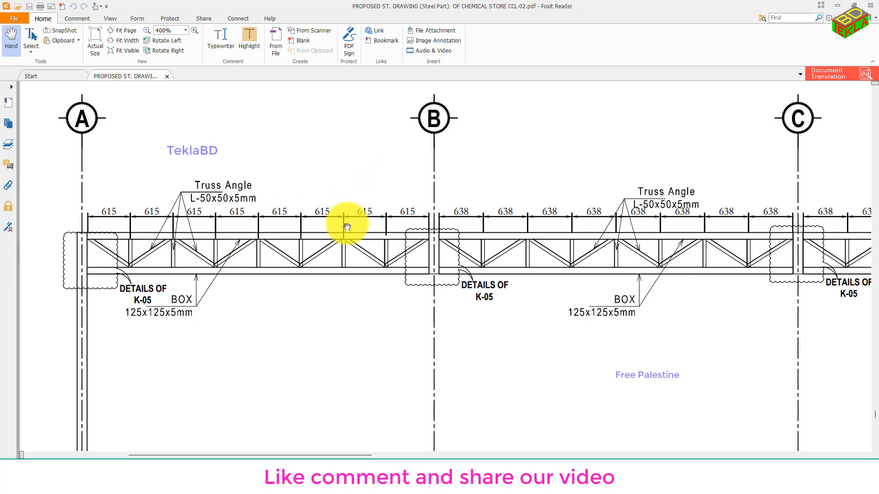
{"action": "left_click", "coordinate": [837, 5]}
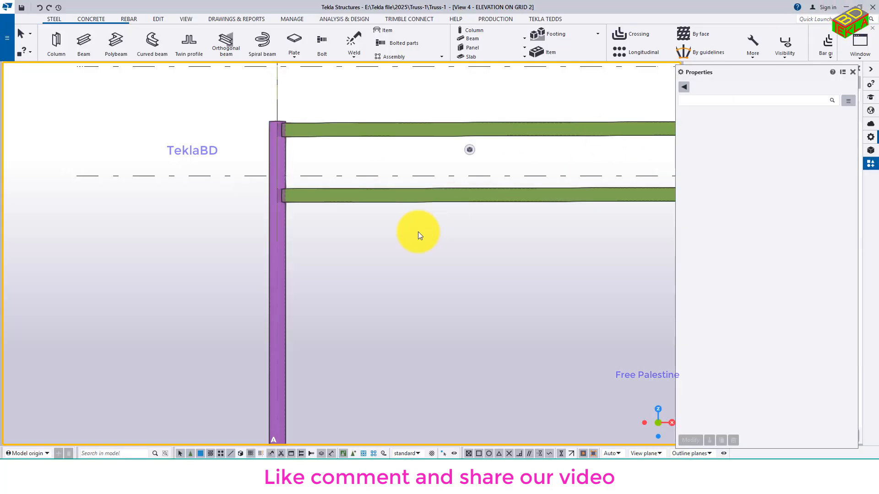
Model a vertical steel beam along column A's inner face from the top of the upper chord to the top of the lower chord.
{"action": "middle_click_drag", "start_coordinate": [273, 209], "coordinate": [247, 199]}
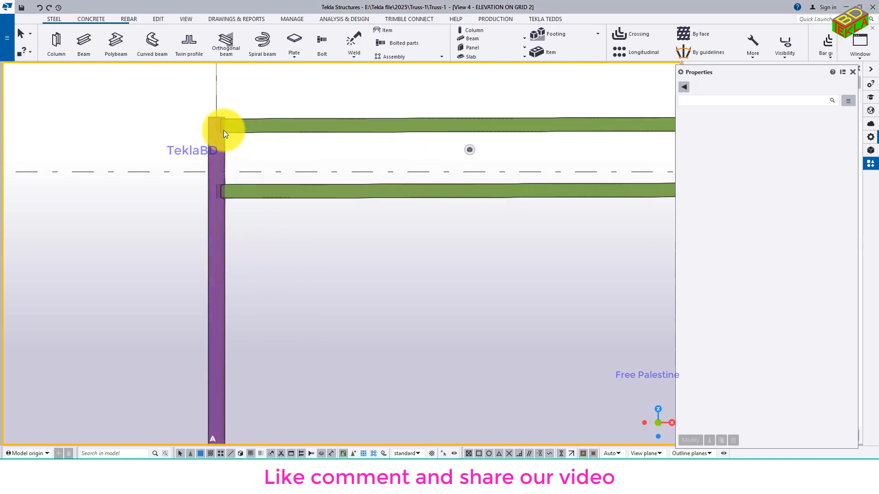
{"action": "scroll", "coordinate": [223, 129], "scroll_direction": "up", "scroll_amount": 2}
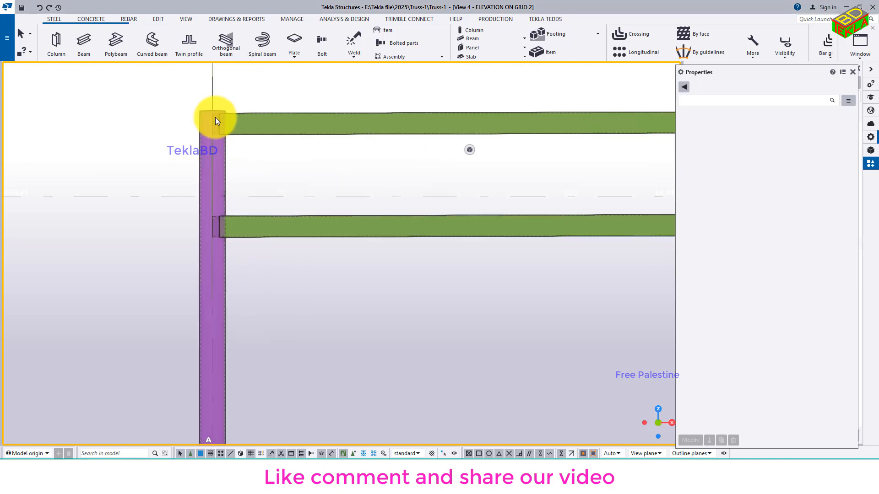
{"action": "left_click", "coordinate": [83, 40]}
{"action": "scroll", "coordinate": [224, 115], "scroll_direction": "up", "scroll_amount": 3}
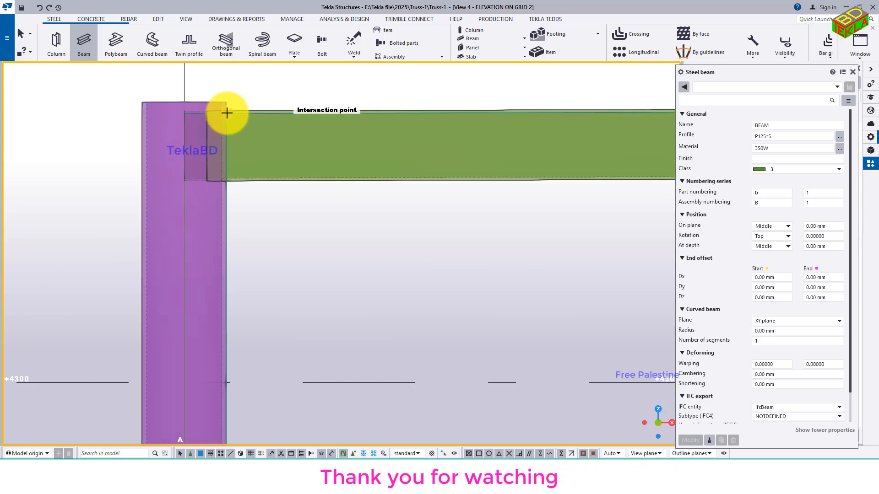
{"action": "left_click", "coordinate": [227, 110]}
{"action": "scroll", "coordinate": [226, 135], "scroll_direction": "down", "scroll_amount": 3}
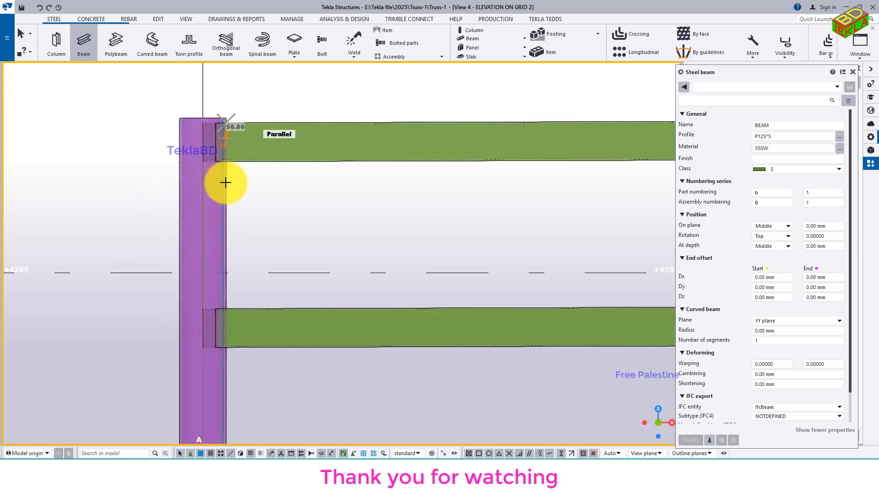
{"action": "left_click", "coordinate": [225, 310]}
{"action": "right_click", "coordinate": [267, 240]}
{"action": "key", "text": "Escape"}
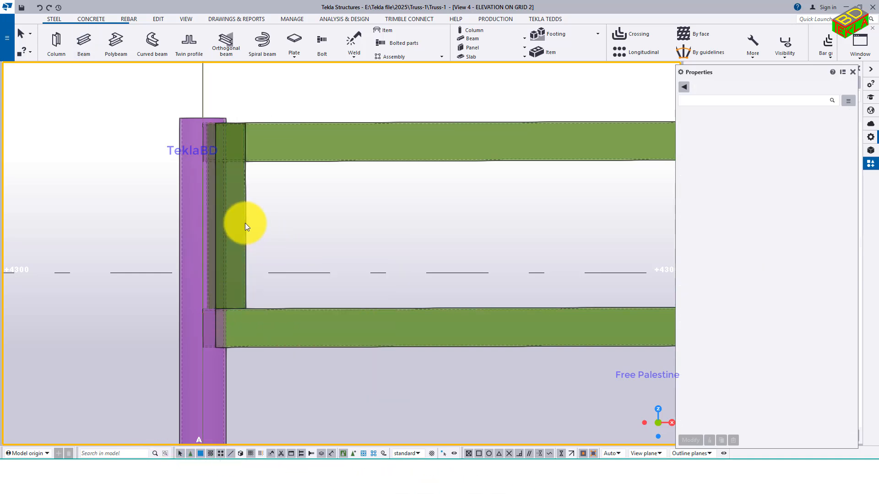
Choose the CCL angle type from the other L profiles for the new vertical member beside column A.
{"action": "left_click", "coordinate": [246, 224]}
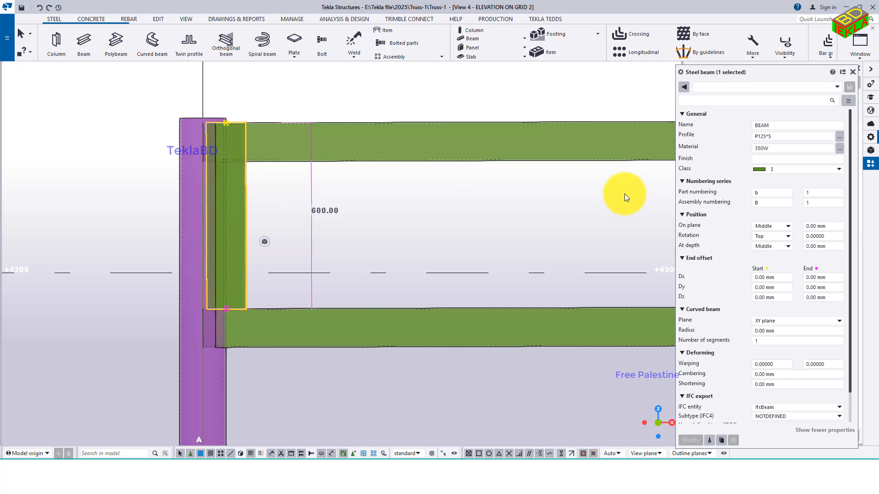
{"action": "left_click", "coordinate": [837, 137]}
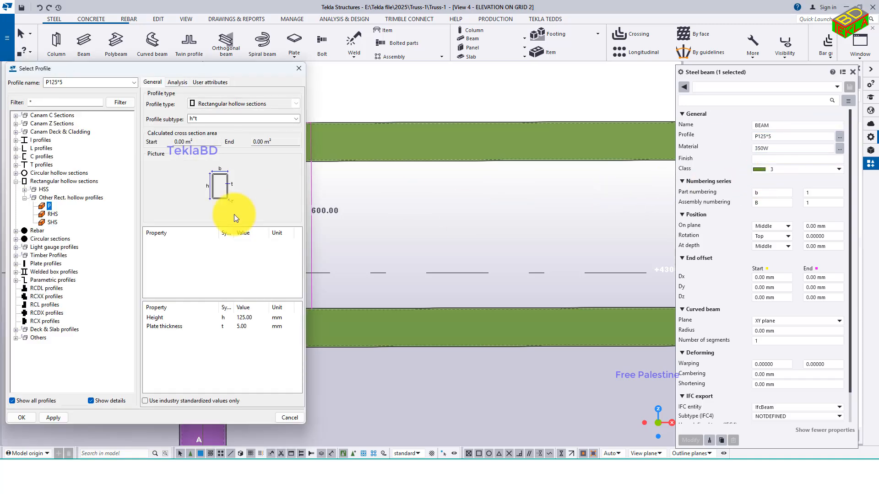
{"action": "left_click", "coordinate": [26, 200]}
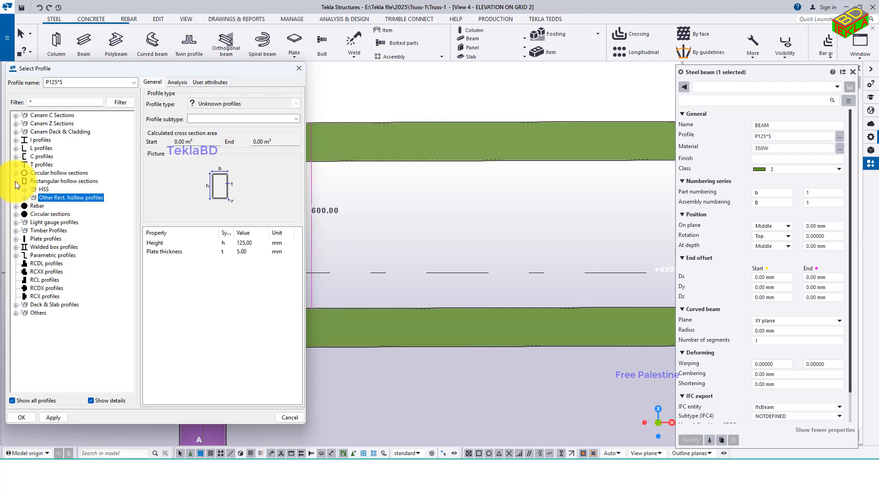
{"action": "left_click", "coordinate": [15, 182]}
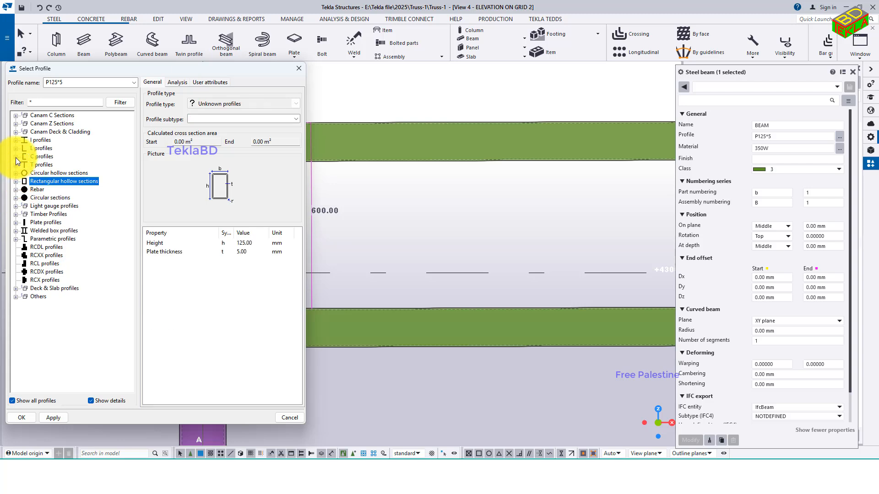
{"action": "left_click", "coordinate": [15, 149]}
{"action": "left_click", "coordinate": [25, 165]}
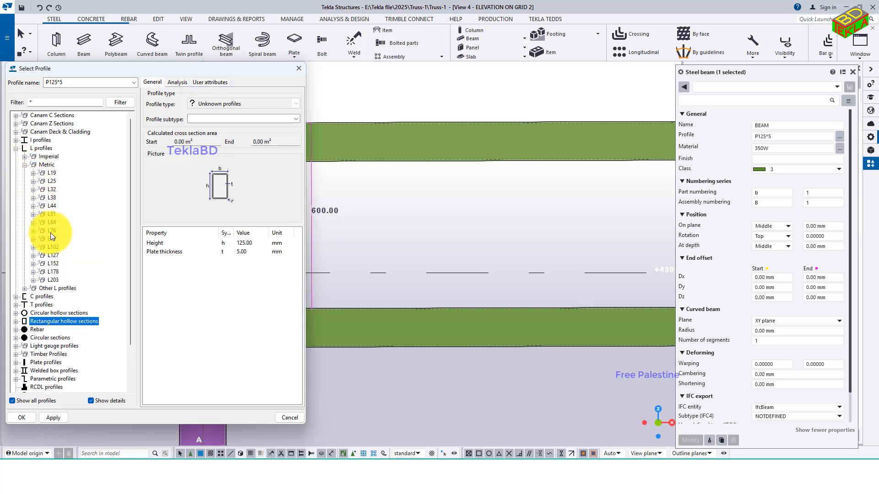
{"action": "left_click", "coordinate": [27, 288]}
{"action": "left_click", "coordinate": [45, 296]}
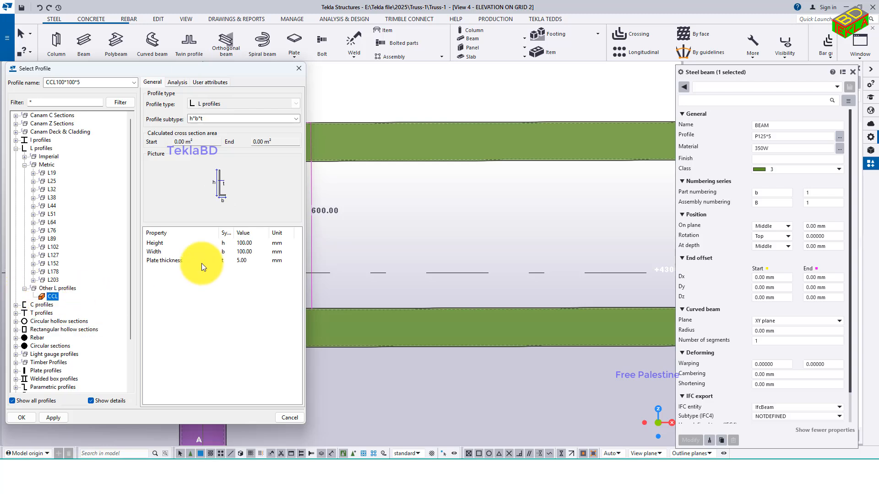
Set the angle's width and height to 50 mm and apply the CCL50*50*5 profile to the vertical member.
{"action": "left_click", "coordinate": [252, 252]}
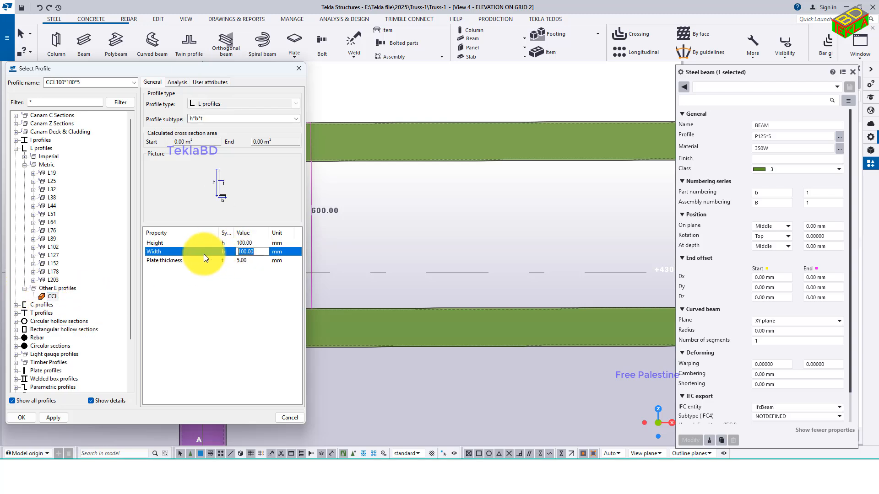
{"action": "type", "text": "50"}
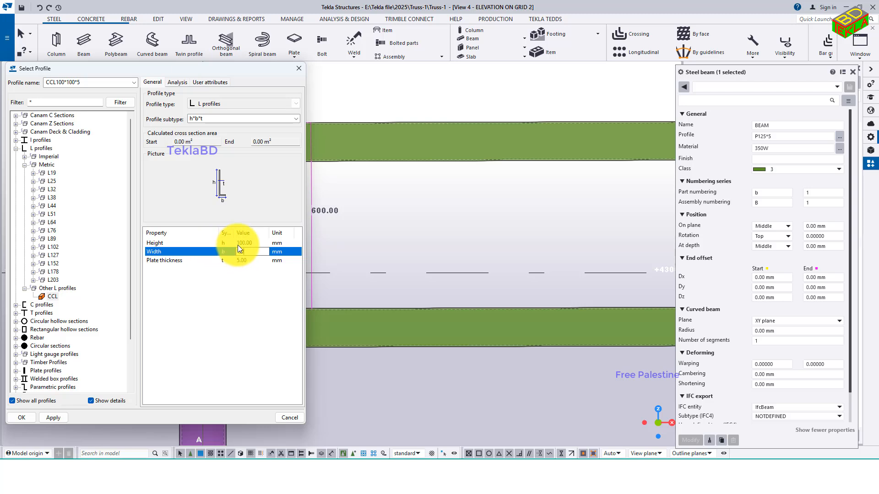
{"action": "left_click", "coordinate": [257, 244]}
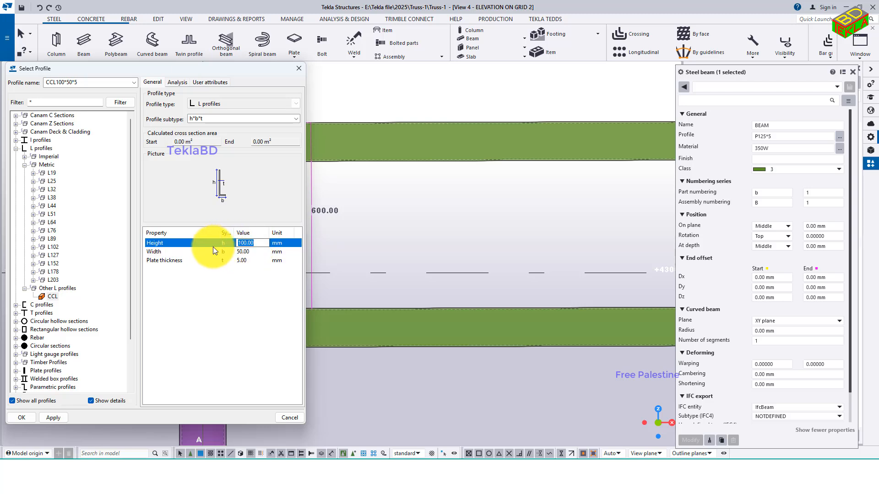
{"action": "type", "text": "50"}
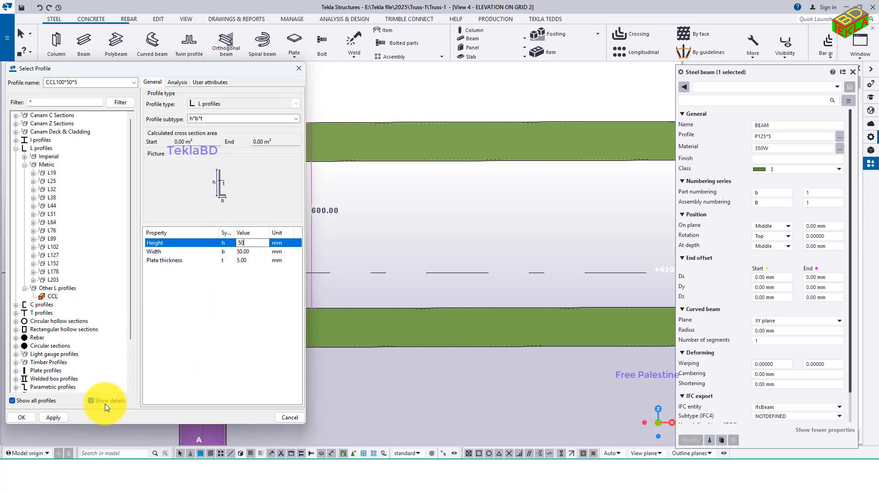
{"action": "left_click", "coordinate": [56, 418]}
{"action": "left_click", "coordinate": [22, 417]}
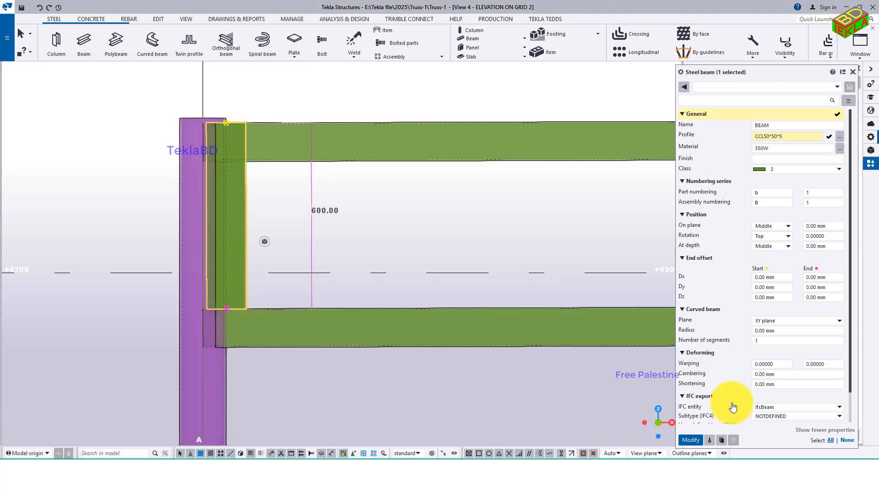
{"action": "left_click", "coordinate": [691, 440]}
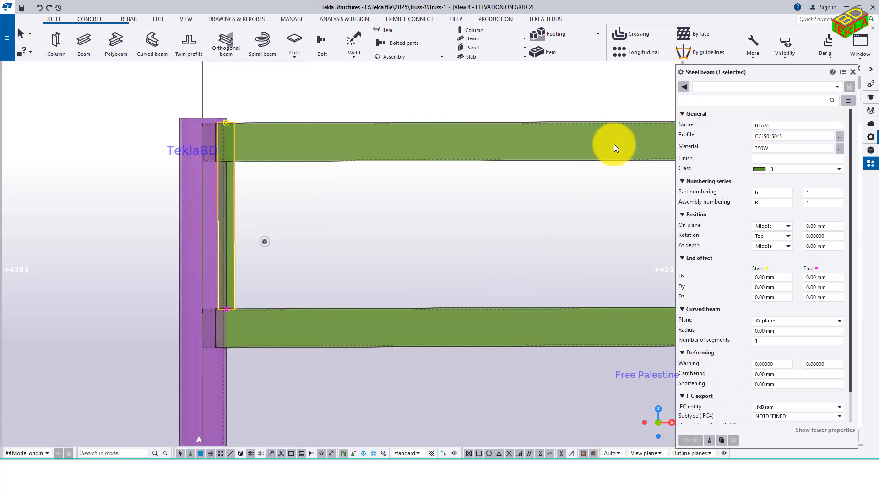
{"action": "left_click", "coordinate": [853, 72]}
{"action": "left_click", "coordinate": [306, 222]}
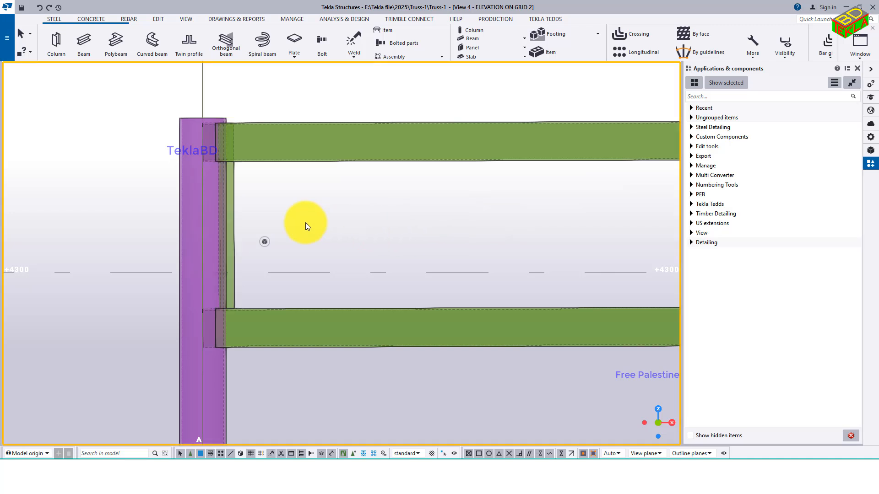
{"action": "left_click", "coordinate": [234, 200]}
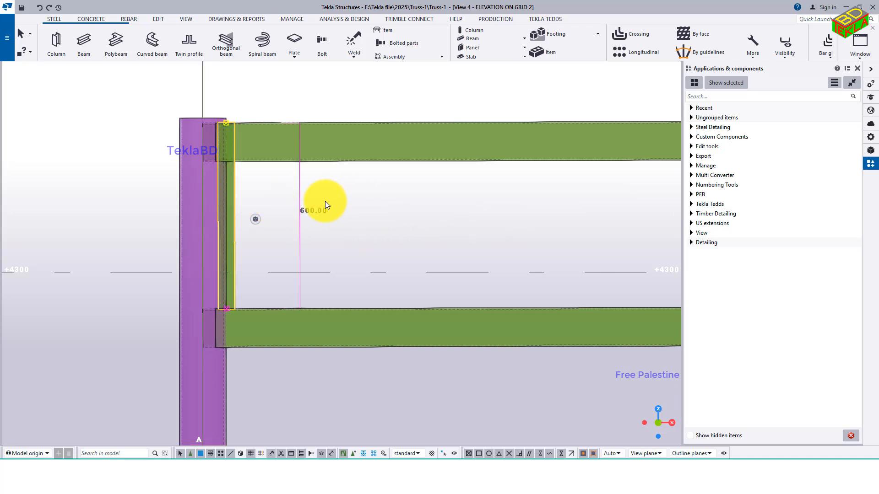
{"action": "right_click", "coordinate": [347, 198]}
{"action": "mouse_move", "coordinate": [391, 252]}
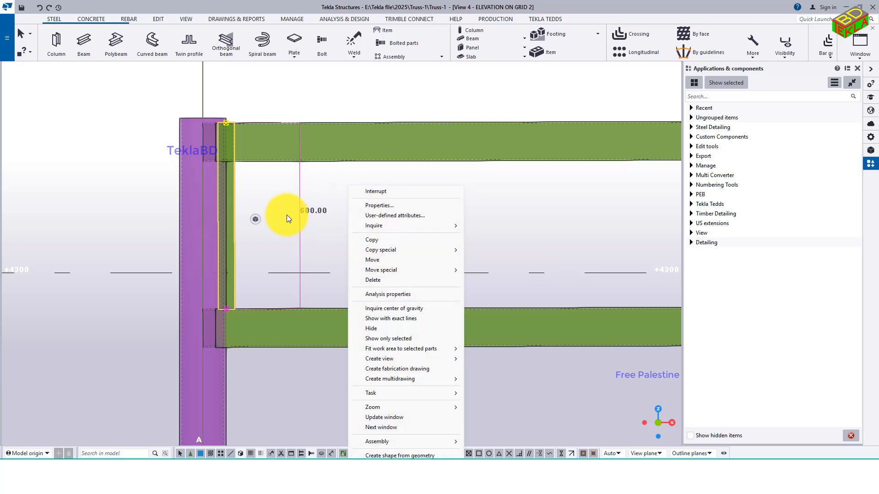
{"action": "left_click", "coordinate": [340, 191]}
Copy the vertical angle beside column A linearly once by dX 615 mm, with dY and dZ at 0.
{"action": "scroll", "coordinate": [320, 194], "scroll_direction": "down", "scroll_amount": 3}
{"action": "scroll", "coordinate": [320, 194], "scroll_direction": "down", "scroll_amount": 4}
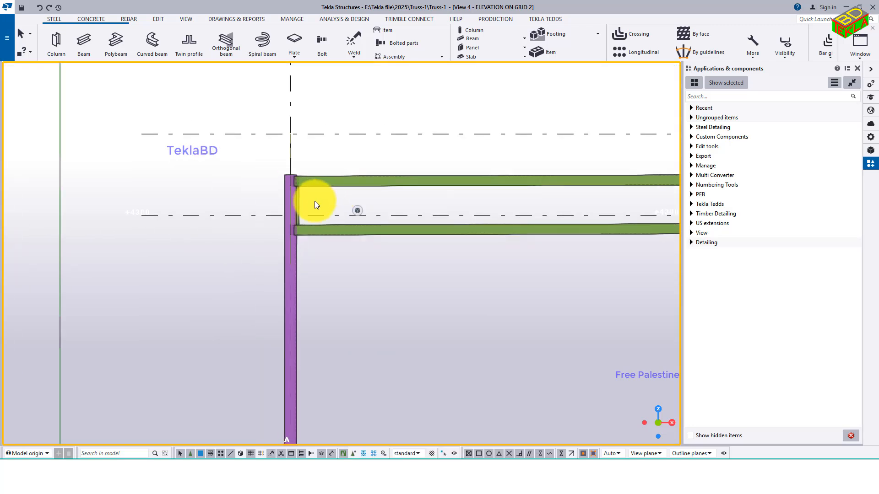
{"action": "scroll", "coordinate": [306, 276], "scroll_direction": "up", "scroll_amount": 5}
{"action": "scroll", "coordinate": [307, 276], "scroll_direction": "down", "scroll_amount": 6}
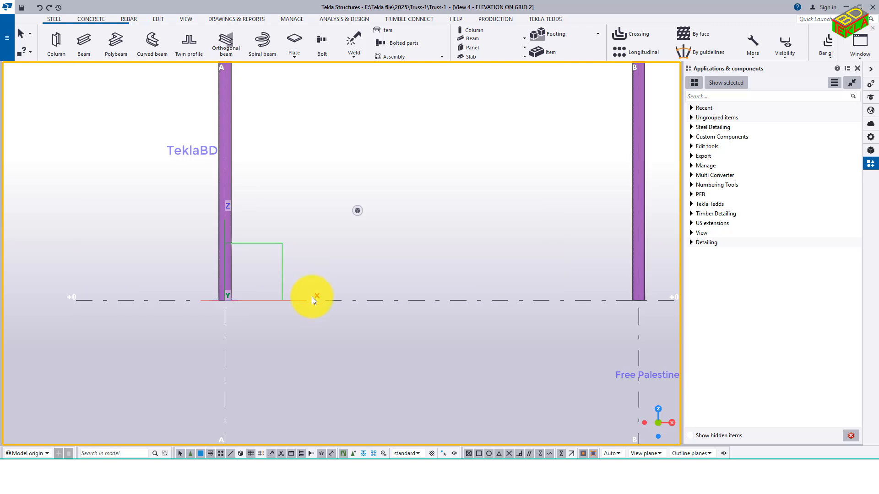
{"action": "scroll", "coordinate": [281, 182], "scroll_direction": "up", "scroll_amount": 5}
{"action": "scroll", "coordinate": [281, 183], "scroll_direction": "up", "scroll_amount": 2}
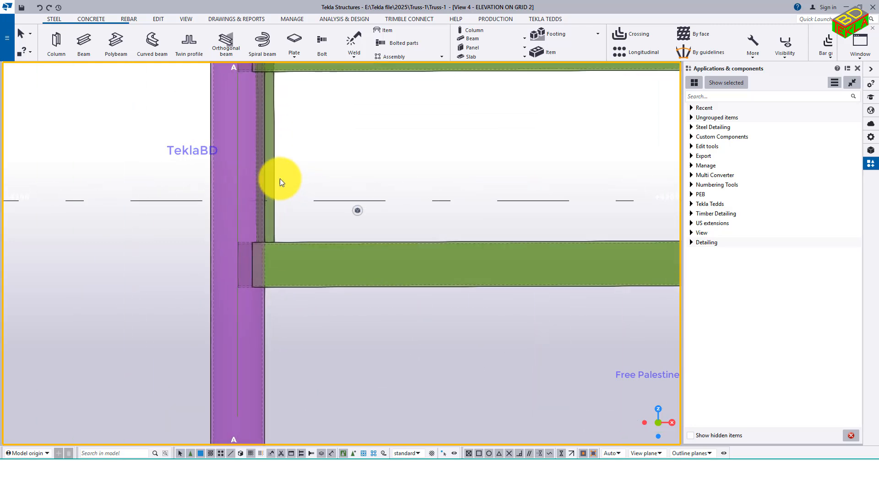
{"action": "left_click", "coordinate": [274, 180]}
{"action": "right_click", "coordinate": [322, 158]}
{"action": "mouse_move", "coordinate": [366, 221]}
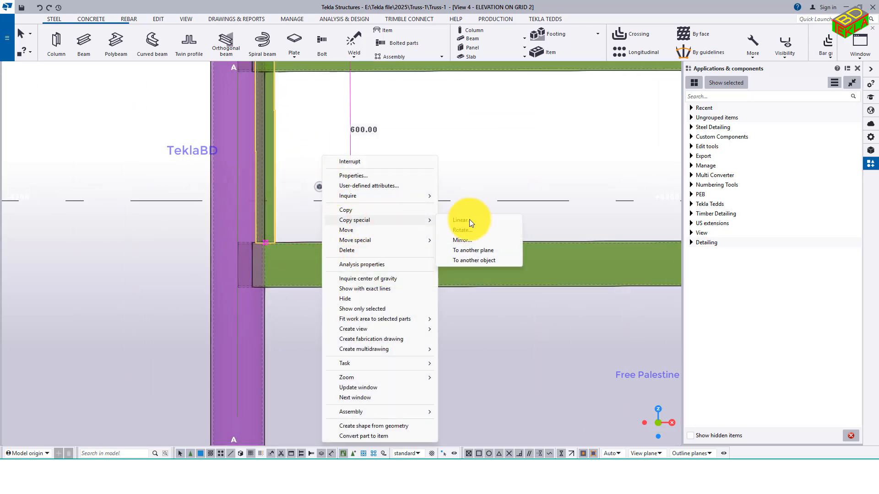
{"action": "left_click", "coordinate": [482, 219]}
{"action": "left_click", "coordinate": [656, 193]}
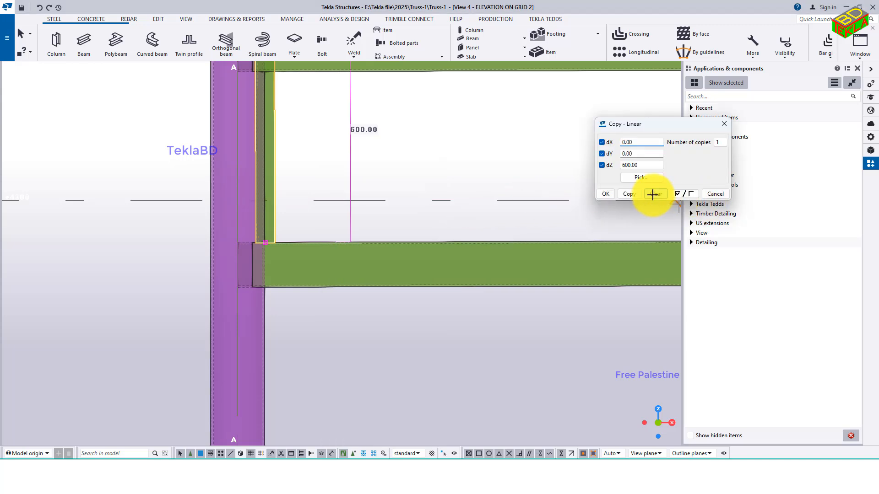
{"action": "double_click", "coordinate": [637, 144]}
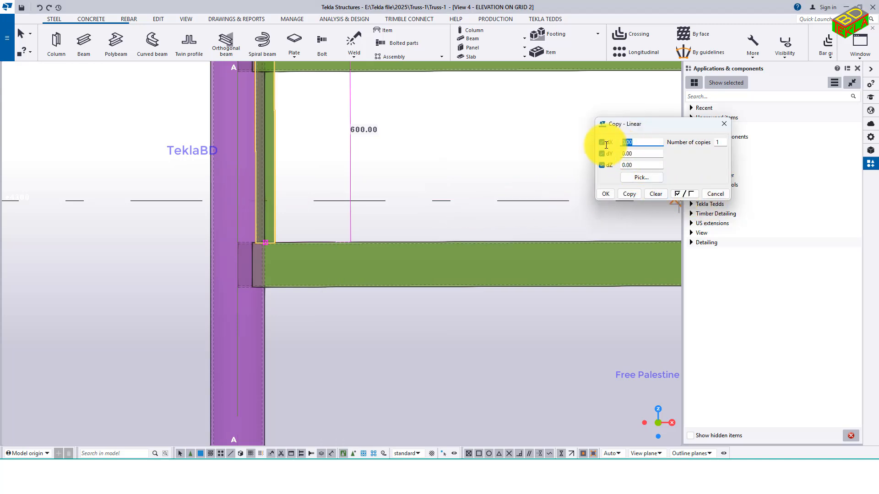
{"action": "type", "text": "615"}
{"action": "left_click", "coordinate": [630, 193]}
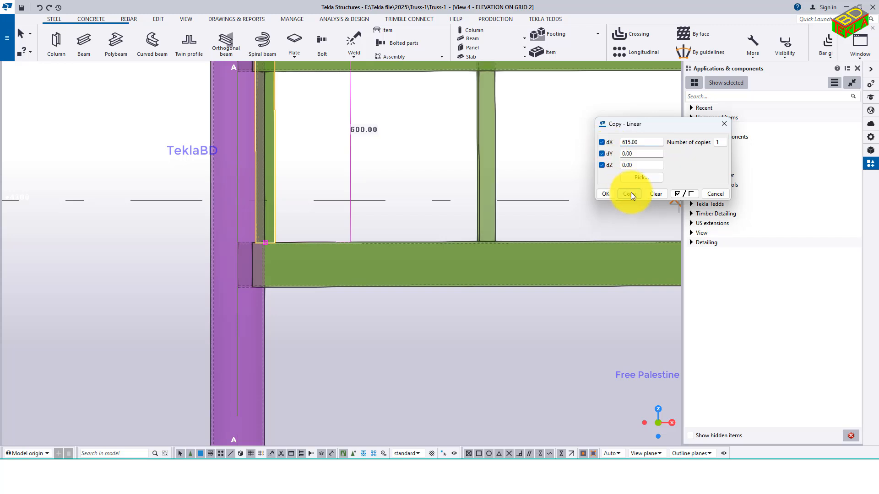
{"action": "left_click", "coordinate": [605, 194]}
End the linear copy and delete the original vertical angle at column A's inner face.
{"action": "right_click", "coordinate": [580, 172]}
{"action": "left_click", "coordinate": [586, 178]}
{"action": "middle_click_drag", "start_coordinate": [538, 269], "coordinate": [512, 359]}
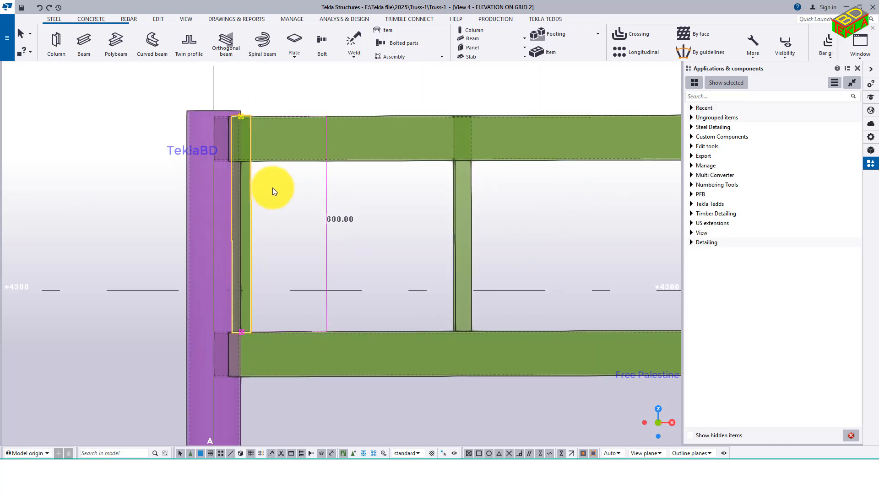
{"action": "key", "text": "Delete"}
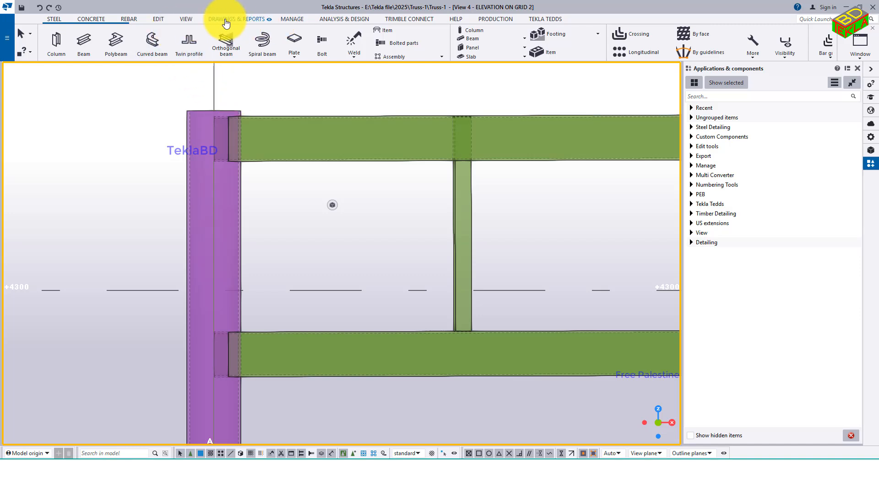
Measure the distance along the upper chord between column A's inner face and the copied vertical angle.
{"action": "left_click", "coordinate": [186, 19]}
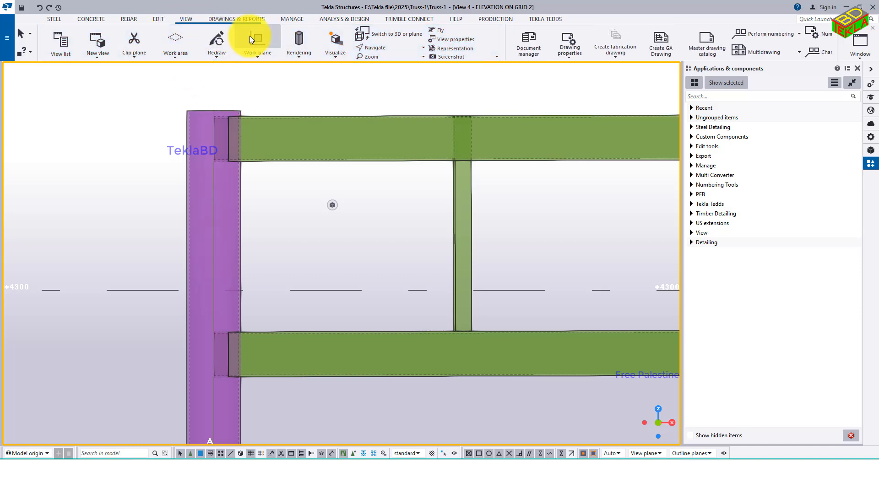
{"action": "scroll", "coordinate": [270, 41], "scroll_direction": "down", "scroll_amount": 5}
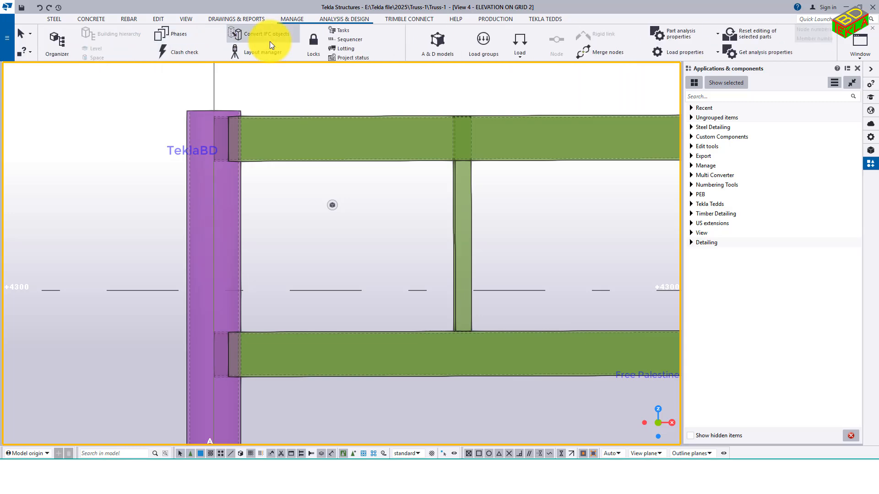
{"action": "scroll", "coordinate": [270, 43], "scroll_direction": "down", "scroll_amount": 6}
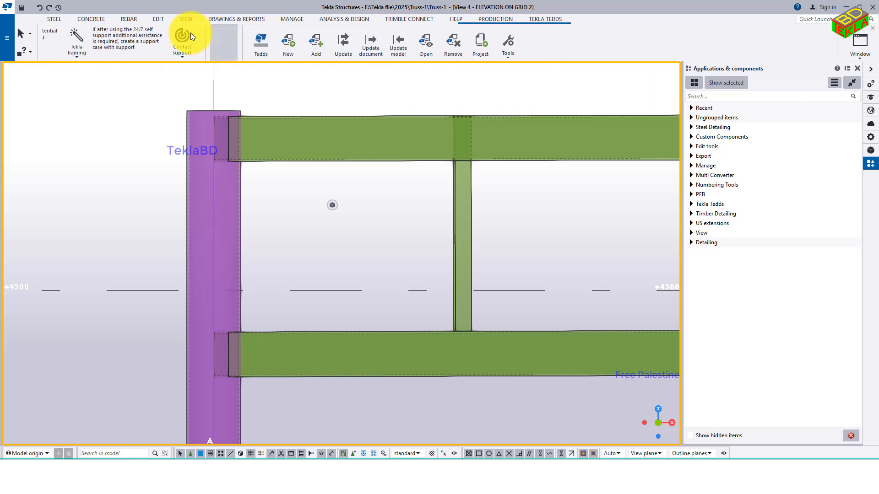
{"action": "left_click", "coordinate": [155, 20]}
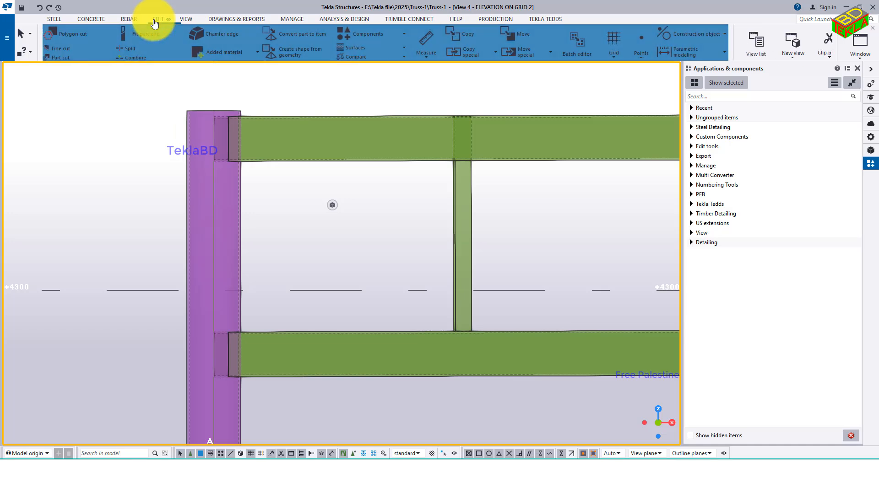
{"action": "left_click", "coordinate": [429, 46]}
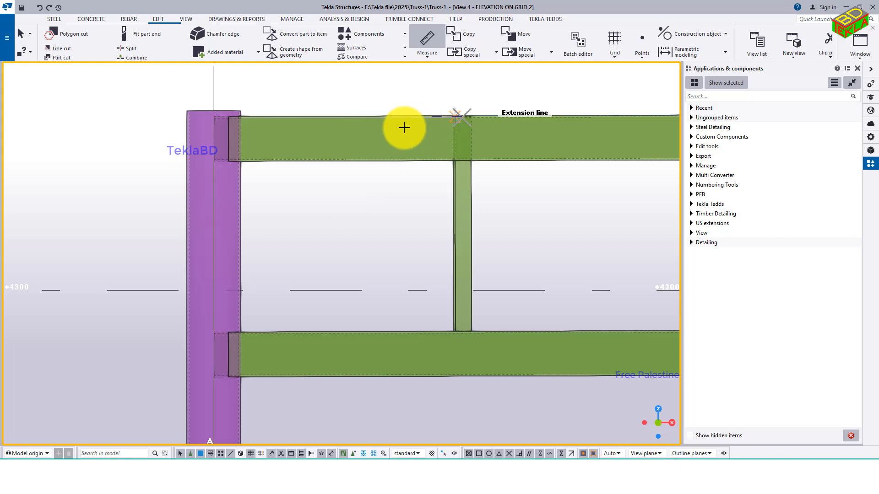
{"action": "left_click", "coordinate": [367, 120]}
{"action": "scroll", "coordinate": [367, 122], "scroll_direction": "up", "scroll_amount": 3}
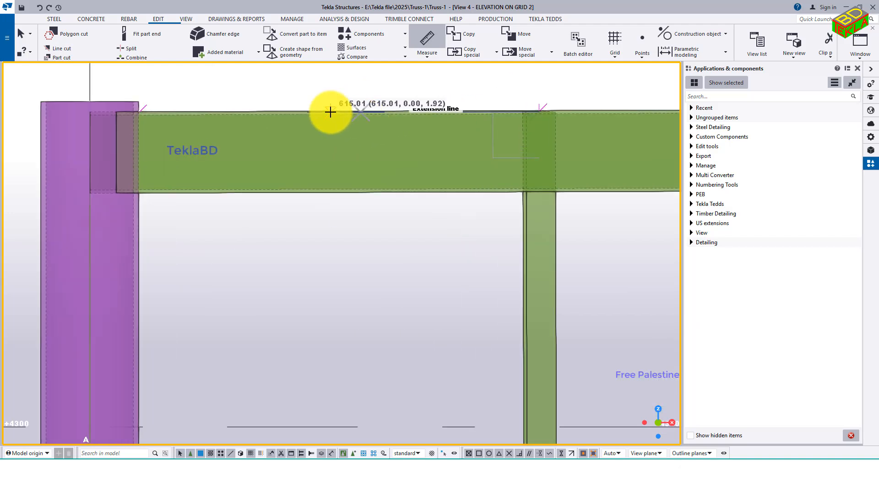
End the measurement and redraw the view to clear the dimension from the upper chord.
{"action": "right_click", "coordinate": [316, 108]}
{"action": "left_click", "coordinate": [335, 110]}
{"action": "right_click", "coordinate": [317, 96]}
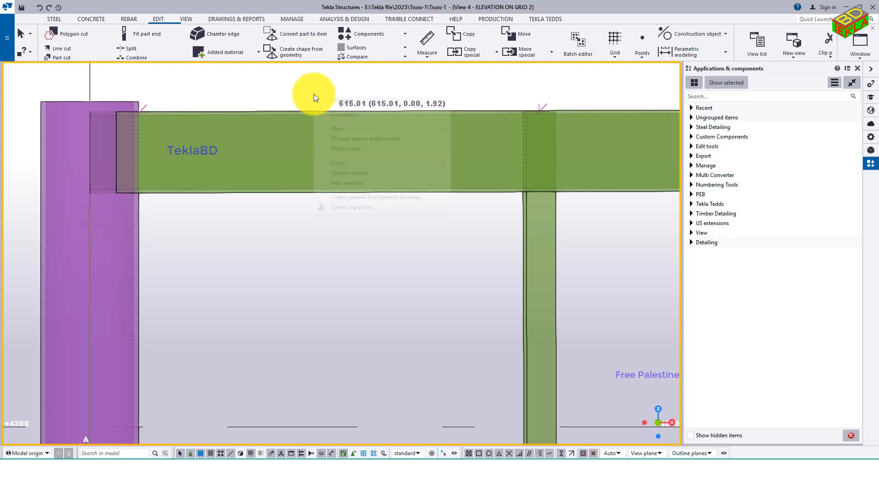
{"action": "left_click", "coordinate": [334, 159]}
{"action": "scroll", "coordinate": [333, 160], "scroll_direction": "down", "scroll_amount": 5}
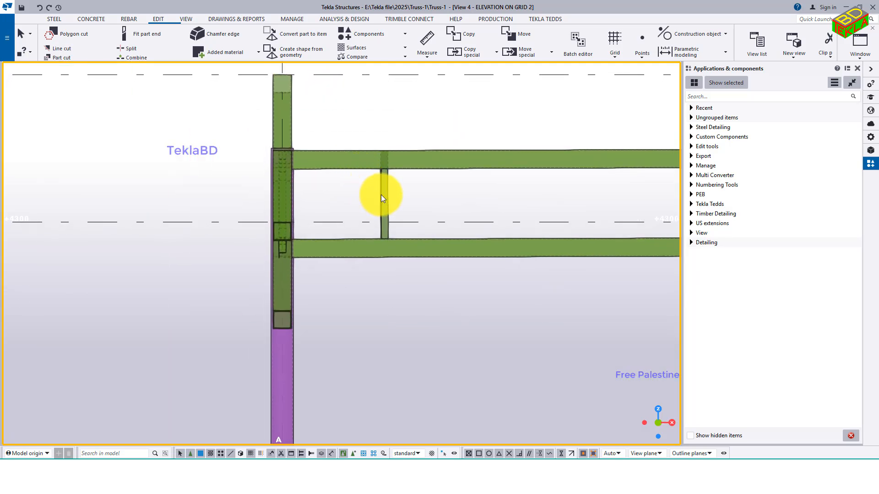
Try to shorten the vertical angle by moving its upper end handle down to the upper chord's lower edge.
{"action": "left_click", "coordinate": [382, 194]}
{"action": "scroll", "coordinate": [383, 170], "scroll_direction": "up", "scroll_amount": 5}
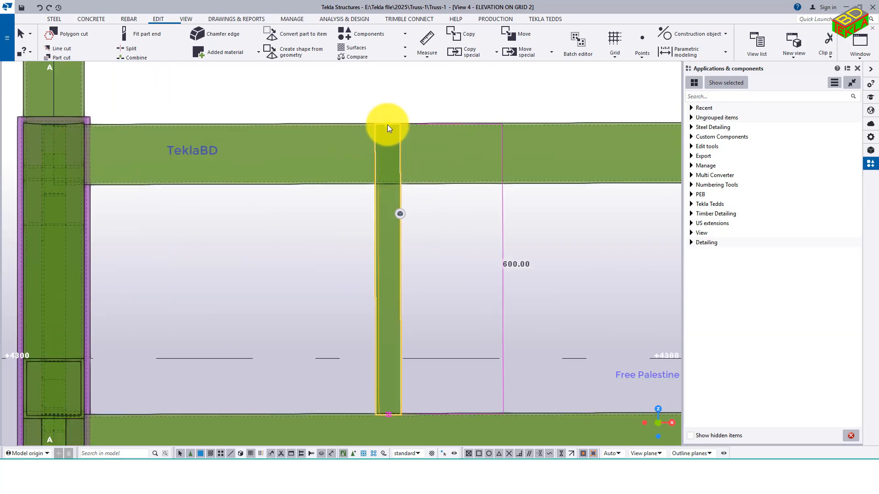
{"action": "left_click", "coordinate": [387, 125]}
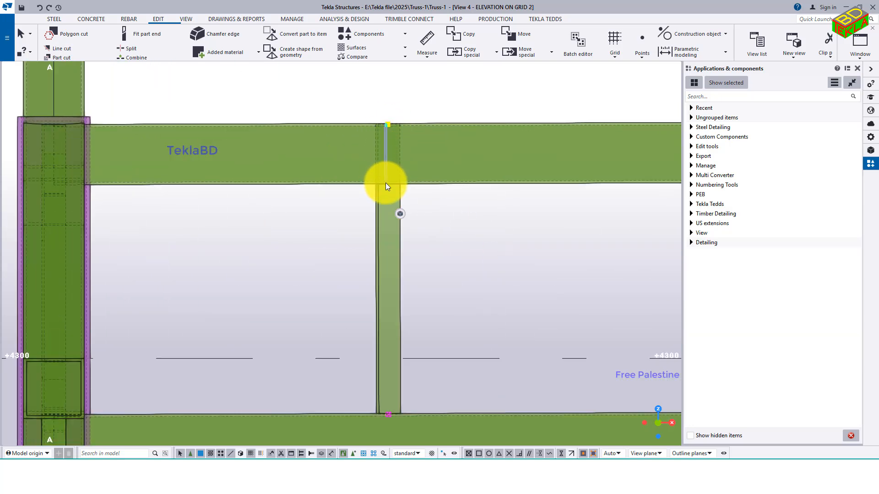
{"action": "left_click", "coordinate": [385, 182]}
{"action": "left_click", "coordinate": [389, 122]}
{"action": "left_click", "coordinate": [400, 205]}
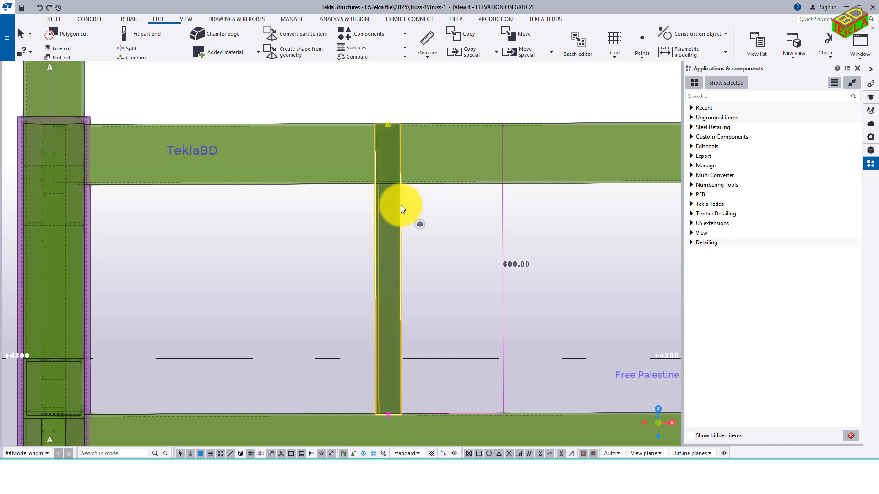
Open the vertical angle's properties and set its start end offset Dx to -125 mm.
{"action": "double_click", "coordinate": [401, 206]}
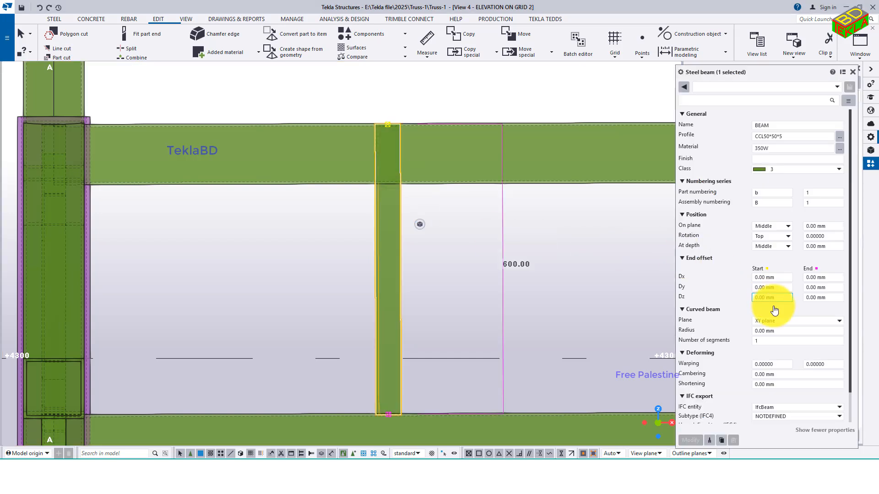
{"action": "left_click", "coordinate": [782, 341]}
{"action": "left_click", "coordinate": [766, 384]}
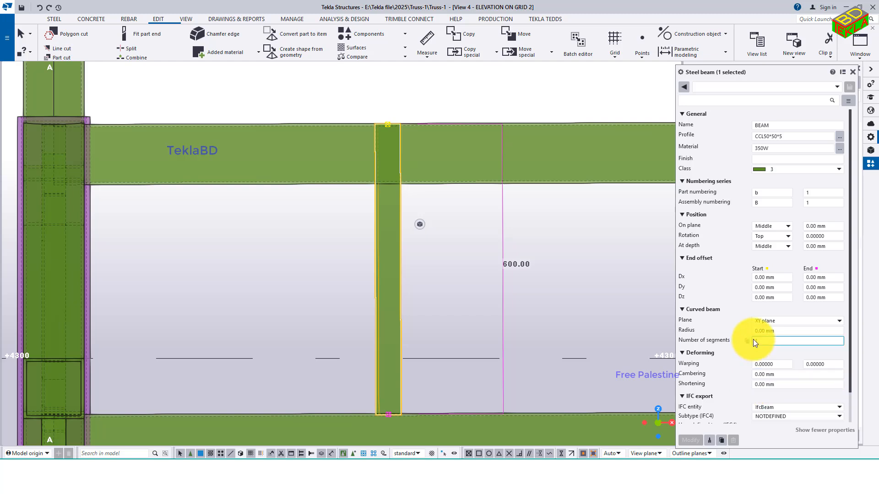
{"action": "left_click", "coordinate": [816, 278]}
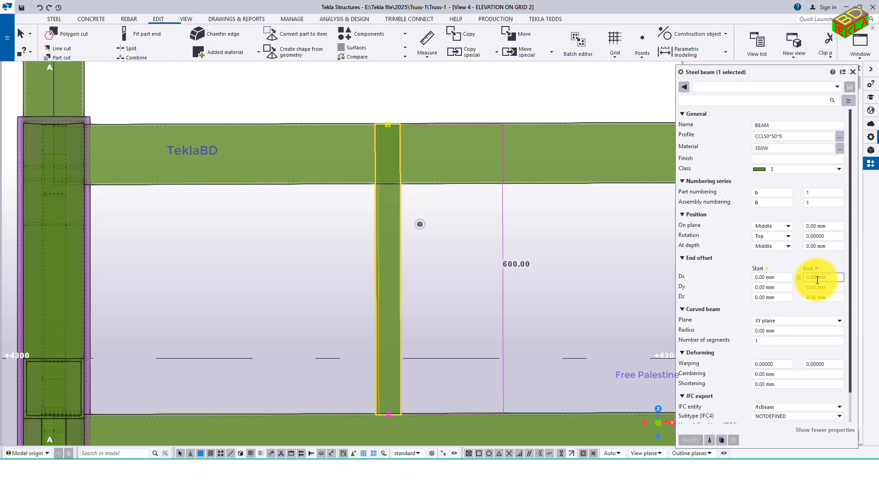
{"action": "left_click", "coordinate": [779, 278]}
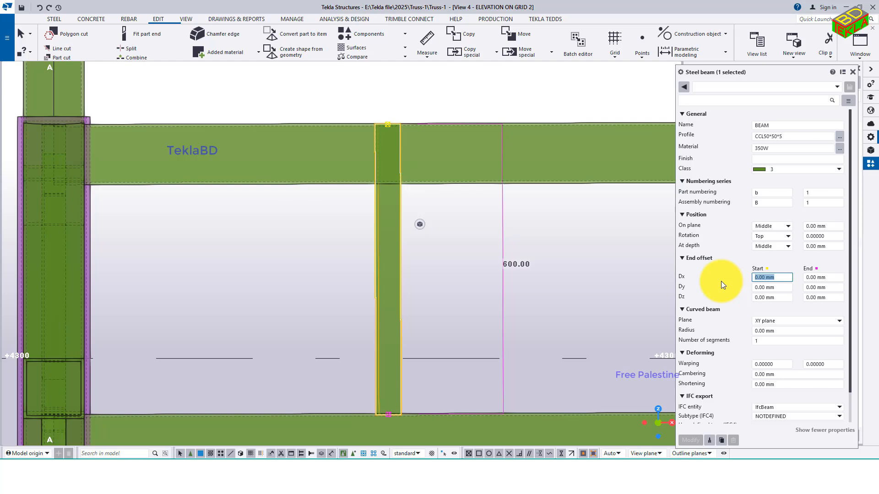
{"action": "type", "text": "-"}
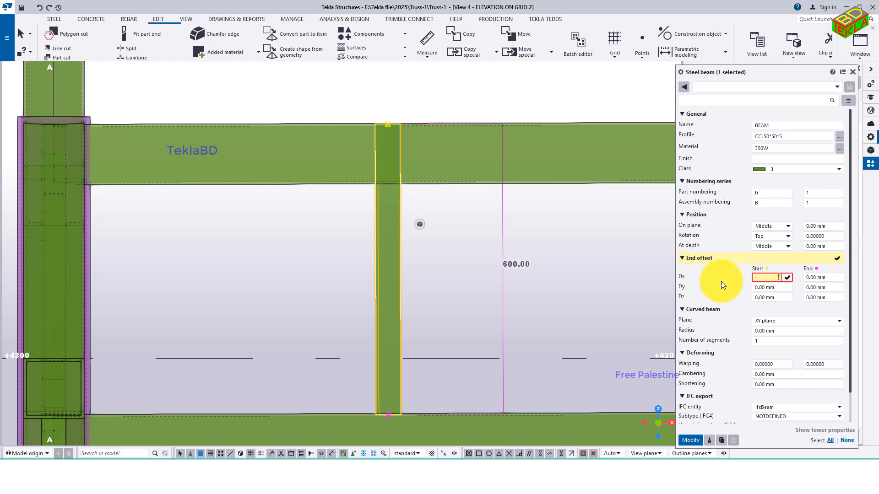
{"action": "type", "text": "125"}
{"action": "left_click", "coordinate": [693, 441]}
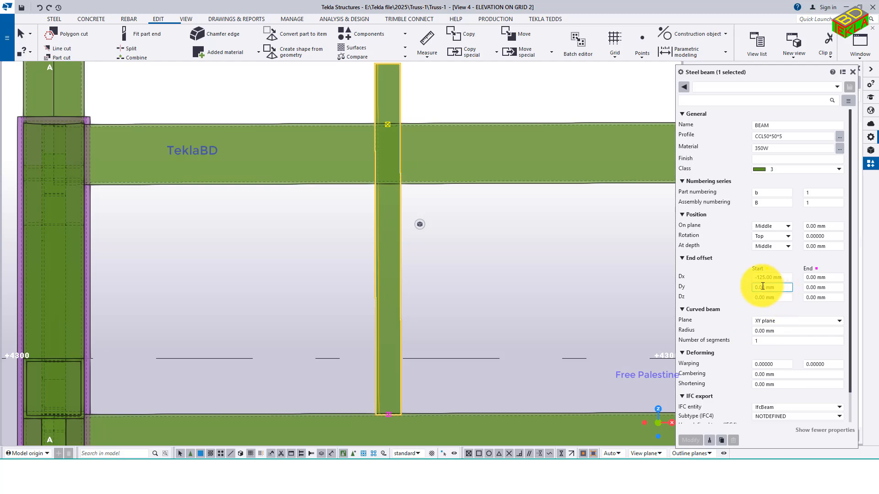
Set the vertical angle's start end offset Dx to 125 mm and inspect its upper end at the chord.
{"action": "key", "text": "Return"}
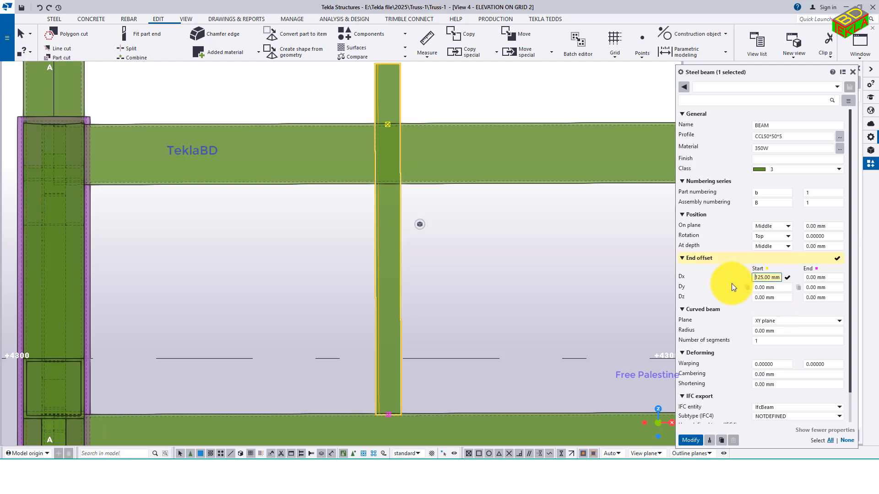
{"action": "left_click", "coordinate": [691, 440]}
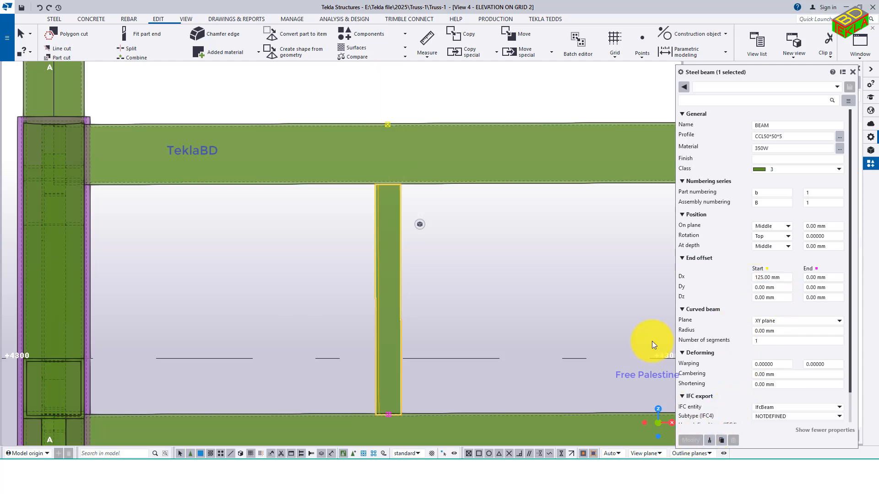
{"action": "scroll", "coordinate": [386, 182], "scroll_direction": "up", "scroll_amount": 5}
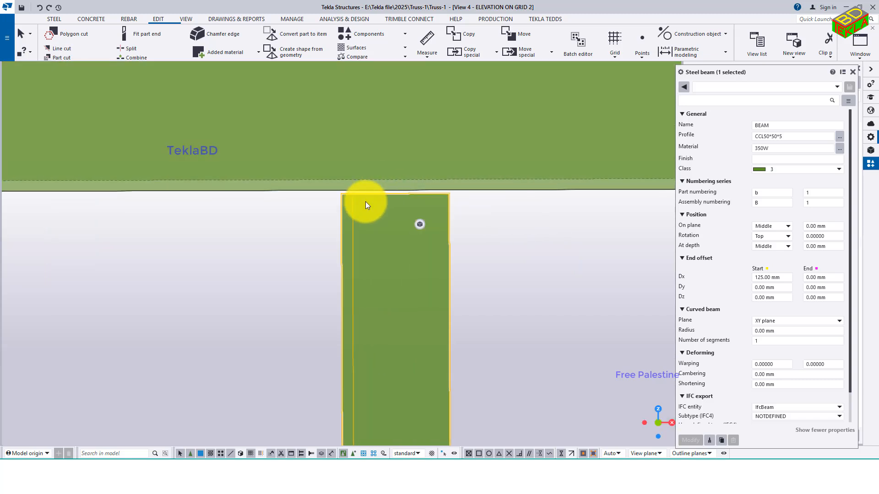
{"action": "left_click", "coordinate": [478, 236]}
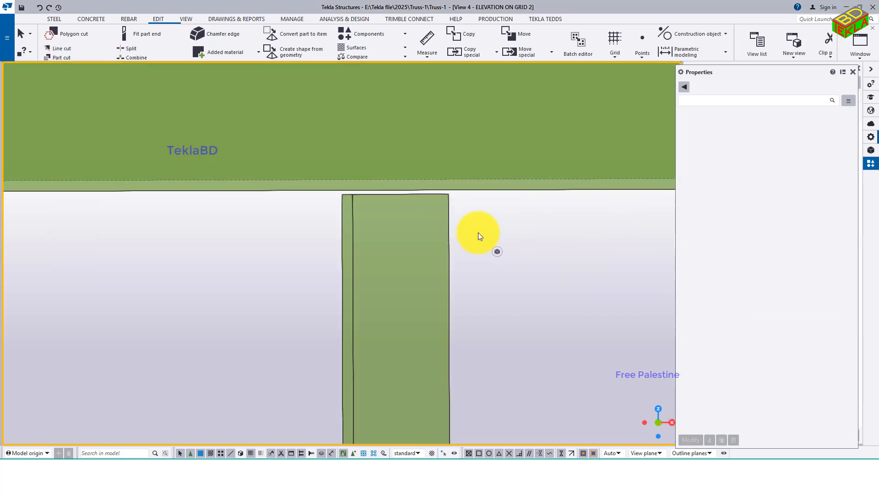
{"action": "scroll", "coordinate": [478, 232], "scroll_direction": "down", "scroll_amount": 5}
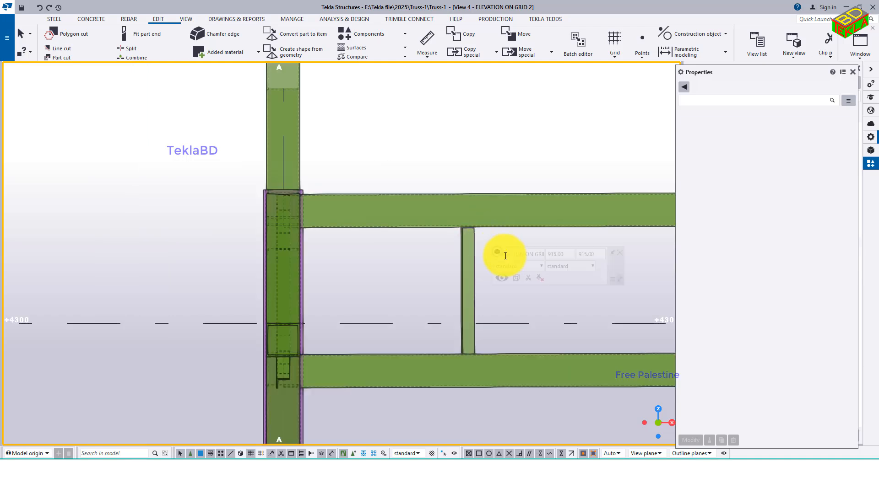
Delete the vertical angle between the upper and lower chords near column A.
{"action": "scroll", "coordinate": [412, 225], "scroll_direction": "up", "scroll_amount": 8}
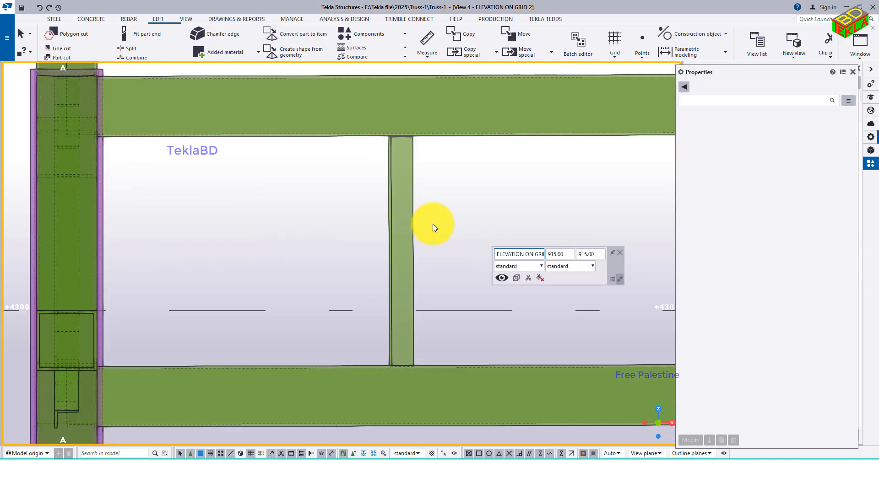
{"action": "double_click", "coordinate": [441, 210]}
{"action": "left_click", "coordinate": [644, 124]}
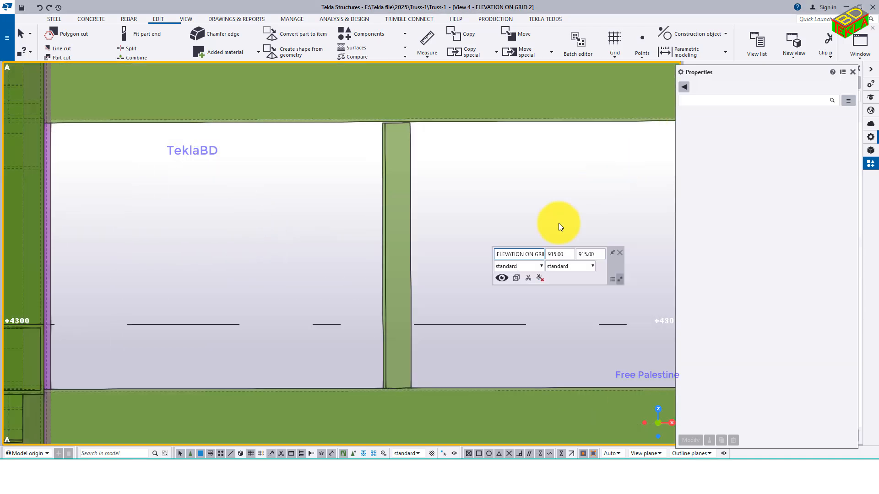
{"action": "left_click", "coordinate": [407, 199]}
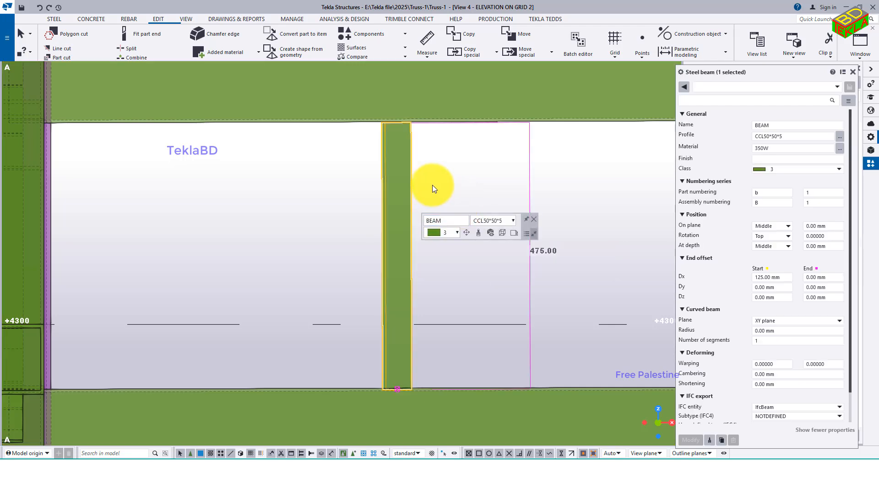
{"action": "key", "text": "Delete"}
{"action": "scroll", "coordinate": [440, 223], "scroll_direction": "down", "scroll_amount": 5}
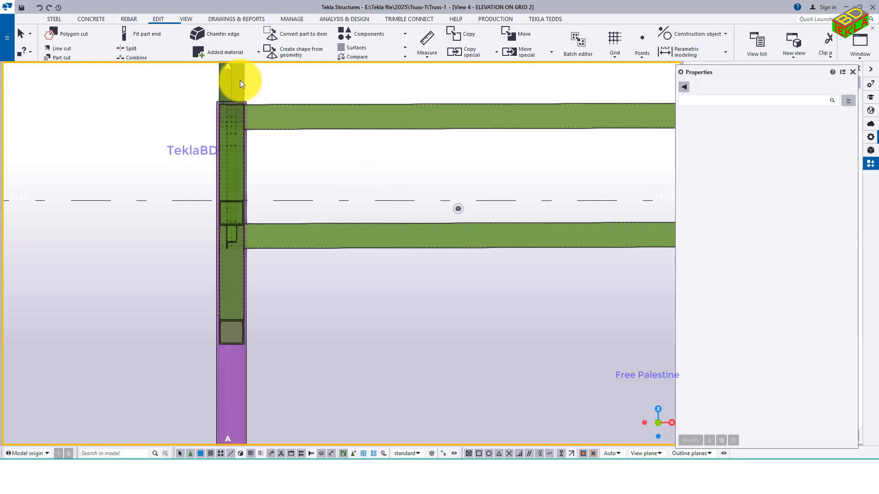
Start a new CCL50*50*5 steel beam at column A's inner face, at the upper chord's lower edge.
{"action": "left_click", "coordinate": [53, 20]}
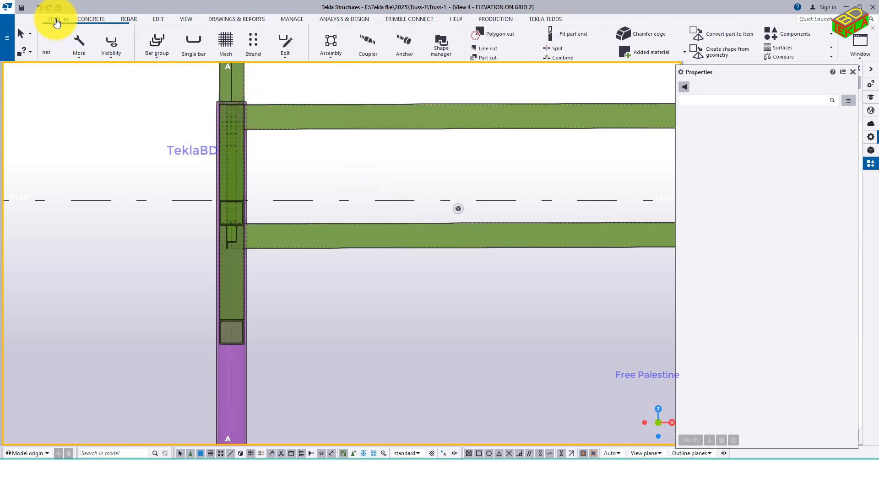
{"action": "left_click", "coordinate": [85, 48]}
{"action": "scroll", "coordinate": [256, 133], "scroll_direction": "up", "scroll_amount": 5}
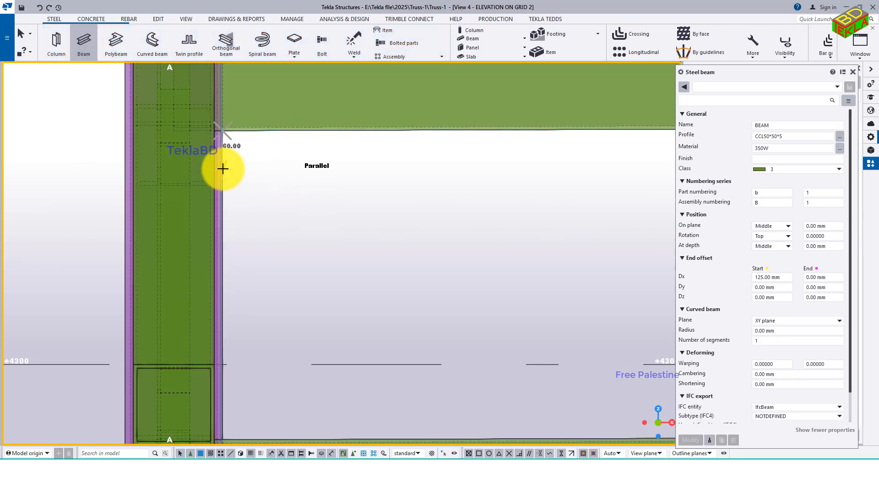
Finish the vertical CCL50*50*5 beam by picking its end point where the column's inner face meets the bottom chord's upper edge.
{"action": "scroll", "coordinate": [221, 304], "scroll_direction": "down", "scroll_amount": 2}
{"action": "scroll", "coordinate": [223, 316], "scroll_direction": "up", "scroll_amount": 5}
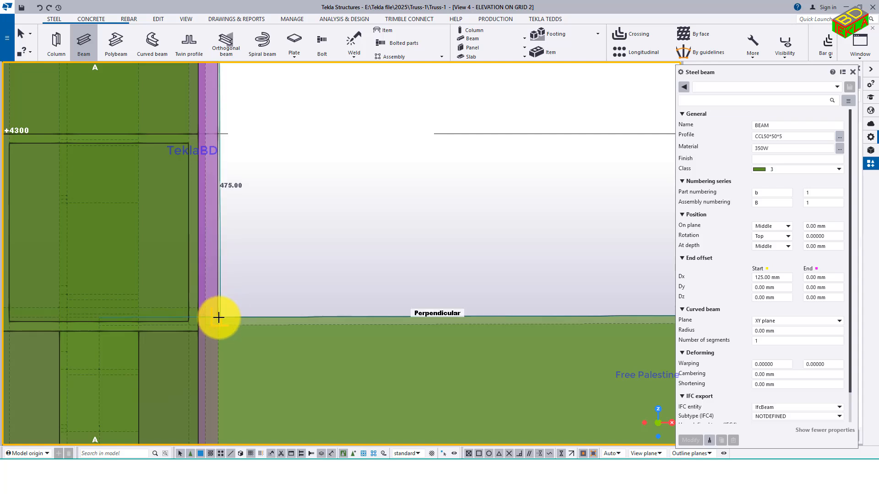
{"action": "left_click", "coordinate": [219, 317]}
{"action": "scroll", "coordinate": [218, 317], "scroll_direction": "up", "scroll_amount": 5}
{"action": "right_click", "coordinate": [335, 225]}
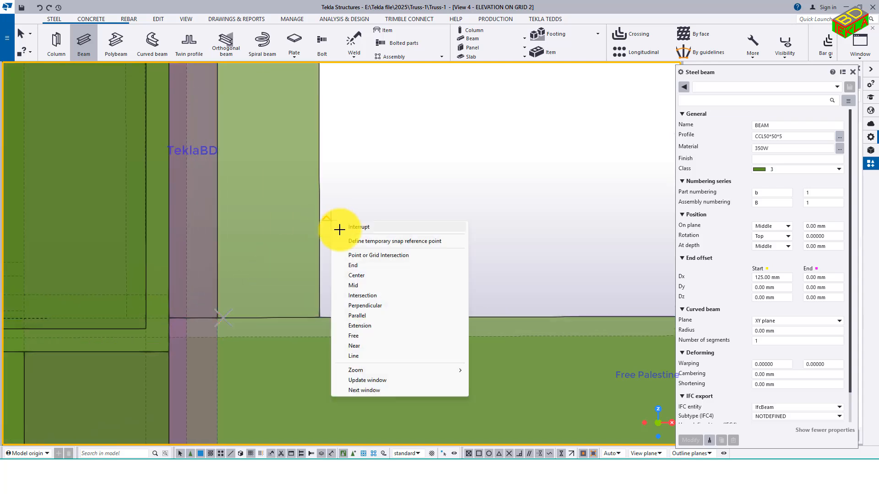
{"action": "left_click", "coordinate": [350, 229]}
Make one linear copy of the vertical at the column face, offset 615 mm in the X direction.
{"action": "left_click", "coordinate": [318, 239]}
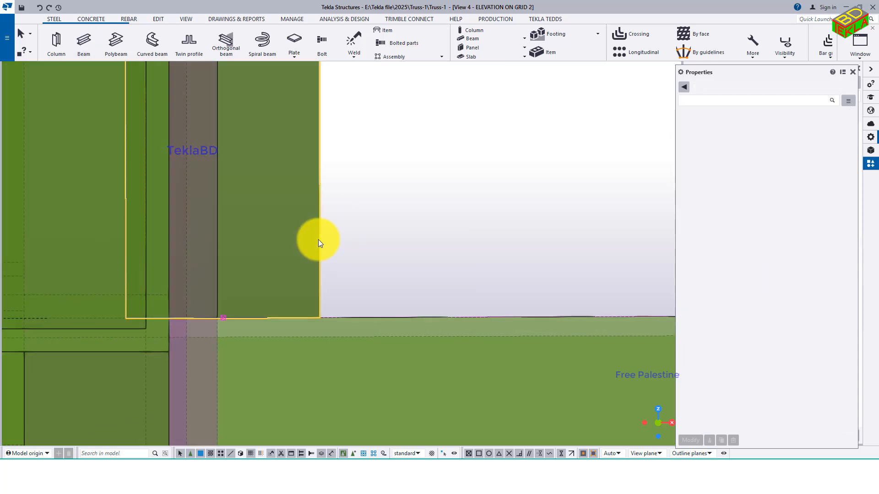
{"action": "scroll", "coordinate": [280, 229], "scroll_direction": "down", "scroll_amount": 5}
{"action": "right_click", "coordinate": [300, 184]}
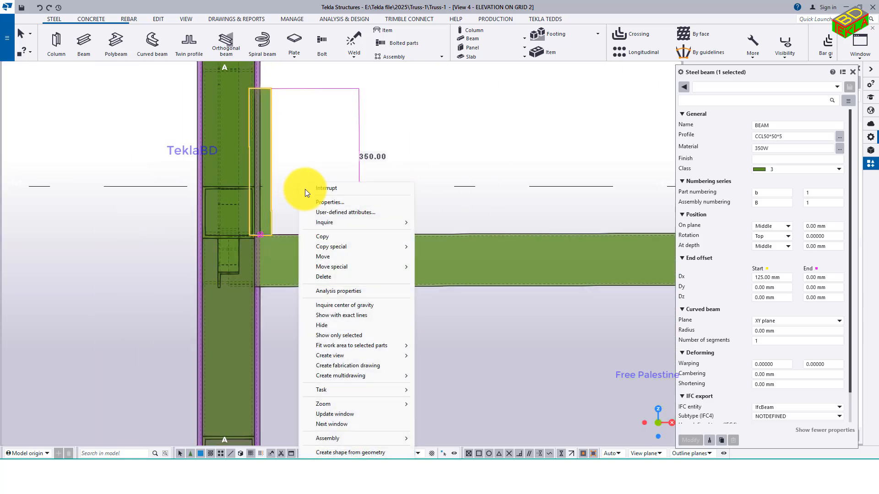
{"action": "mouse_move", "coordinate": [351, 247]}
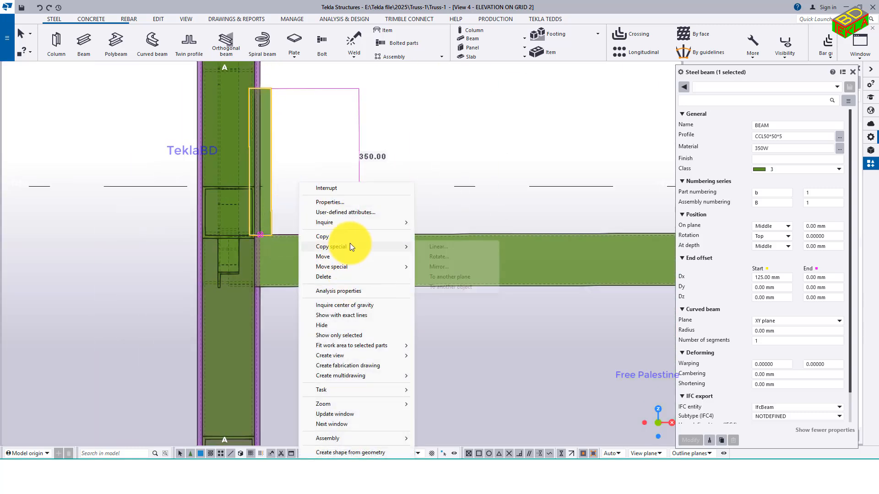
{"action": "left_click", "coordinate": [434, 247]}
{"action": "left_click", "coordinate": [656, 194]}
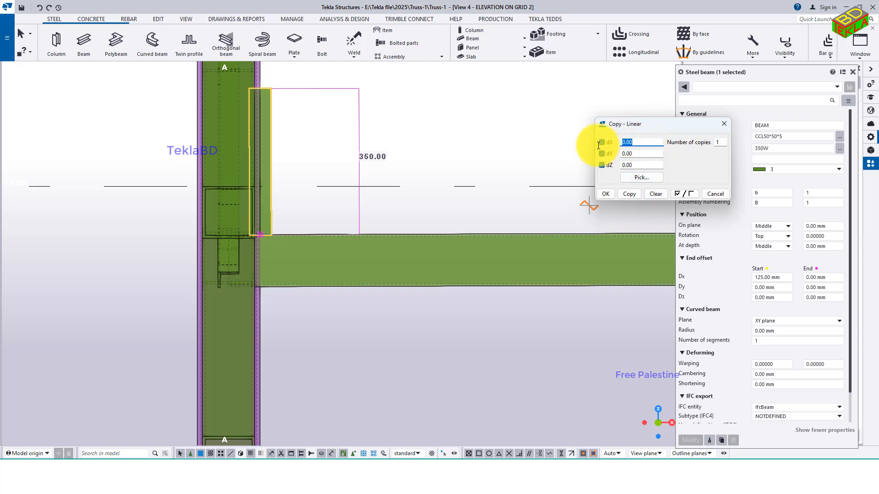
{"action": "type", "text": "615"}
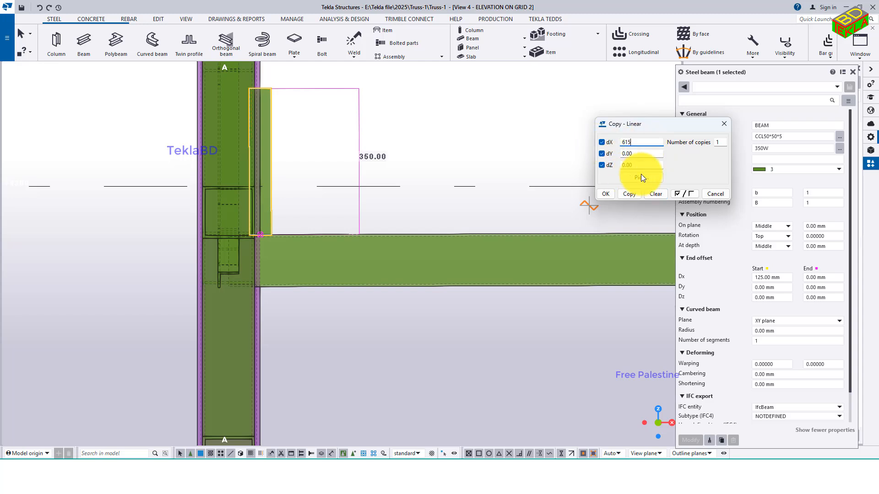
{"action": "left_click", "coordinate": [629, 194]}
{"action": "left_click", "coordinate": [605, 193]}
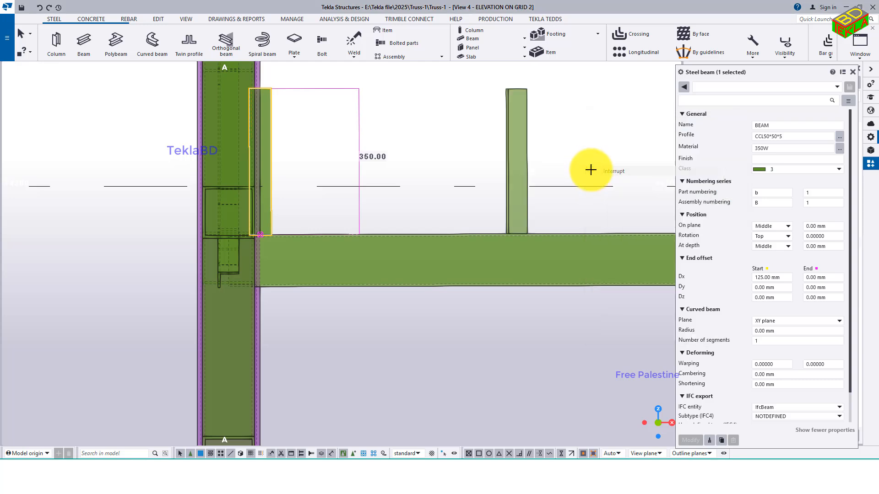
Set the start Dx end offset of the vertical at the column face to 0 mm.
{"action": "middle_click_drag", "start_coordinate": [563, 216], "coordinate": [526, 269]}
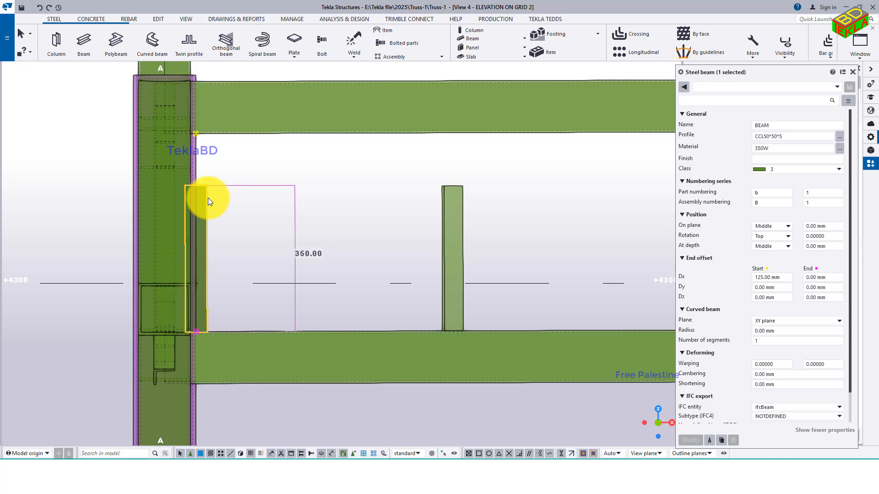
{"action": "left_click", "coordinate": [782, 280]}
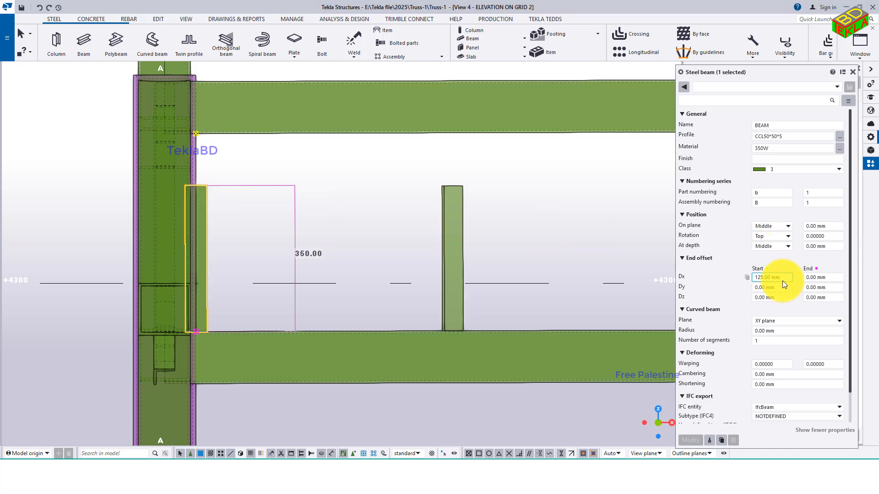
{"action": "left_click_drag", "start_coordinate": [783, 280], "coordinate": [724, 281]}
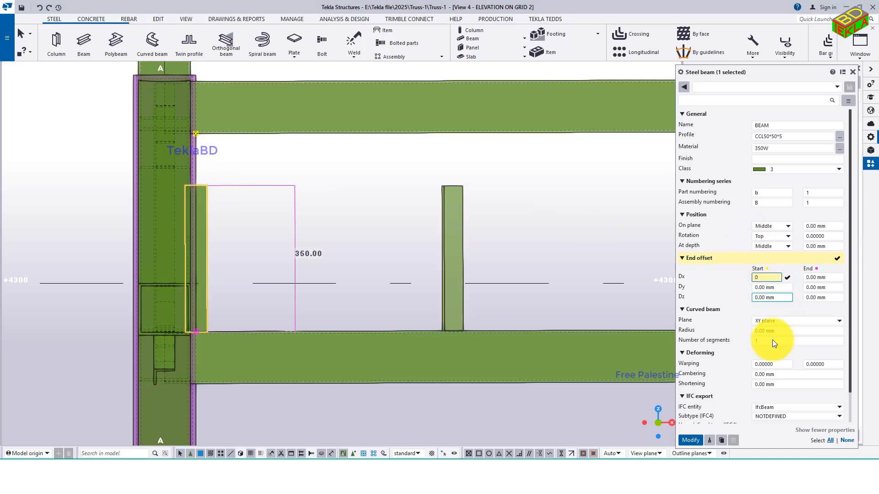
{"action": "left_click", "coordinate": [690, 440]}
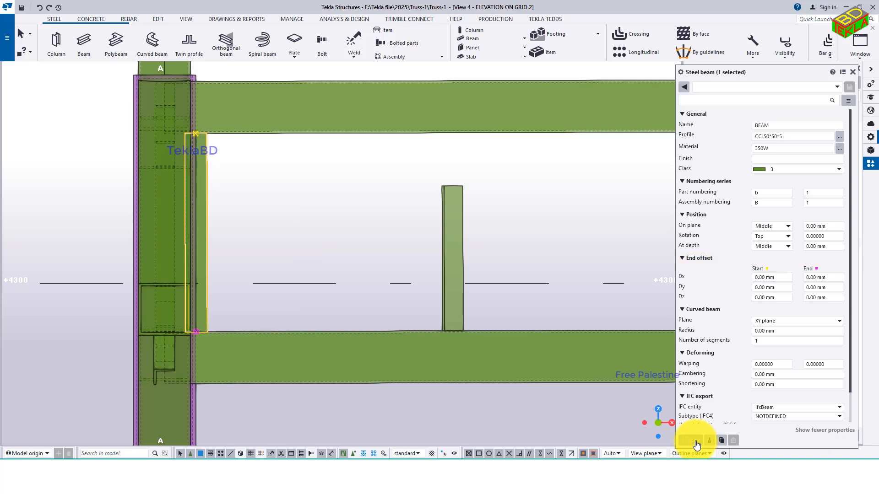
{"action": "key", "text": "Escape"}
Set the start Dx end offset of the copied vertical to 0 mm and close its properties.
{"action": "left_click", "coordinate": [462, 227]}
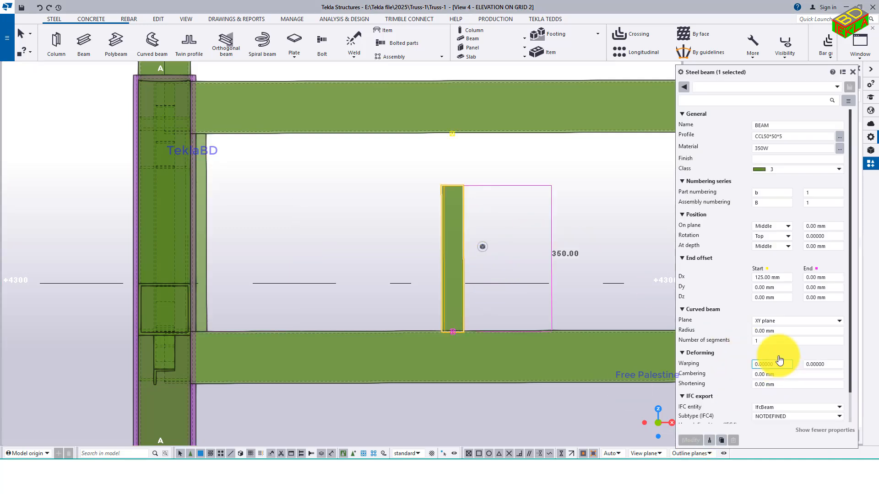
{"action": "left_click", "coordinate": [780, 278]}
{"action": "type", "text": "0"}
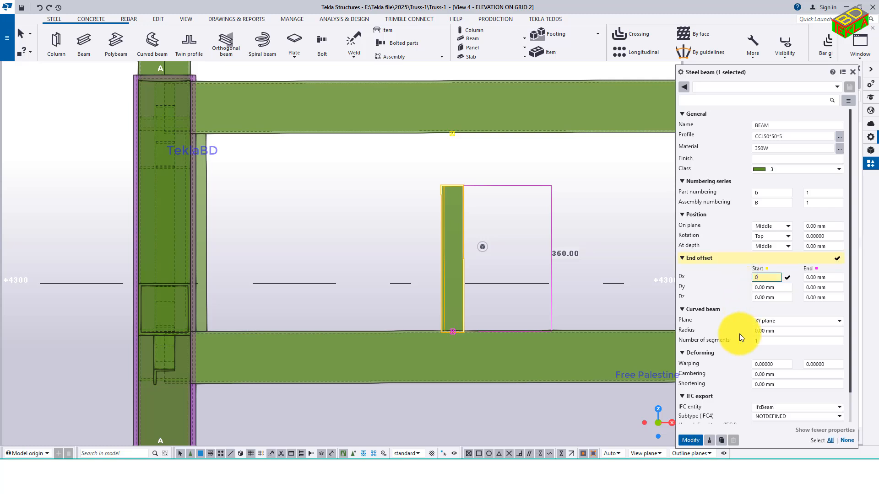
{"action": "left_click", "coordinate": [691, 439]}
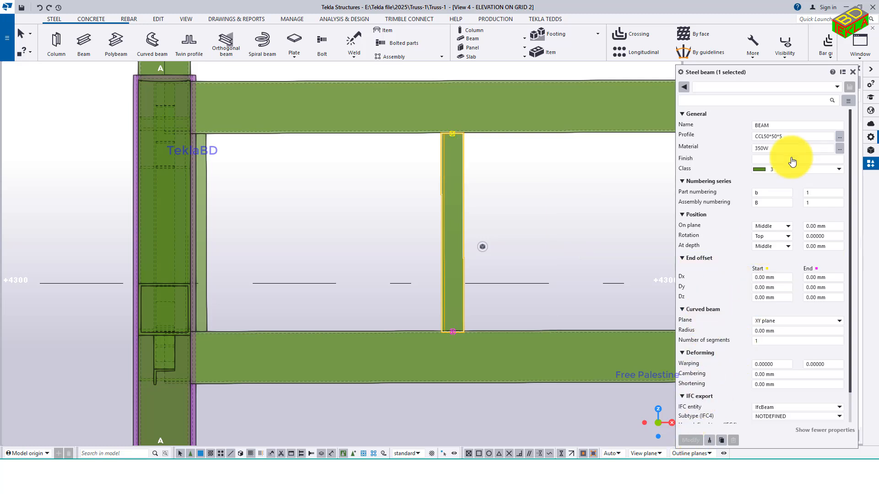
{"action": "left_click", "coordinate": [853, 72]}
Examine how the upper ends of both verticals meet the underside of the top chord.
{"action": "left_click", "coordinate": [518, 163]}
{"action": "scroll", "coordinate": [456, 139], "scroll_direction": "up", "scroll_amount": 5}
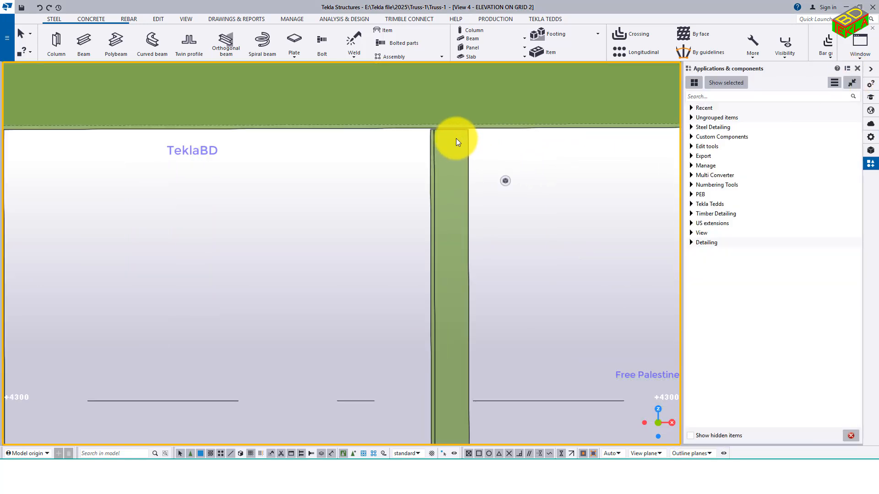
{"action": "scroll", "coordinate": [453, 141], "scroll_direction": "down", "scroll_amount": 5}
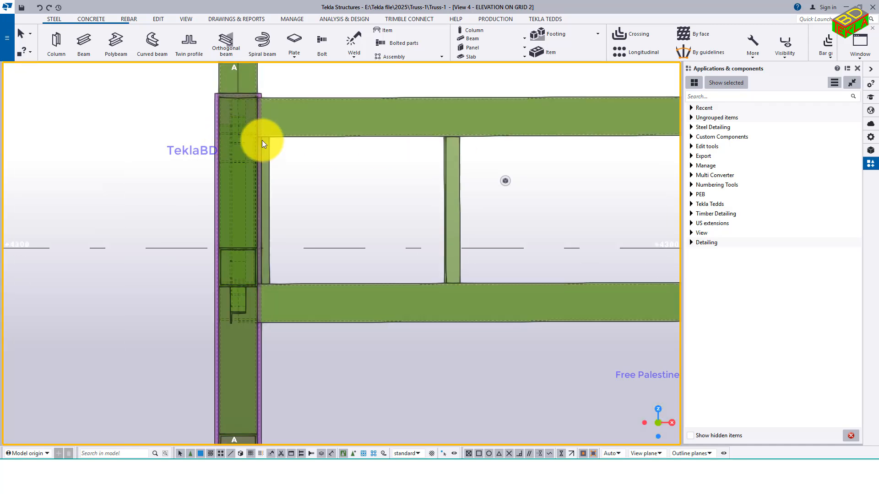
{"action": "scroll", "coordinate": [262, 138], "scroll_direction": "up", "scroll_amount": 5}
{"action": "scroll", "coordinate": [265, 133], "scroll_direction": "up", "scroll_amount": 2}
{"action": "scroll", "coordinate": [256, 143], "scroll_direction": "down", "scroll_amount": 3}
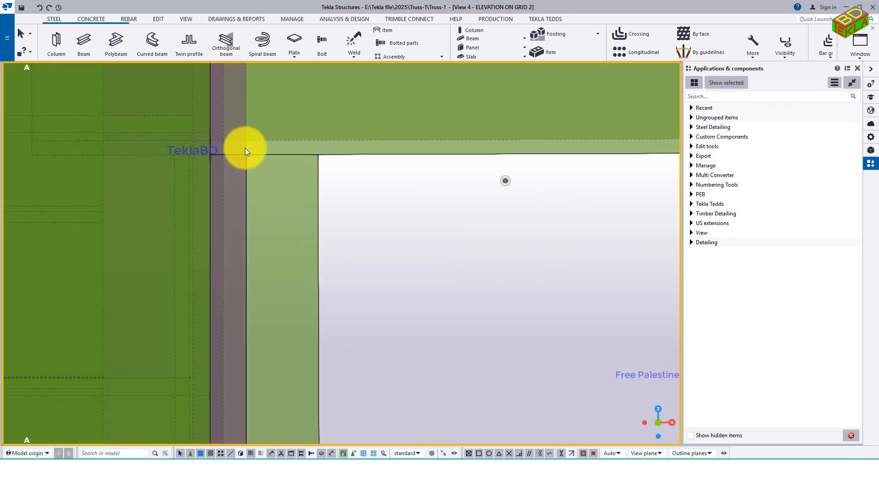
{"action": "scroll", "coordinate": [244, 152], "scroll_direction": "down", "scroll_amount": 4}
{"action": "middle_click_drag", "start_coordinate": [316, 170], "coordinate": [292, 166]}
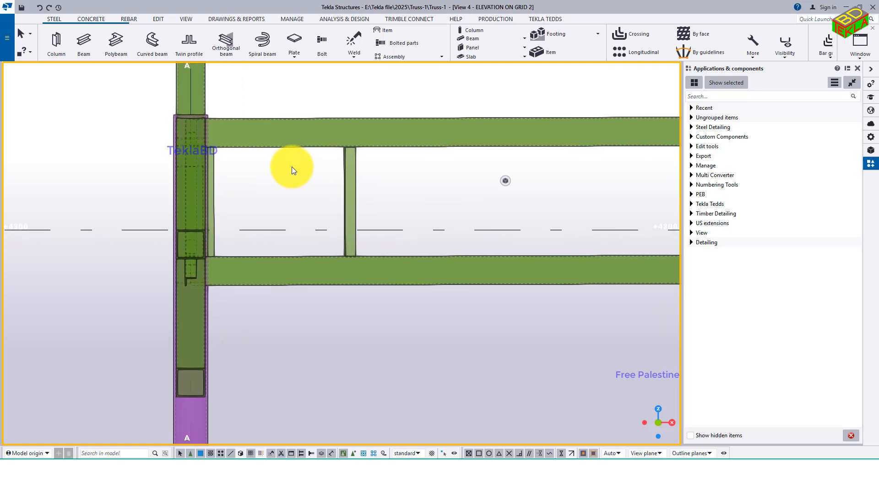
{"action": "scroll", "coordinate": [208, 149], "scroll_direction": "up", "scroll_amount": 5}
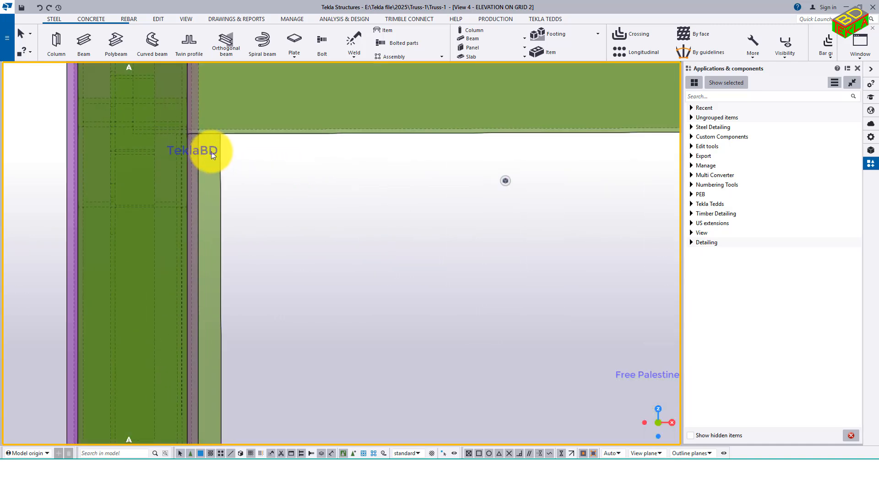
{"action": "scroll", "coordinate": [213, 136], "scroll_direction": "down", "scroll_amount": 4}
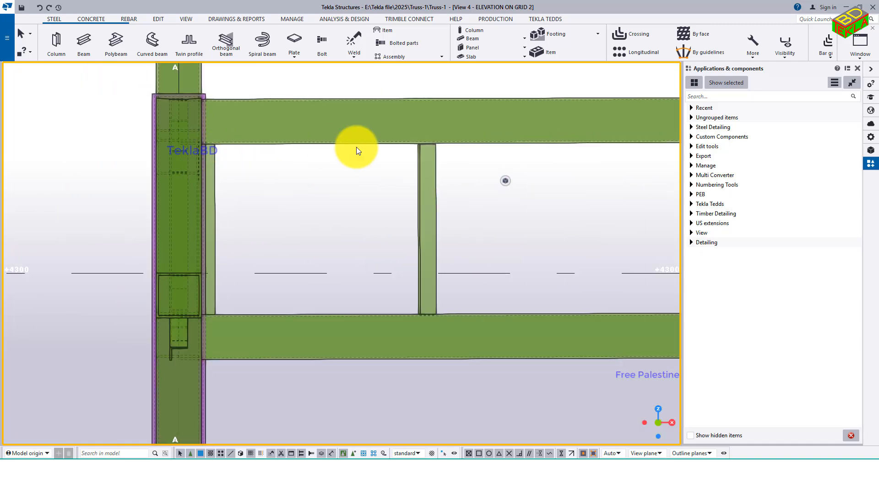
{"action": "scroll", "coordinate": [445, 137], "scroll_direction": "up", "scroll_amount": 3}
{"action": "scroll", "coordinate": [406, 147], "scroll_direction": "up", "scroll_amount": 4}
Move the copied vertical up from its lower end point to the upper edge of the bottom chord.
{"action": "left_click", "coordinate": [377, 194]}
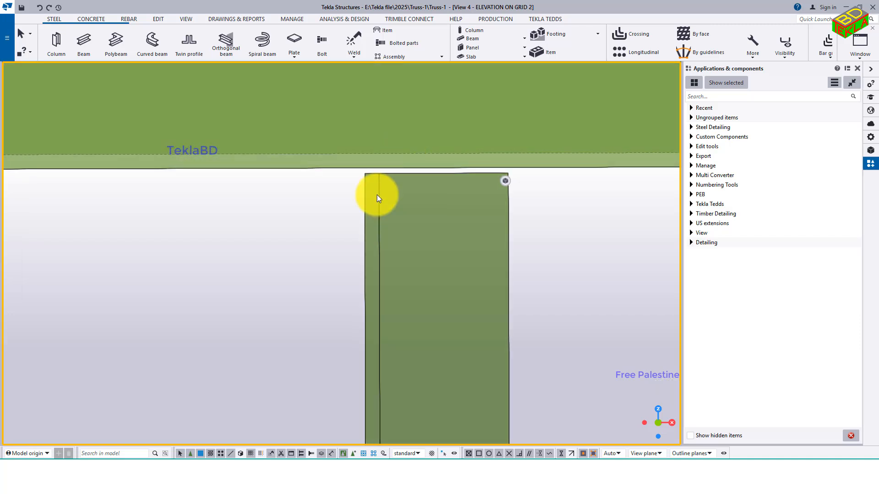
{"action": "scroll", "coordinate": [262, 167], "scroll_direction": "down", "scroll_amount": 8}
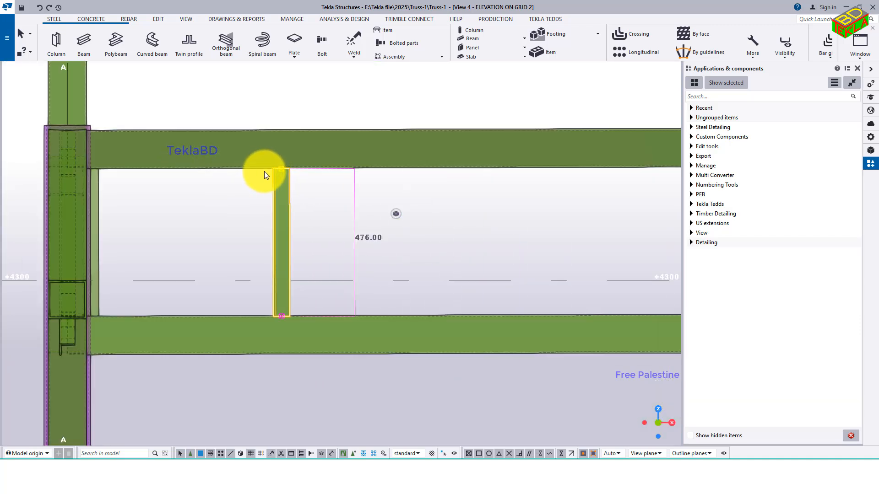
{"action": "scroll", "coordinate": [284, 236], "scroll_direction": "up", "scroll_amount": 8}
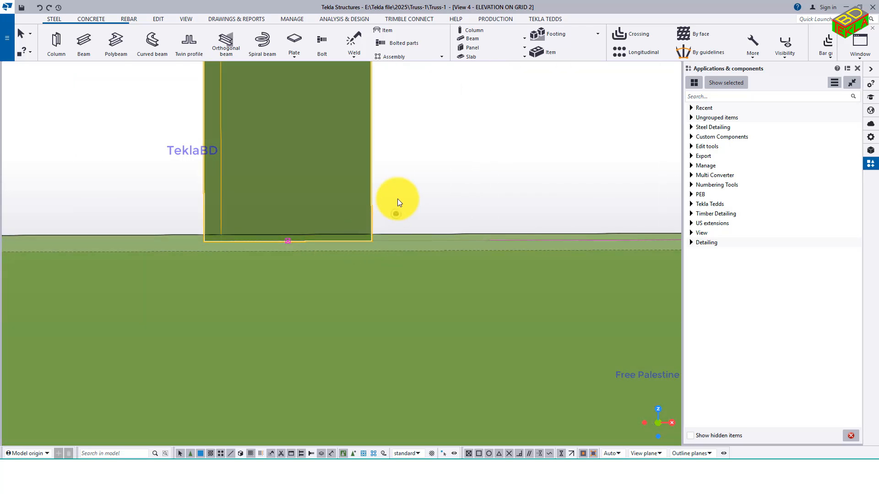
{"action": "right_click", "coordinate": [408, 178]}
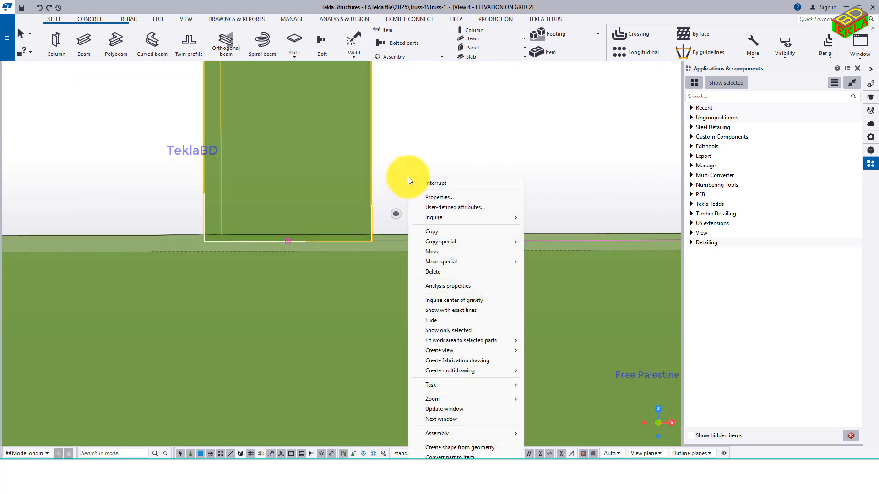
{"action": "left_click", "coordinate": [440, 253]}
{"action": "left_click", "coordinate": [286, 241]}
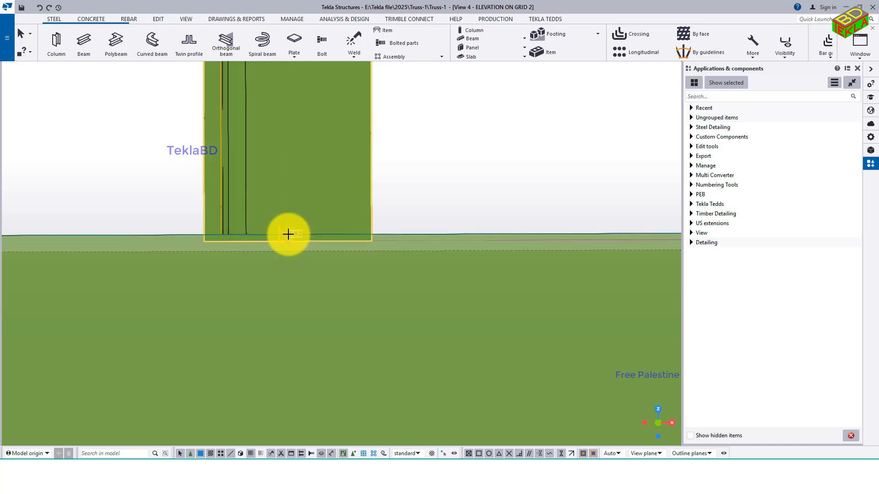
{"action": "scroll", "coordinate": [302, 240], "scroll_direction": "down", "scroll_amount": 10}
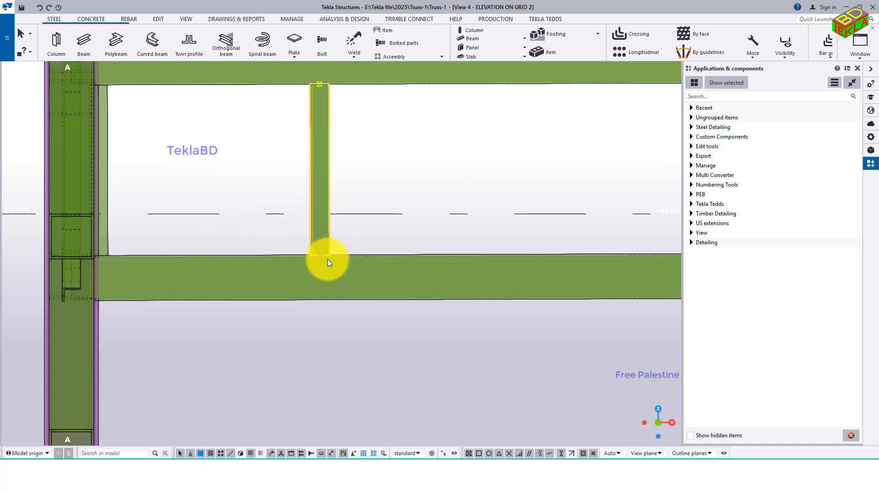
{"action": "scroll", "coordinate": [322, 81], "scroll_direction": "up", "scroll_amount": 3}
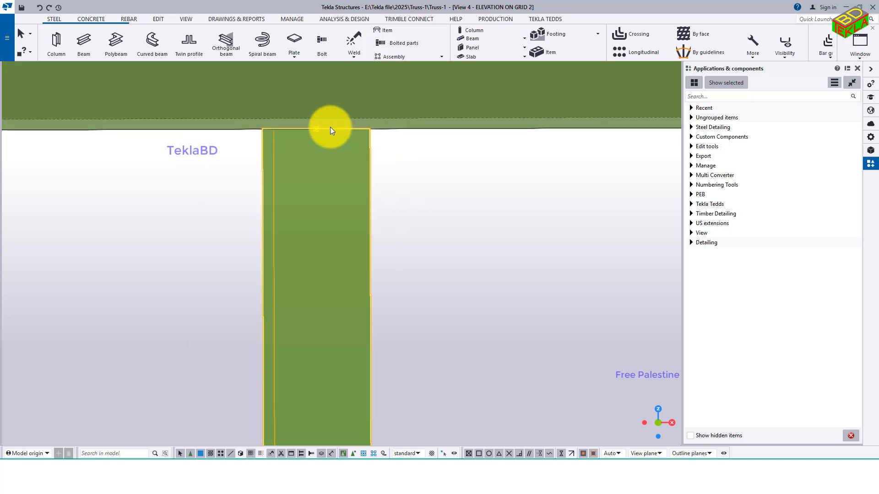
{"action": "scroll", "coordinate": [363, 138], "scroll_direction": "down", "scroll_amount": 3}
{"action": "left_click", "coordinate": [416, 160]}
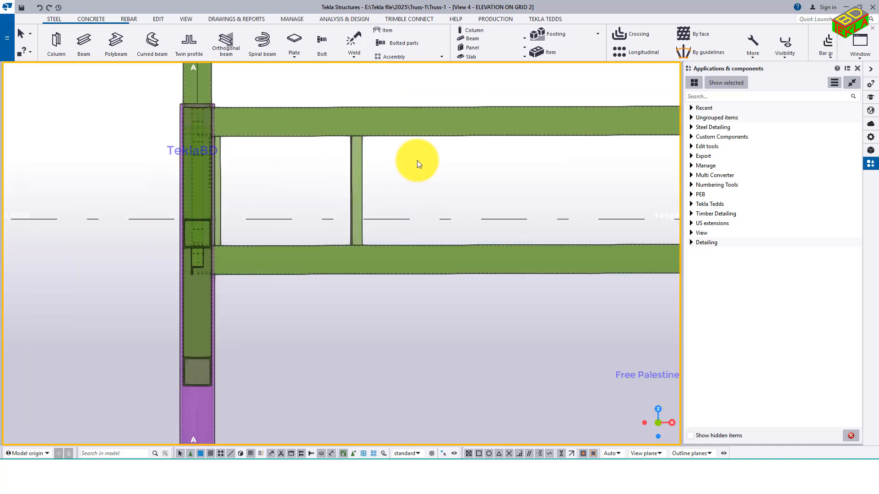
Delete the vertical at the grid A column face, keeping the copied one.
{"action": "left_click", "coordinate": [221, 174]}
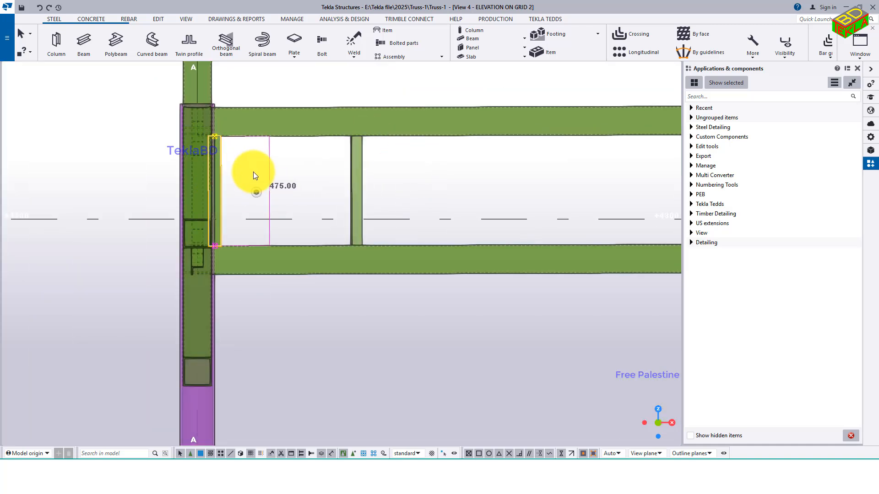
{"action": "key", "text": "Delete"}
{"action": "scroll", "coordinate": [254, 172], "scroll_direction": "down", "scroll_amount": 3}
{"action": "scroll", "coordinate": [255, 172], "scroll_direction": "down", "scroll_amount": 2}
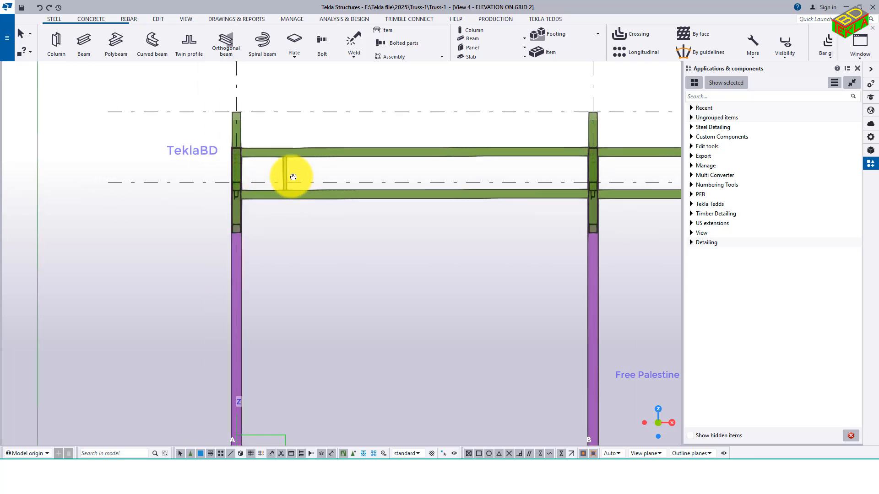
Switch to the PDF drawing in Foxit Reader and check the truss angle layout between grids A and B.
{"action": "mouse_move", "coordinate": [621, 476]}
{"action": "left_click", "coordinate": [621, 434]}
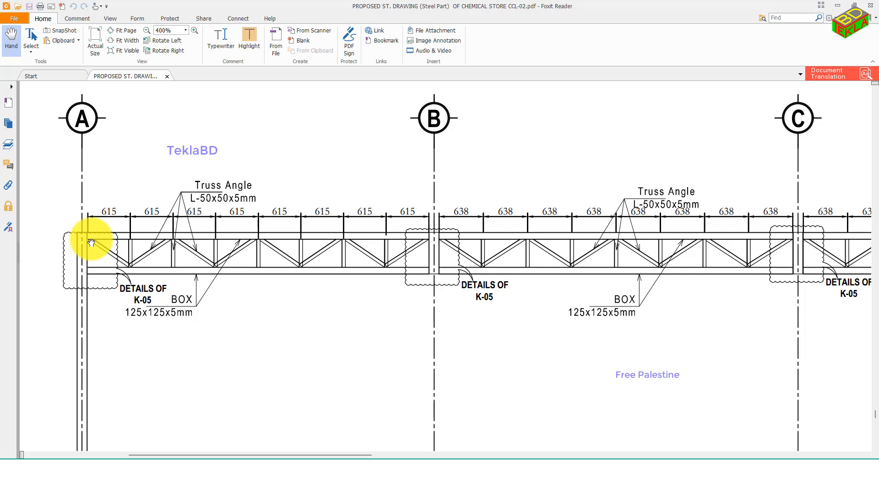
{"action": "left_click", "coordinate": [836, 7]}
Model a diagonal beam from the top chord's underside at the grid A column face to the foot of the first vertical.
{"action": "scroll", "coordinate": [248, 199], "scroll_direction": "up", "scroll_amount": 5}
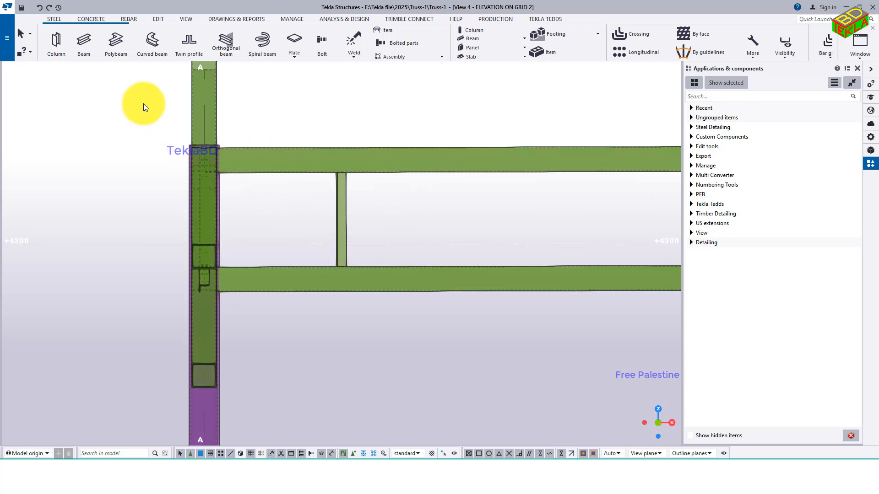
{"action": "left_click", "coordinate": [84, 41]}
{"action": "scroll", "coordinate": [205, 175], "scroll_direction": "up", "scroll_amount": 8}
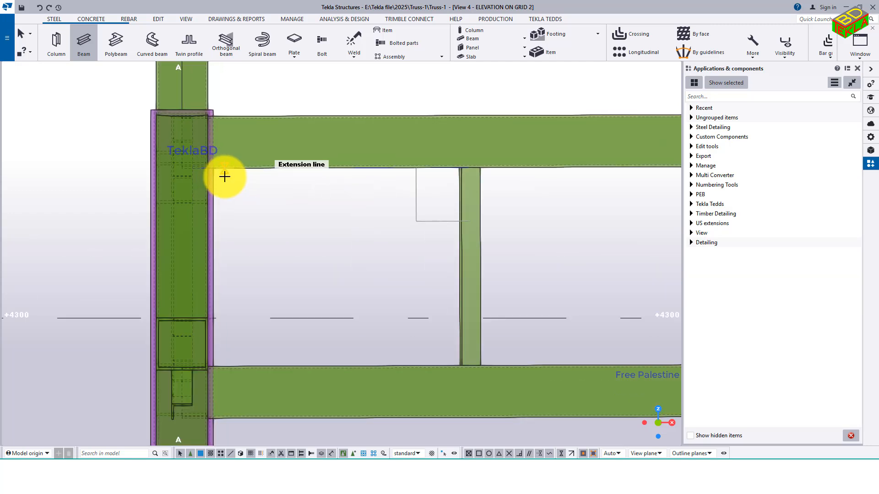
{"action": "scroll", "coordinate": [206, 161], "scroll_direction": "up", "scroll_amount": 2}
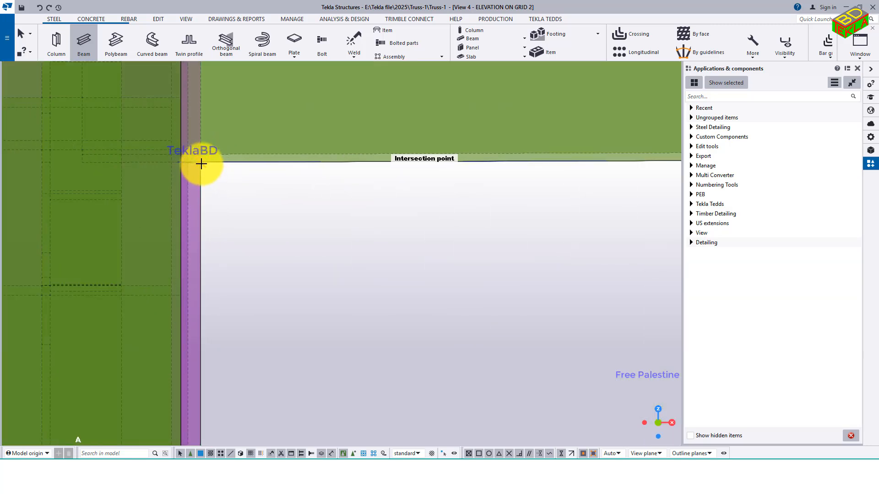
{"action": "left_click", "coordinate": [203, 166]}
{"action": "scroll", "coordinate": [206, 169], "scroll_direction": "down", "scroll_amount": 5}
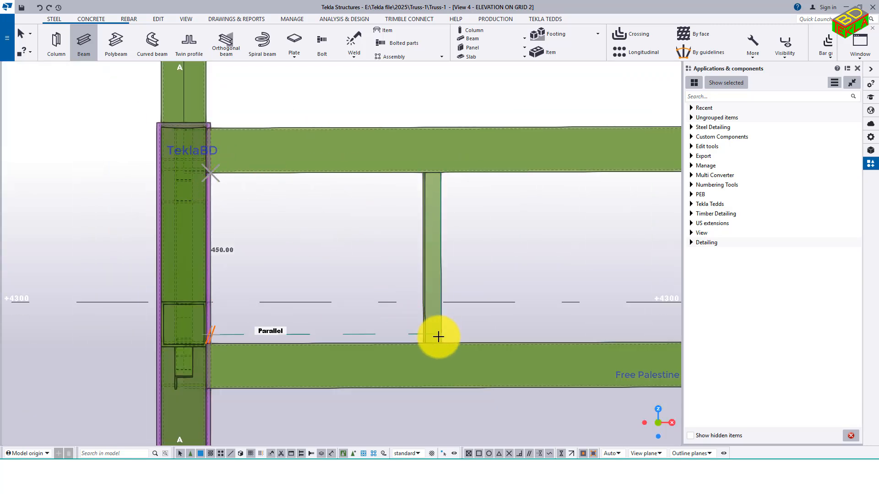
{"action": "scroll", "coordinate": [423, 339], "scroll_direction": "up", "scroll_amount": 4}
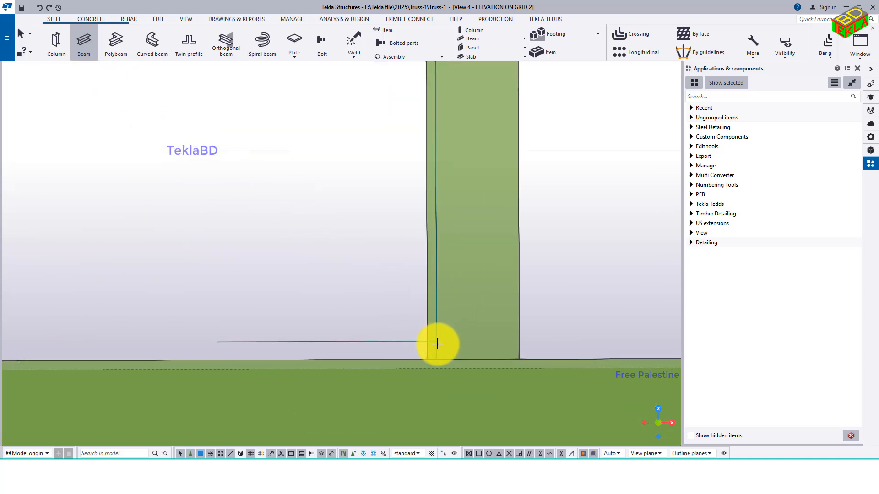
{"action": "left_click", "coordinate": [427, 359]}
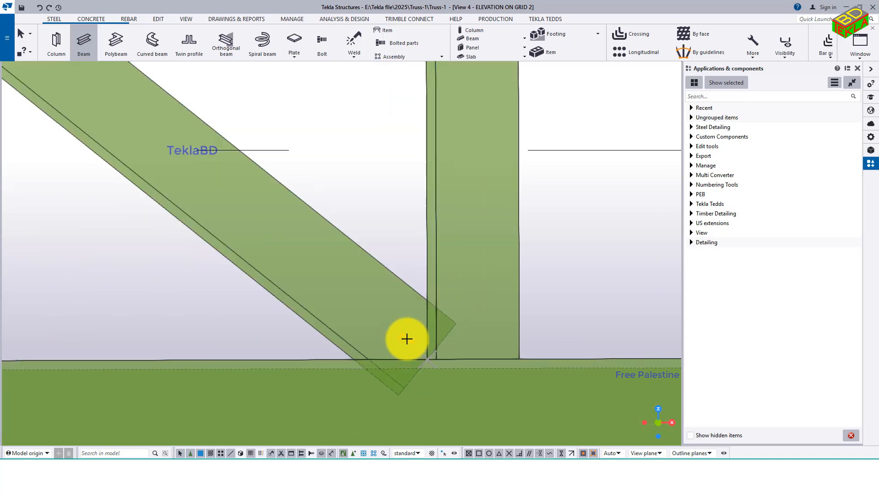
{"action": "scroll", "coordinate": [406, 337], "scroll_direction": "down", "scroll_amount": 2}
{"action": "right_click", "coordinate": [384, 246]}
{"action": "left_click", "coordinate": [387, 246]}
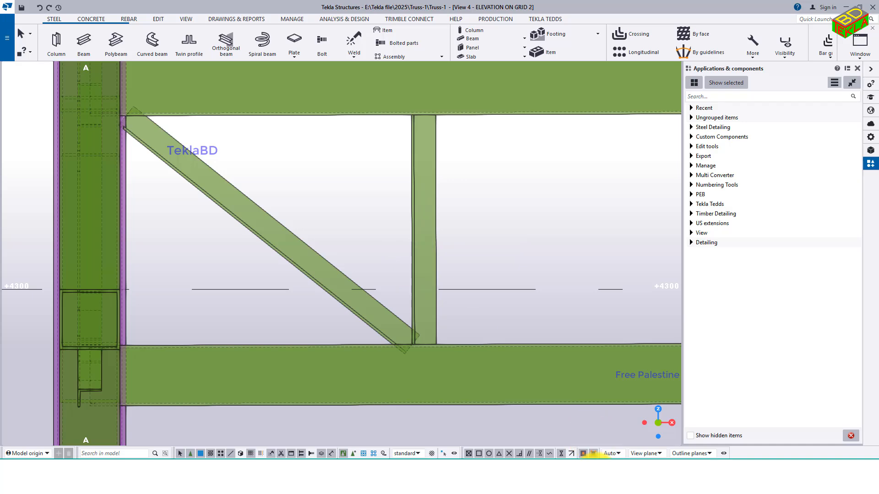
Switch to the PDF drawing in Foxit Reader, check how the diagonals meet the verticals, and return to Tekla Structures.
{"action": "left_click", "coordinate": [620, 476]}
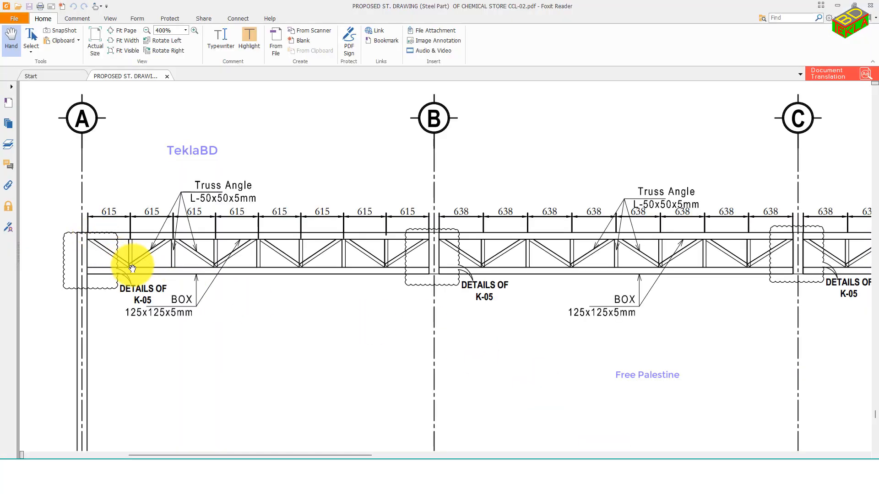
{"action": "scroll", "coordinate": [132, 269], "scroll_direction": "up", "scroll_amount": 3}
{"action": "scroll", "coordinate": [132, 270], "scroll_direction": "down", "scroll_amount": 2}
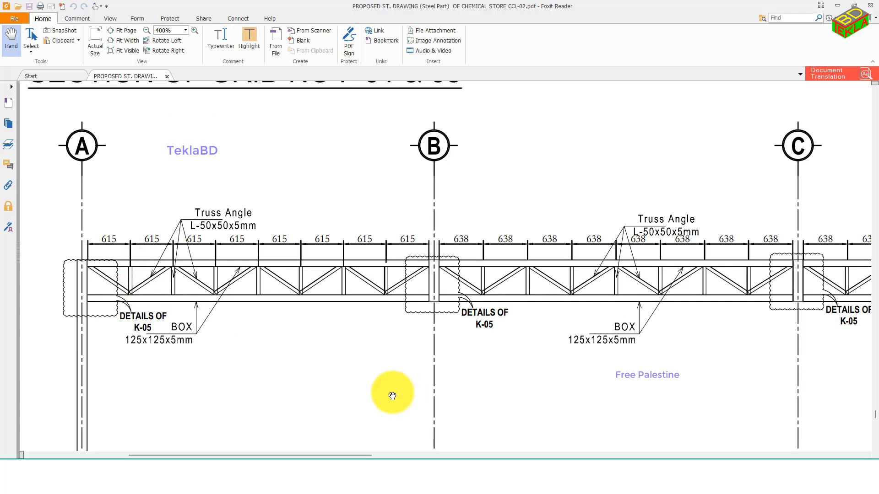
{"action": "mouse_move", "coordinate": [595, 476]}
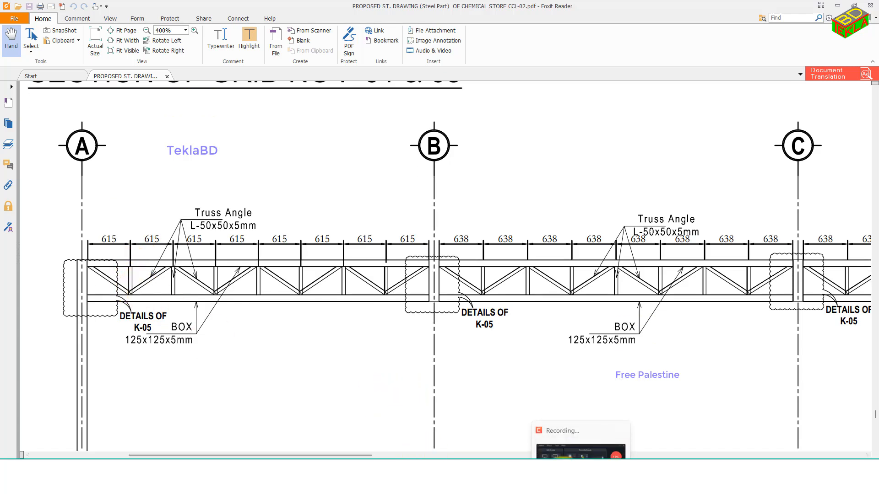
{"action": "left_click", "coordinate": [562, 434]}
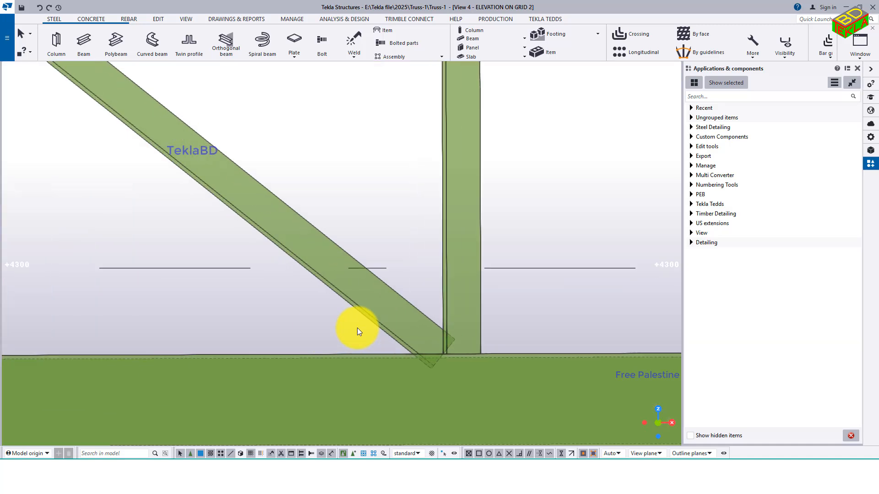
Try the Left and Right on-plane positions for the new diagonal and set it back to Middle.
{"action": "scroll", "coordinate": [450, 303], "scroll_direction": "down", "scroll_amount": 3}
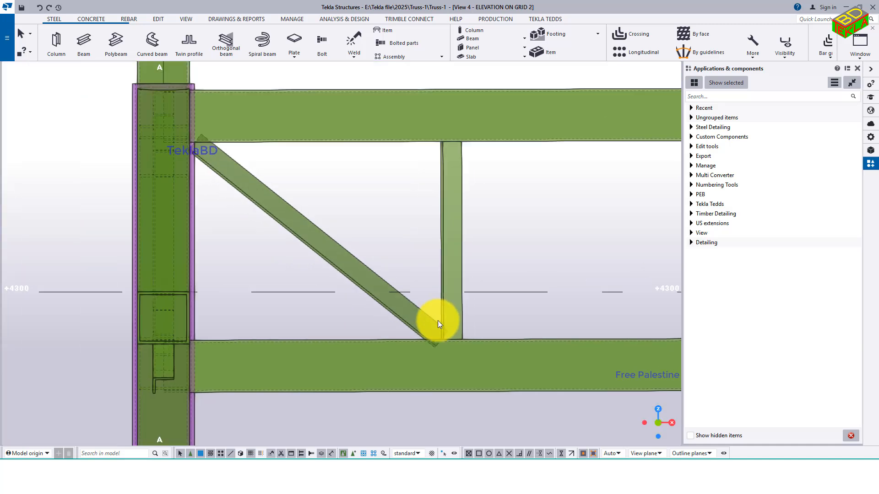
{"action": "left_click", "coordinate": [246, 176]}
{"action": "double_click", "coordinate": [246, 174]}
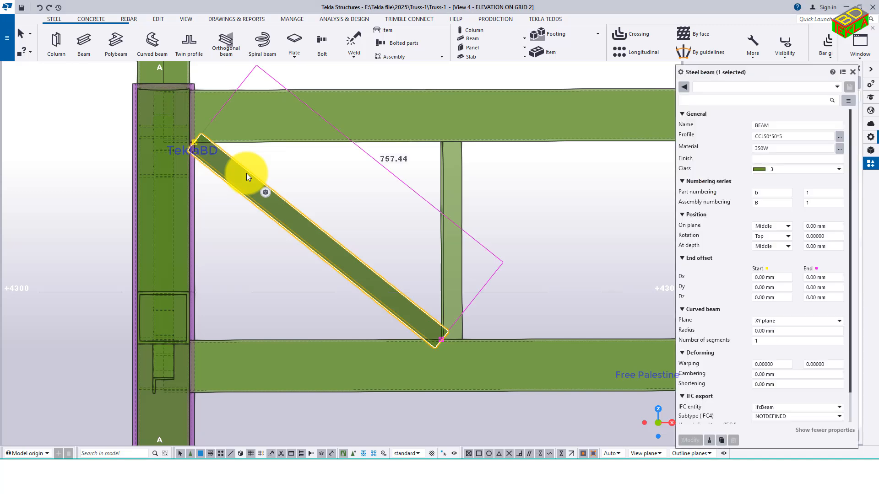
{"action": "left_click", "coordinate": [778, 226]}
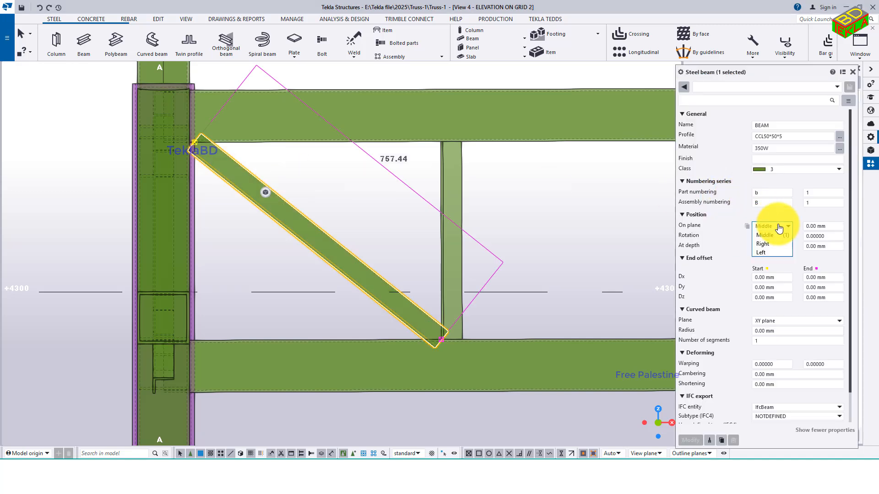
{"action": "left_click", "coordinate": [767, 252]}
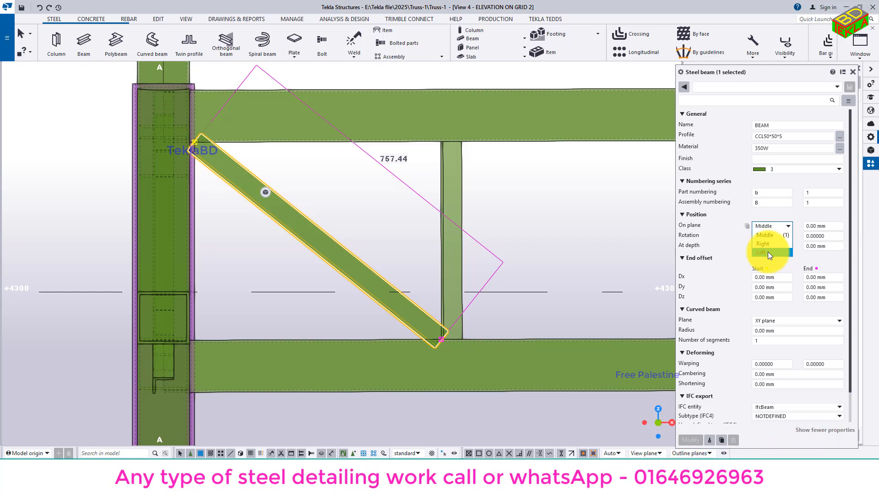
{"action": "left_click", "coordinate": [692, 440]}
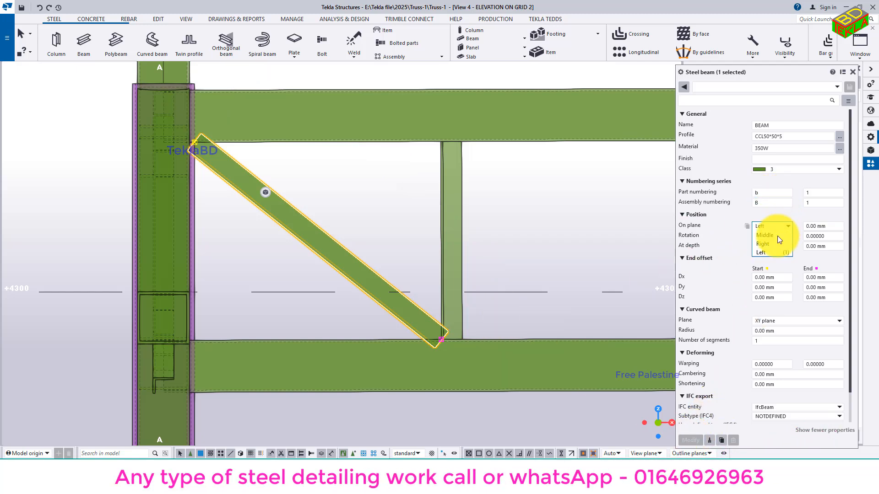
{"action": "left_click", "coordinate": [776, 246]}
{"action": "left_click", "coordinate": [689, 440]}
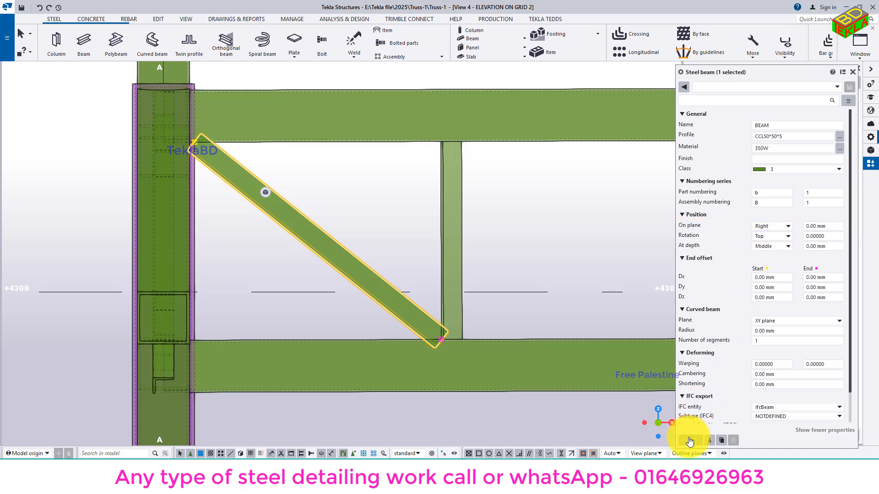
{"action": "left_click", "coordinate": [772, 226]}
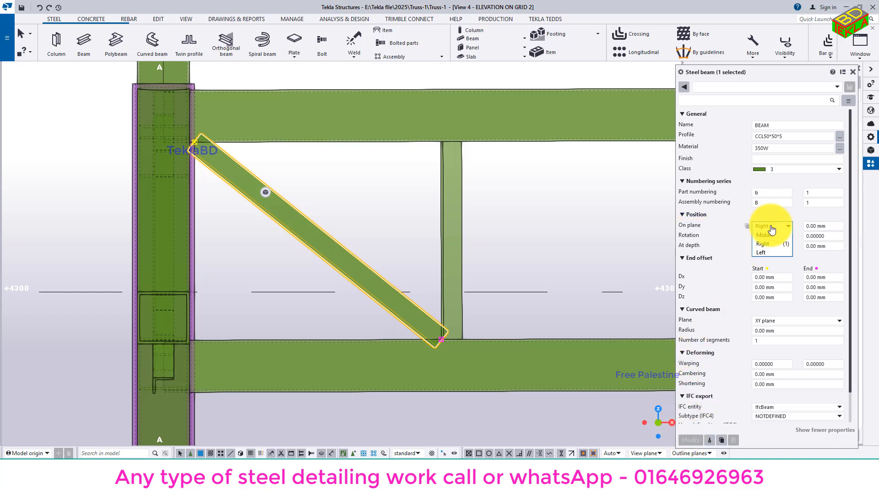
{"action": "left_click", "coordinate": [766, 235]}
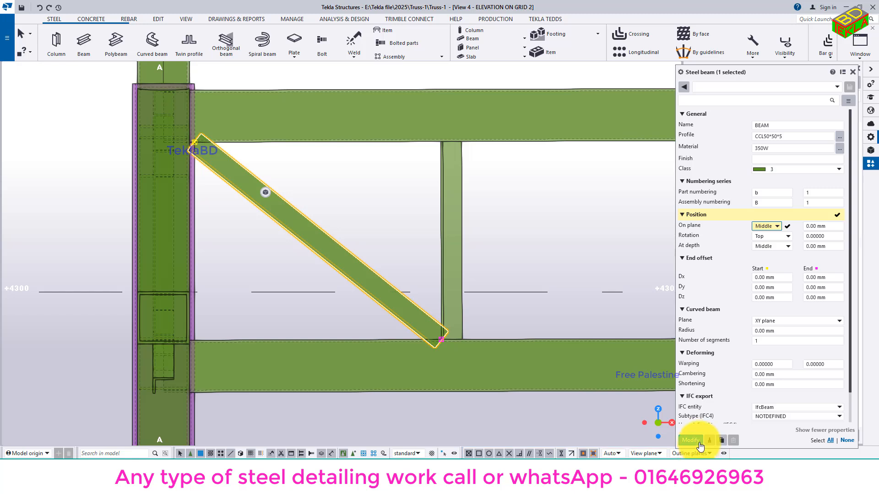
{"action": "left_click", "coordinate": [698, 442]}
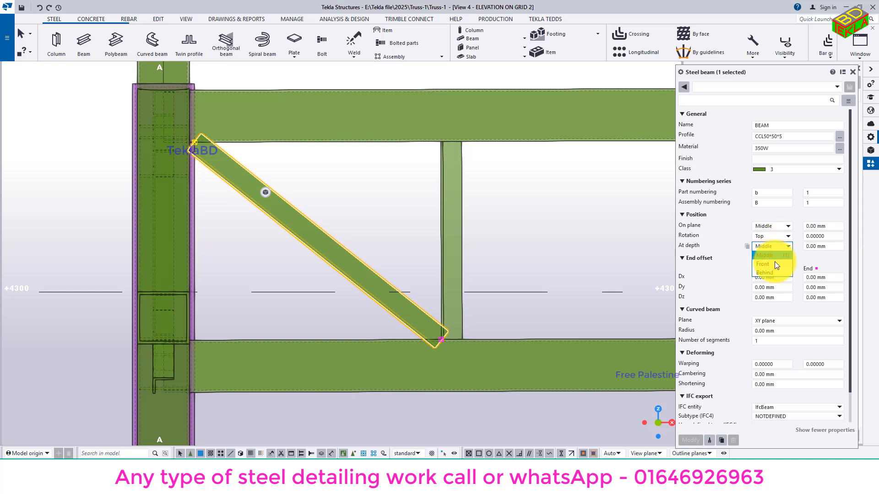
Set the diagonal's at-depth position to Front and close its properties.
{"action": "left_click", "coordinate": [694, 441]}
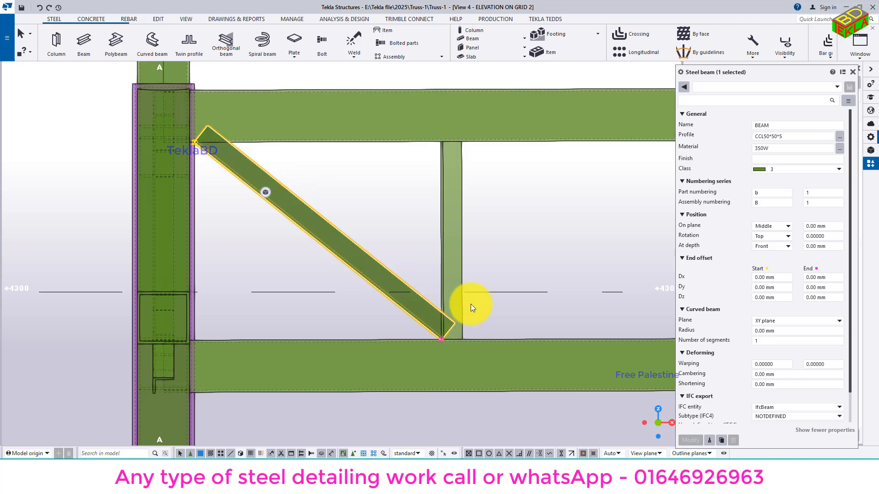
{"action": "left_click", "coordinate": [855, 72]}
{"action": "left_click", "coordinate": [513, 253]}
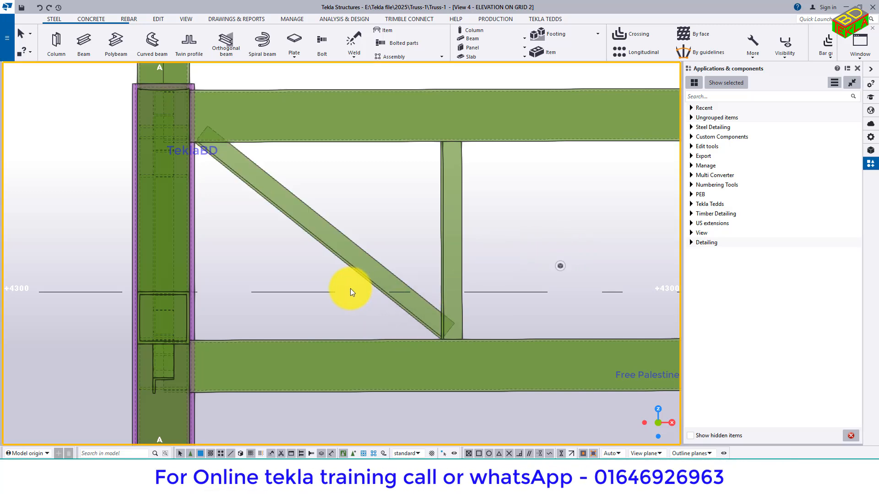
Start a mirrored special copy of the diagonal beside the foot of the first vertical.
{"action": "scroll", "coordinate": [350, 288], "scroll_direction": "down", "scroll_amount": 5}
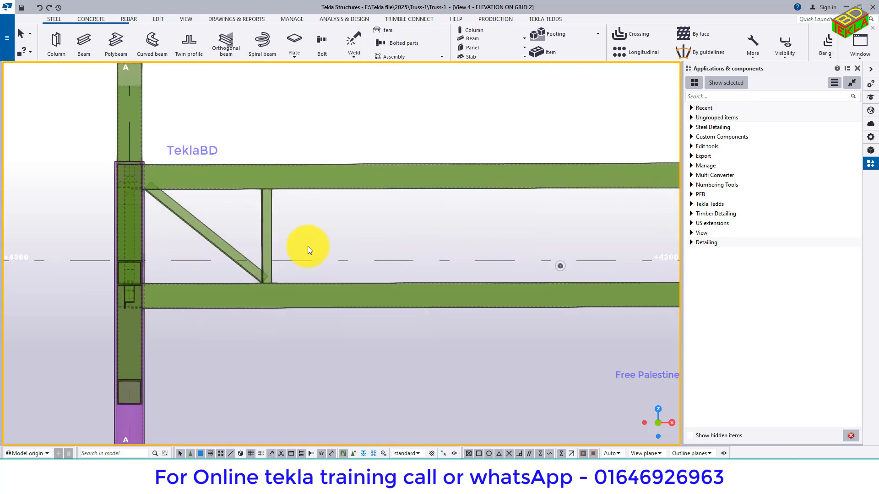
{"action": "left_click", "coordinate": [214, 236]}
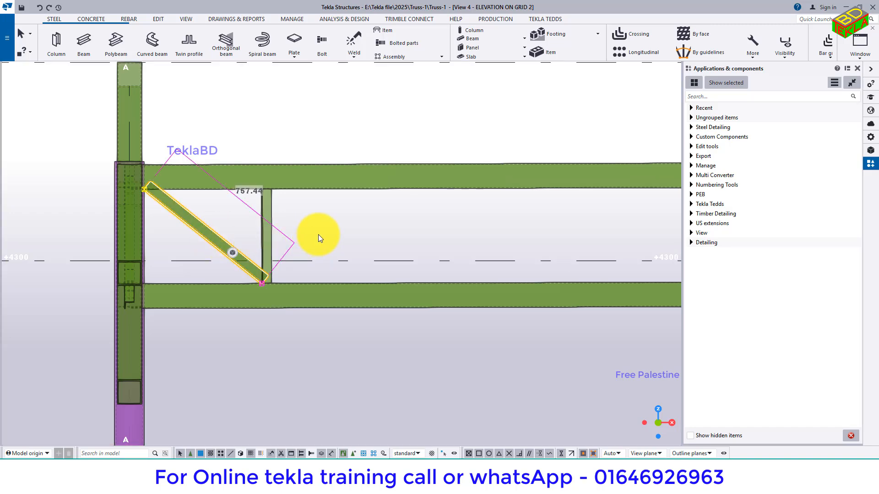
{"action": "scroll", "coordinate": [262, 280], "scroll_direction": "up", "scroll_amount": 5}
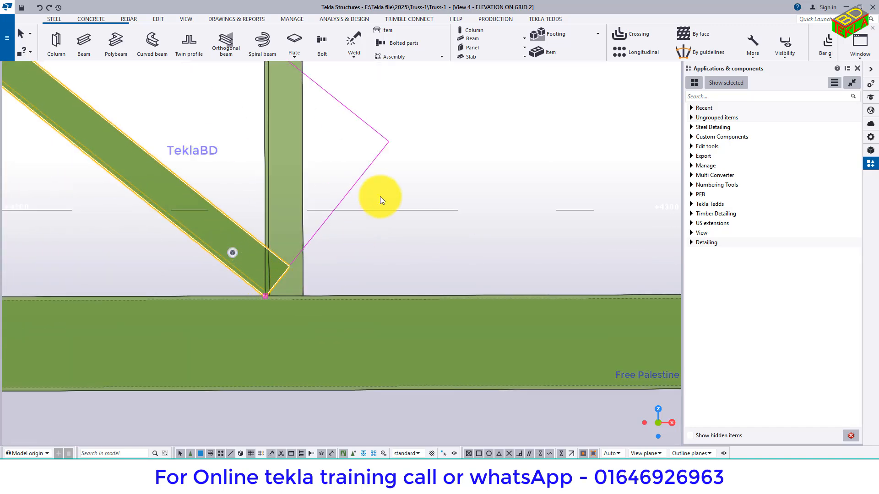
{"action": "right_click", "coordinate": [389, 188]}
{"action": "mouse_move", "coordinate": [421, 248]}
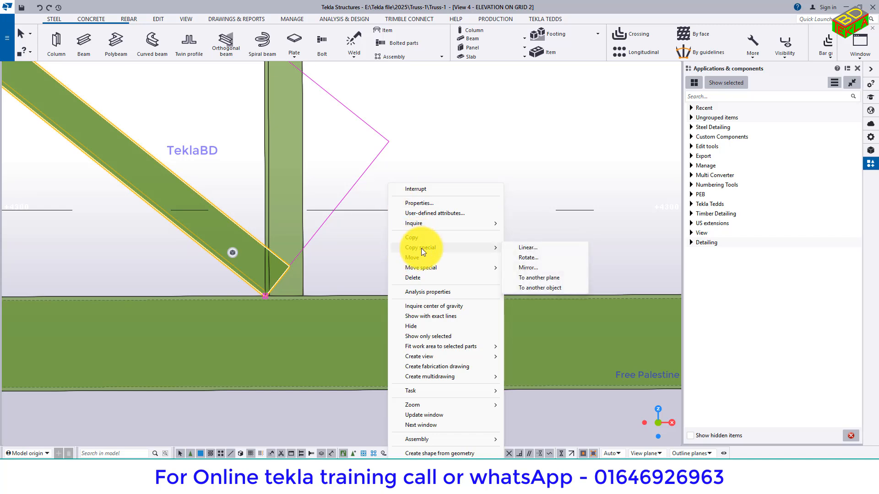
{"action": "left_click", "coordinate": [547, 268]}
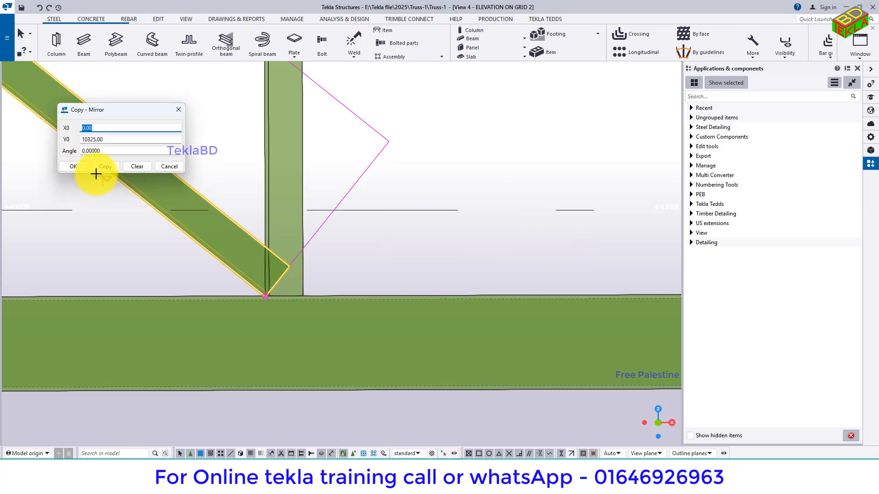
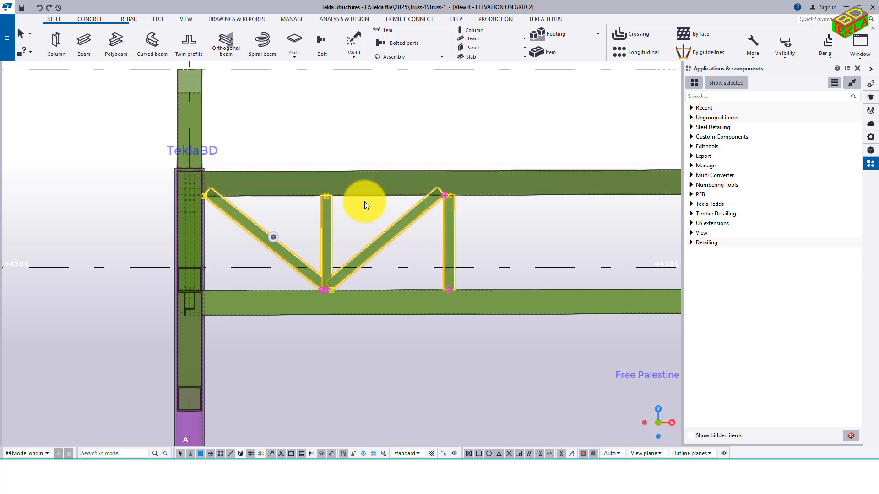
Copy the two diagonals and two verticals from the column face corner to the second vertical's far upper corner.
{"action": "right_click", "coordinate": [362, 214]}
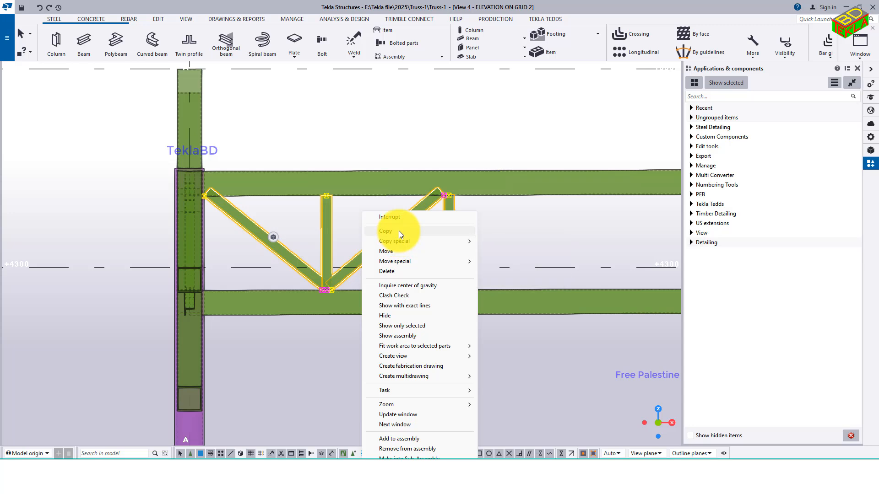
{"action": "left_click", "coordinate": [400, 232]}
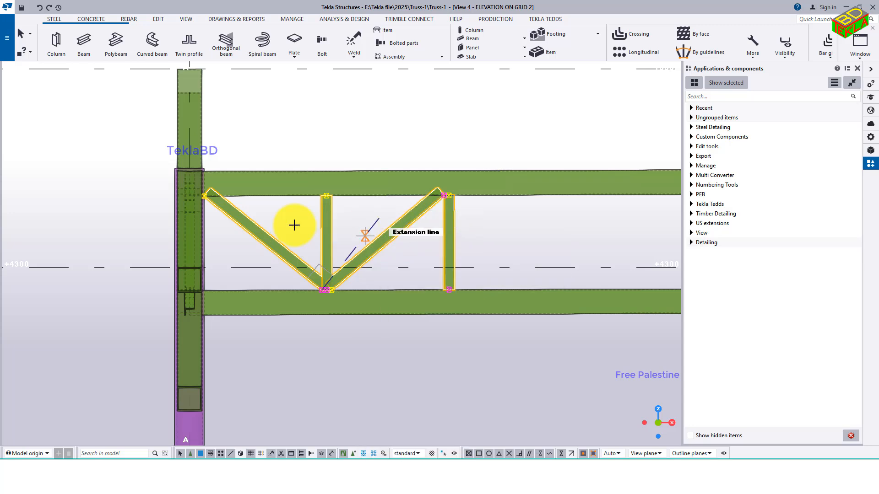
{"action": "left_click", "coordinate": [204, 198]}
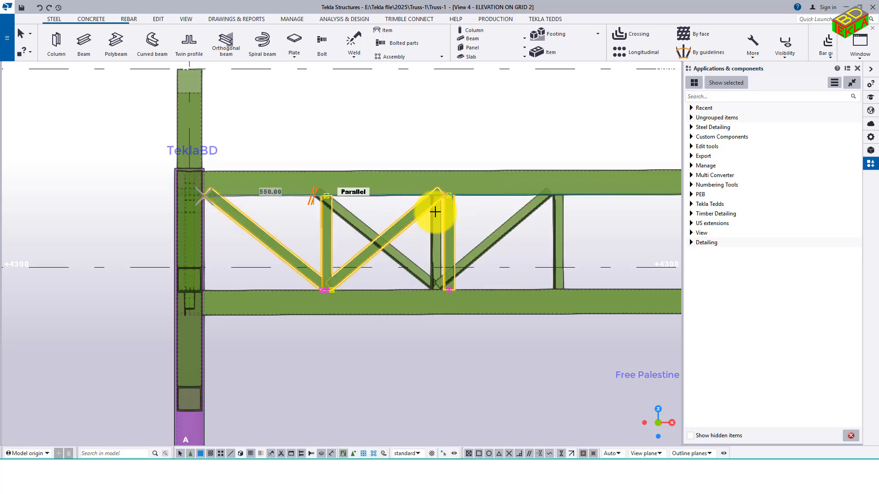
{"action": "left_click", "coordinate": [455, 196]}
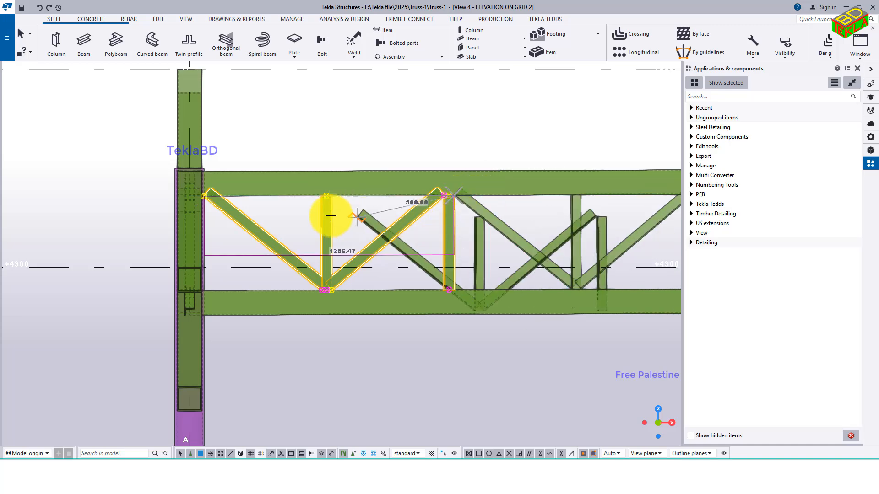
Place further copies of the two diagonals and two verticals, each at the previous copy's far upper corner, until the truss reaches grid B.
{"action": "scroll", "coordinate": [267, 210], "scroll_direction": "down", "scroll_amount": 2}
{"action": "scroll", "coordinate": [528, 184], "scroll_direction": "up", "scroll_amount": 3}
{"action": "scroll", "coordinate": [515, 193], "scroll_direction": "up", "scroll_amount": 3}
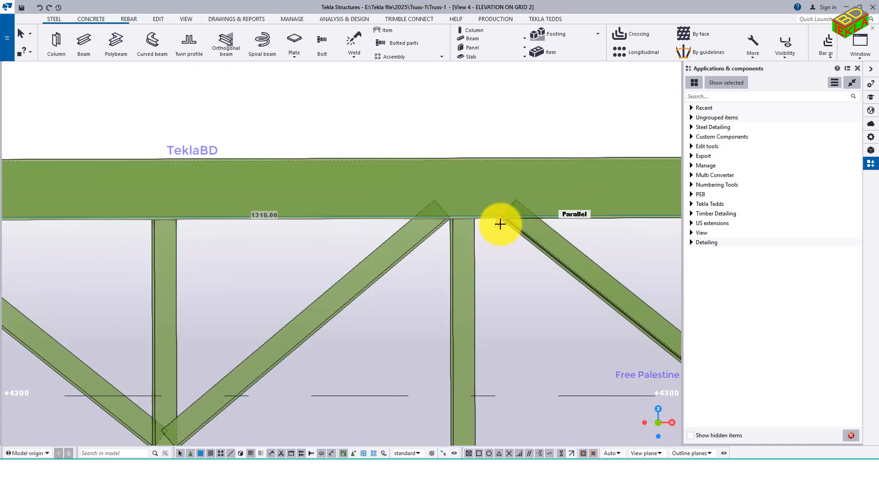
{"action": "scroll", "coordinate": [477, 221], "scroll_direction": "down", "scroll_amount": 3}
{"action": "scroll", "coordinate": [506, 218], "scroll_direction": "down", "scroll_amount": 2}
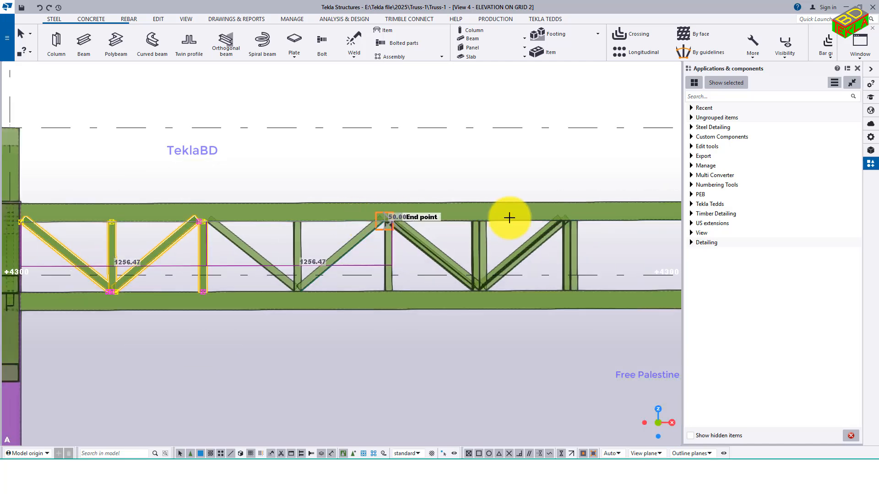
{"action": "scroll", "coordinate": [317, 204], "scroll_direction": "up", "scroll_amount": 1}
{"action": "scroll", "coordinate": [334, 204], "scroll_direction": "up", "scroll_amount": 3}
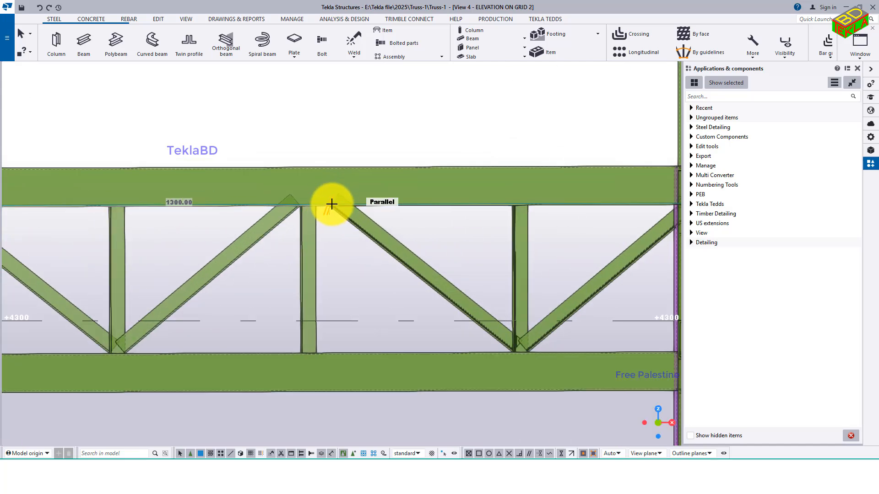
{"action": "left_click", "coordinate": [318, 206]}
{"action": "scroll", "coordinate": [295, 213], "scroll_direction": "down", "scroll_amount": 2}
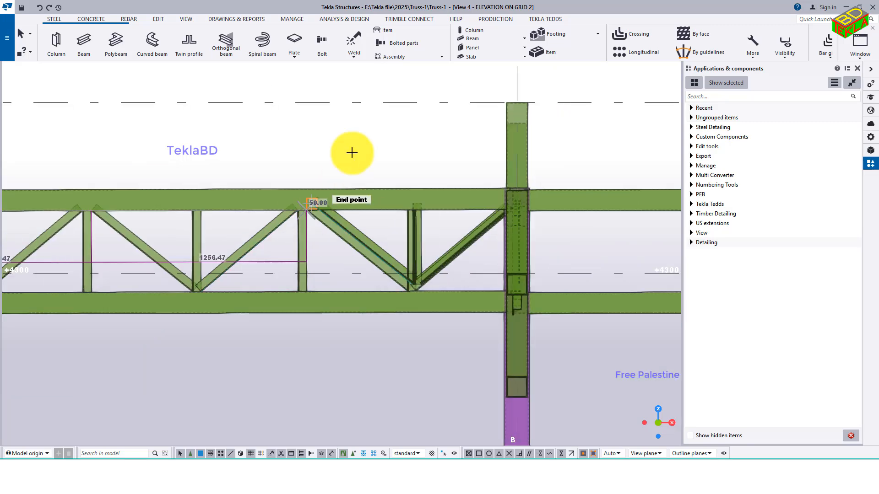
{"action": "right_click", "coordinate": [359, 144]}
{"action": "left_click", "coordinate": [376, 147]}
Inspect the truss end at grid B and check the B–C bay's vertical spacing in the PDF drawing.
{"action": "scroll", "coordinate": [506, 204], "scroll_direction": "up", "scroll_amount": 4}
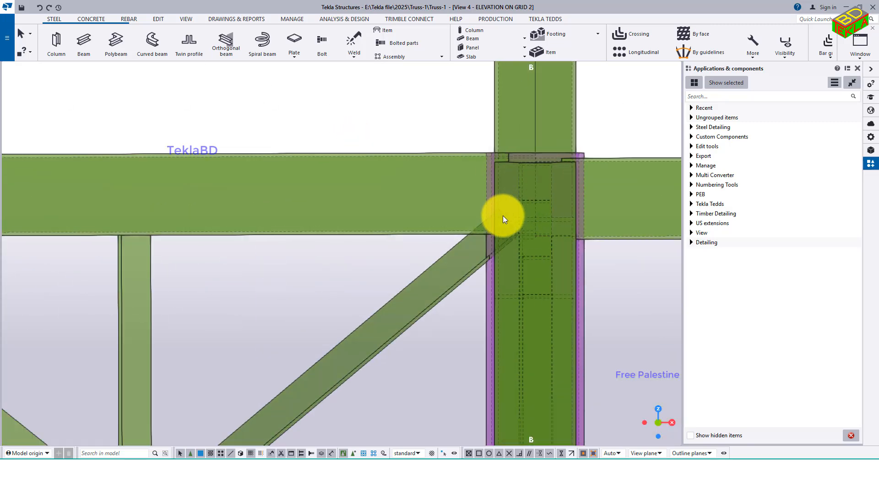
{"action": "scroll", "coordinate": [499, 219], "scroll_direction": "down", "scroll_amount": 2}
{"action": "scroll", "coordinate": [493, 225], "scroll_direction": "down", "scroll_amount": 3}
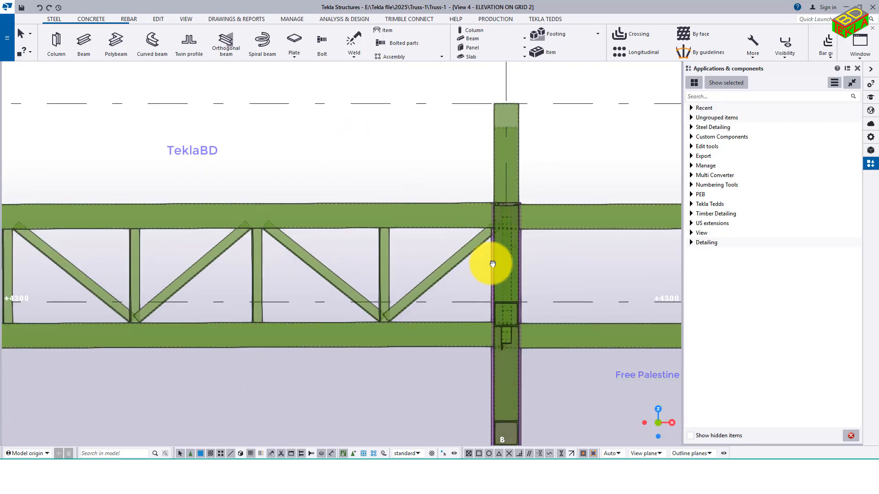
{"action": "scroll", "coordinate": [493, 232], "scroll_direction": "down", "scroll_amount": 4}
{"action": "scroll", "coordinate": [466, 234], "scroll_direction": "down", "scroll_amount": 2}
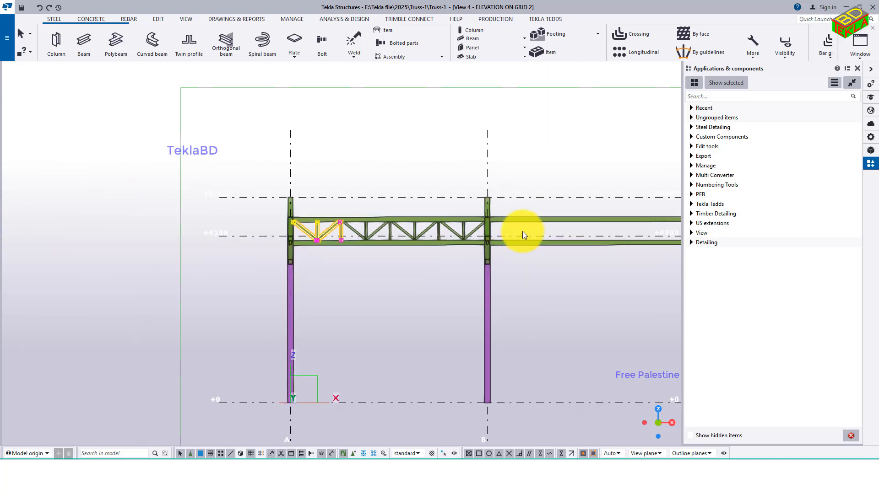
{"action": "middle_click_drag", "start_coordinate": [523, 232], "coordinate": [336, 225]}
{"action": "scroll", "coordinate": [358, 222], "scroll_direction": "up", "scroll_amount": 1}
{"action": "scroll", "coordinate": [358, 222], "scroll_direction": "up", "scroll_amount": 1}
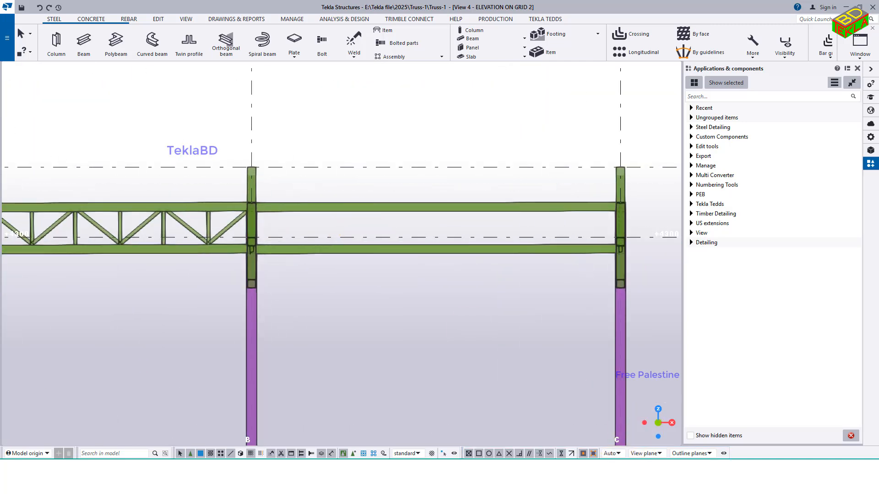
{"action": "left_click", "coordinate": [602, 444]}
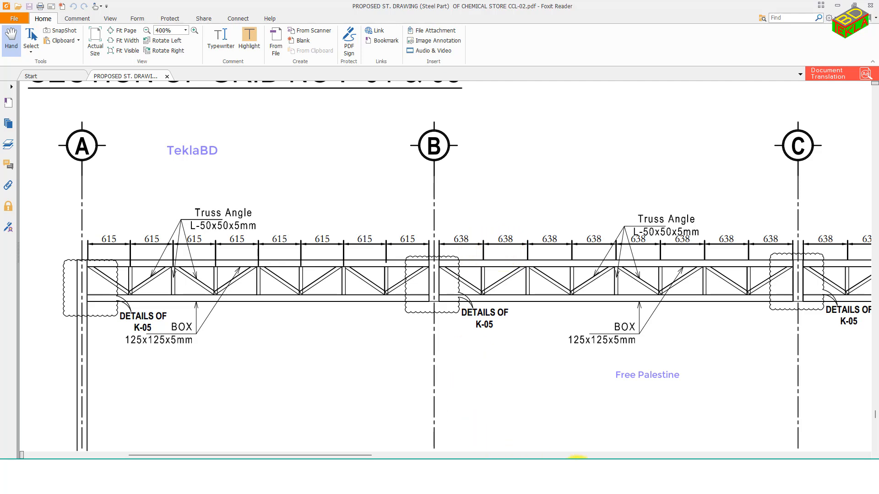
{"action": "left_click", "coordinate": [572, 438]}
Copy the last vertical before grid B from its foot to the far column face corner on the bottom chord.
{"action": "scroll", "coordinate": [240, 210], "scroll_direction": "up", "scroll_amount": 3}
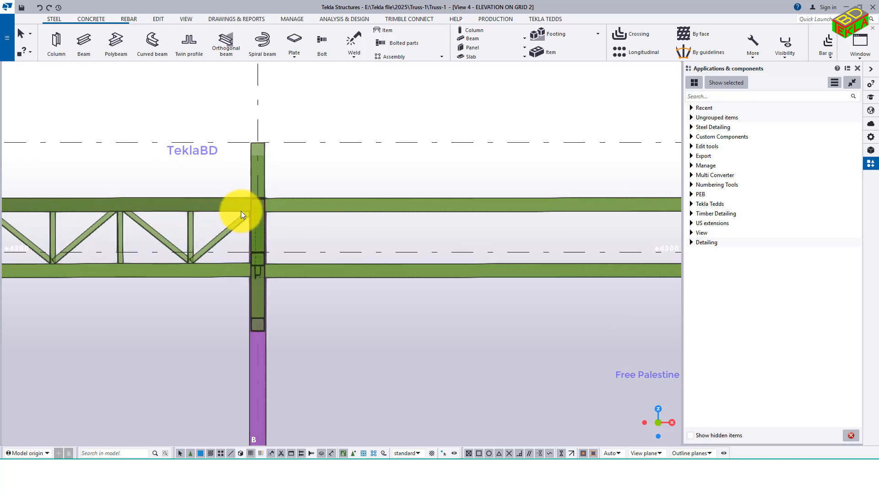
{"action": "left_click", "coordinate": [177, 229]}
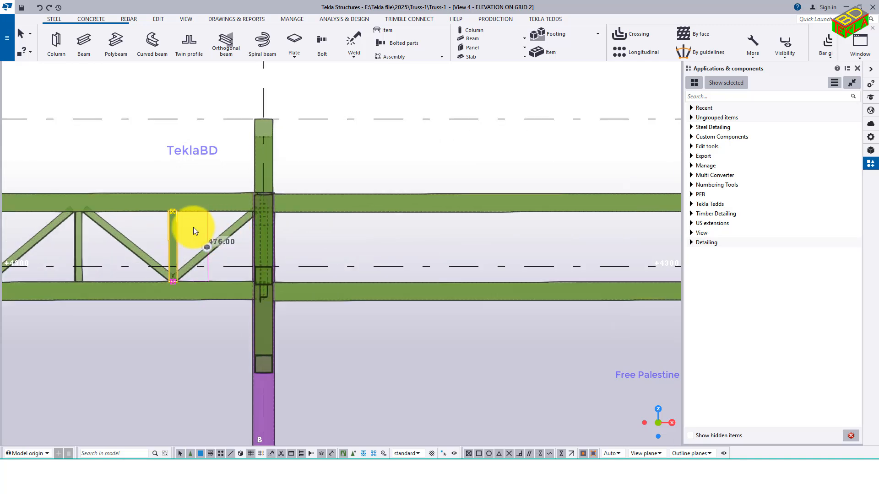
{"action": "right_click", "coordinate": [194, 228]}
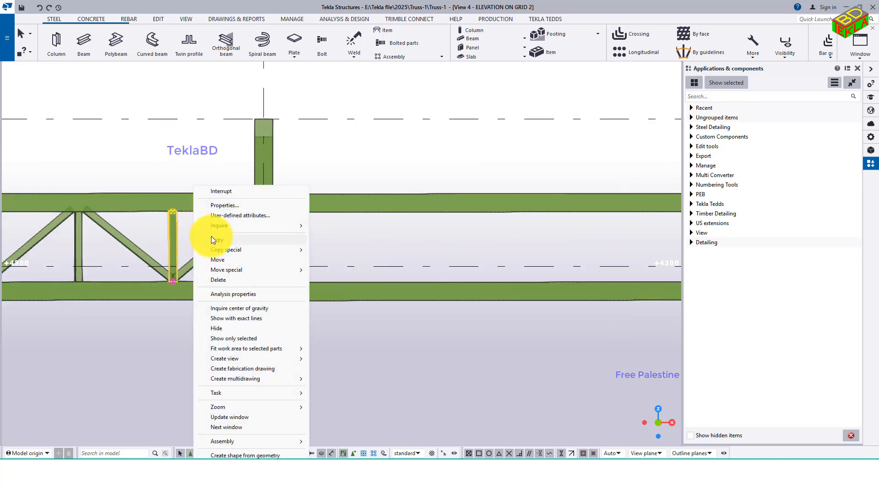
{"action": "left_click", "coordinate": [224, 240]}
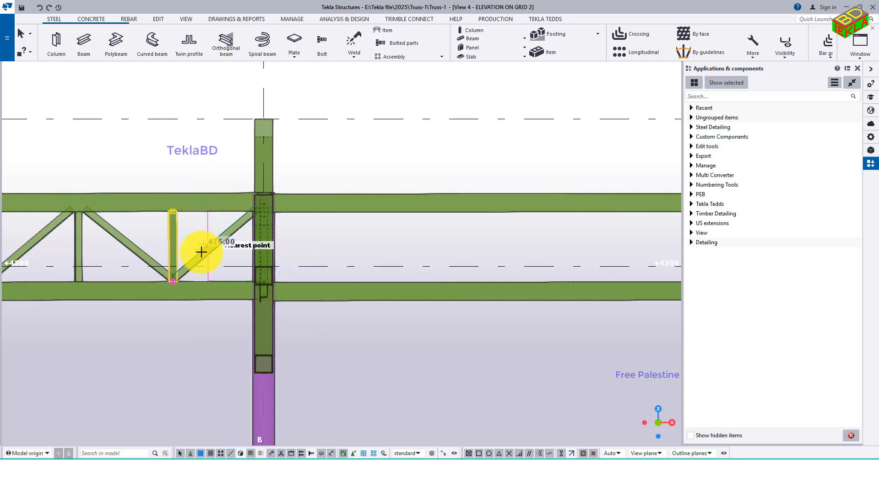
{"action": "scroll", "coordinate": [174, 281], "scroll_direction": "up", "scroll_amount": 2}
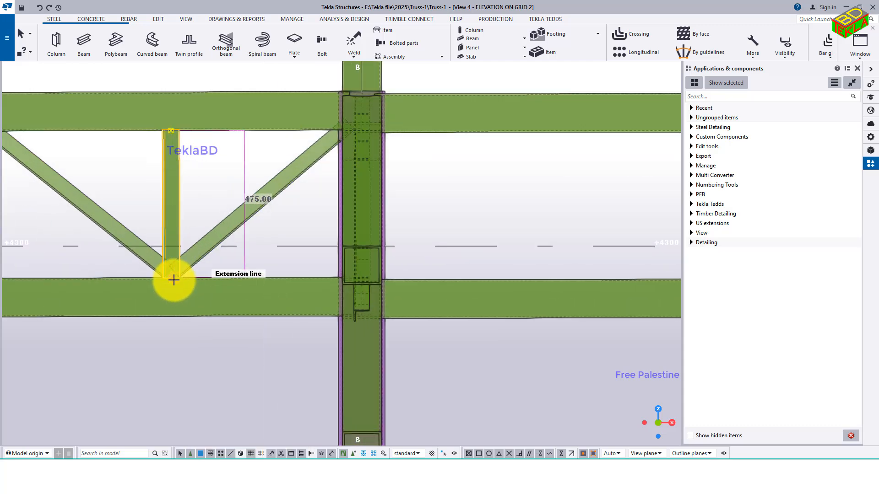
{"action": "left_click", "coordinate": [171, 280]}
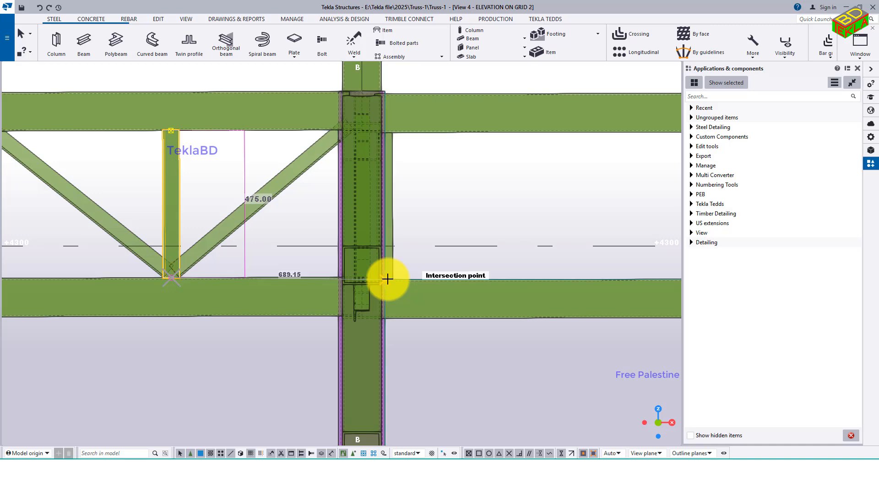
{"action": "scroll", "coordinate": [387, 278], "scroll_direction": "up", "scroll_amount": 4}
{"action": "scroll", "coordinate": [387, 279], "scroll_direction": "up", "scroll_amount": 3}
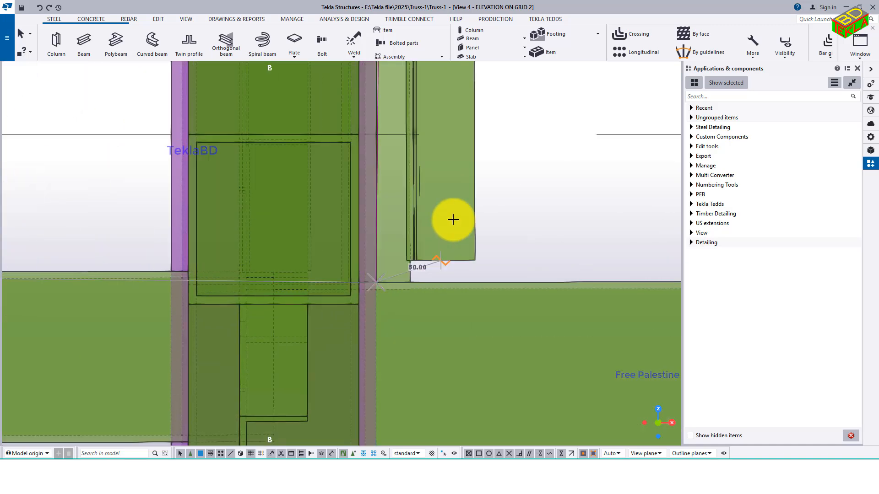
{"action": "right_click", "coordinate": [463, 228]}
{"action": "left_click", "coordinate": [463, 227]}
Make one linear copy of the column-face vertical at dX 638 and delete the source vertical at the column.
{"action": "right_click", "coordinate": [413, 223]}
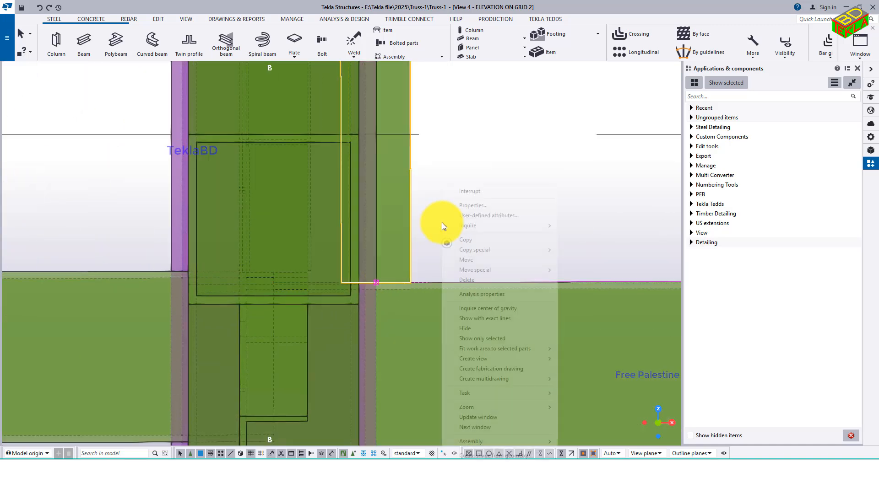
{"action": "mouse_move", "coordinate": [519, 251]}
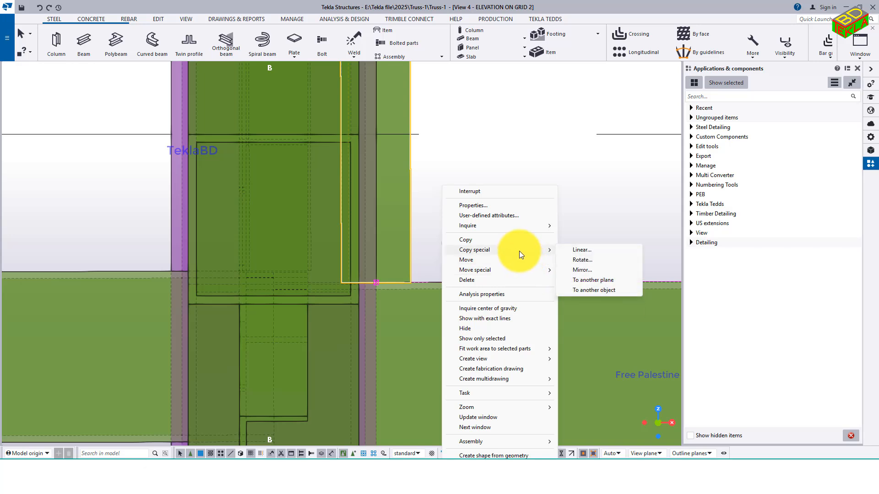
{"action": "left_click", "coordinate": [580, 251]}
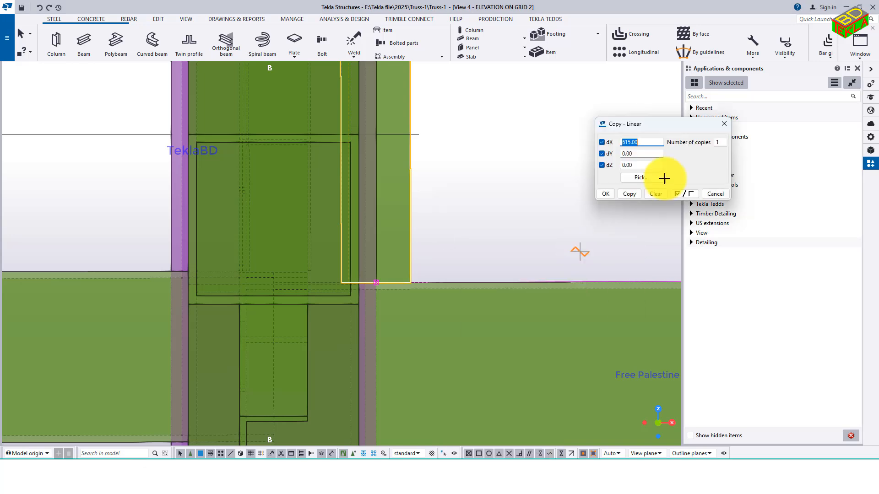
{"action": "left_click", "coordinate": [662, 195]}
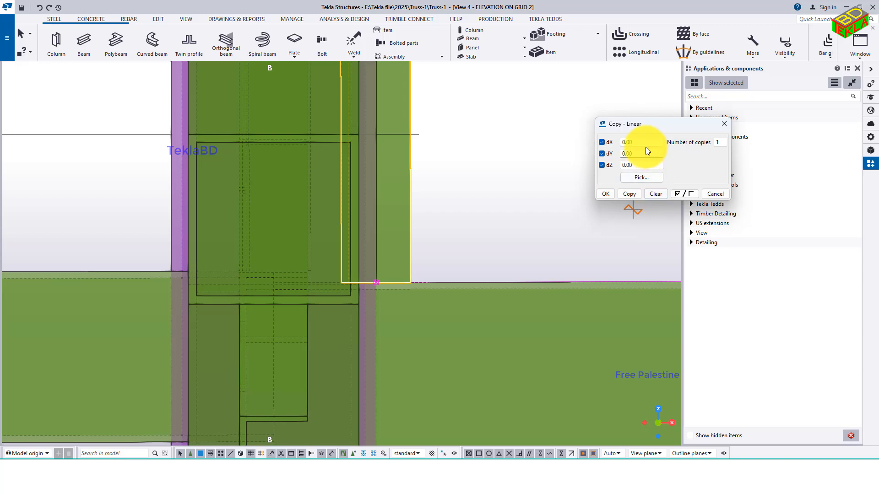
{"action": "type", "text": "638"}
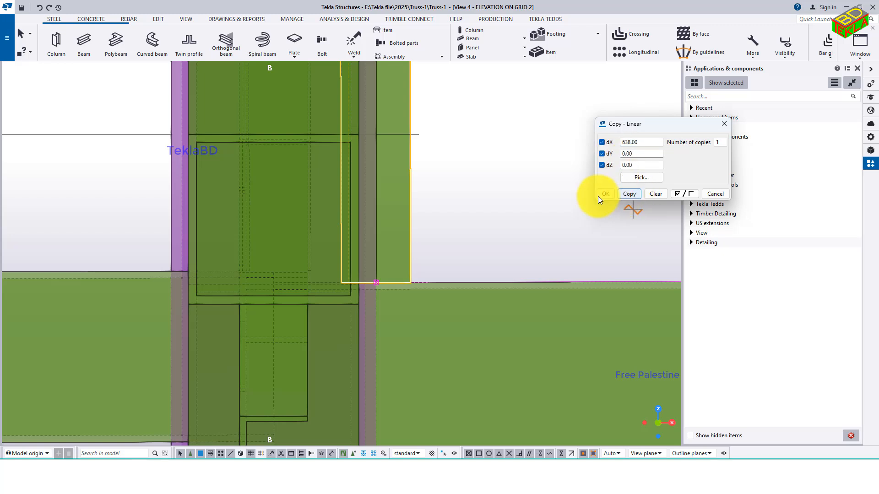
{"action": "left_click", "coordinate": [599, 195]}
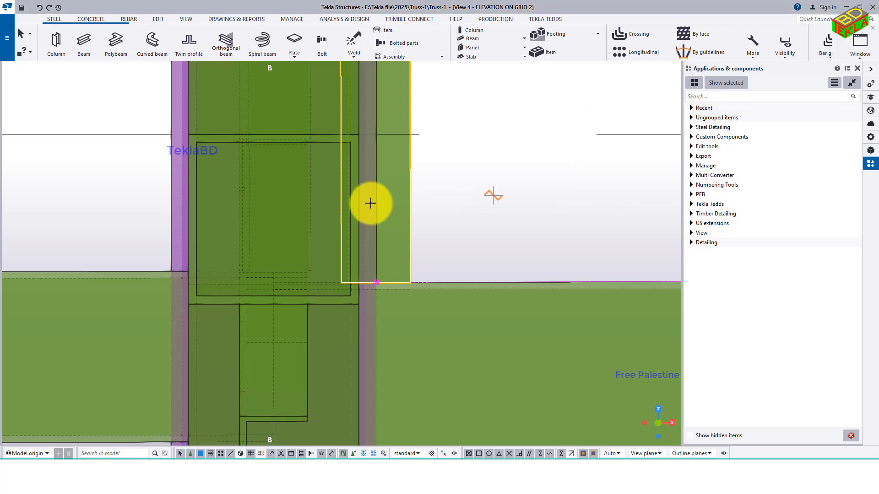
{"action": "scroll", "coordinate": [369, 203], "scroll_direction": "down", "scroll_amount": 5}
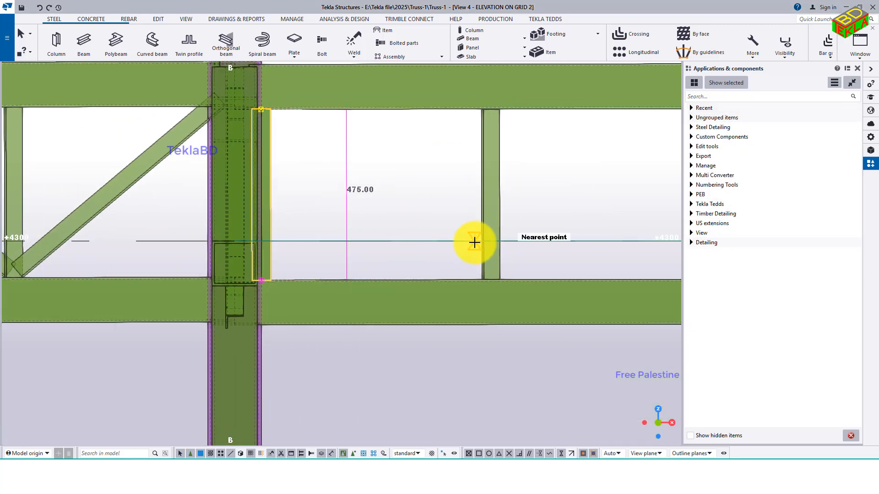
{"action": "right_click", "coordinate": [407, 178]}
{"action": "left_click", "coordinate": [433, 184]}
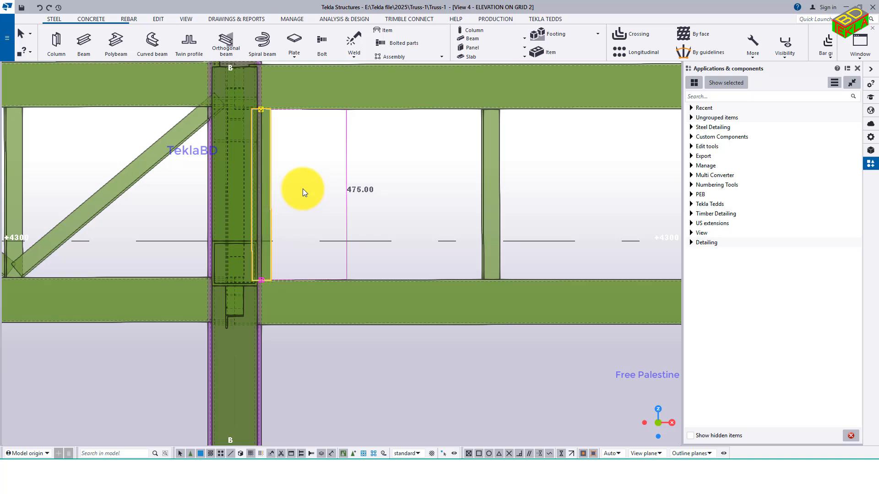
{"action": "key", "text": "Delete"}
{"action": "middle_click_drag", "start_coordinate": [328, 180], "coordinate": [321, 198]}
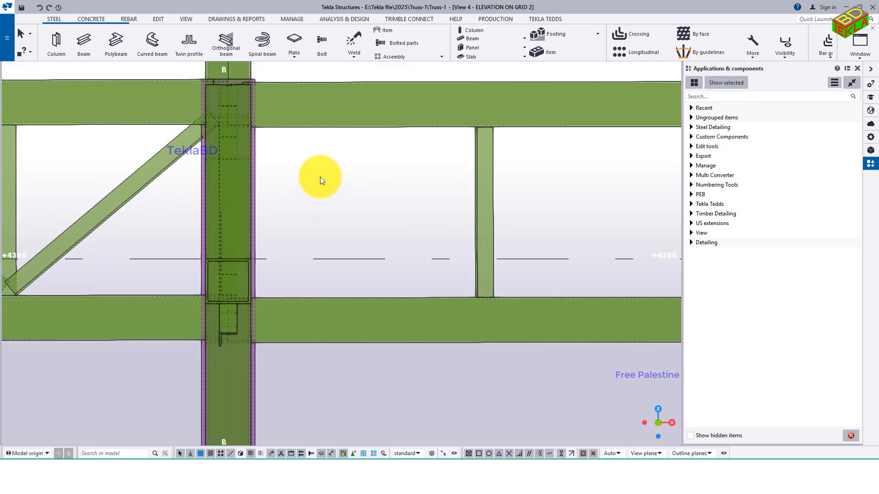
{"action": "left_click", "coordinate": [79, 36]}
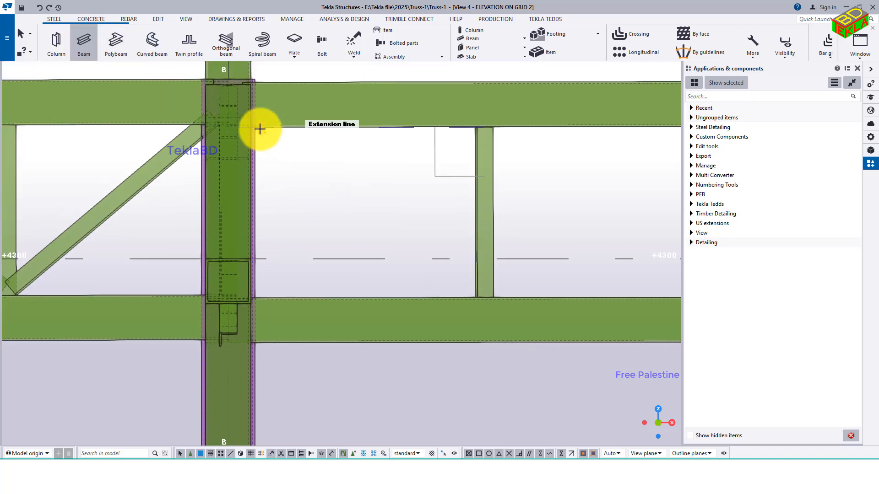
{"action": "scroll", "coordinate": [259, 128], "scroll_direction": "up", "scroll_amount": 4}
{"action": "left_click", "coordinate": [250, 128]}
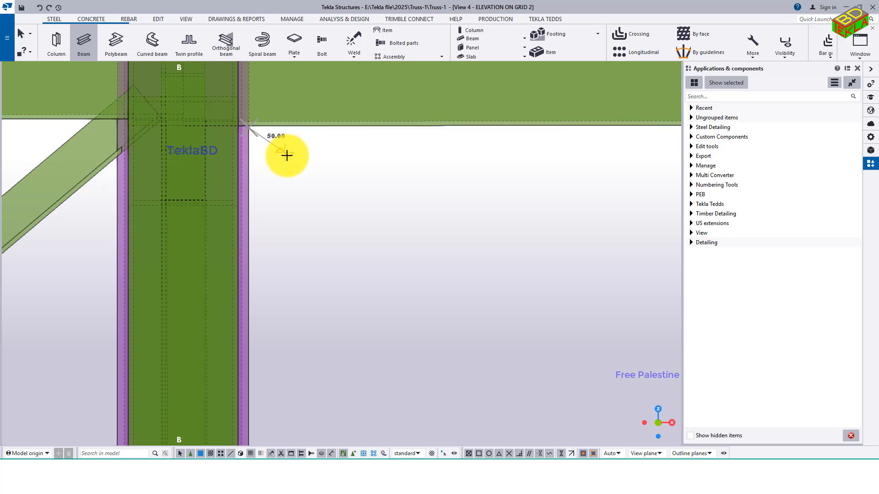
{"action": "right_click", "coordinate": [273, 143]}
{"action": "left_click", "coordinate": [283, 147]}
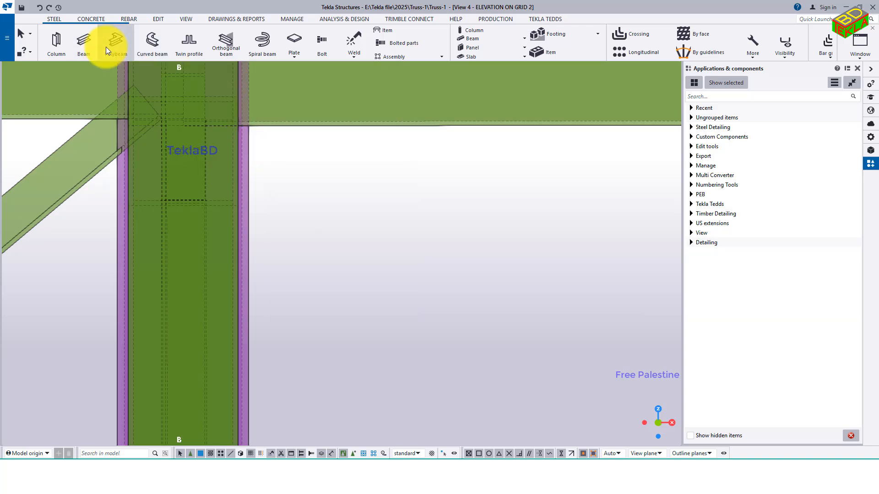
Model a diagonal beam from the grid B column face under the top chord to the near foot corner of the new vertical.
{"action": "left_click", "coordinate": [90, 44]}
{"action": "scroll", "coordinate": [216, 102], "scroll_direction": "up", "scroll_amount": 5}
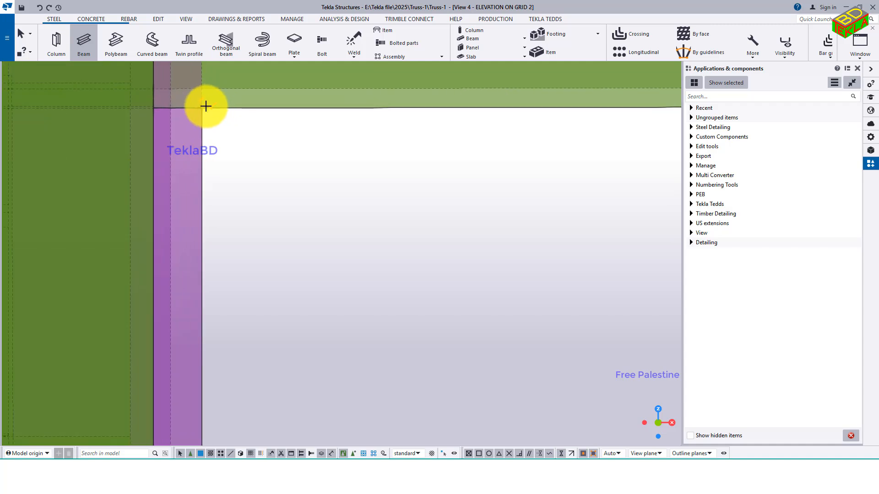
{"action": "scroll", "coordinate": [206, 120], "scroll_direction": "down", "scroll_amount": 6}
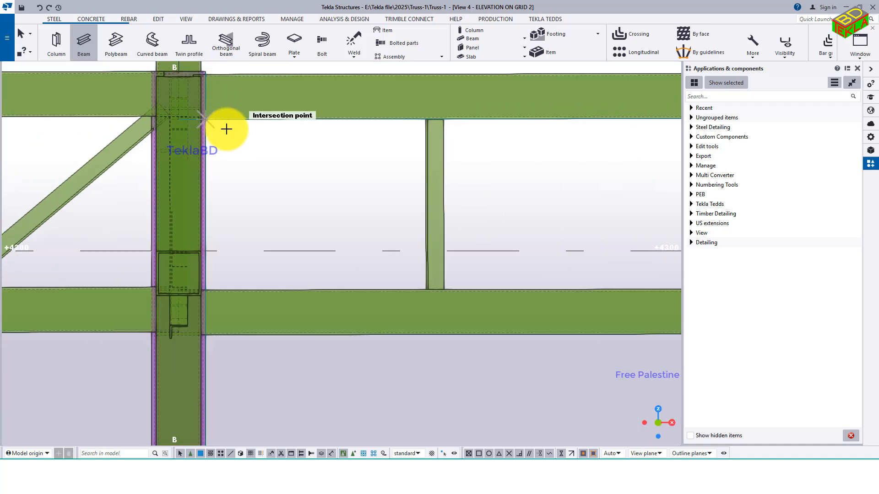
{"action": "scroll", "coordinate": [397, 265], "scroll_direction": "up", "scroll_amount": 5}
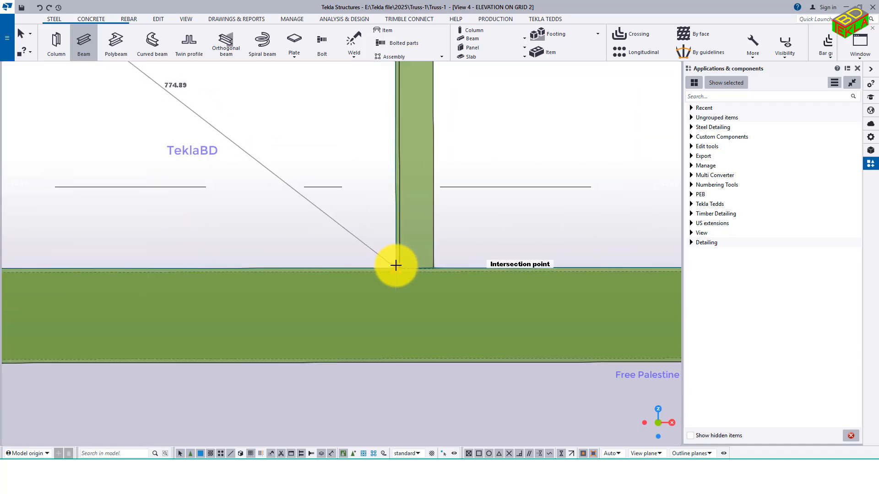
{"action": "left_click", "coordinate": [397, 271]}
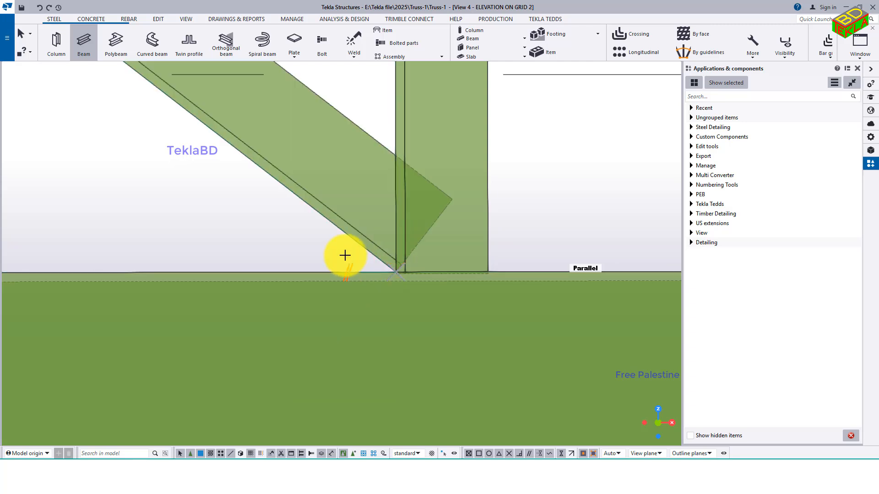
{"action": "scroll", "coordinate": [342, 255], "scroll_direction": "down", "scroll_amount": 5}
{"action": "right_click", "coordinate": [392, 193]}
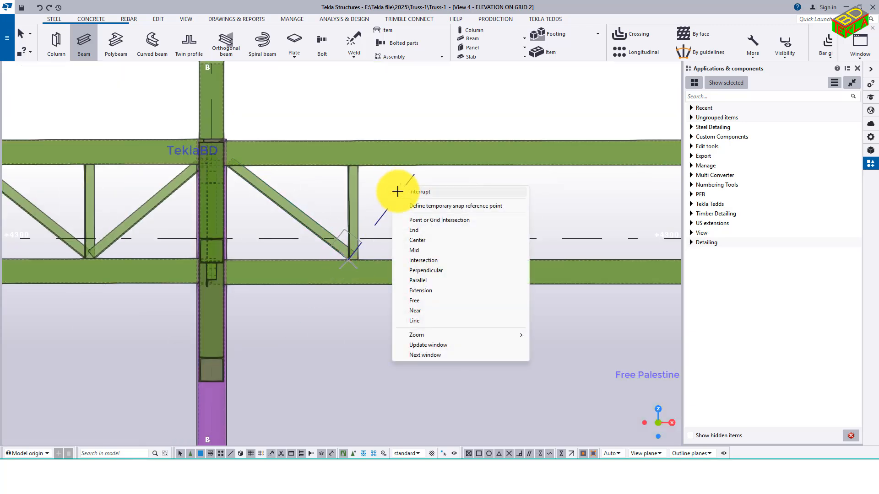
{"action": "left_click", "coordinate": [403, 191]}
Copy the first B–C vertical 638 mm along the bottom chord, using the grid B column face and the vertical's foot midpoint as reference points.
{"action": "left_click", "coordinate": [357, 194]}
{"action": "right_click", "coordinate": [387, 188]}
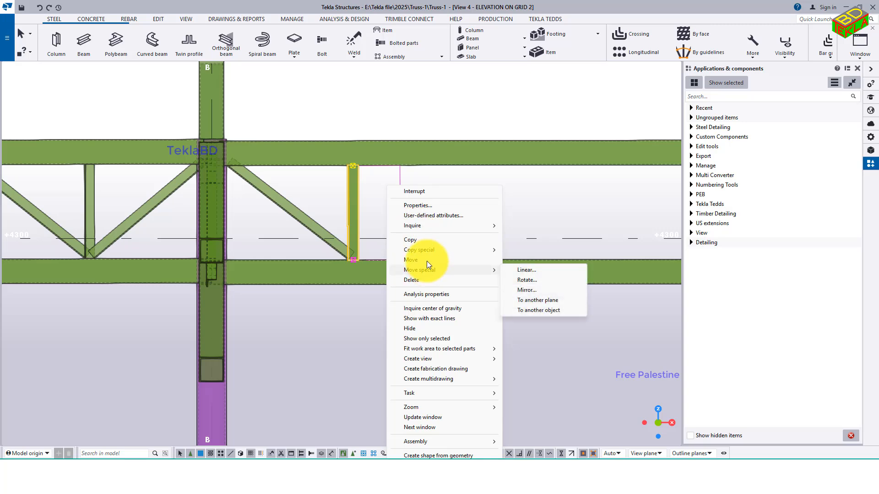
{"action": "left_click", "coordinate": [411, 260]}
{"action": "scroll", "coordinate": [226, 267], "scroll_direction": "up", "scroll_amount": 3}
{"action": "scroll", "coordinate": [225, 267], "scroll_direction": "up", "scroll_amount": 4}
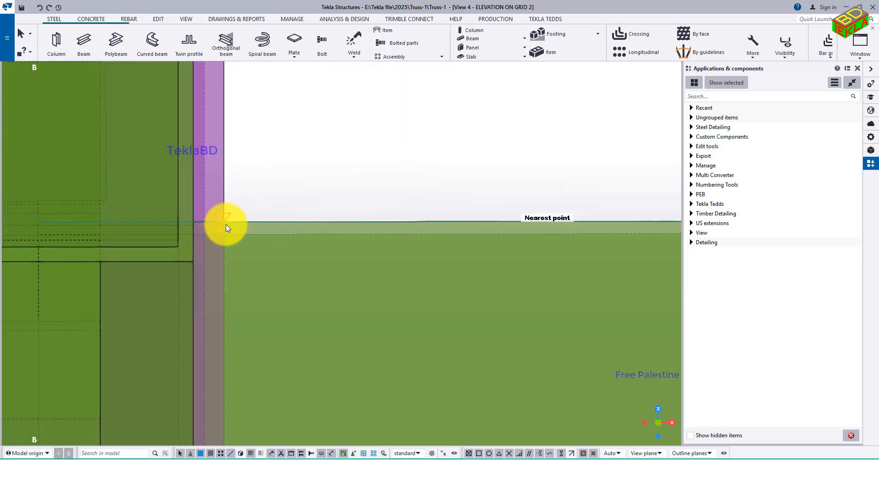
{"action": "left_click", "coordinate": [201, 223]}
{"action": "scroll", "coordinate": [200, 222], "scroll_direction": "down", "scroll_amount": 6}
{"action": "scroll", "coordinate": [373, 222], "scroll_direction": "up", "scroll_amount": 6}
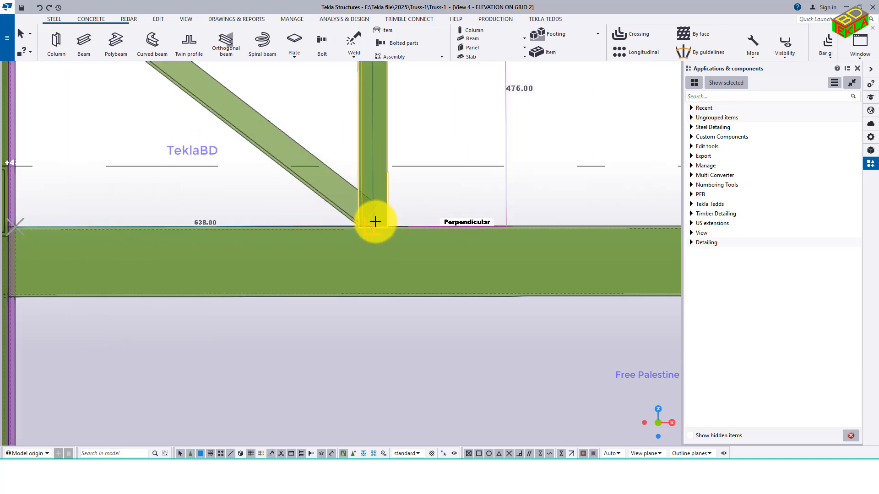
{"action": "left_click", "coordinate": [370, 233]}
{"action": "scroll", "coordinate": [289, 243], "scroll_direction": "down", "scroll_amount": 6}
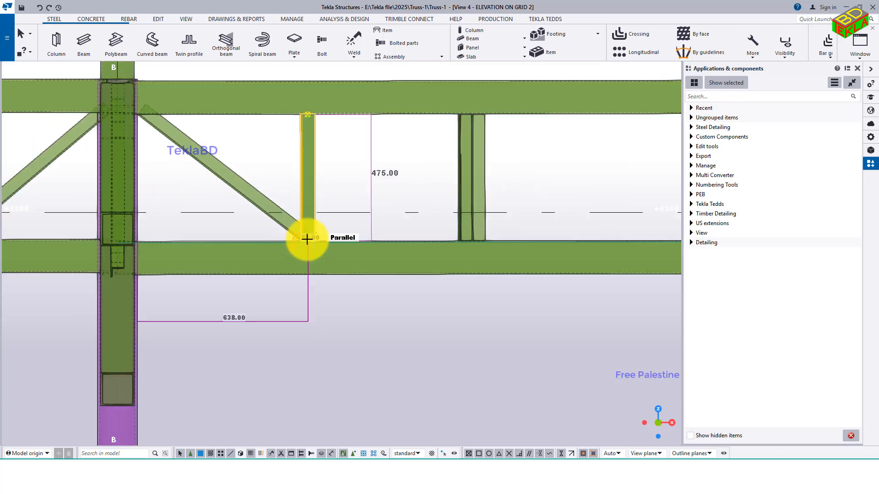
{"action": "right_click", "coordinate": [344, 170]}
{"action": "left_click", "coordinate": [349, 178]}
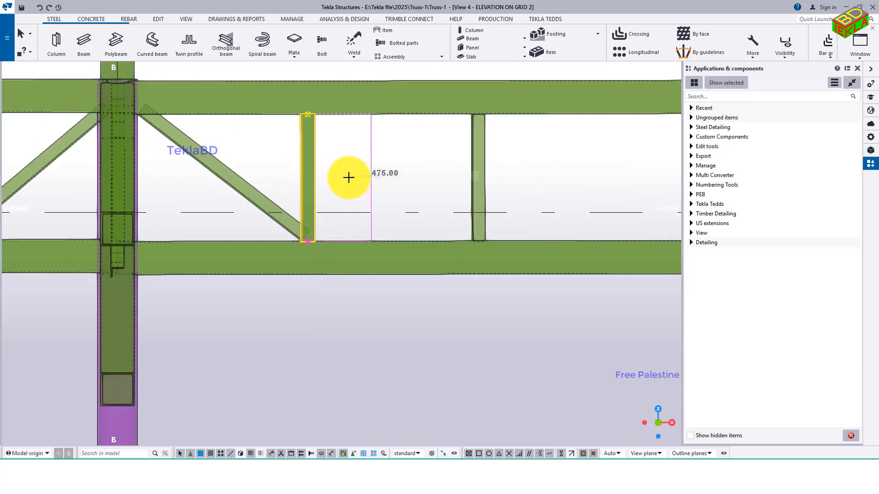
Model a diagonal beam from the first vertical's far foot corner to the near top corner of the copied vertical.
{"action": "left_click", "coordinate": [91, 41]}
{"action": "scroll", "coordinate": [314, 241], "scroll_direction": "up", "scroll_amount": 5}
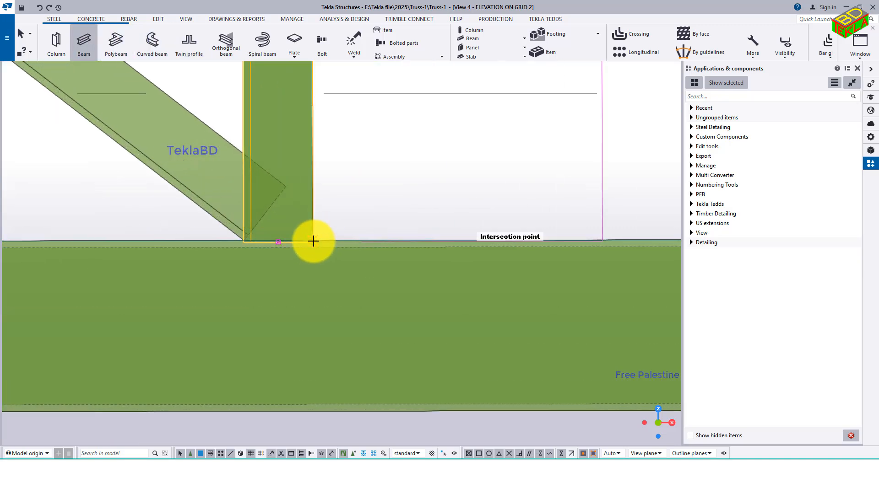
{"action": "left_click", "coordinate": [314, 241]}
{"action": "scroll", "coordinate": [316, 256], "scroll_direction": "down", "scroll_amount": 8}
{"action": "scroll", "coordinate": [453, 139], "scroll_direction": "up", "scroll_amount": 3}
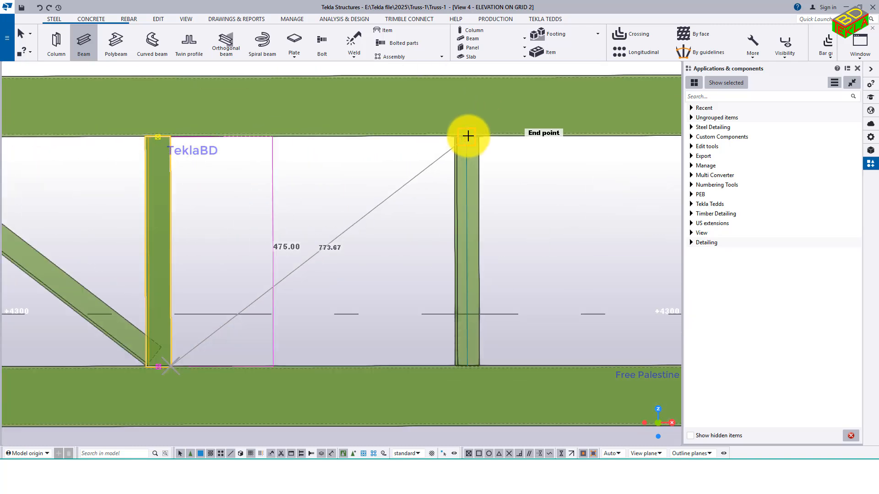
{"action": "scroll", "coordinate": [467, 136], "scroll_direction": "up", "scroll_amount": 5}
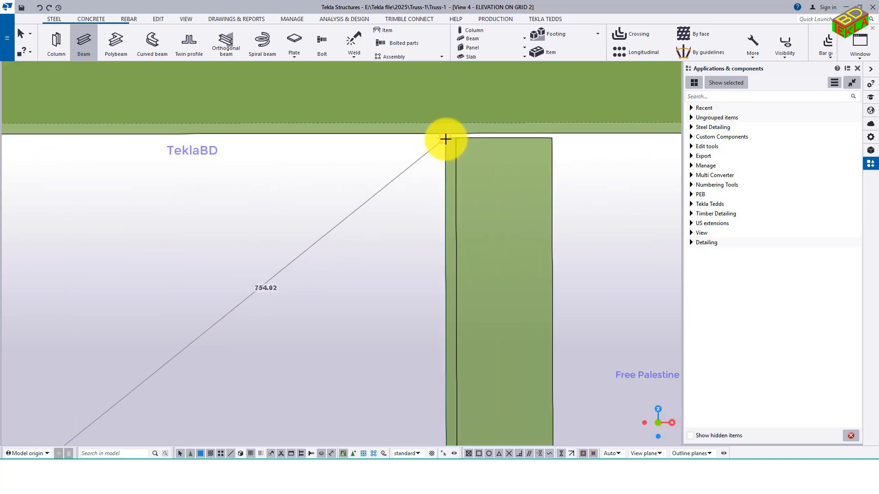
{"action": "left_click", "coordinate": [446, 139]}
{"action": "scroll", "coordinate": [425, 154], "scroll_direction": "down", "scroll_amount": 4}
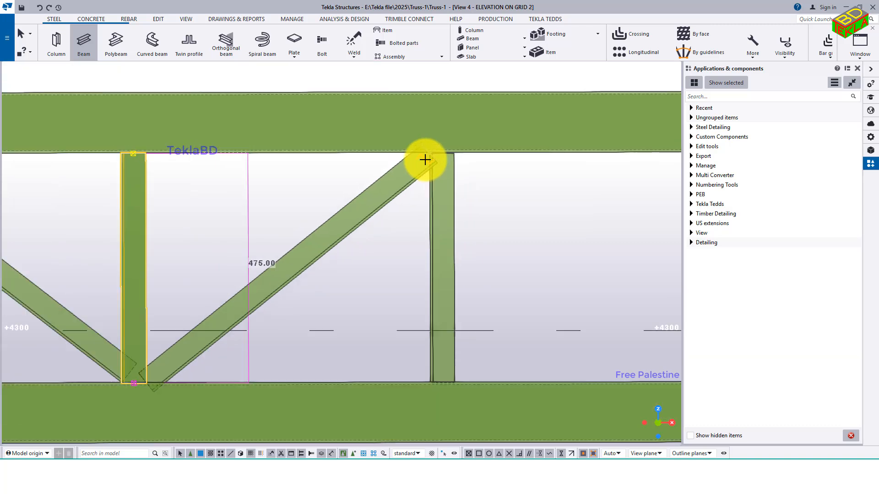
{"action": "scroll", "coordinate": [425, 160], "scroll_direction": "down", "scroll_amount": 2}
{"action": "right_click", "coordinate": [478, 186]}
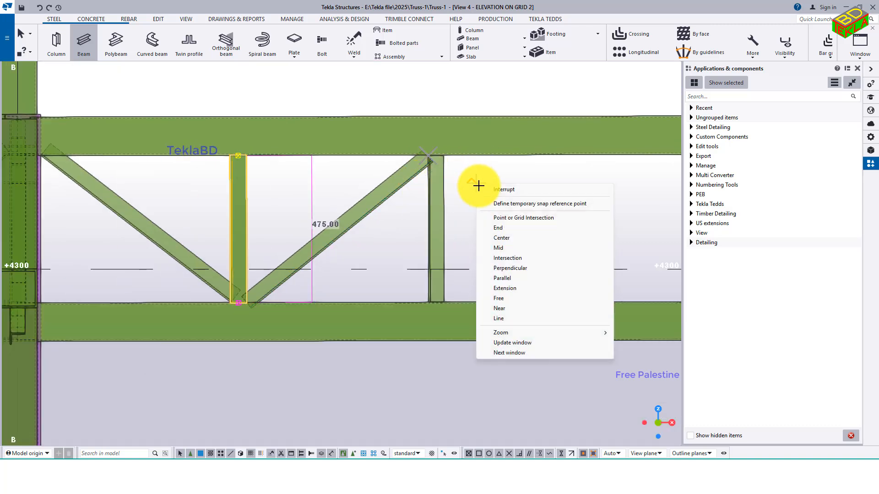
{"action": "left_click", "coordinate": [504, 189]}
Try the Behind depth position on the new diagonal, and finally set its depth to Front.
{"action": "left_click", "coordinate": [405, 183]}
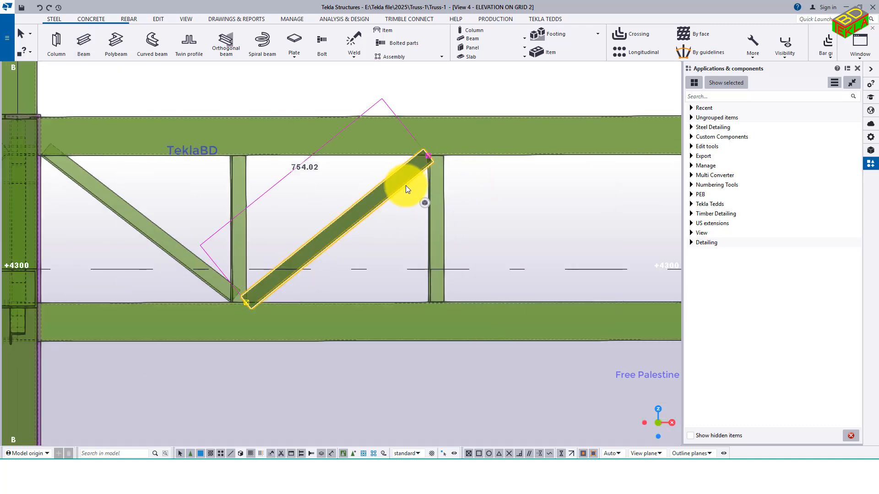
{"action": "double_click", "coordinate": [406, 185]}
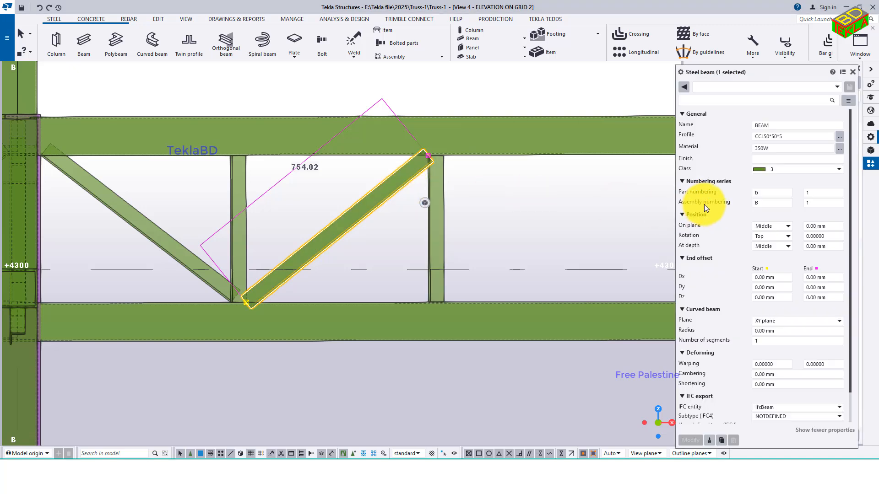
{"action": "left_click", "coordinate": [774, 272]}
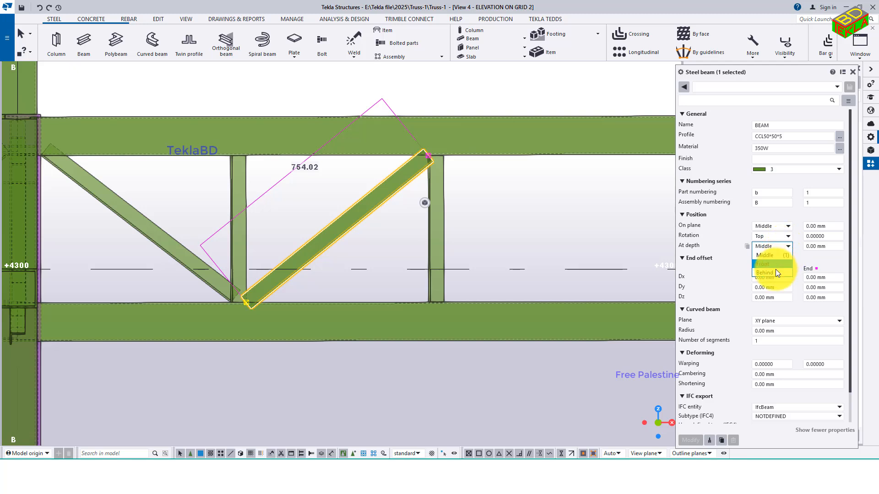
{"action": "left_click", "coordinate": [691, 441]}
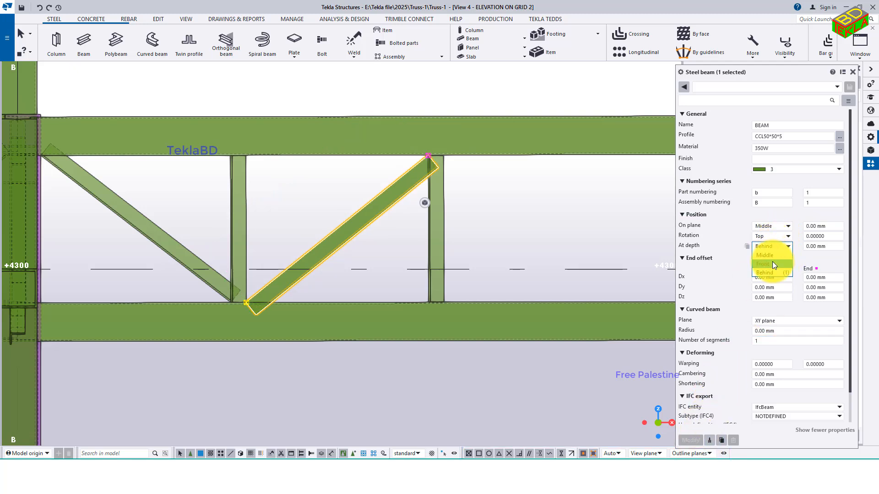
{"action": "left_click", "coordinate": [773, 264]}
{"action": "left_click", "coordinate": [692, 441]}
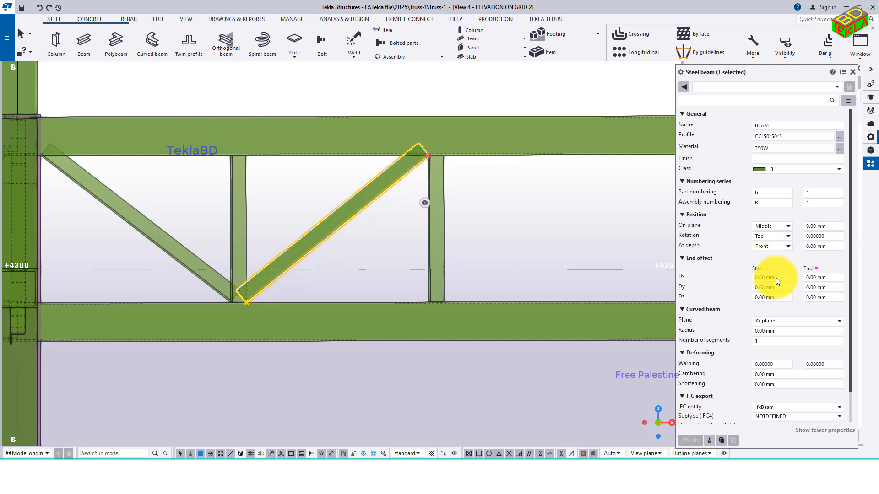
{"action": "left_click", "coordinate": [852, 72]}
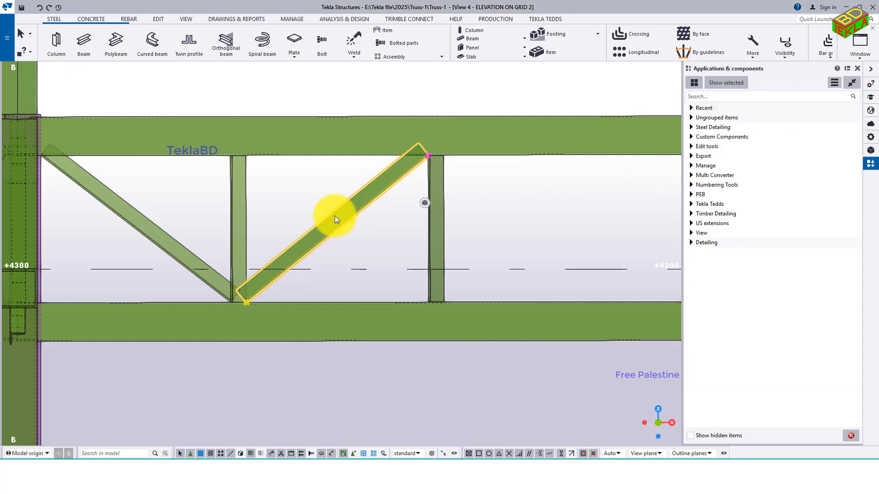
Move both B–C verticals up from their top midpoint to meet the underside of the top chord.
{"action": "left_click", "coordinate": [247, 198]}
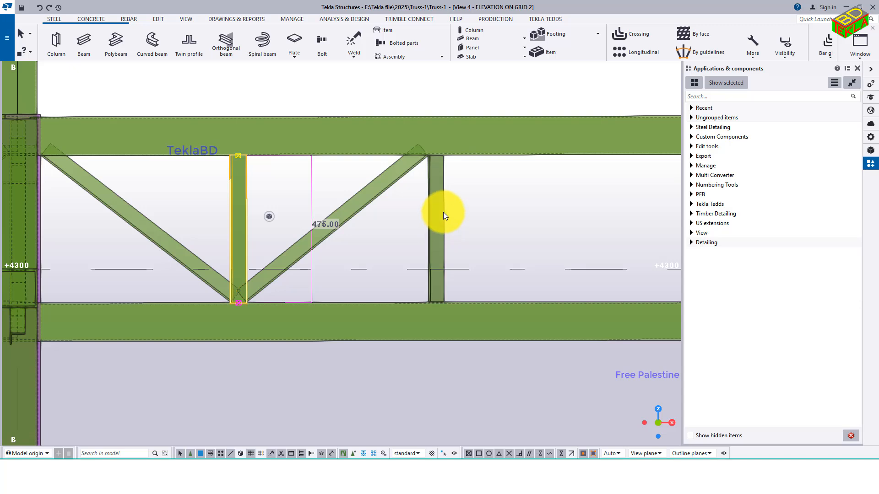
{"action": "left_click", "coordinate": [445, 210], "text": "ctrl"}
{"action": "right_click", "coordinate": [463, 209]}
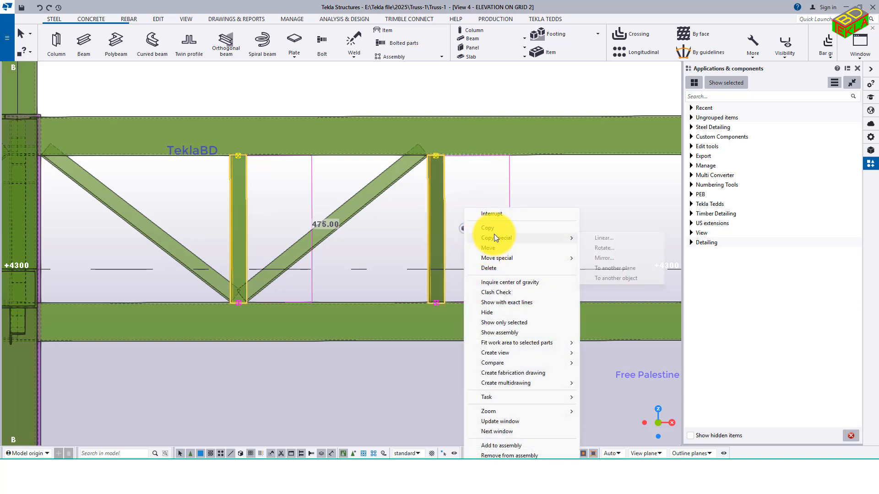
{"action": "left_click", "coordinate": [494, 250]}
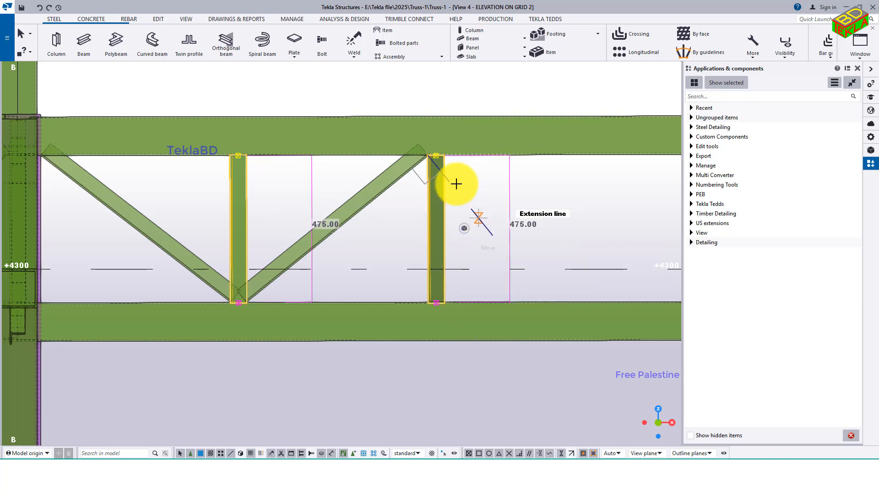
{"action": "scroll", "coordinate": [440, 153], "scroll_direction": "up", "scroll_amount": 3}
{"action": "scroll", "coordinate": [438, 151], "scroll_direction": "up", "scroll_amount": 4}
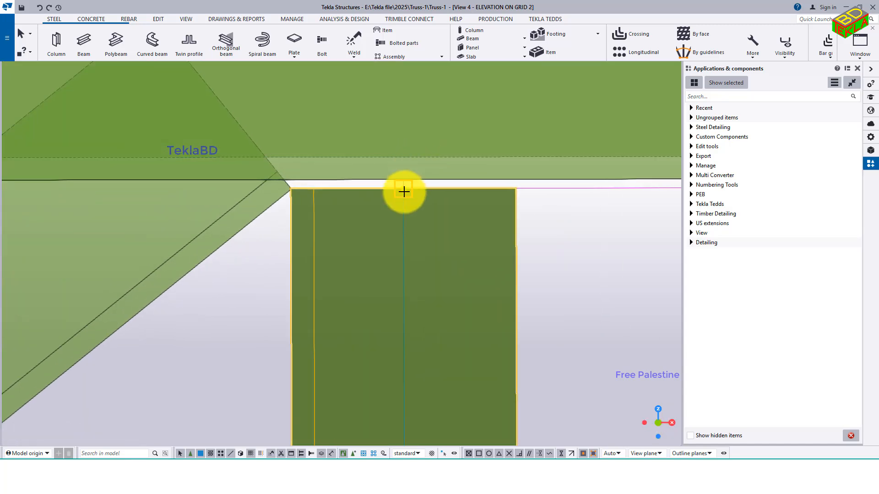
{"action": "left_click", "coordinate": [403, 188]}
{"action": "scroll", "coordinate": [453, 204], "scroll_direction": "down", "scroll_amount": 6}
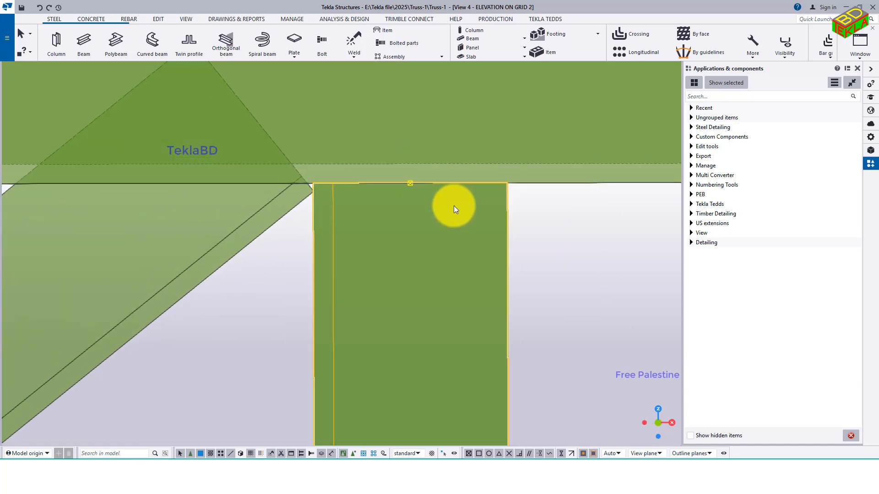
{"action": "left_click", "coordinate": [464, 215]}
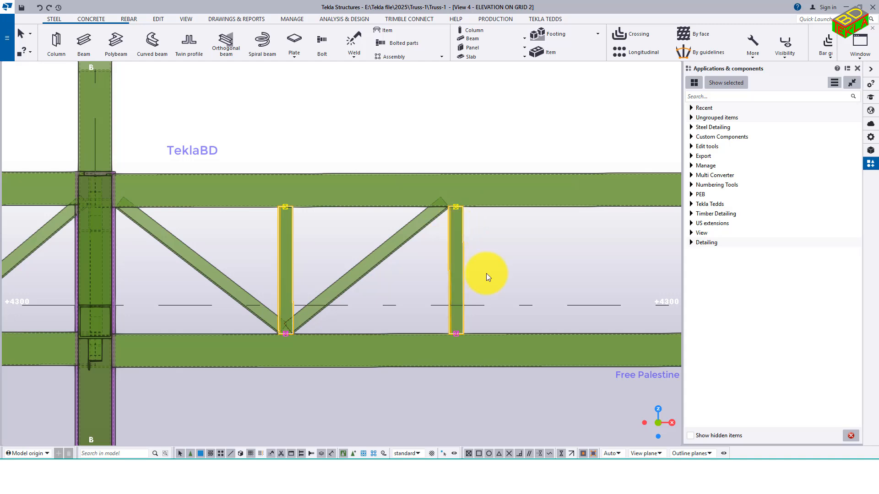
Copy the two verticals and two diagonals from the grid B column face corner to the second vertical's far top corner.
{"action": "left_click_drag", "start_coordinate": [198, 266], "coordinate": [217, 251]}
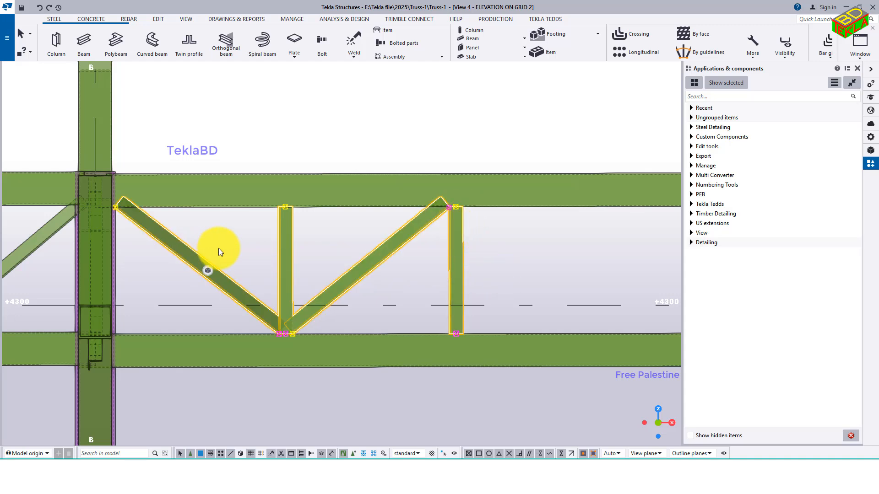
{"action": "right_click", "coordinate": [226, 229]}
{"action": "left_click", "coordinate": [251, 238]}
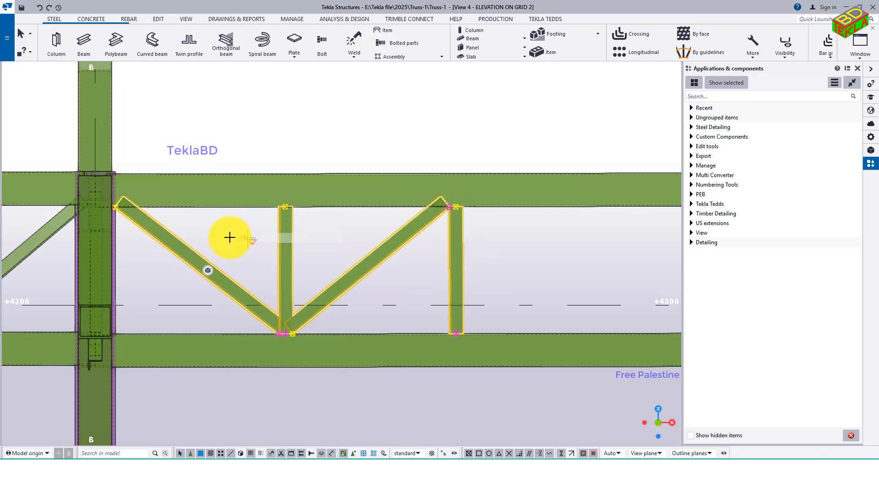
{"action": "left_click", "coordinate": [113, 209]}
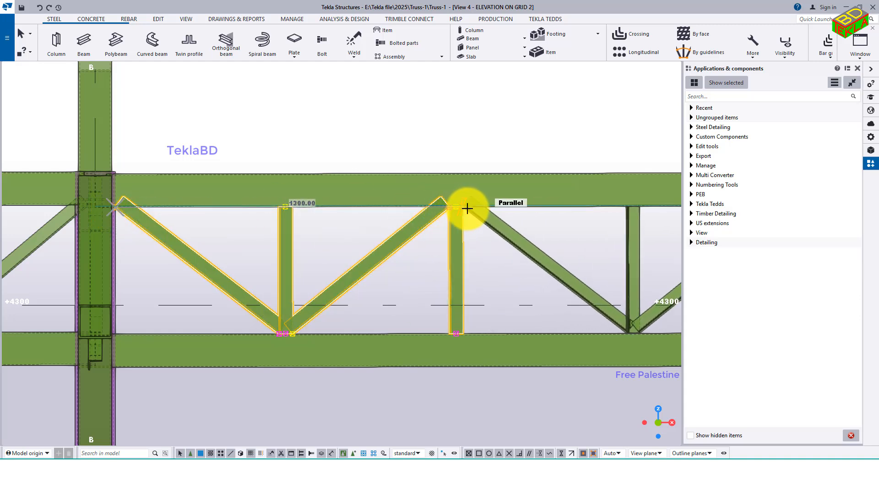
{"action": "scroll", "coordinate": [337, 210], "scroll_direction": "down", "scroll_amount": 5}
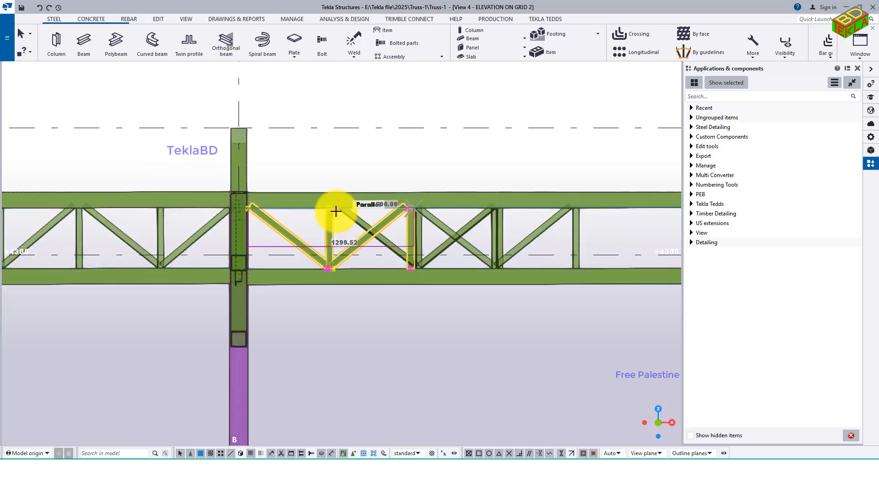
{"action": "scroll", "coordinate": [497, 204], "scroll_direction": "up", "scroll_amount": 3}
{"action": "scroll", "coordinate": [459, 216], "scroll_direction": "up", "scroll_amount": 2}
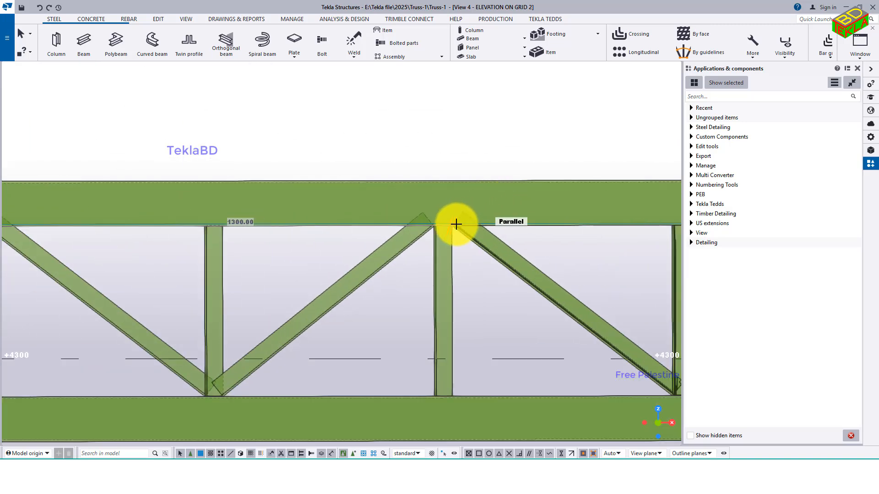
{"action": "scroll", "coordinate": [453, 226], "scroll_direction": "up", "scroll_amount": 3}
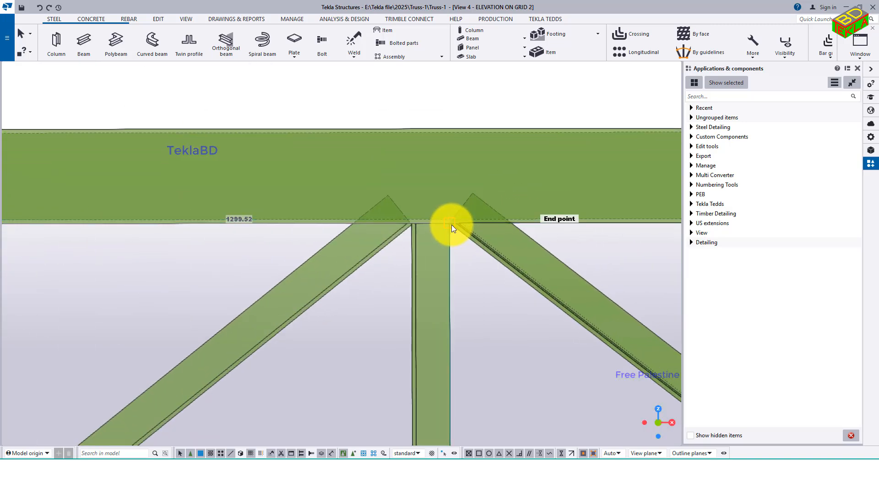
{"action": "left_click", "coordinate": [451, 225]}
Repeat the copy of the two-panel web group at each new end vertical's far top corner until the truss reaches grid C.
{"action": "scroll", "coordinate": [247, 221], "scroll_direction": "down", "scroll_amount": 5}
{"action": "scroll", "coordinate": [361, 221], "scroll_direction": "up", "scroll_amount": 2}
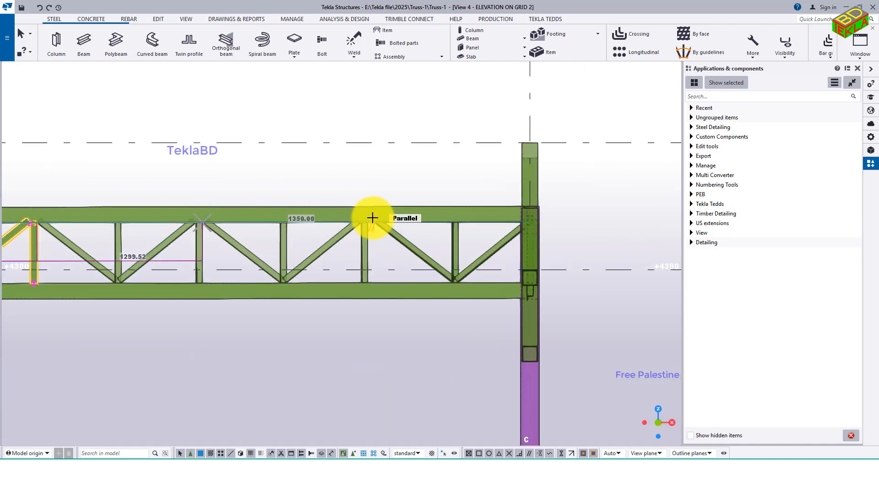
{"action": "scroll", "coordinate": [373, 217], "scroll_direction": "up", "scroll_amount": 4}
{"action": "scroll", "coordinate": [362, 224], "scroll_direction": "down", "scroll_amount": 5}
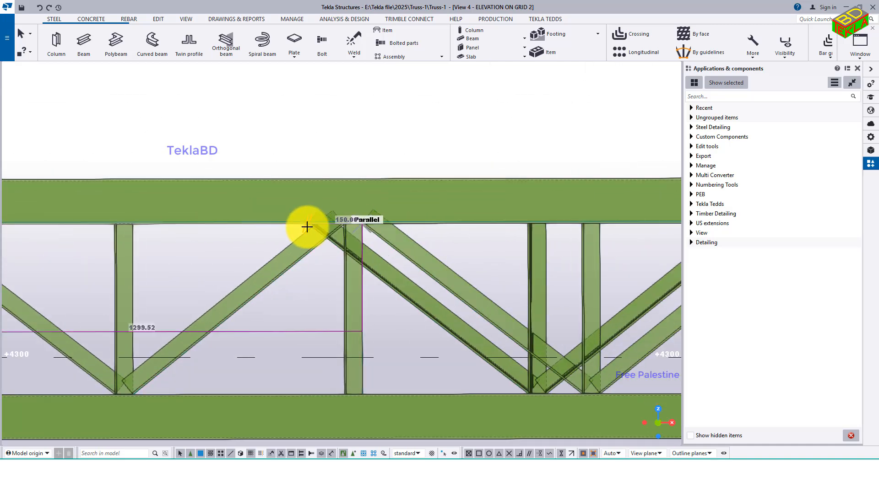
{"action": "right_click", "coordinate": [353, 180]}
{"action": "left_click", "coordinate": [373, 183]}
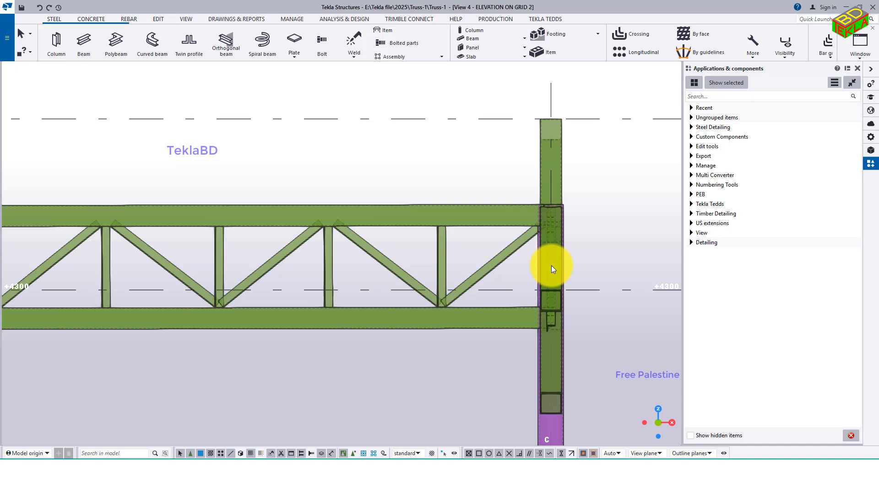
Inspect the member inside the grid C column, the truss end there and the overall B–C bay.
{"action": "left_click", "coordinate": [548, 261]}
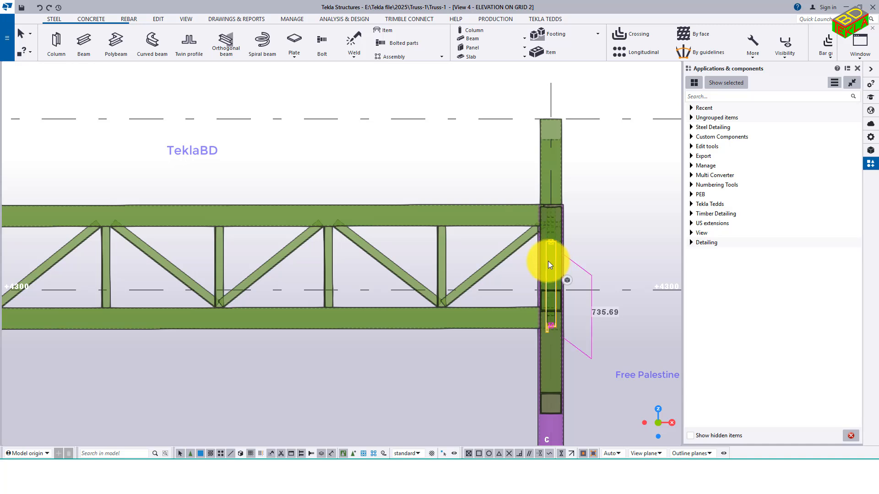
{"action": "scroll", "coordinate": [548, 261], "scroll_direction": "up", "scroll_amount": 2}
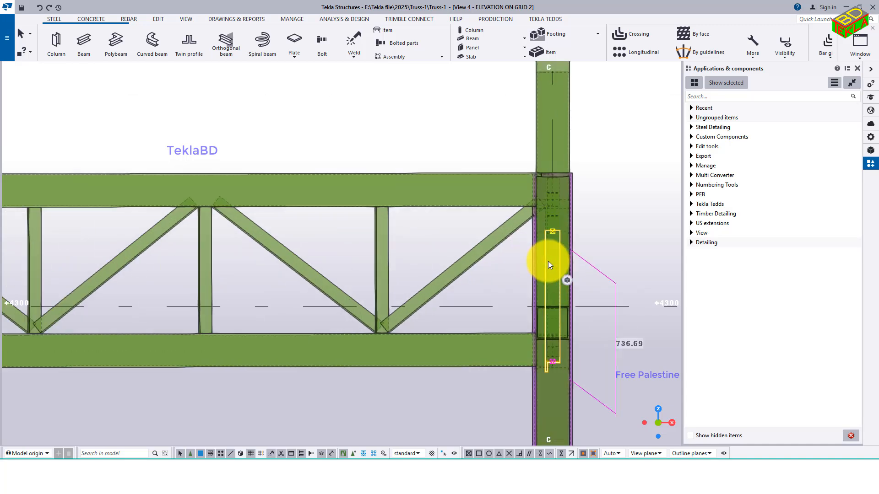
{"action": "left_click", "coordinate": [499, 267]}
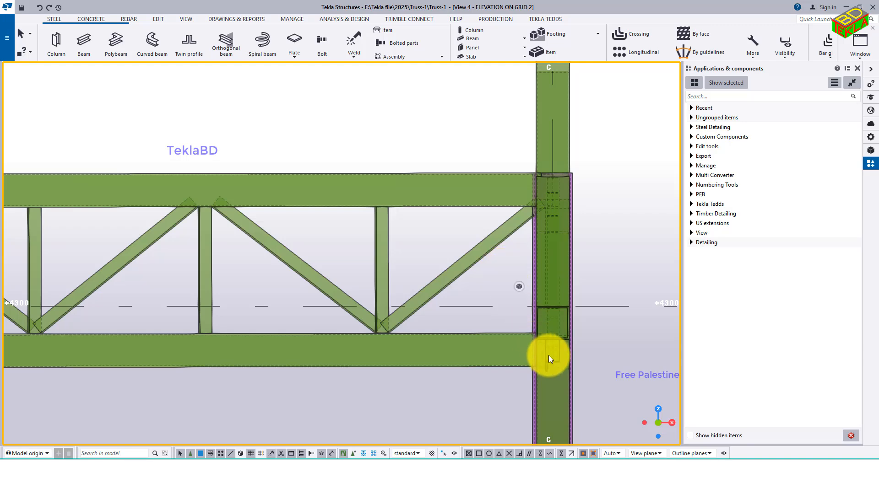
{"action": "scroll", "coordinate": [485, 270], "scroll_direction": "down", "scroll_amount": 5}
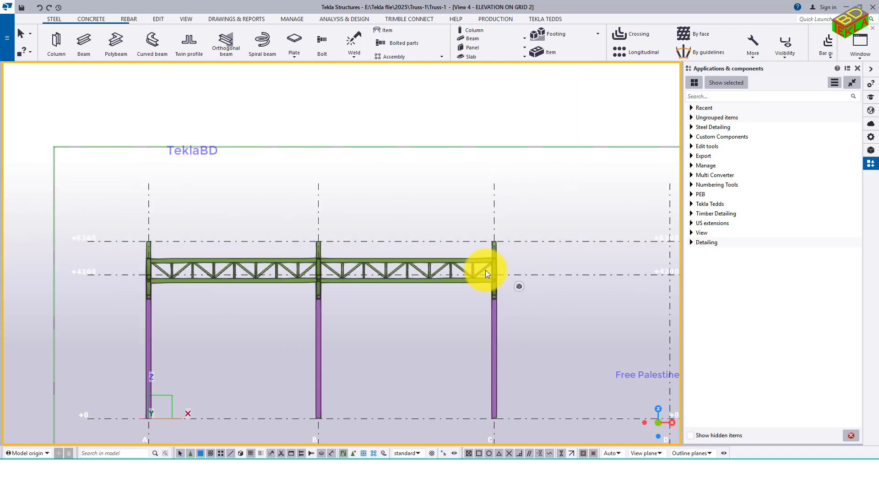
{"action": "scroll", "coordinate": [438, 215], "scroll_direction": "down", "scroll_amount": 1}
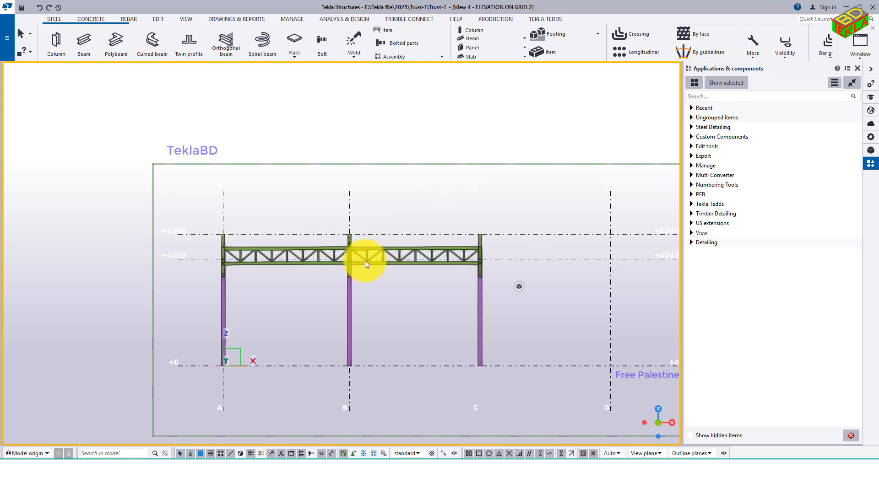
{"action": "scroll", "coordinate": [358, 263], "scroll_direction": "up", "scroll_amount": 2}
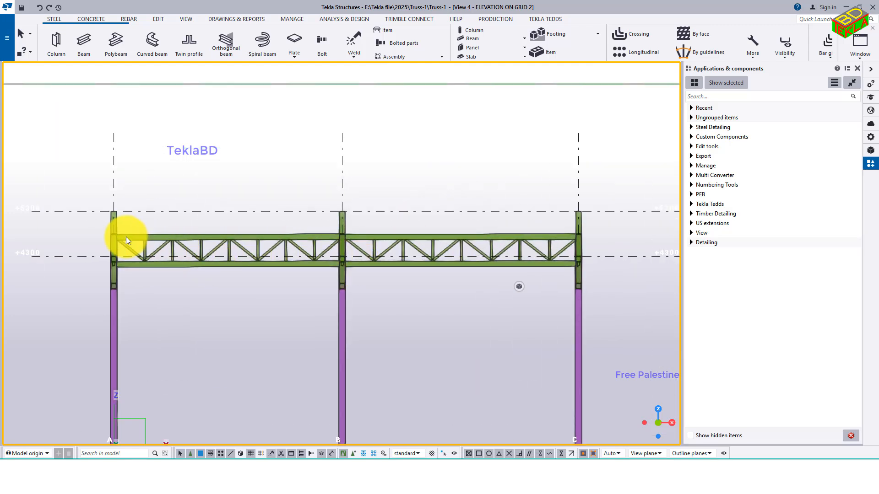
{"action": "scroll", "coordinate": [185, 244], "scroll_direction": "up", "scroll_amount": 3}
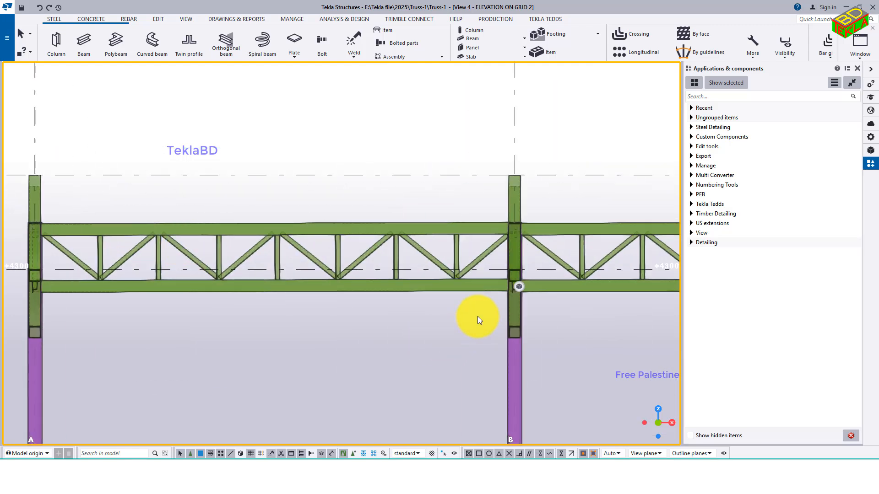
{"action": "left_click_drag", "start_coordinate": [245, 233], "coordinate": [78, 211]}
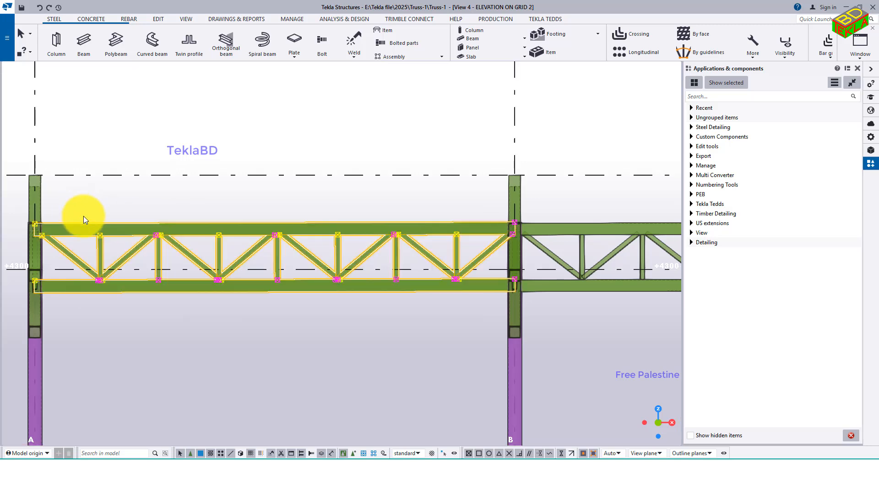
{"action": "scroll", "coordinate": [84, 216], "scroll_direction": "down", "scroll_amount": 3}
{"action": "left_click_drag", "start_coordinate": [641, 271], "coordinate": [339, 216]}
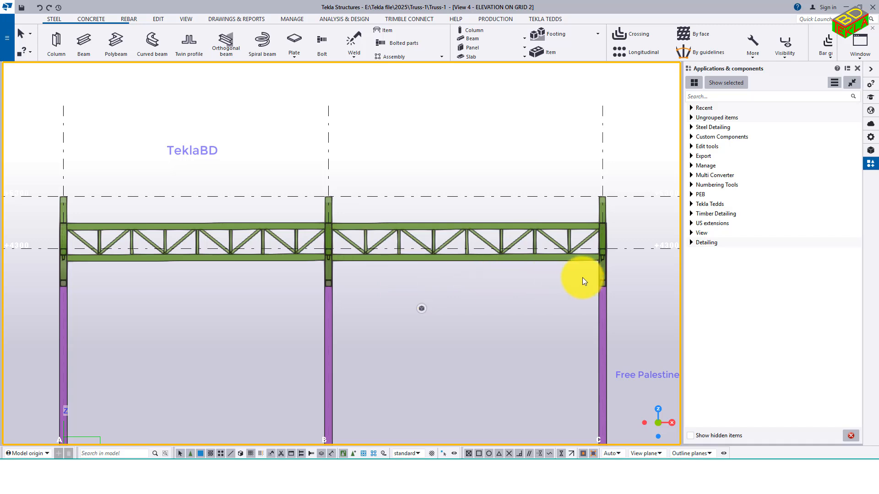
{"action": "left_click_drag", "start_coordinate": [586, 273], "coordinate": [342, 212]}
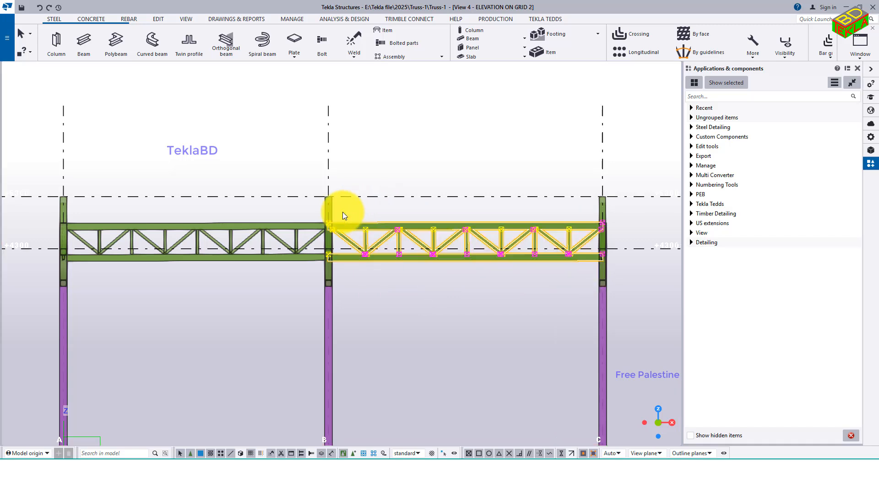
{"action": "scroll", "coordinate": [342, 252], "scroll_direction": "down", "scroll_amount": 1}
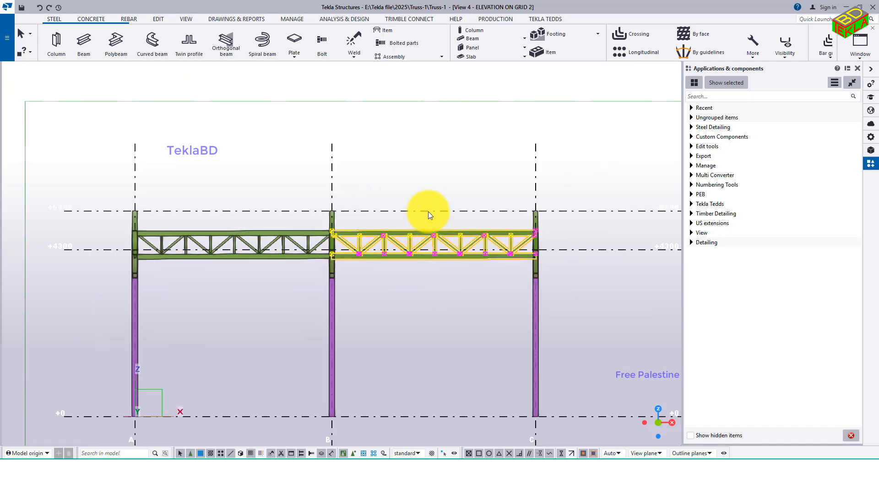
{"action": "scroll", "coordinate": [314, 248], "scroll_direction": "down", "scroll_amount": 3}
{"action": "middle_click_drag", "start_coordinate": [370, 268], "coordinate": [345, 268]}
{"action": "scroll", "coordinate": [330, 259], "scroll_direction": "up", "scroll_amount": 2}
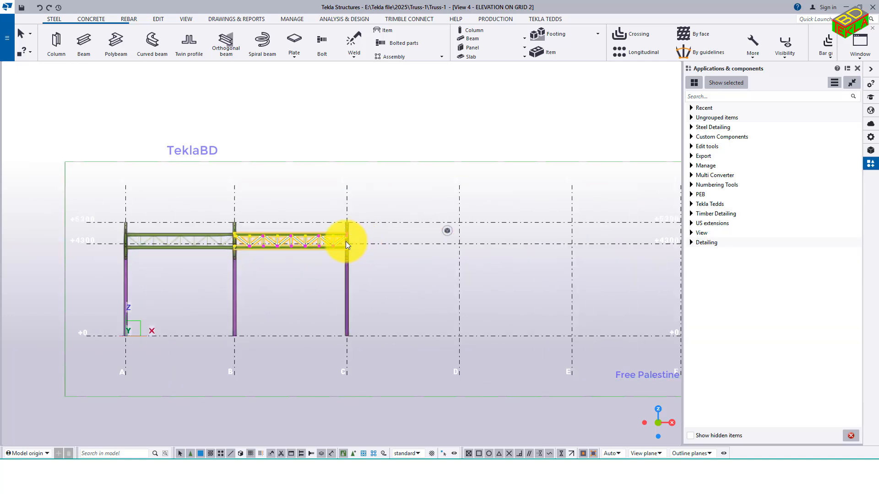
{"action": "right_click", "coordinate": [374, 235]}
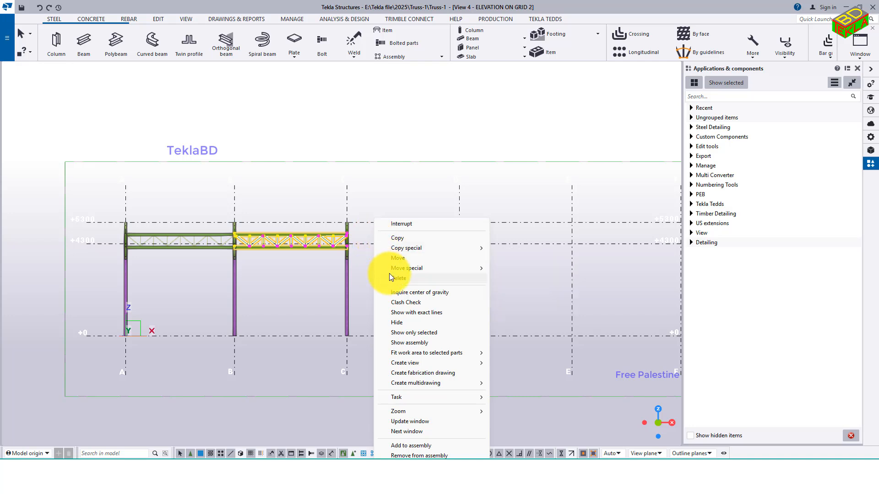
{"action": "left_click", "coordinate": [405, 238]}
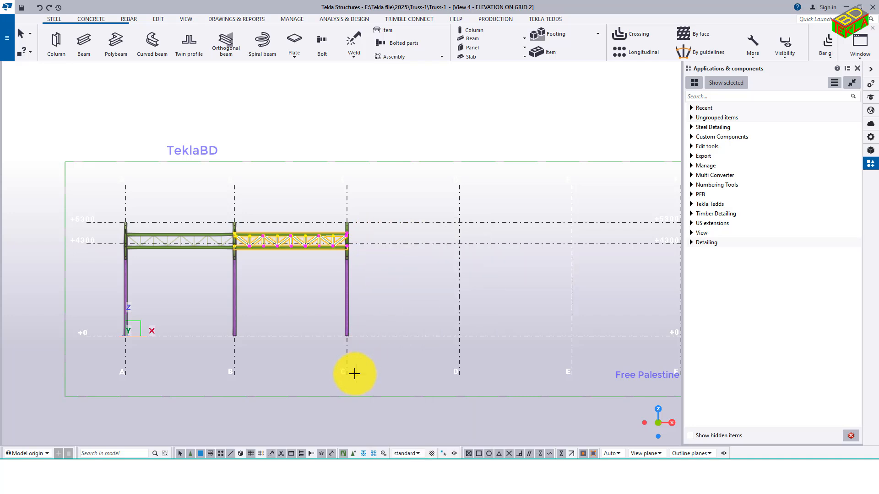
{"action": "scroll", "coordinate": [346, 375], "scroll_direction": "up", "scroll_amount": 3}
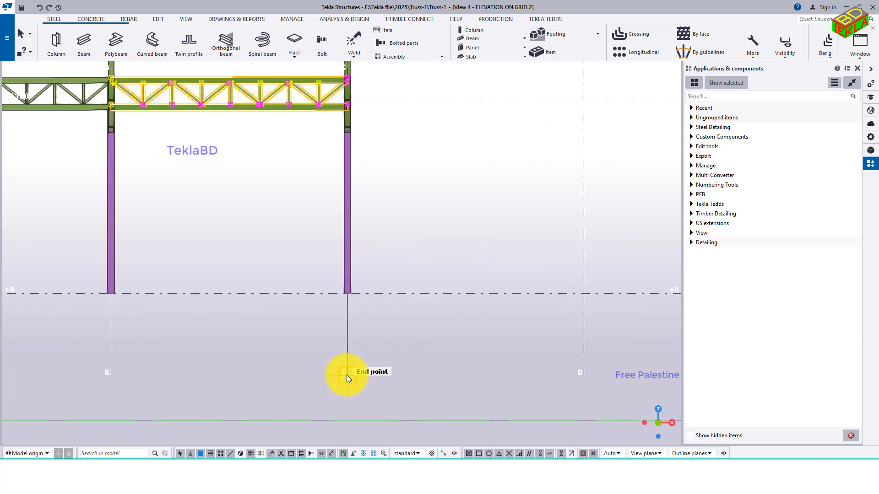
{"action": "left_click", "coordinate": [347, 375]}
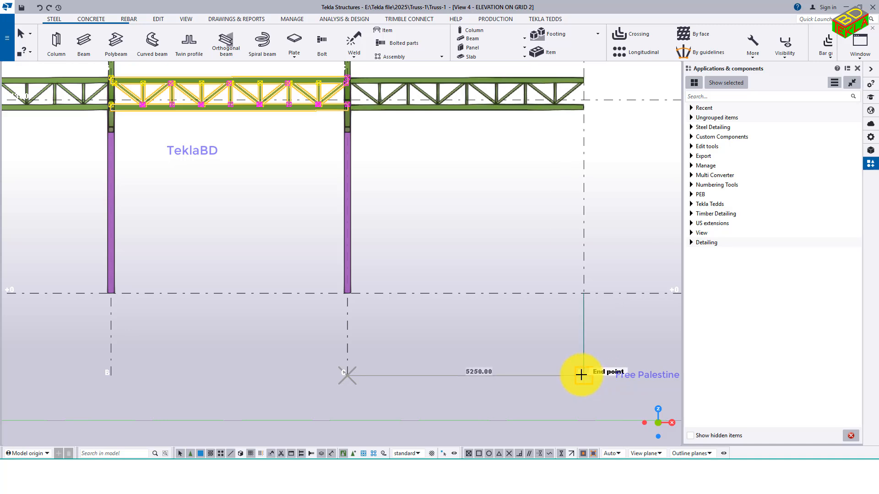
{"action": "scroll", "coordinate": [429, 298], "scroll_direction": "down", "scroll_amount": 3}
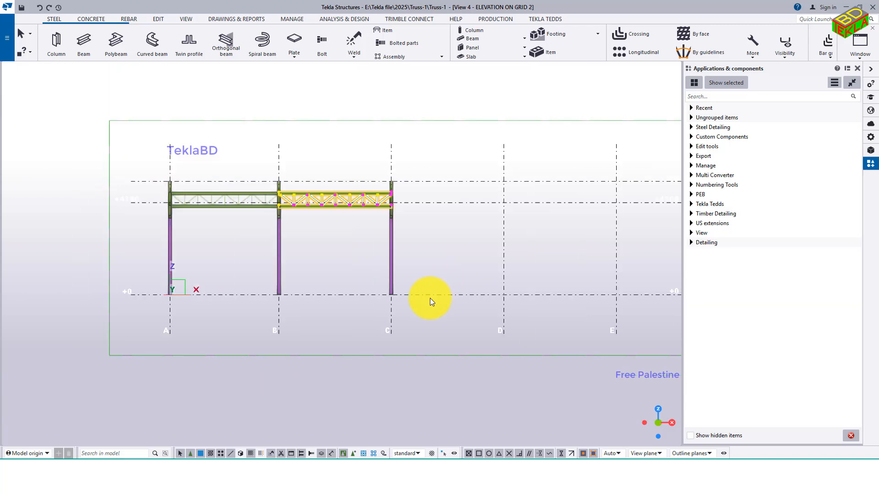
{"action": "left_click", "coordinate": [444, 251]}
Switch from the grid 2 elevation to the 3D view, redraw it, and turn the model to face the frame from the front.
{"action": "scroll", "coordinate": [422, 256], "scroll_direction": "down", "scroll_amount": 2}
{"action": "scroll", "coordinate": [421, 262], "scroll_direction": "down", "scroll_amount": 1}
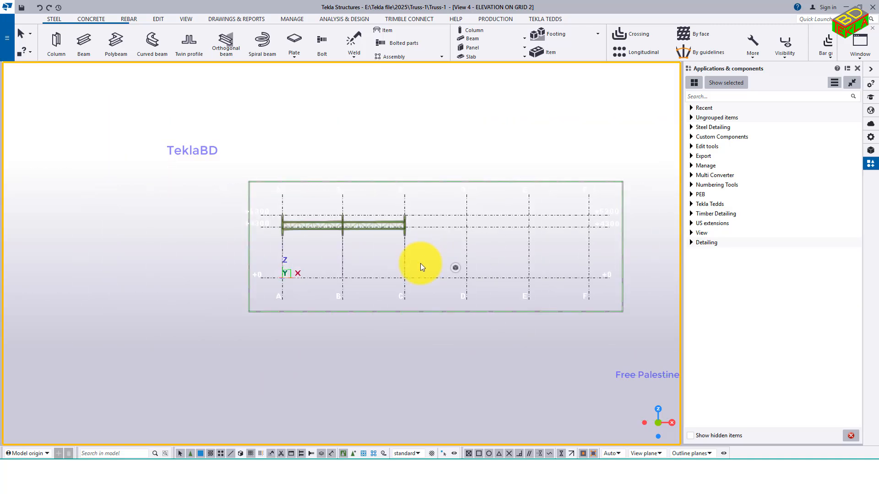
{"action": "middle_click_drag", "start_coordinate": [421, 263], "coordinate": [358, 308], "text": "ctrl"}
{"action": "right_click", "coordinate": [442, 176]}
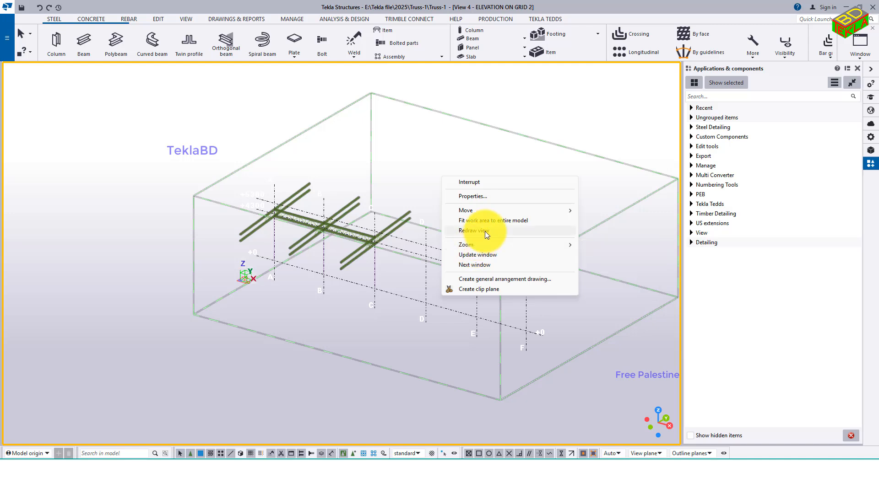
{"action": "left_click", "coordinate": [486, 265]}
{"action": "right_click", "coordinate": [484, 248]}
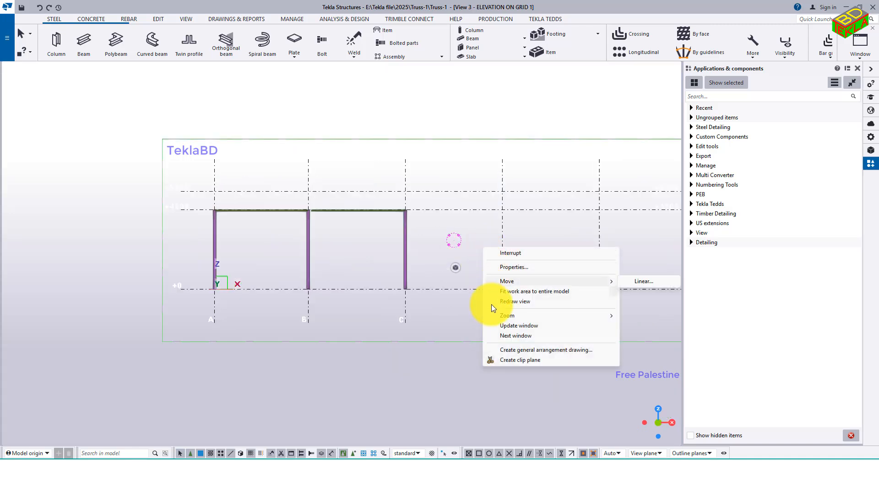
{"action": "left_click", "coordinate": [508, 335]}
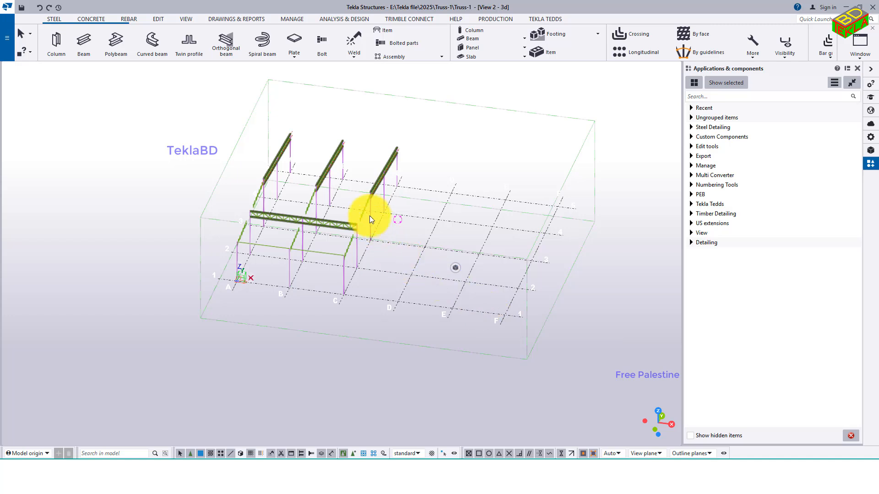
{"action": "scroll", "coordinate": [369, 217], "scroll_direction": "up", "scroll_amount": 2}
{"action": "right_click", "coordinate": [442, 196]}
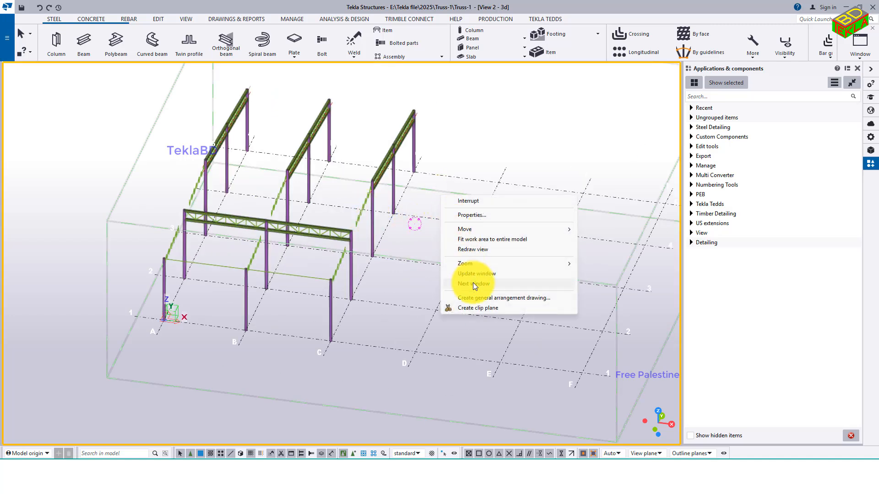
{"action": "left_click", "coordinate": [473, 250]}
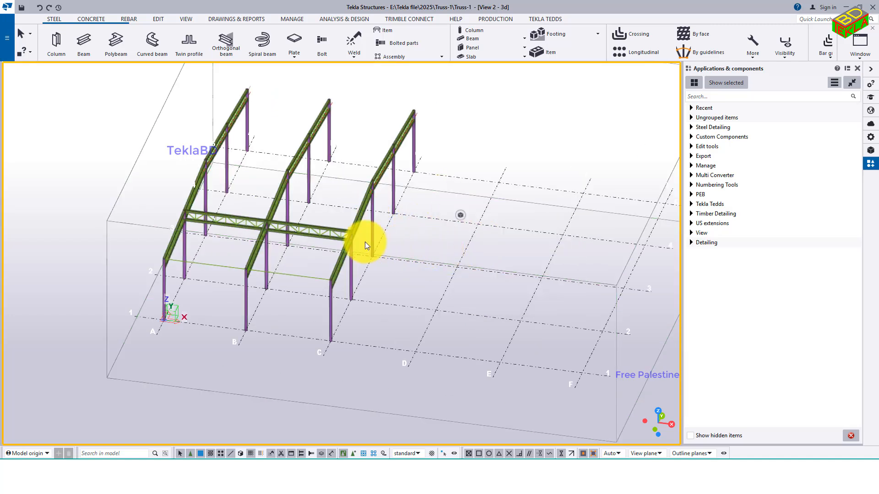
{"action": "middle_click_drag", "start_coordinate": [332, 230], "coordinate": [296, 204], "text": "ctrl"}
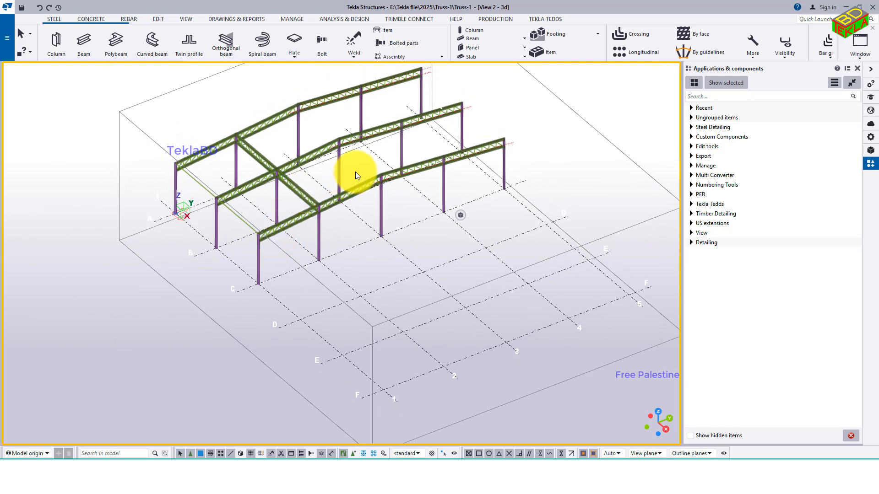
{"action": "middle_click_drag", "start_coordinate": [373, 269], "coordinate": [501, 274], "text": "ctrl"}
Mirror-copy the grid 2 trusses and grid 1 P75*4 beams in bays A–B and B–C about grid 3, picking its intersections with grids D and E.
{"action": "scroll", "coordinate": [386, 280], "scroll_direction": "up", "scroll_amount": 5}
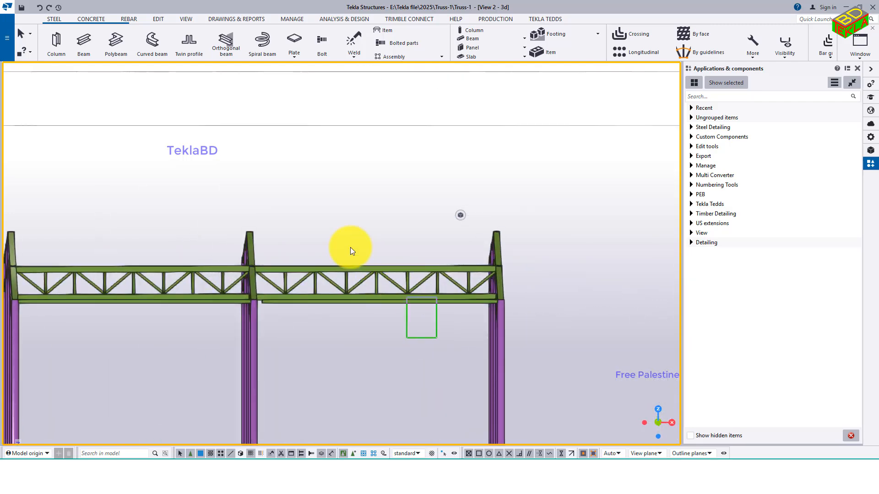
{"action": "left_click_drag", "start_coordinate": [350, 247], "coordinate": [312, 224]}
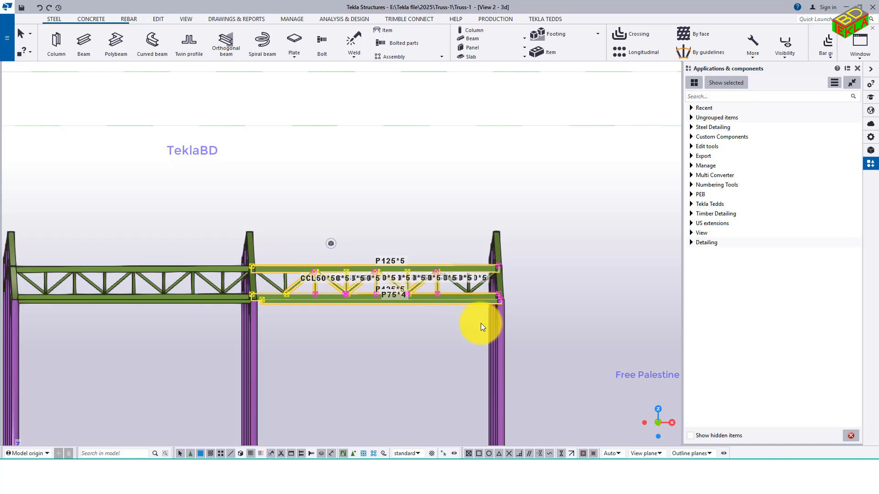
{"action": "left_click_drag", "start_coordinate": [479, 321], "coordinate": [269, 238]}
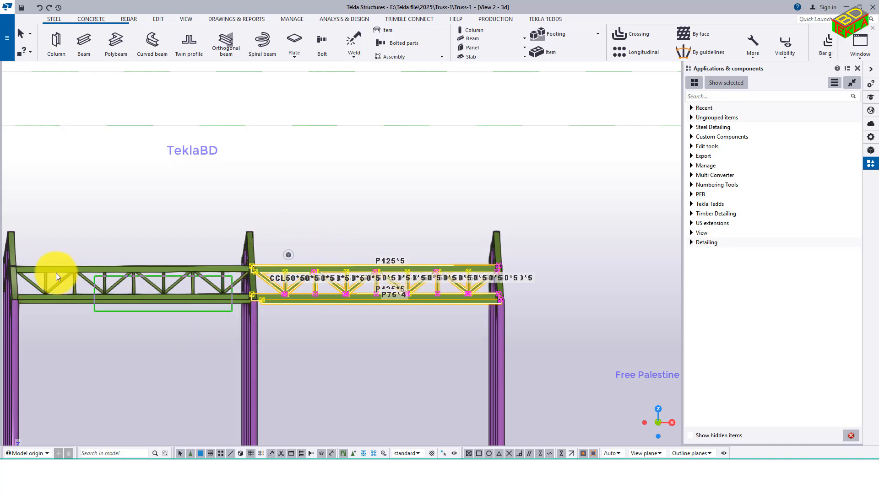
{"action": "left_click", "coordinate": [23, 261], "text": "shift"}
{"action": "scroll", "coordinate": [168, 267], "scroll_direction": "down", "scroll_amount": 2}
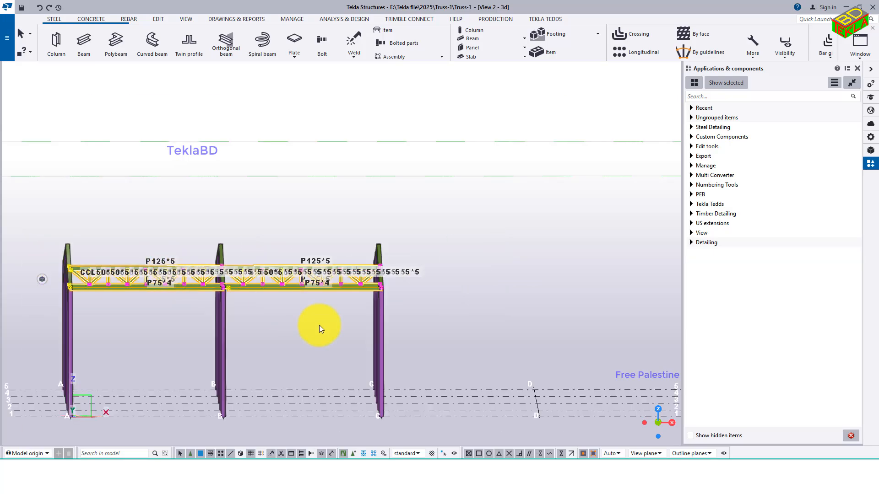
{"action": "mouse_move", "coordinate": [320, 325]}
{"action": "middle_mouse_down", "text": "ctrl"}
{"action": "mouse_move", "coordinate": [210, 355]}
{"action": "mouse_move", "coordinate": [306, 343]}
{"action": "mouse_move", "coordinate": [344, 281]}
{"action": "mouse_move", "coordinate": [382, 298]}
{"action": "mouse_move", "coordinate": [319, 317]}
{"action": "middle_mouse_up", "text": "ctrl"}
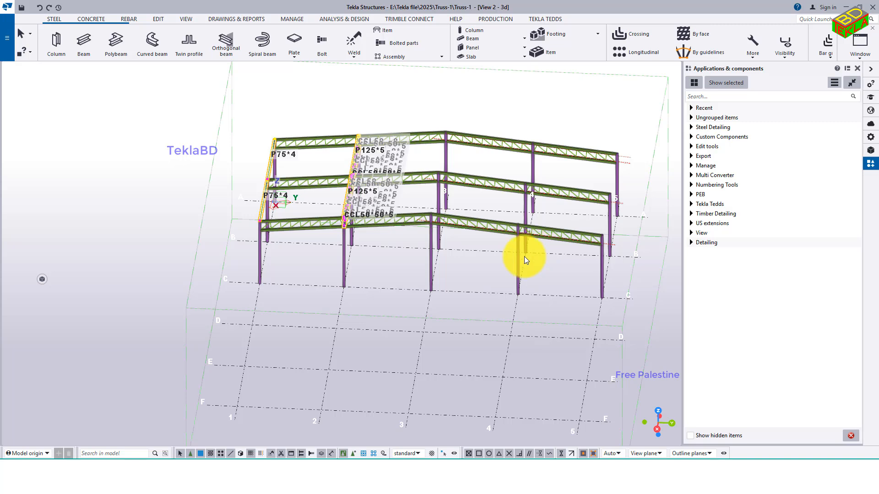
{"action": "middle_click_drag", "start_coordinate": [380, 272], "coordinate": [418, 273], "text": "ctrl"}
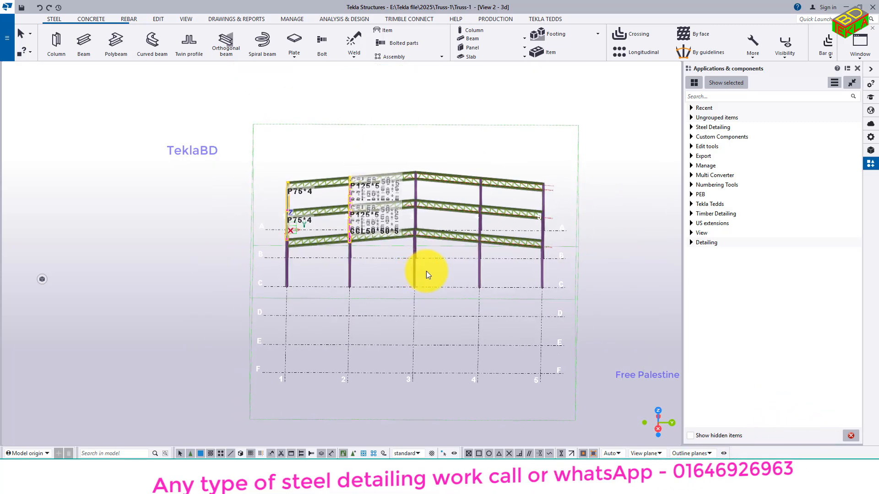
{"action": "right_click", "coordinate": [437, 268]}
{"action": "mouse_move", "coordinate": [500, 158]}
{"action": "mouse_move", "coordinate": [490, 43]}
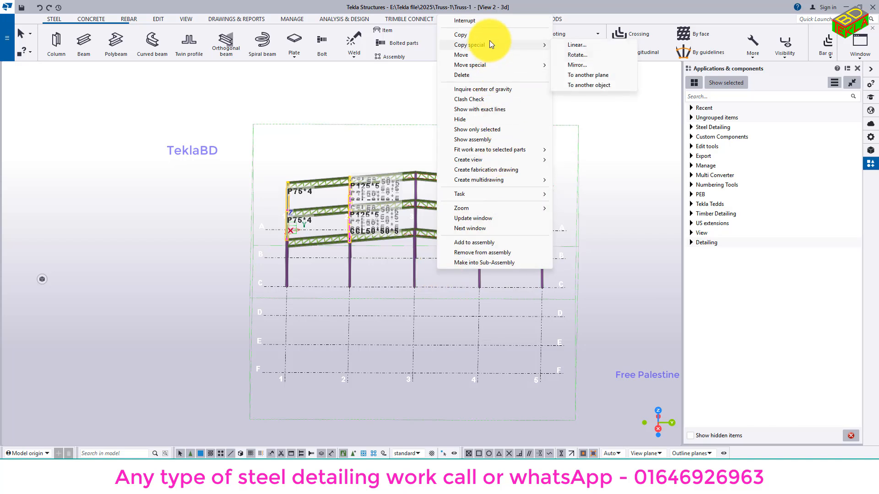
{"action": "left_click", "coordinate": [570, 64]}
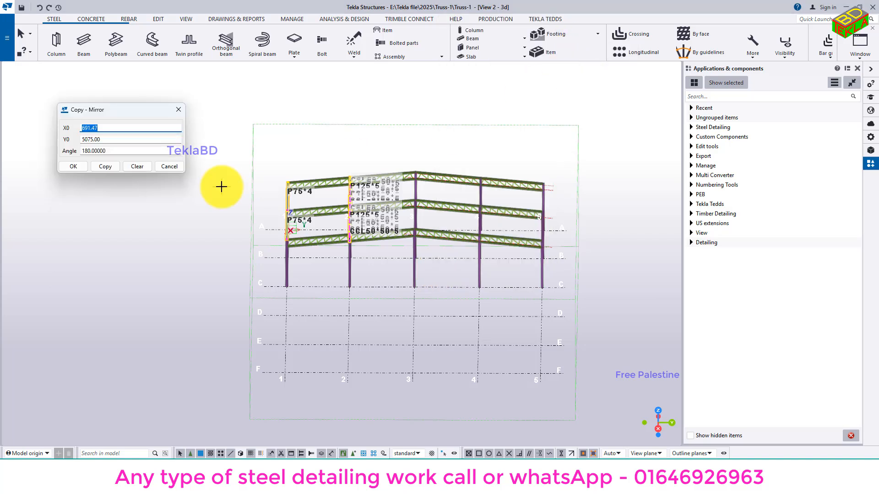
{"action": "left_click", "coordinate": [137, 167]}
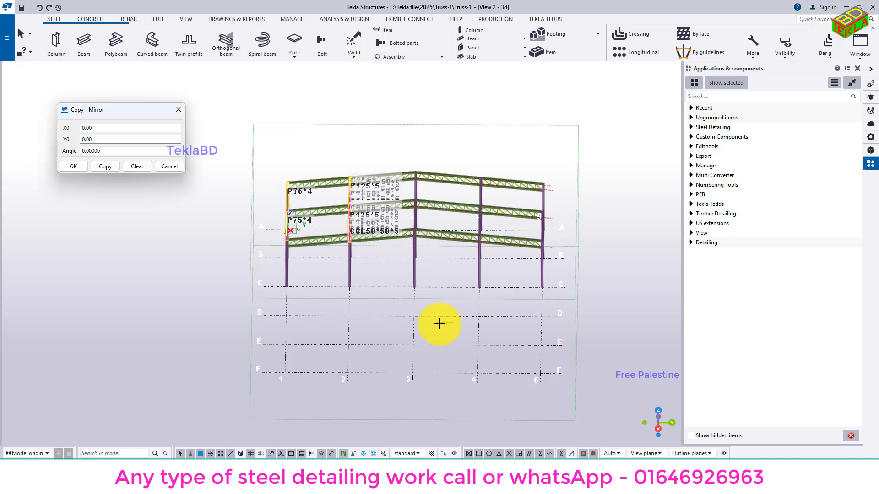
{"action": "left_click", "coordinate": [413, 317]}
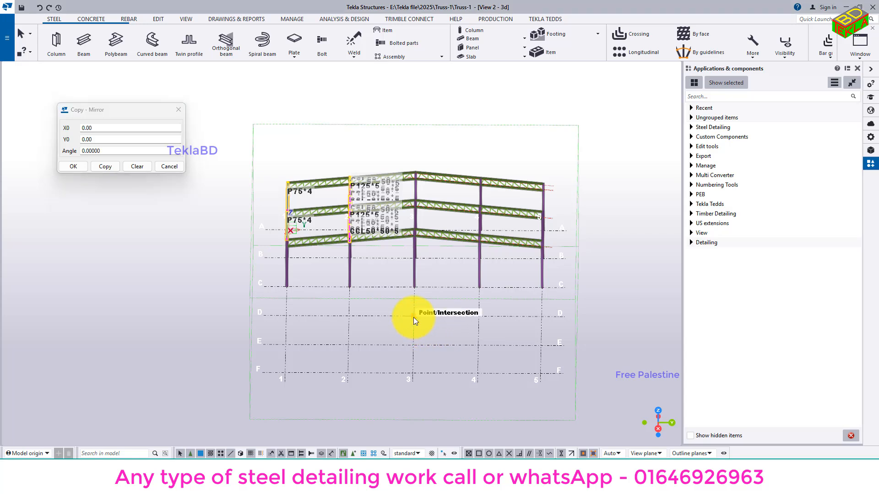
{"action": "left_click", "coordinate": [414, 348]}
{"action": "left_click", "coordinate": [111, 167]}
{"action": "left_click", "coordinate": [74, 167]}
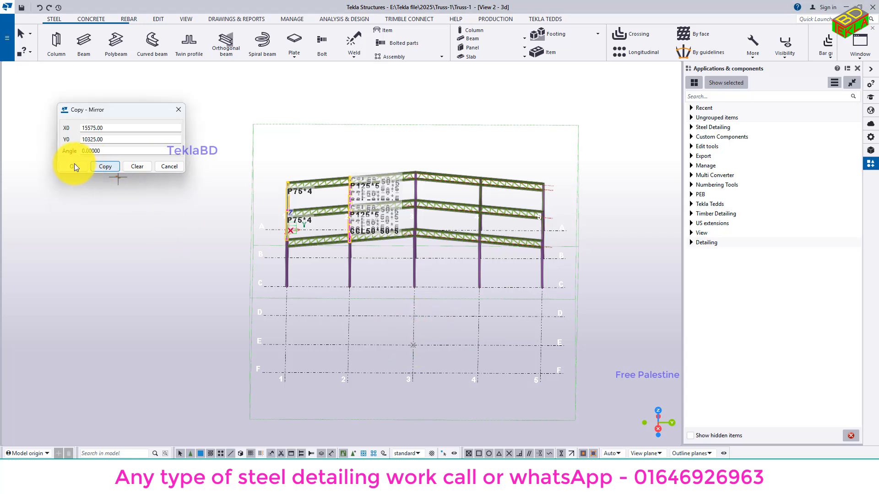
{"action": "right_click", "coordinate": [309, 141]}
{"action": "left_click", "coordinate": [315, 147]}
Select the complete grid 2 truss across bays A–B and B–C in the 3D view.
{"action": "middle_click_drag", "start_coordinate": [315, 147], "coordinate": [407, 194], "text": "ctrl"}
{"action": "scroll", "coordinate": [369, 256], "scroll_direction": "up", "scroll_amount": 6}
{"action": "scroll", "coordinate": [378, 215], "scroll_direction": "down", "scroll_amount": 4}
{"action": "scroll", "coordinate": [388, 209], "scroll_direction": "up", "scroll_amount": 5}
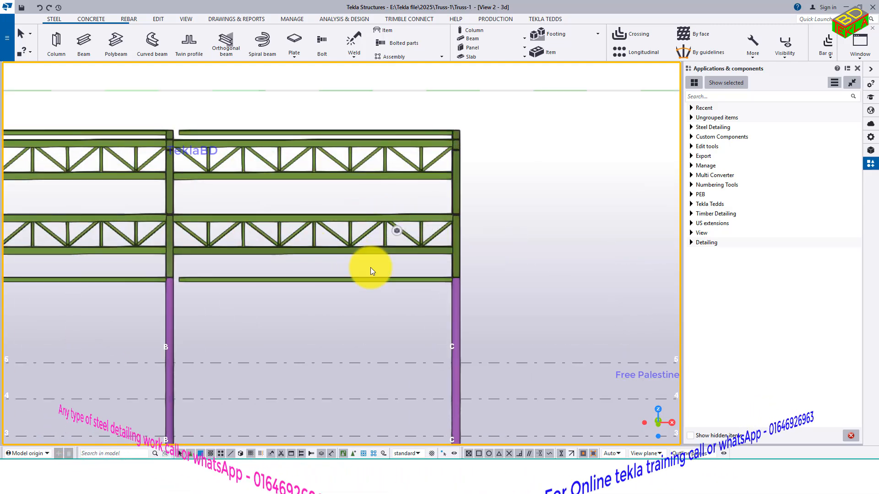
{"action": "left_click_drag", "start_coordinate": [319, 237], "coordinate": [188, 207]}
{"action": "middle_click_drag", "start_coordinate": [211, 261], "coordinate": [477, 260]}
{"action": "left_click_drag", "start_coordinate": [420, 257], "coordinate": [178, 211]}
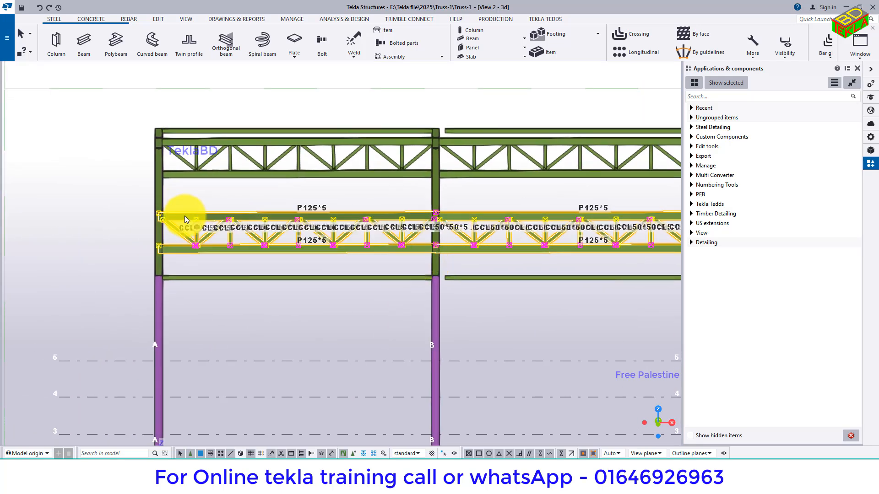
{"action": "scroll", "coordinate": [183, 216], "scroll_direction": "down", "scroll_amount": 5}
{"action": "middle_click_drag", "start_coordinate": [343, 287], "coordinate": [499, 285], "text": "ctrl"}
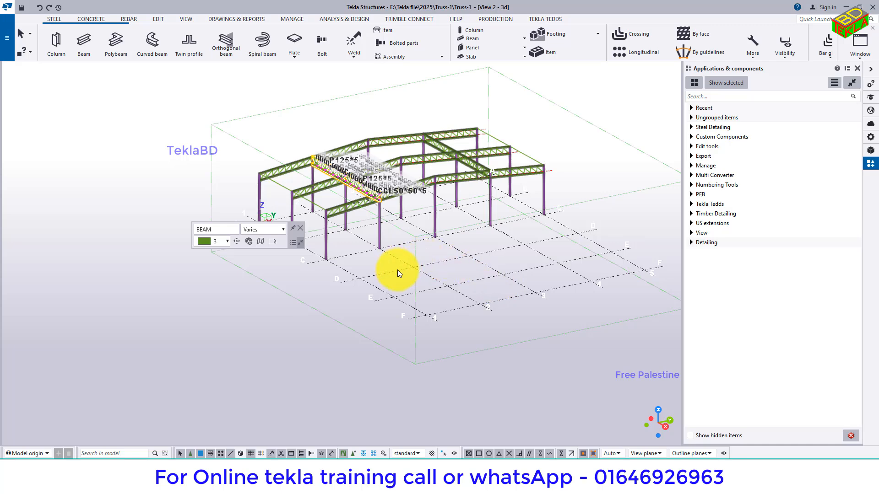
{"action": "middle_click_drag", "start_coordinate": [398, 270], "coordinate": [462, 330]}
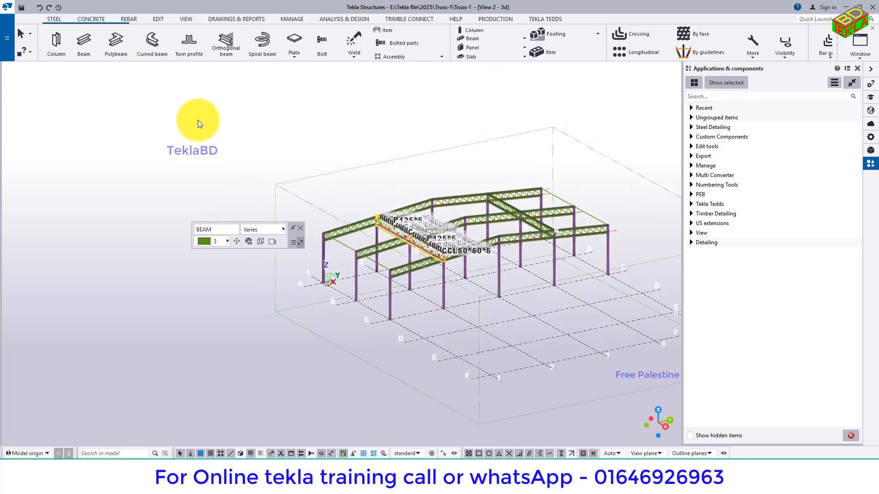
Switch to the grid A elevation and locate the selected truss at the top of the grid 2 column.
{"action": "left_click", "coordinate": [186, 19]}
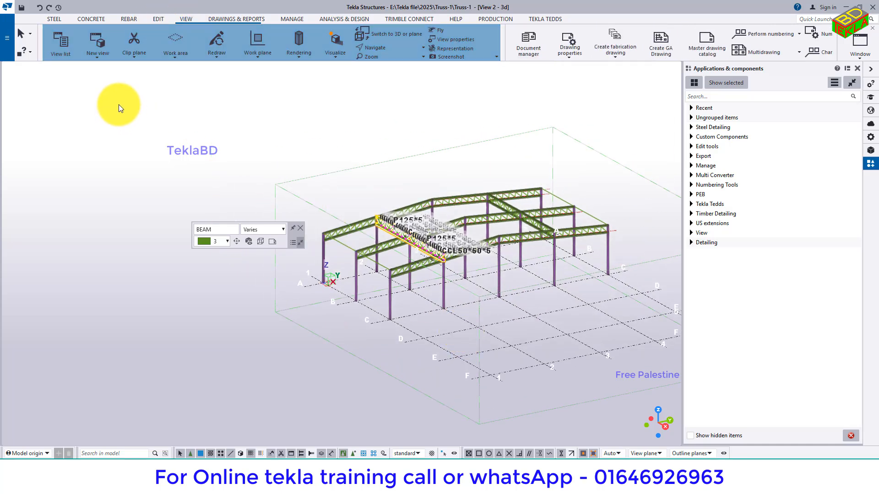
{"action": "right_click", "coordinate": [125, 128]}
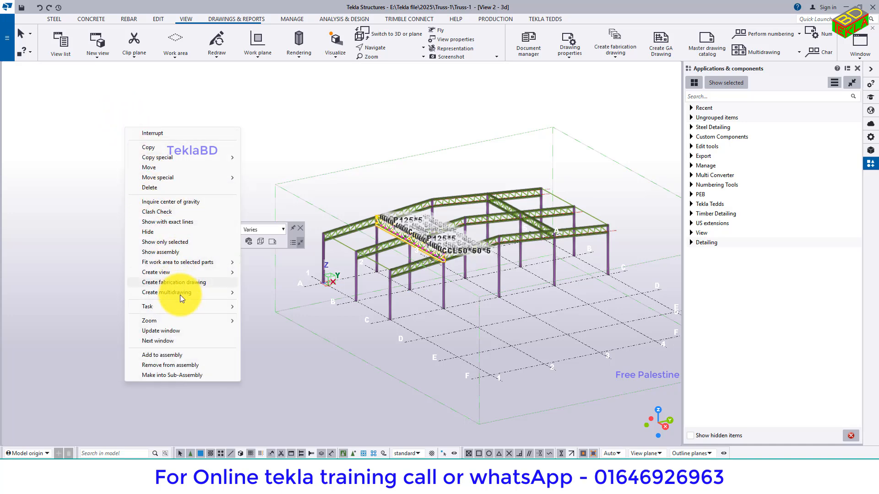
{"action": "left_click", "coordinate": [178, 341]}
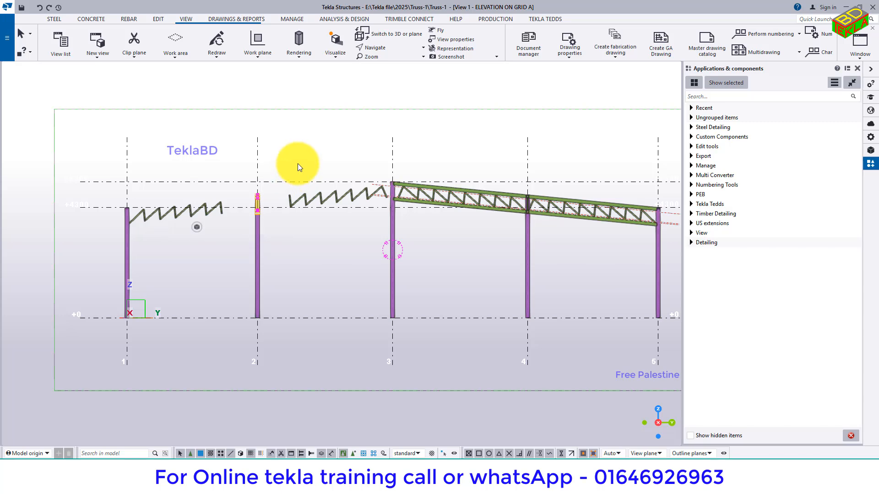
{"action": "scroll", "coordinate": [263, 202], "scroll_direction": "up", "scroll_amount": 5}
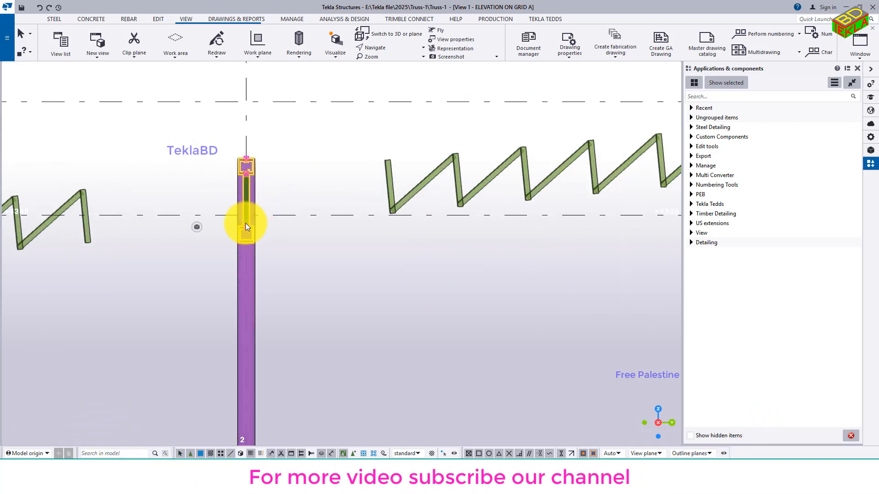
{"action": "scroll", "coordinate": [245, 224], "scroll_direction": "down", "scroll_amount": 3}
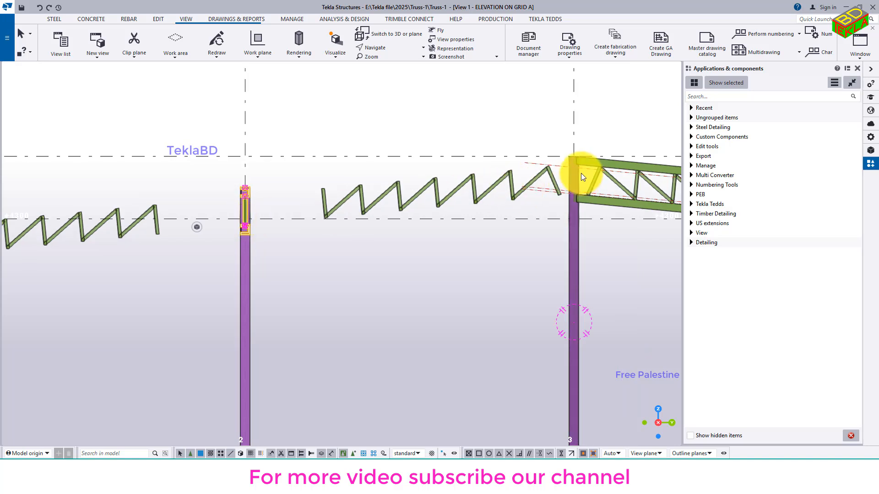
Copy the selected truss from the top centre of the grid 2 column to the +5300 level intersection on grid 3.
{"action": "right_click", "coordinate": [293, 173]}
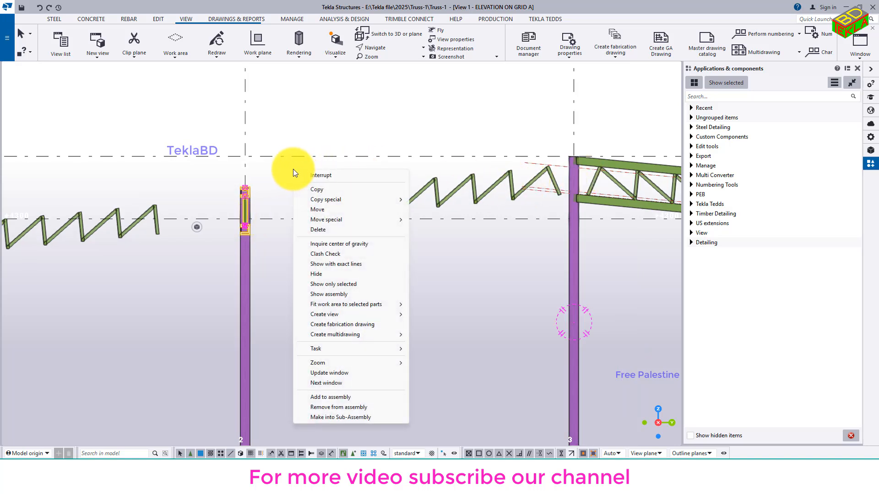
{"action": "left_click", "coordinate": [331, 190]}
{"action": "scroll", "coordinate": [254, 182], "scroll_direction": "up", "scroll_amount": 6}
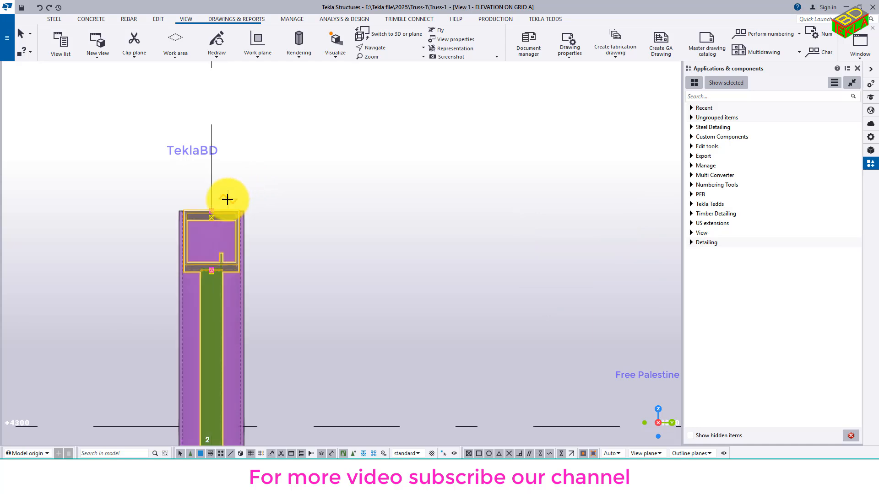
{"action": "scroll", "coordinate": [170, 241], "scroll_direction": "down", "scroll_amount": 8}
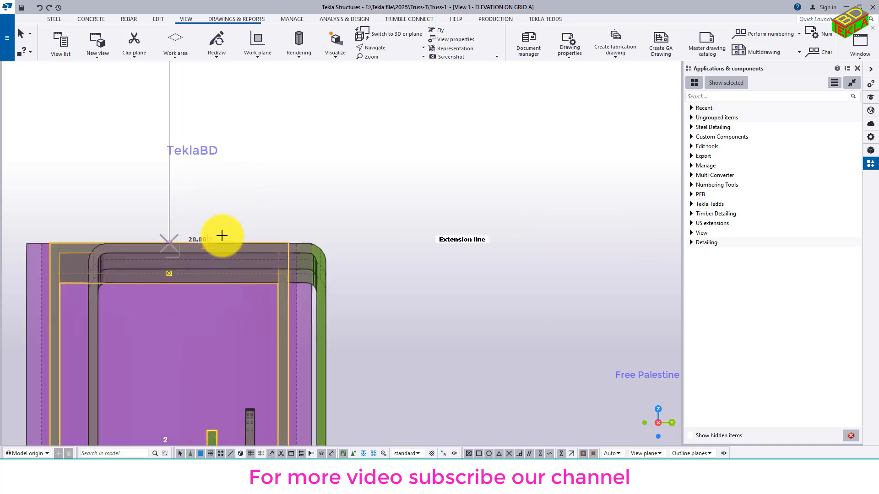
{"action": "left_click", "coordinate": [172, 236]}
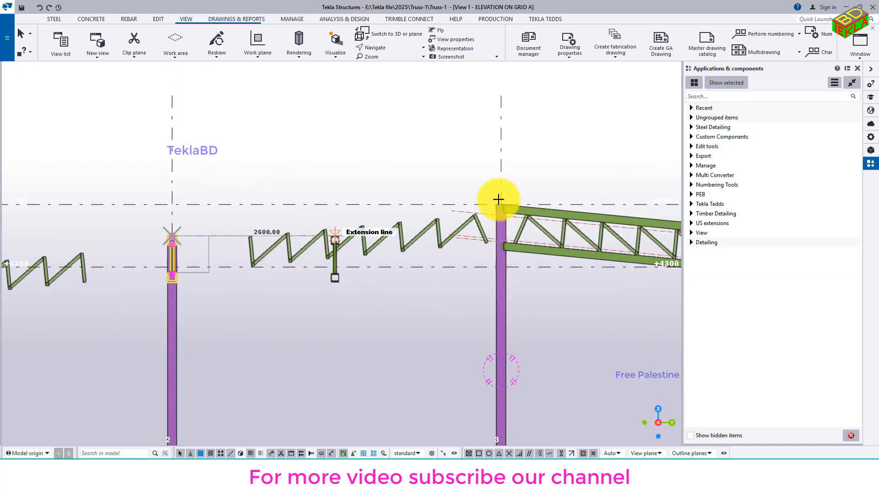
{"action": "scroll", "coordinate": [499, 196], "scroll_direction": "up", "scroll_amount": 6}
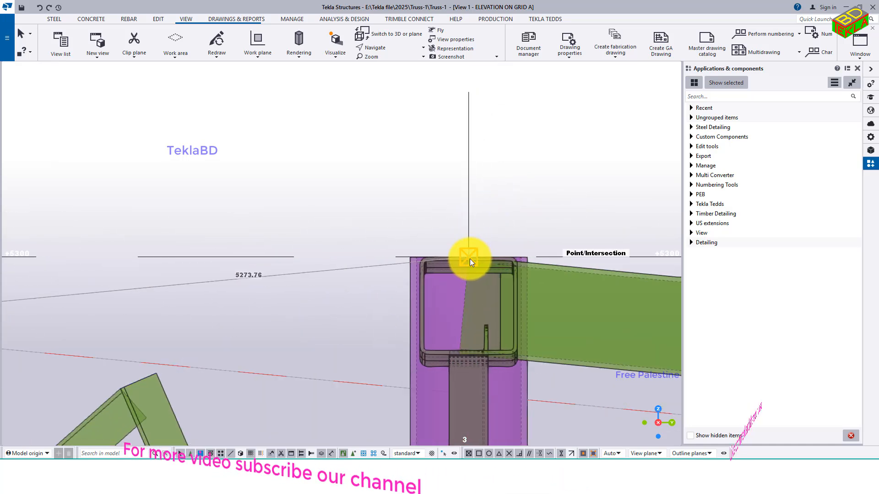
{"action": "left_click", "coordinate": [470, 259]}
{"action": "left_click", "coordinate": [418, 262]}
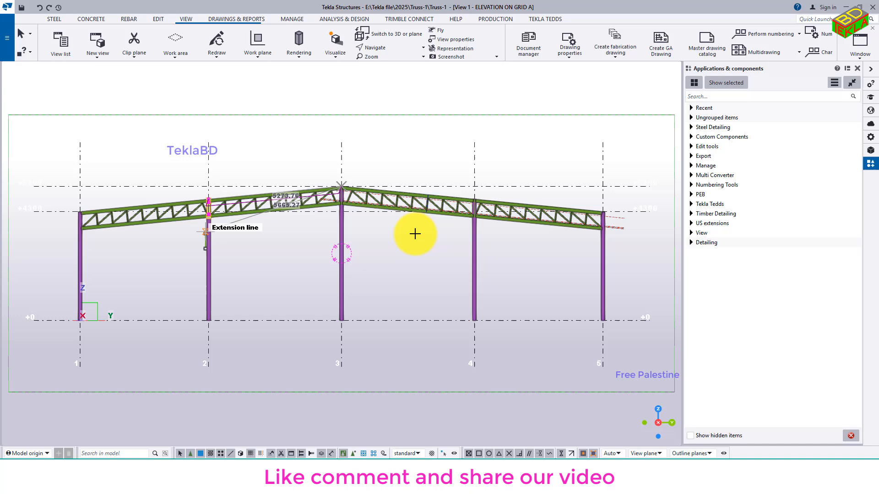
Cycle through the elevation views back to the 3D view of the whole frame.
{"action": "scroll", "coordinate": [418, 182], "scroll_direction": "down", "scroll_amount": 3}
{"action": "right_click", "coordinate": [419, 172]}
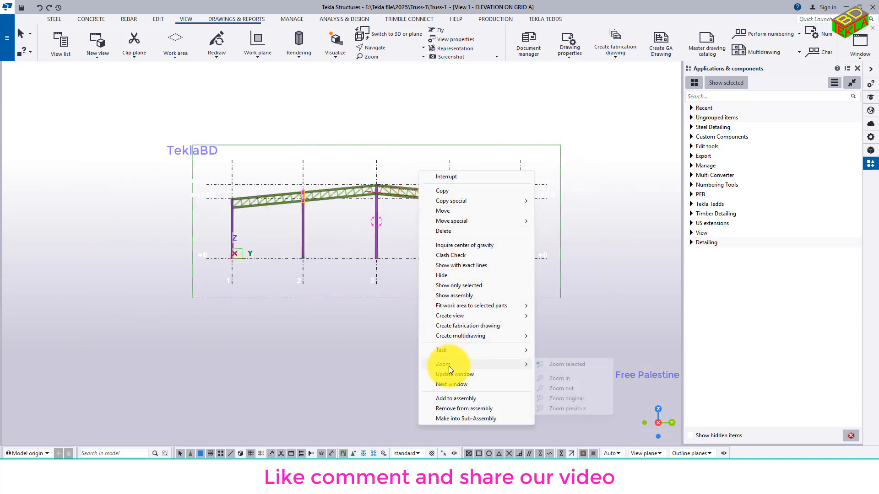
{"action": "left_click", "coordinate": [453, 385]}
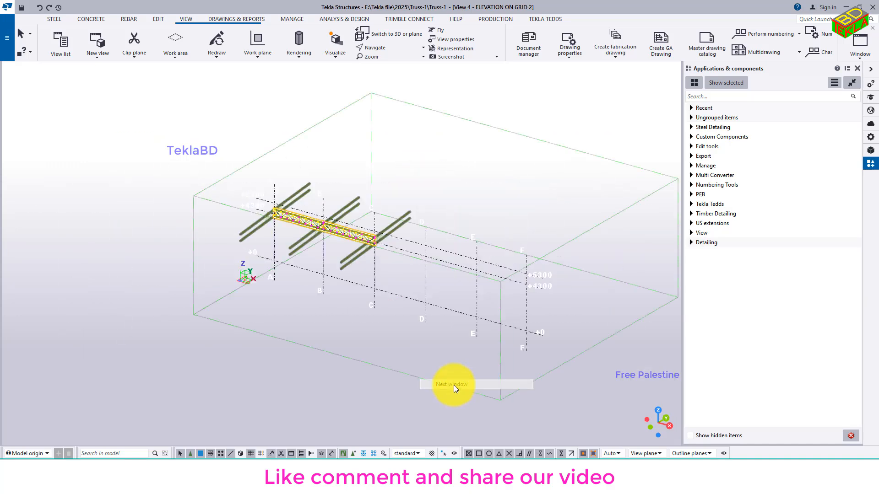
{"action": "right_click", "coordinate": [453, 204]}
{"action": "left_click", "coordinate": [465, 268]}
{"action": "right_click", "coordinate": [455, 242]}
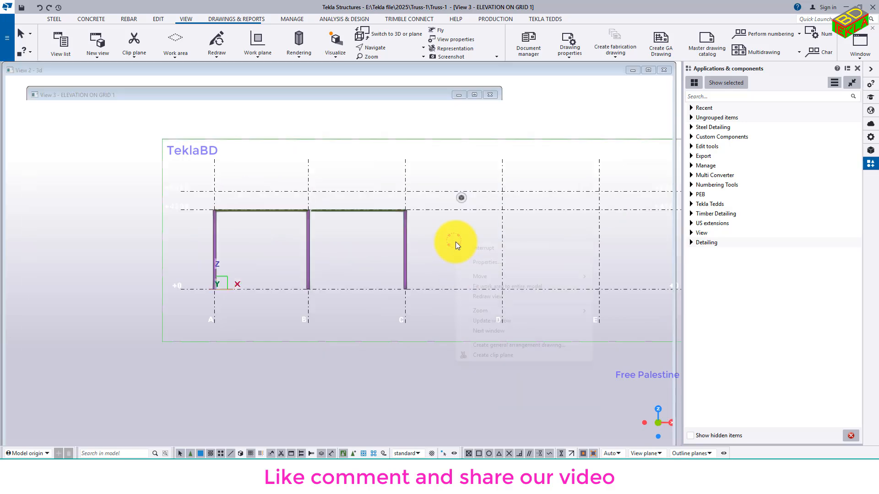
{"action": "left_click", "coordinate": [478, 328]}
{"action": "scroll", "coordinate": [432, 270], "scroll_direction": "up", "scroll_amount": 4}
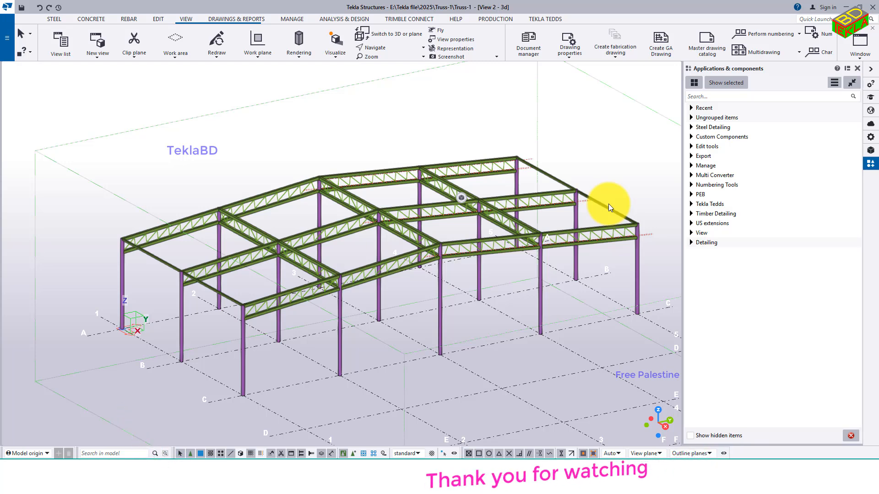
Select the whole grid C frame together with all trusses and P75*4 beams in bay B–C.
{"action": "left_click", "coordinate": [606, 206]}
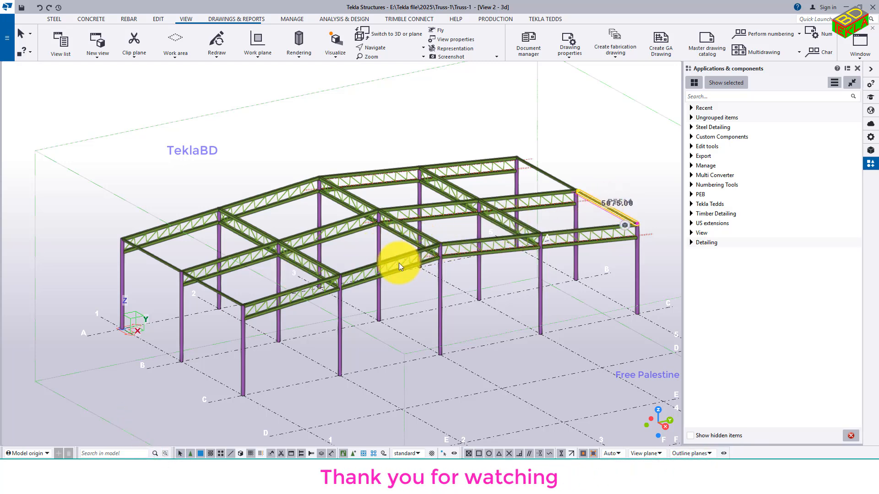
{"action": "scroll", "coordinate": [372, 228], "scroll_direction": "down", "scroll_amount": 4}
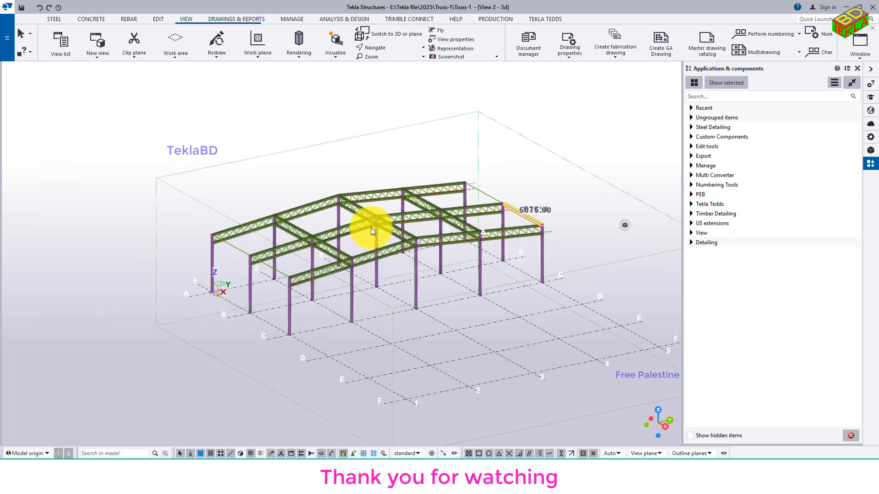
{"action": "middle_click_drag", "start_coordinate": [372, 240], "coordinate": [481, 217], "text": "ctrl"}
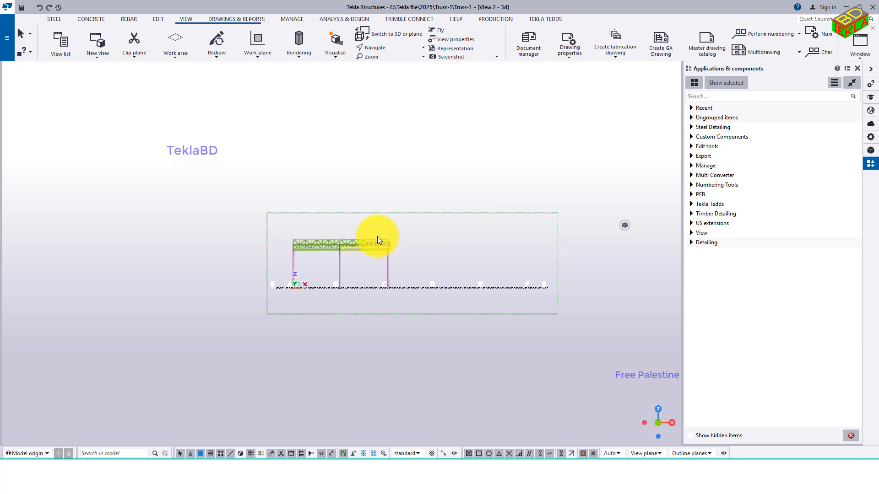
{"action": "scroll", "coordinate": [377, 236], "scroll_direction": "up", "scroll_amount": 5}
{"action": "left_click_drag", "start_coordinate": [446, 380], "coordinate": [243, 207]}
{"action": "scroll", "coordinate": [355, 191], "scroll_direction": "down", "scroll_amount": 5}
{"action": "middle_click_drag", "start_coordinate": [381, 221], "coordinate": [356, 291], "text": "ctrl"}
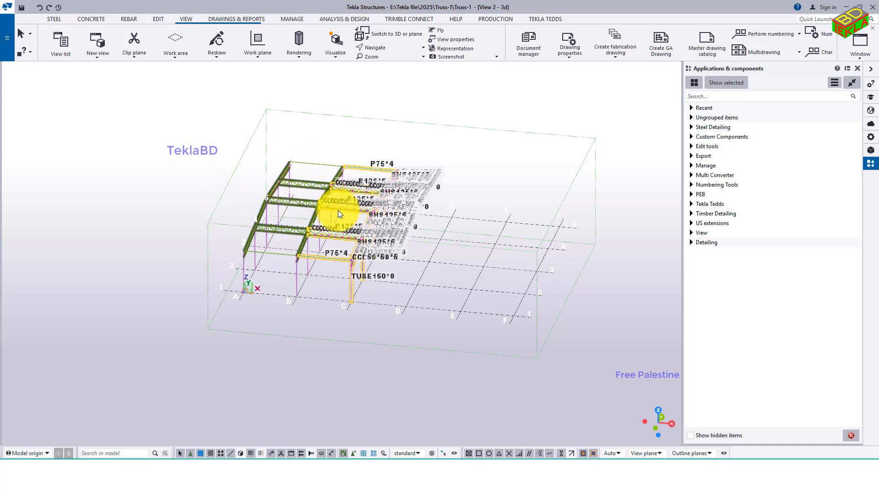
Copy the selected frame and bay members from grid C to grids D and E, then end the copy and clear the selection.
{"action": "right_click", "coordinate": [457, 160]}
{"action": "left_click", "coordinate": [482, 180]}
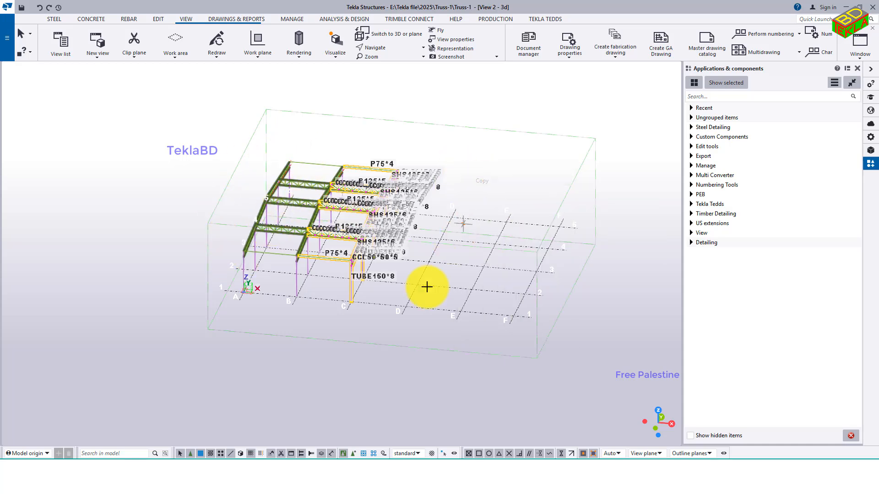
{"action": "scroll", "coordinate": [427, 287], "scroll_direction": "up", "scroll_amount": 4}
{"action": "left_click", "coordinate": [331, 300]}
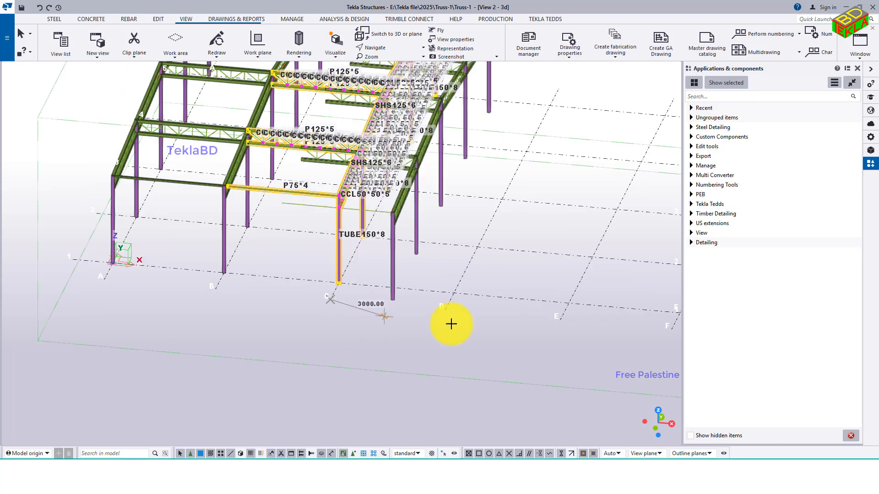
{"action": "left_click", "coordinate": [477, 316]}
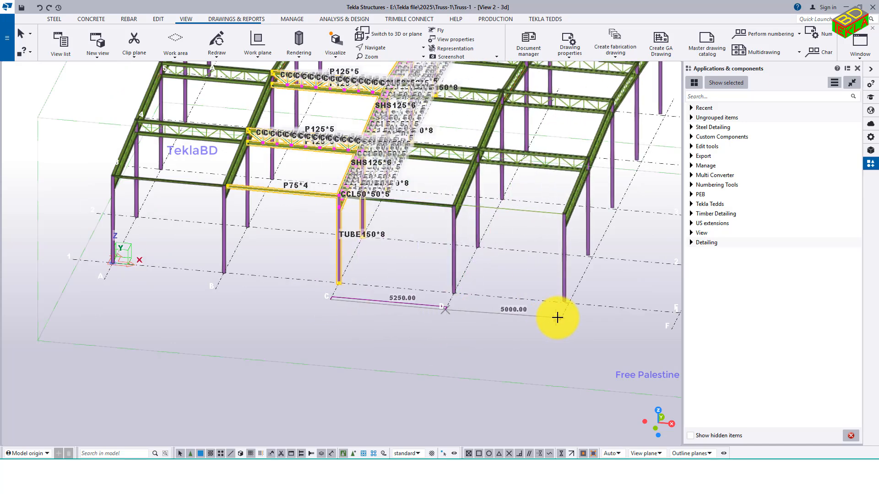
{"action": "left_click", "coordinate": [560, 319]}
{"action": "right_click", "coordinate": [538, 294]}
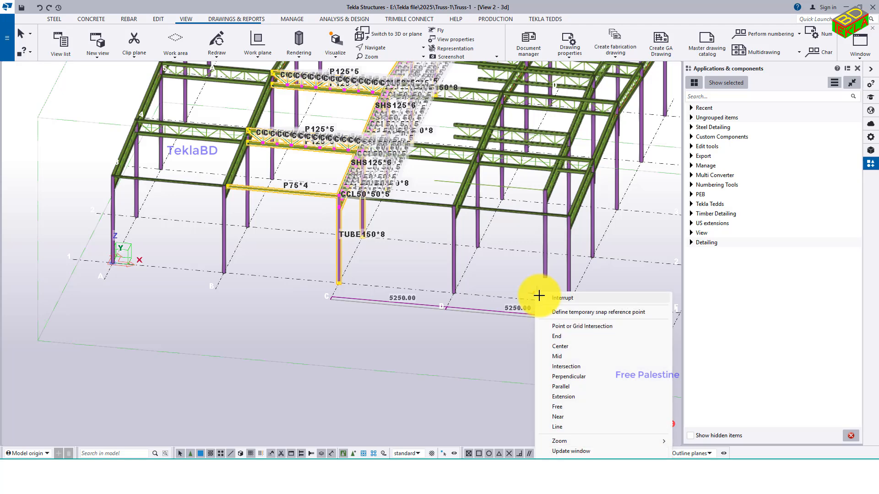
{"action": "left_click", "coordinate": [550, 298]}
{"action": "scroll", "coordinate": [485, 296], "scroll_direction": "down", "scroll_amount": 2}
{"action": "left_click", "coordinate": [498, 280]}
{"action": "scroll", "coordinate": [487, 285], "scroll_direction": "down", "scroll_amount": 2}
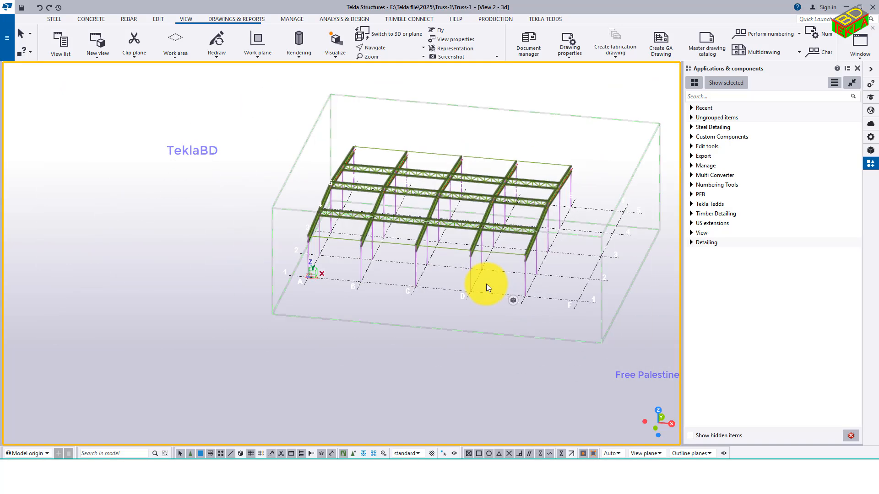
Select the whole grid A frame together with all trusses and P75*4 beams in bay A–B.
{"action": "middle_click_drag", "start_coordinate": [486, 285], "coordinate": [475, 243], "text": "ctrl"}
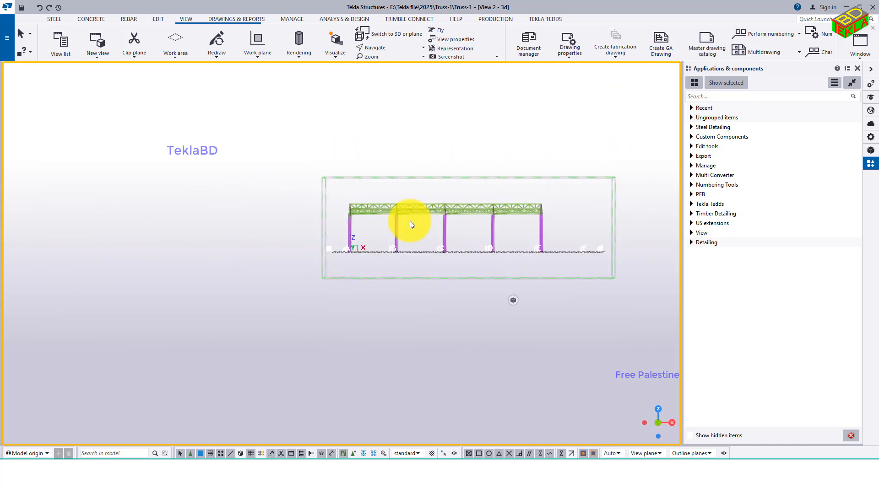
{"action": "scroll", "coordinate": [366, 229], "scroll_direction": "up", "scroll_amount": 4}
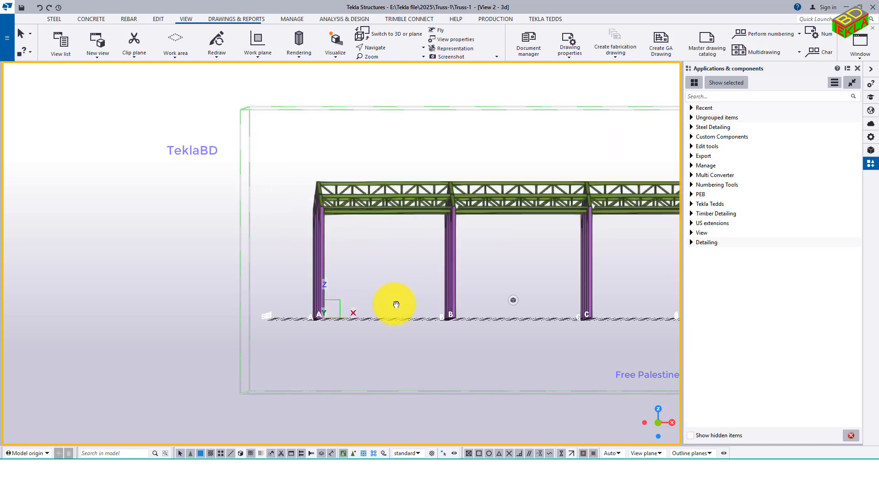
{"action": "mouse_move", "coordinate": [396, 305]}
{"action": "middle_mouse_down", "text": "ctrl"}
{"action": "mouse_move", "coordinate": [401, 289]}
{"action": "mouse_move", "coordinate": [396, 303]}
{"action": "middle_mouse_up", "text": "ctrl"}
{"action": "left_click_drag", "start_coordinate": [435, 286], "coordinate": [300, 163]}
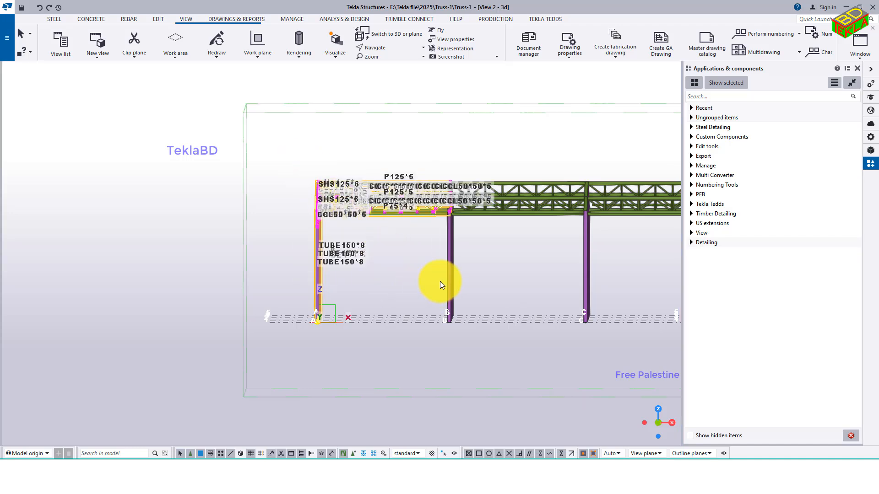
{"action": "left_click_drag", "start_coordinate": [443, 281], "coordinate": [280, 168]}
{"action": "scroll", "coordinate": [280, 170], "scroll_direction": "down", "scroll_amount": 3}
{"action": "mouse_move", "coordinate": [418, 251]}
{"action": "middle_mouse_down", "text": "ctrl"}
{"action": "mouse_move", "coordinate": [393, 265]}
{"action": "mouse_move", "coordinate": [408, 303]}
{"action": "mouse_move", "coordinate": [433, 267]}
{"action": "mouse_move", "coordinate": [394, 241]}
{"action": "mouse_move", "coordinate": [413, 248]}
{"action": "middle_mouse_up", "text": "ctrl"}
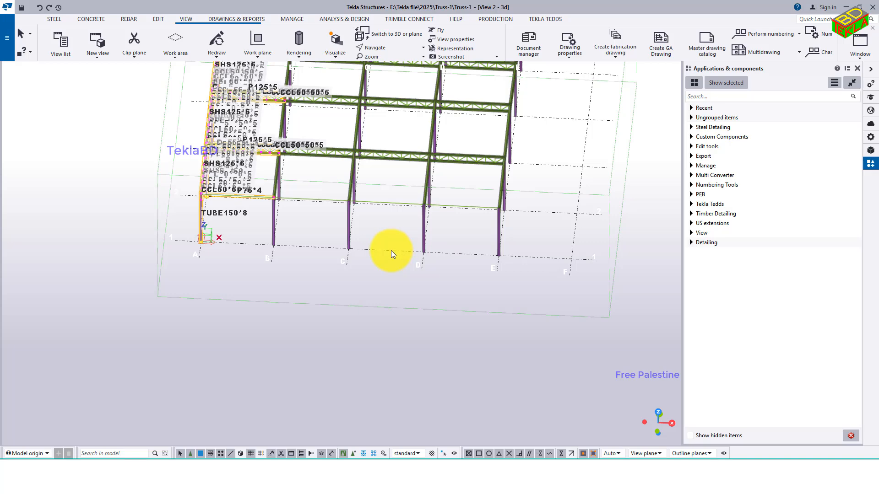
{"action": "middle_click_drag", "start_coordinate": [392, 249], "coordinate": [394, 227], "text": "ctrl"}
Try a linear copy of the selected grid A frame and bay members with dY 5075, then end the copy and clear the selection.
{"action": "right_click", "coordinate": [394, 227]}
{"action": "mouse_move", "coordinate": [435, 257]}
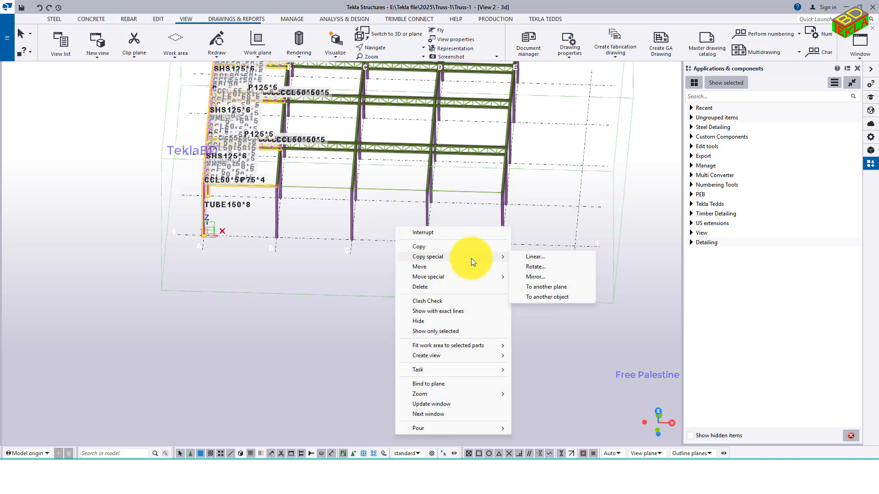
{"action": "left_click", "coordinate": [549, 260]}
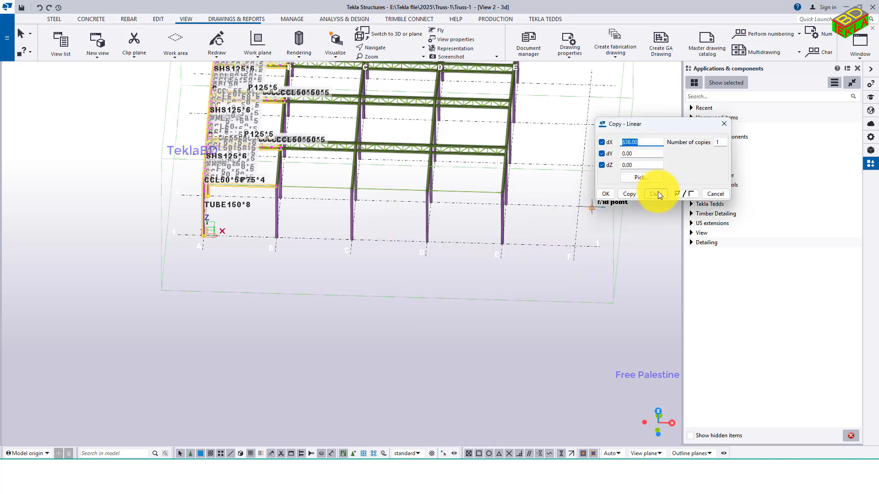
{"action": "left_click", "coordinate": [658, 191]}
{"action": "left_click", "coordinate": [390, 241]}
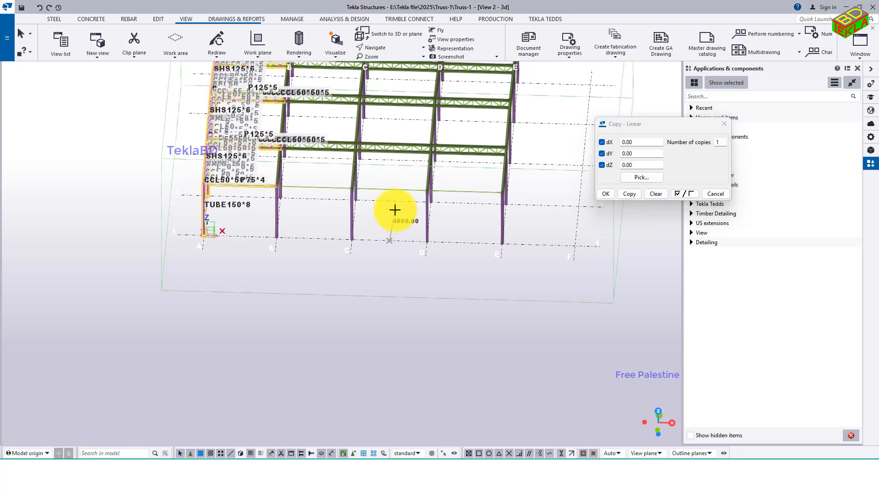
{"action": "left_click", "coordinate": [392, 202]}
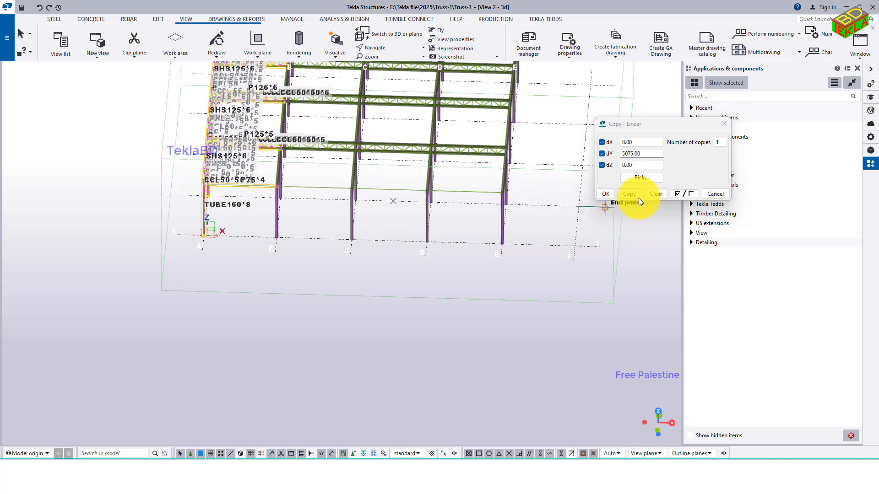
{"action": "left_click", "coordinate": [612, 196]}
{"action": "left_click", "coordinate": [417, 265]}
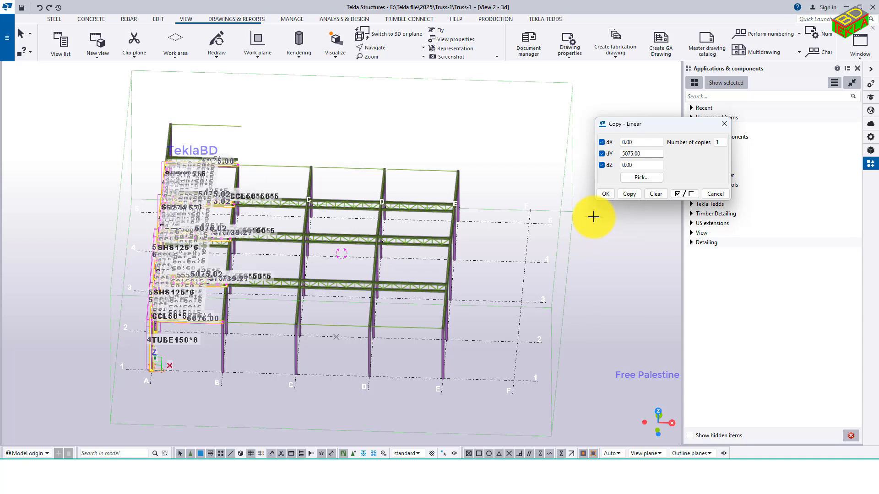
{"action": "left_click", "coordinate": [612, 197]}
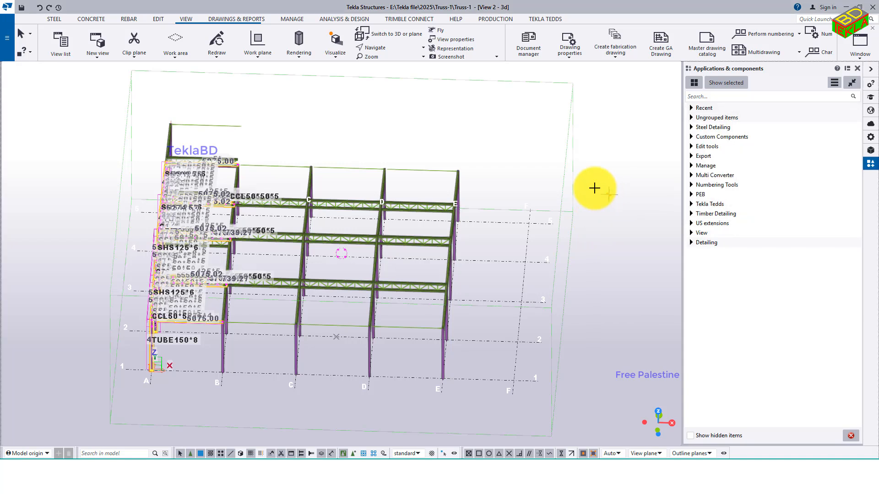
{"action": "right_click", "coordinate": [556, 161]}
{"action": "left_click", "coordinate": [564, 169]}
{"action": "left_click", "coordinate": [526, 152]}
Reselect the grid A frame and all members of bay A–B in a front view of the building.
{"action": "middle_click_drag", "start_coordinate": [526, 153], "coordinate": [484, 238], "text": "ctrl"}
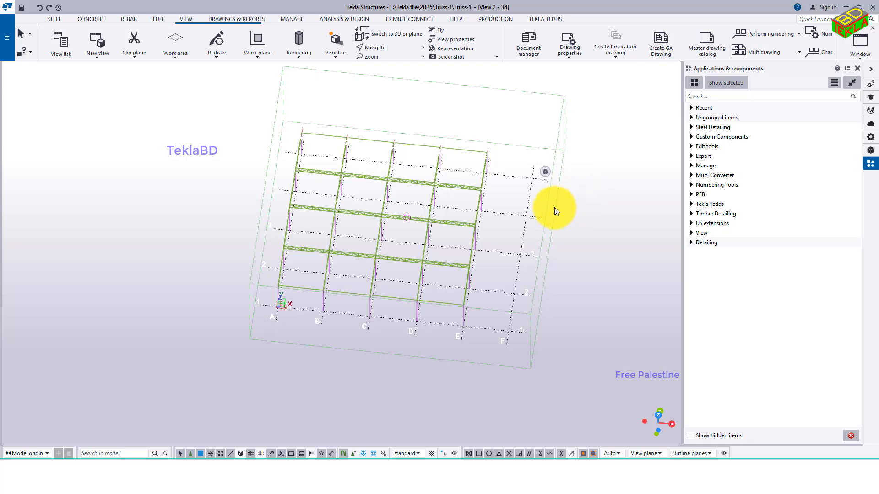
{"action": "middle_click_drag", "start_coordinate": [554, 207], "coordinate": [455, 192], "text": "ctrl"}
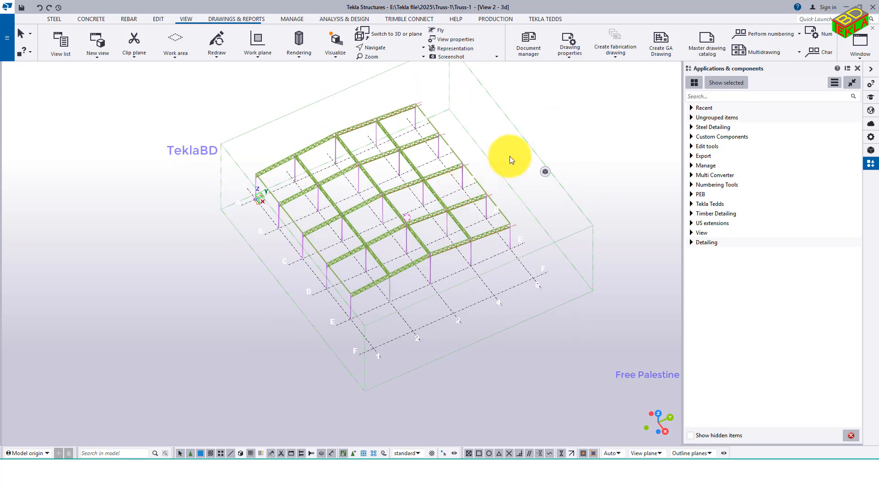
{"action": "scroll", "coordinate": [496, 192], "scroll_direction": "down", "scroll_amount": 3}
{"action": "middle_click_drag", "start_coordinate": [491, 227], "coordinate": [488, 229], "text": "ctrl"}
{"action": "middle_click_drag", "start_coordinate": [559, 204], "coordinate": [443, 248], "text": "ctrl"}
{"action": "scroll", "coordinate": [396, 205], "scroll_direction": "up", "scroll_amount": 4}
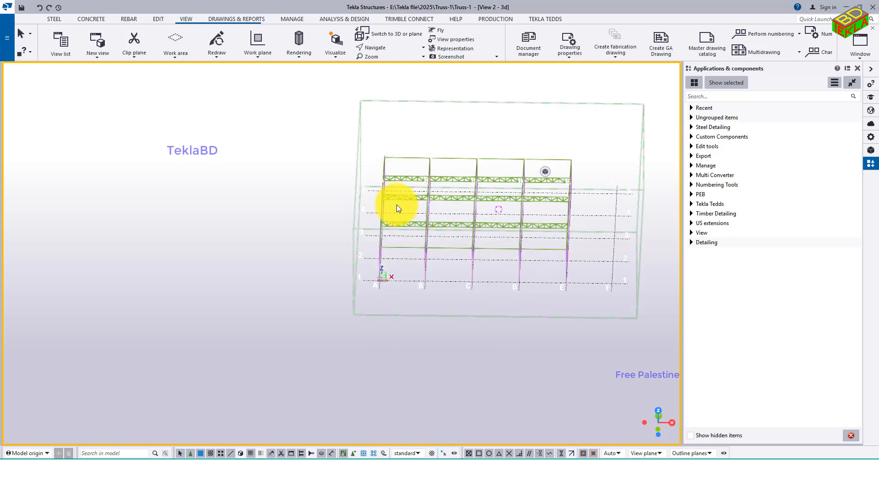
{"action": "scroll", "coordinate": [343, 229], "scroll_direction": "down", "scroll_amount": 3}
{"action": "middle_click_drag", "start_coordinate": [345, 243], "coordinate": [398, 193], "text": "ctrl"}
{"action": "scroll", "coordinate": [372, 213], "scroll_direction": "up", "scroll_amount": 5}
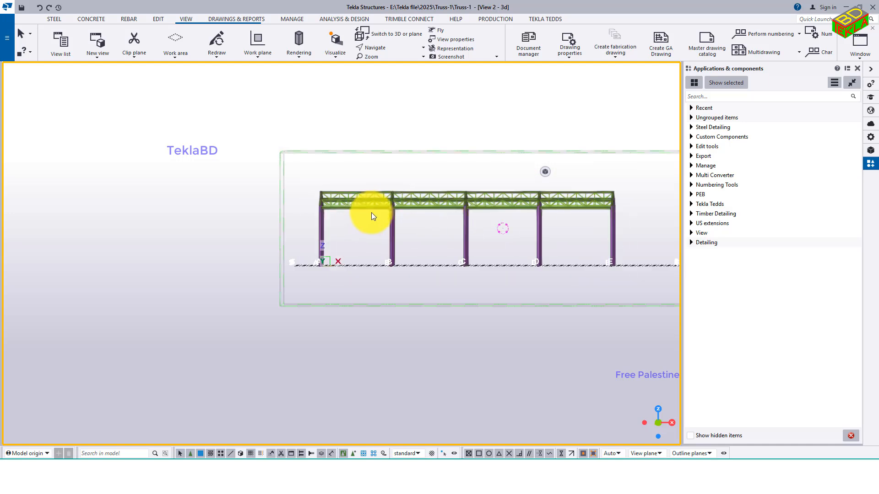
{"action": "left_click_drag", "start_coordinate": [398, 302], "coordinate": [249, 156]}
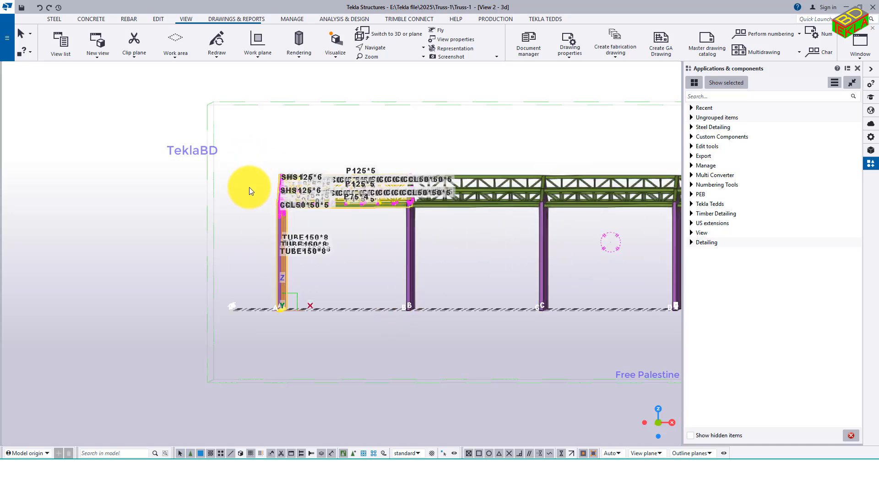
Set up a mirrored copy about a line through the midpoints between grids C and D on grids 1 and 5.
{"action": "scroll", "coordinate": [315, 225], "scroll_direction": "down", "scroll_amount": 2}
{"action": "middle_click_drag", "start_coordinate": [418, 249], "coordinate": [351, 257], "text": "ctrl"}
{"action": "right_click", "coordinate": [568, 158]}
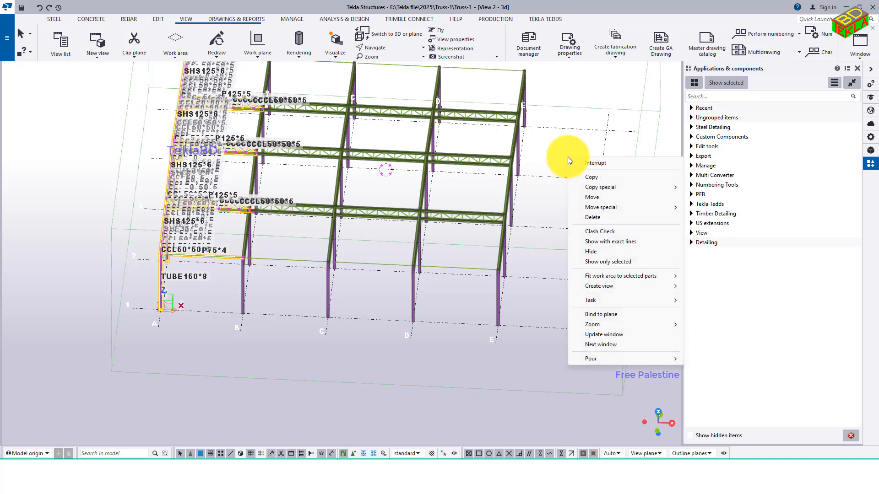
{"action": "mouse_move", "coordinate": [613, 187]}
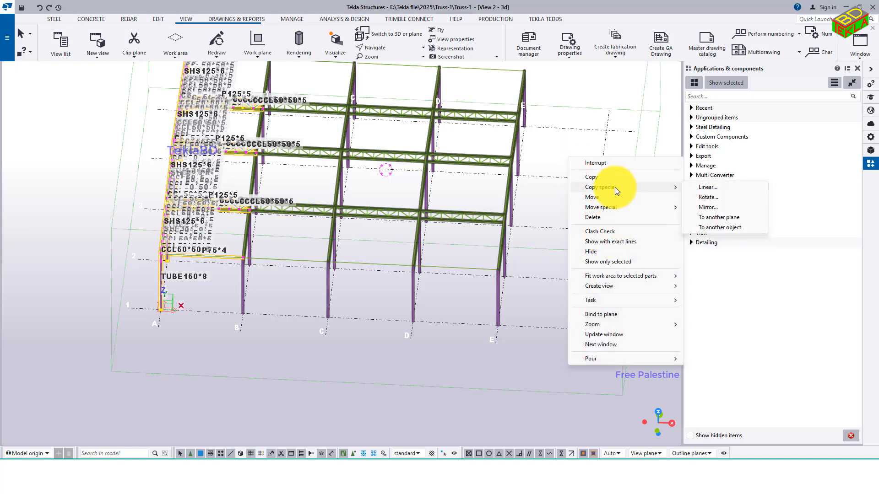
{"action": "left_click", "coordinate": [700, 208]}
{"action": "left_click", "coordinate": [138, 167]}
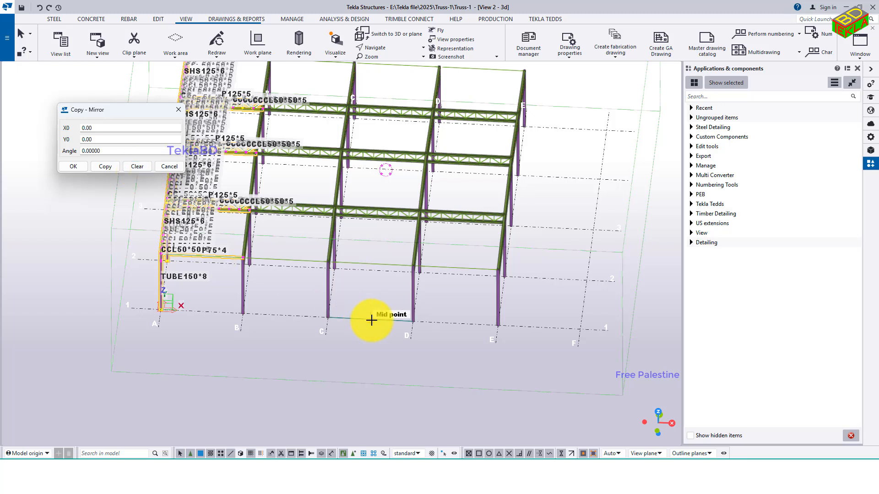
{"action": "left_click", "coordinate": [371, 321]}
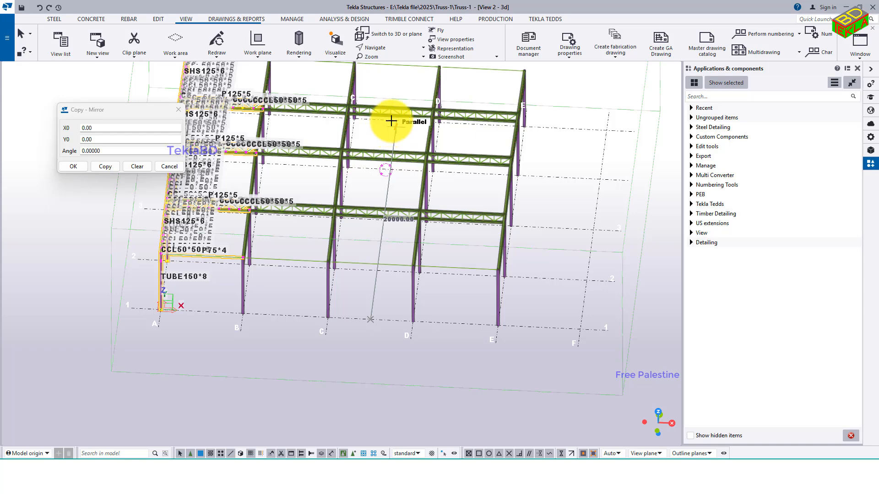
{"action": "scroll", "coordinate": [392, 121], "scroll_direction": "up", "scroll_amount": 2}
{"action": "scroll", "coordinate": [397, 123], "scroll_direction": "up", "scroll_amount": 3}
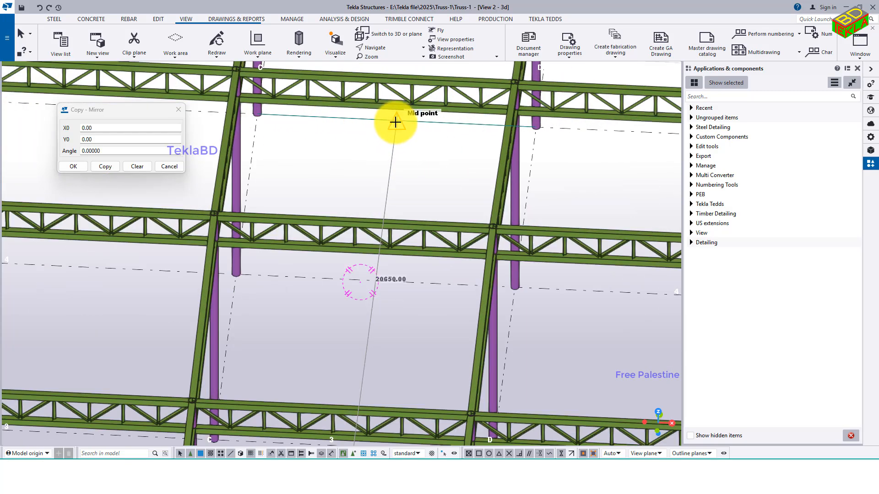
{"action": "left_click", "coordinate": [396, 122]}
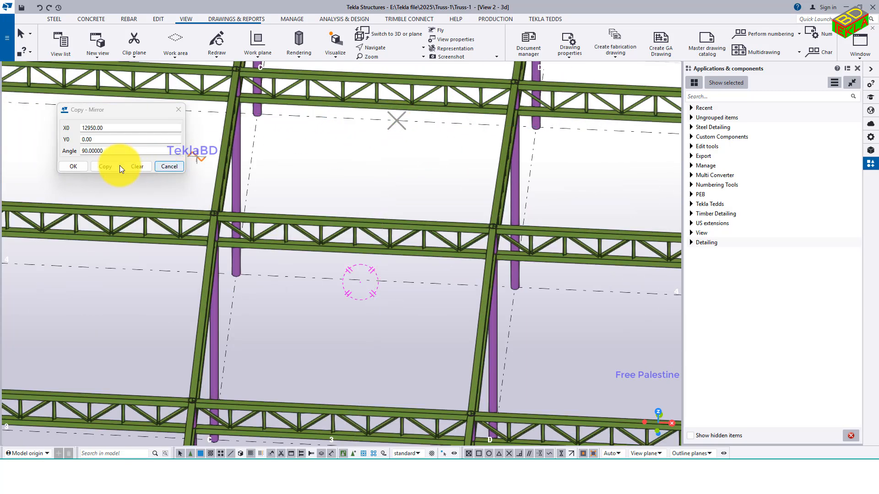
Create the mirrored copy at grid F and bay E–F, then end the command and clear the selection.
{"action": "scroll", "coordinate": [334, 204], "scroll_direction": "down", "scroll_amount": 6}
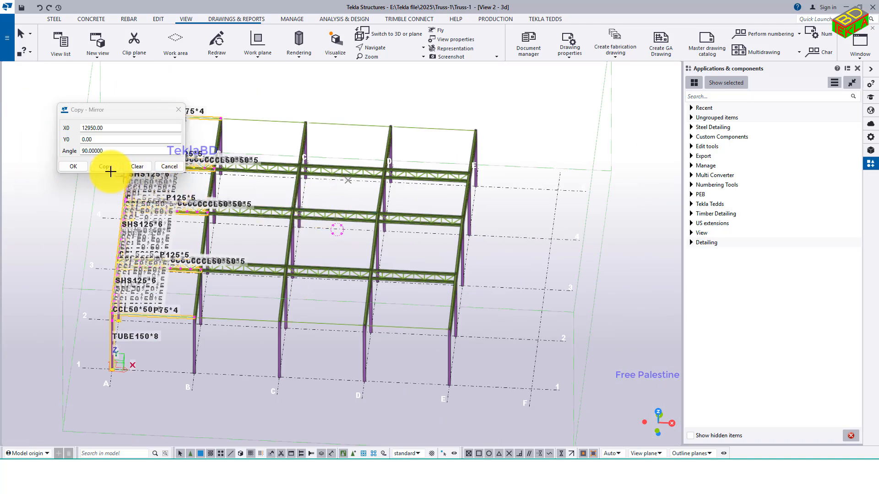
{"action": "left_click", "coordinate": [111, 167]}
{"action": "left_click", "coordinate": [75, 166]}
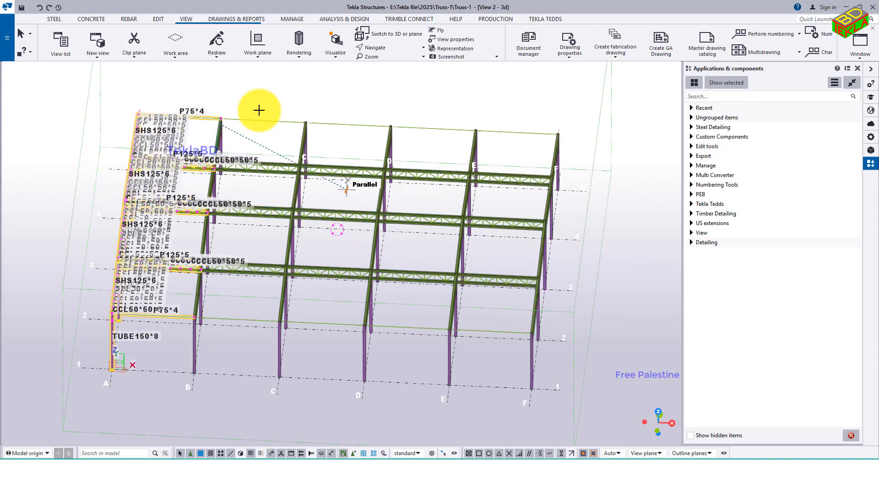
{"action": "right_click", "coordinate": [263, 110]}
{"action": "left_click", "coordinate": [286, 115]}
{"action": "left_click", "coordinate": [339, 100]}
Examine the whole truss building in 3D from several angles, including the column base at grids A and 1.
{"action": "scroll", "coordinate": [323, 188], "scroll_direction": "down", "scroll_amount": 2}
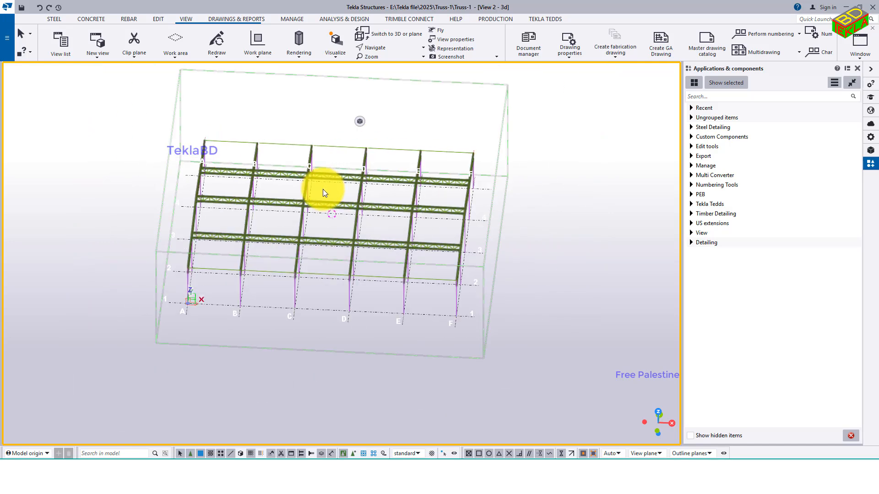
{"action": "middle_click_drag", "start_coordinate": [322, 188], "coordinate": [441, 240], "text": "ctrl"}
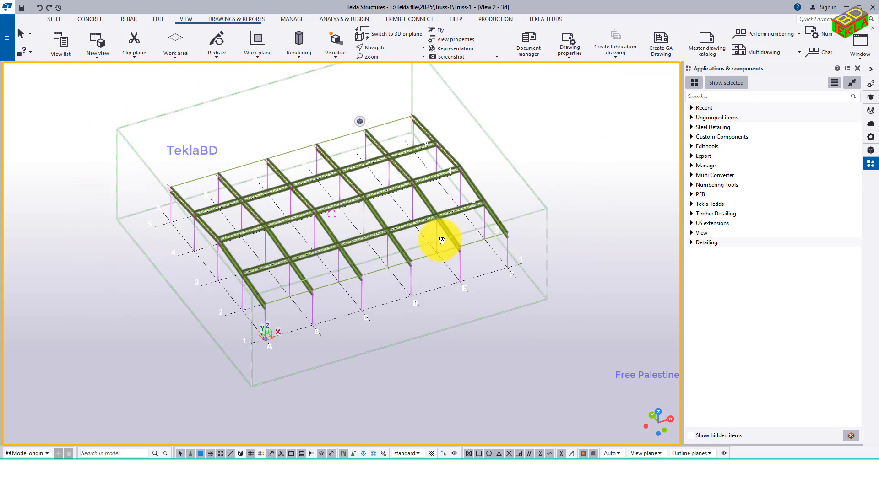
{"action": "scroll", "coordinate": [438, 221], "scroll_direction": "up", "scroll_amount": 2}
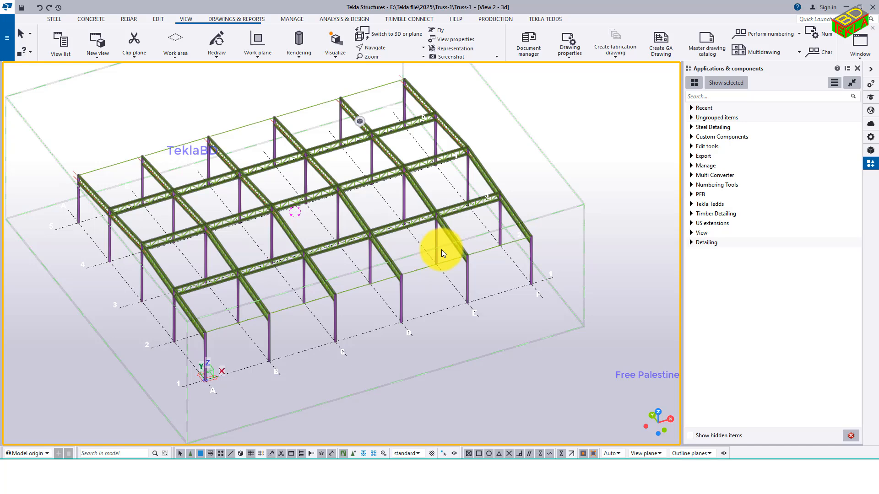
{"action": "scroll", "coordinate": [441, 249], "scroll_direction": "down", "scroll_amount": 2}
{"action": "middle_click_drag", "start_coordinate": [438, 272], "coordinate": [480, 243], "text": "ctrl"}
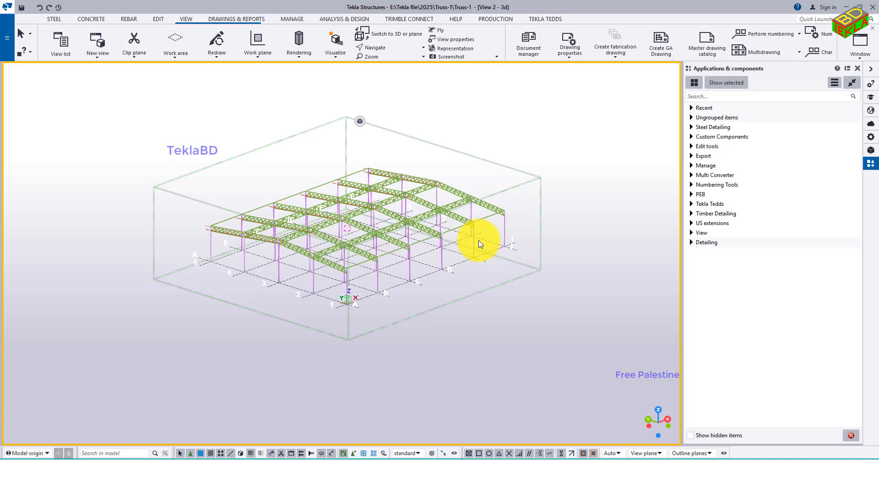
{"action": "scroll", "coordinate": [342, 234], "scroll_direction": "up", "scroll_amount": 3}
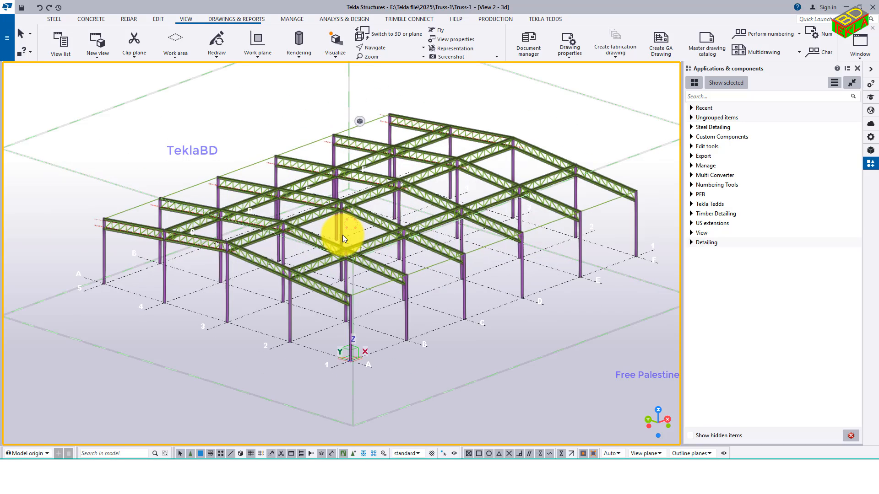
{"action": "middle_click_drag", "start_coordinate": [440, 274], "coordinate": [434, 266]}
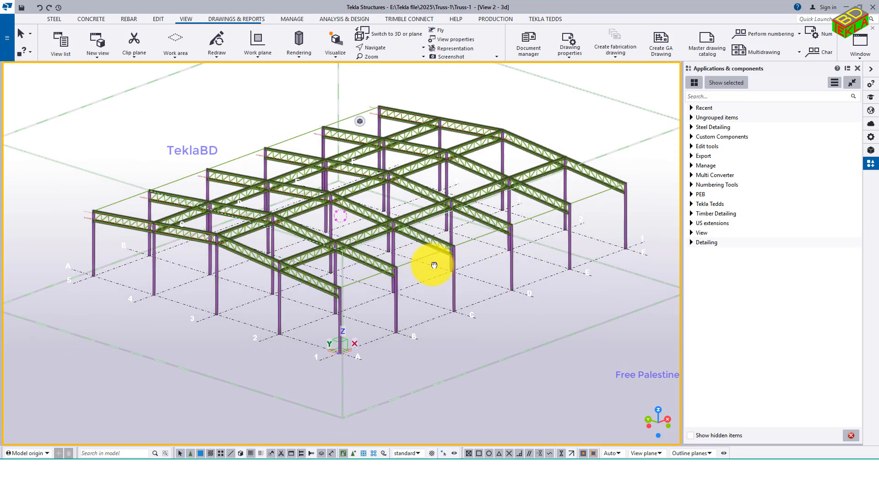
{"action": "scroll", "coordinate": [359, 332], "scroll_direction": "up", "scroll_amount": 4}
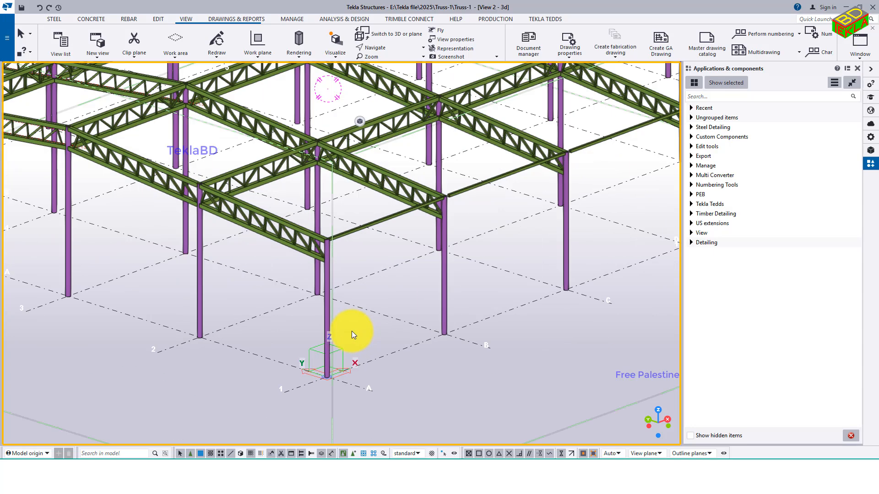
{"action": "scroll", "coordinate": [327, 376], "scroll_direction": "up", "scroll_amount": 6}
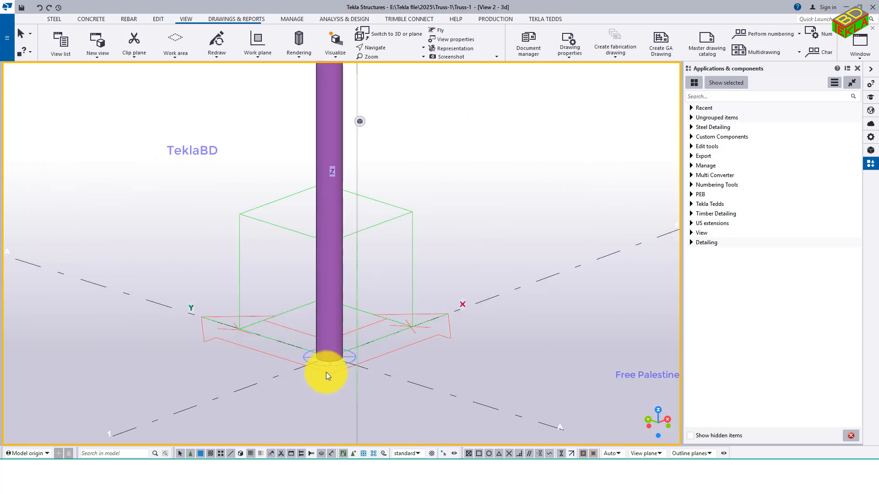
{"action": "scroll", "coordinate": [326, 373], "scroll_direction": "down", "scroll_amount": 8}
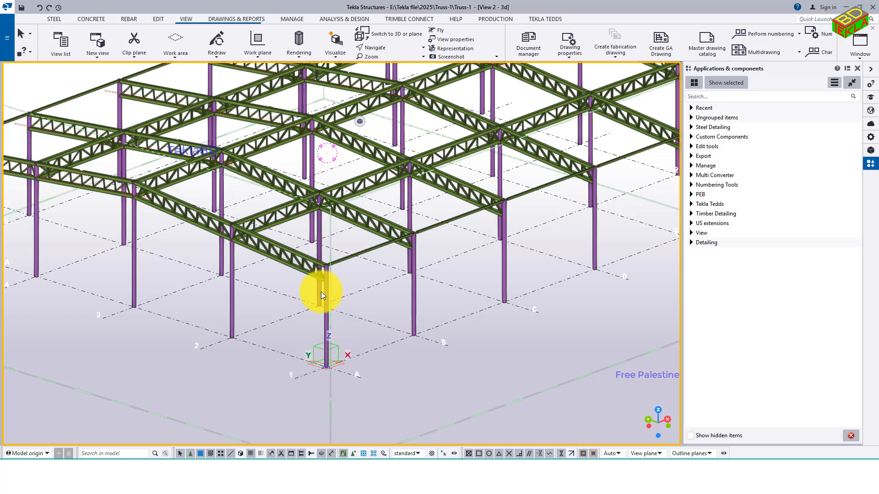
{"action": "scroll", "coordinate": [321, 293], "scroll_direction": "down", "scroll_amount": 5}
{"action": "middle_click_drag", "start_coordinate": [365, 305], "coordinate": [388, 316]}
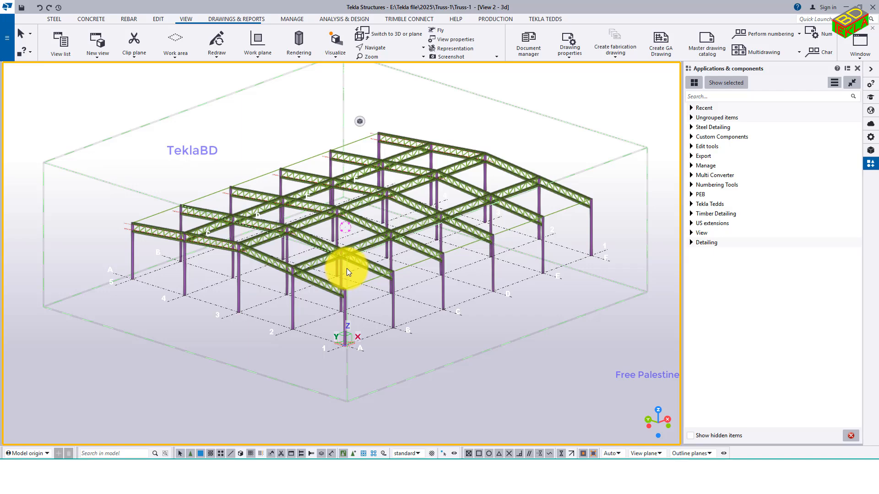
{"action": "scroll", "coordinate": [350, 271], "scroll_direction": "down", "scroll_amount": 2}
{"action": "middle_click_drag", "start_coordinate": [350, 271], "coordinate": [400, 247], "text": "ctrl"}
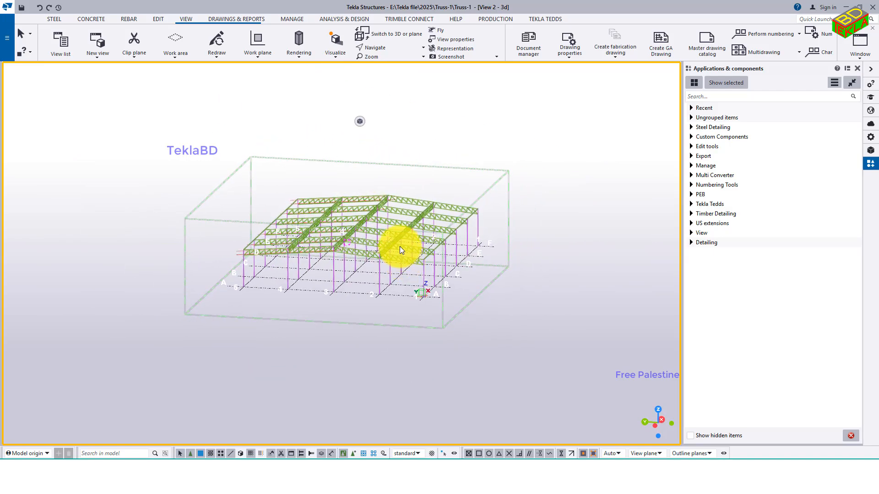
{"action": "scroll", "coordinate": [400, 250], "scroll_direction": "up", "scroll_amount": 5}
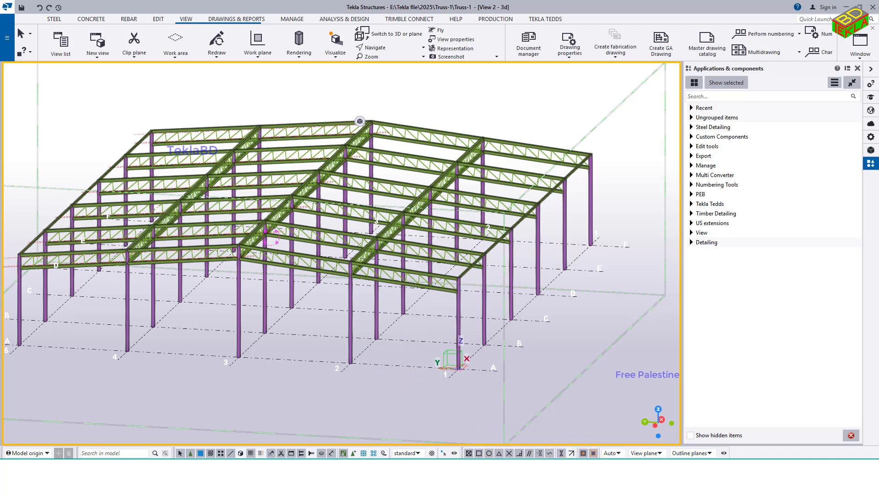
{"action": "left_click", "coordinate": [581, 476]}
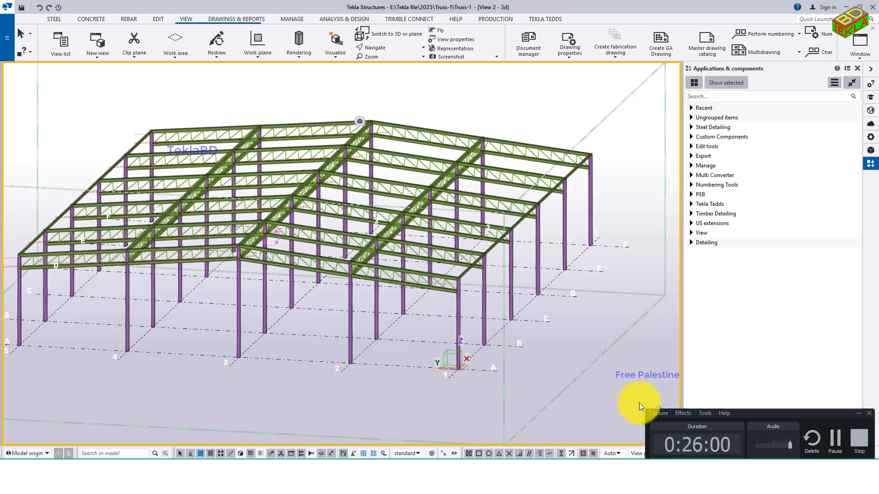
{"action": "left_click", "coordinate": [856, 440]}
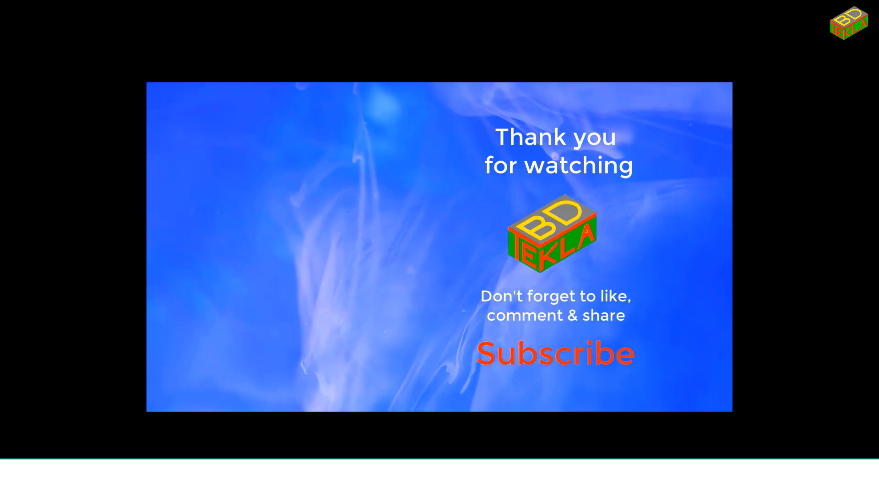